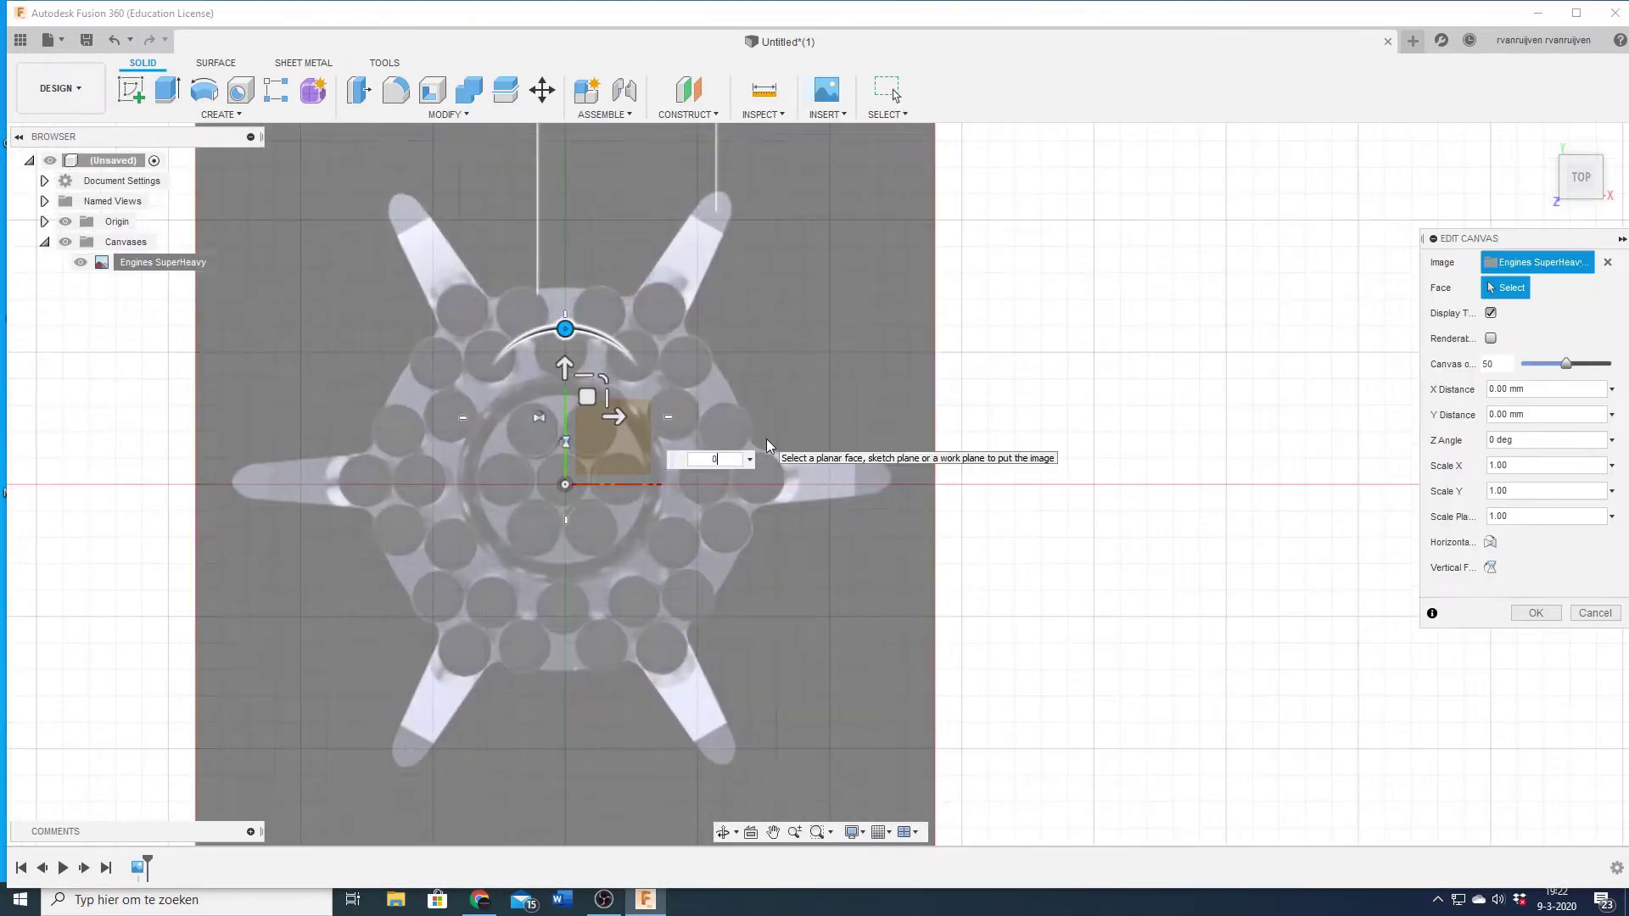
- Nudge the Superheavy reference image, extrude the lower booster body section about 24 mm, and orbit to inspect it
left_click_drag(564, 367, 567, 381)
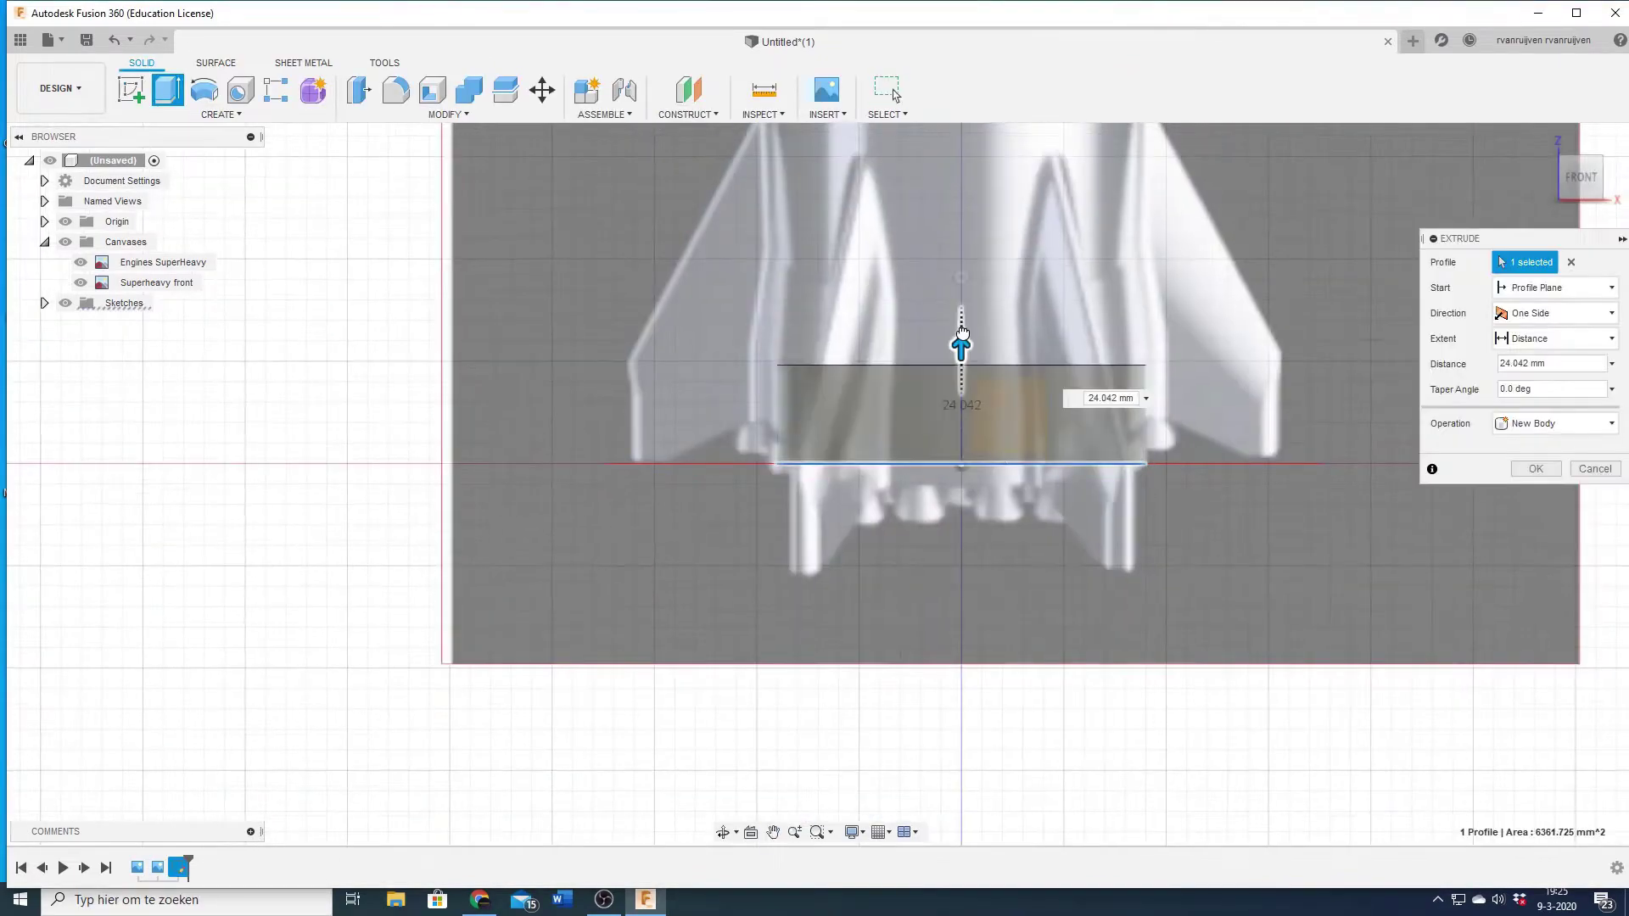
key("Return")
middle_click_drag(225, 330, 950, 384, "shift")
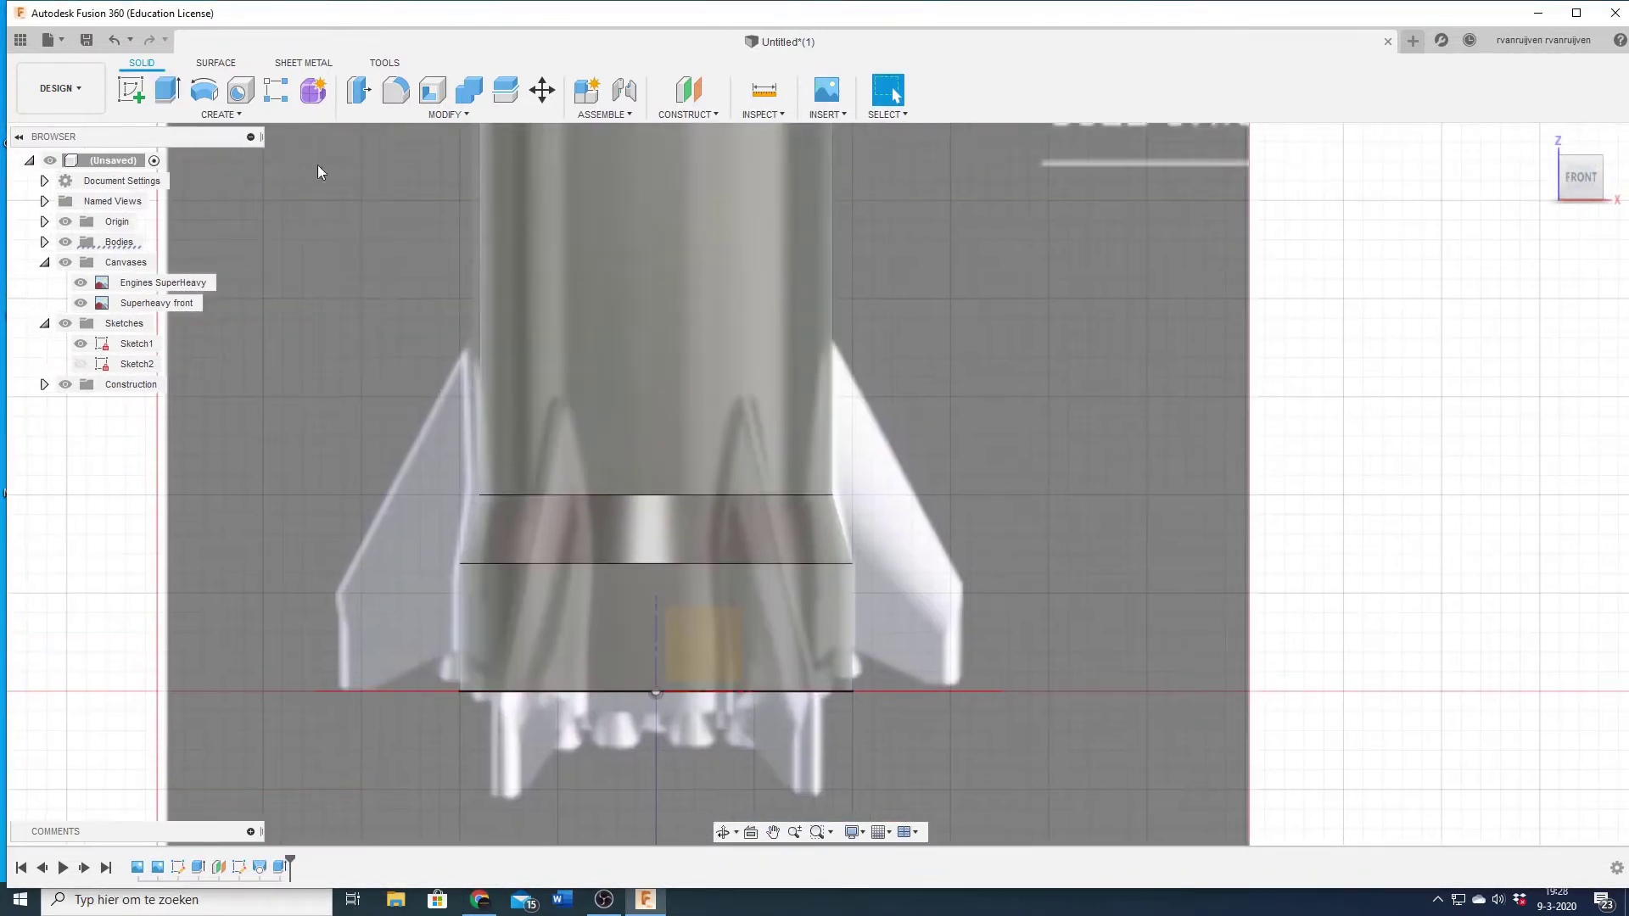
- Finish the fin outline sketch and begin tracing the fin's side profile on the front plane
key("alt+Tab")
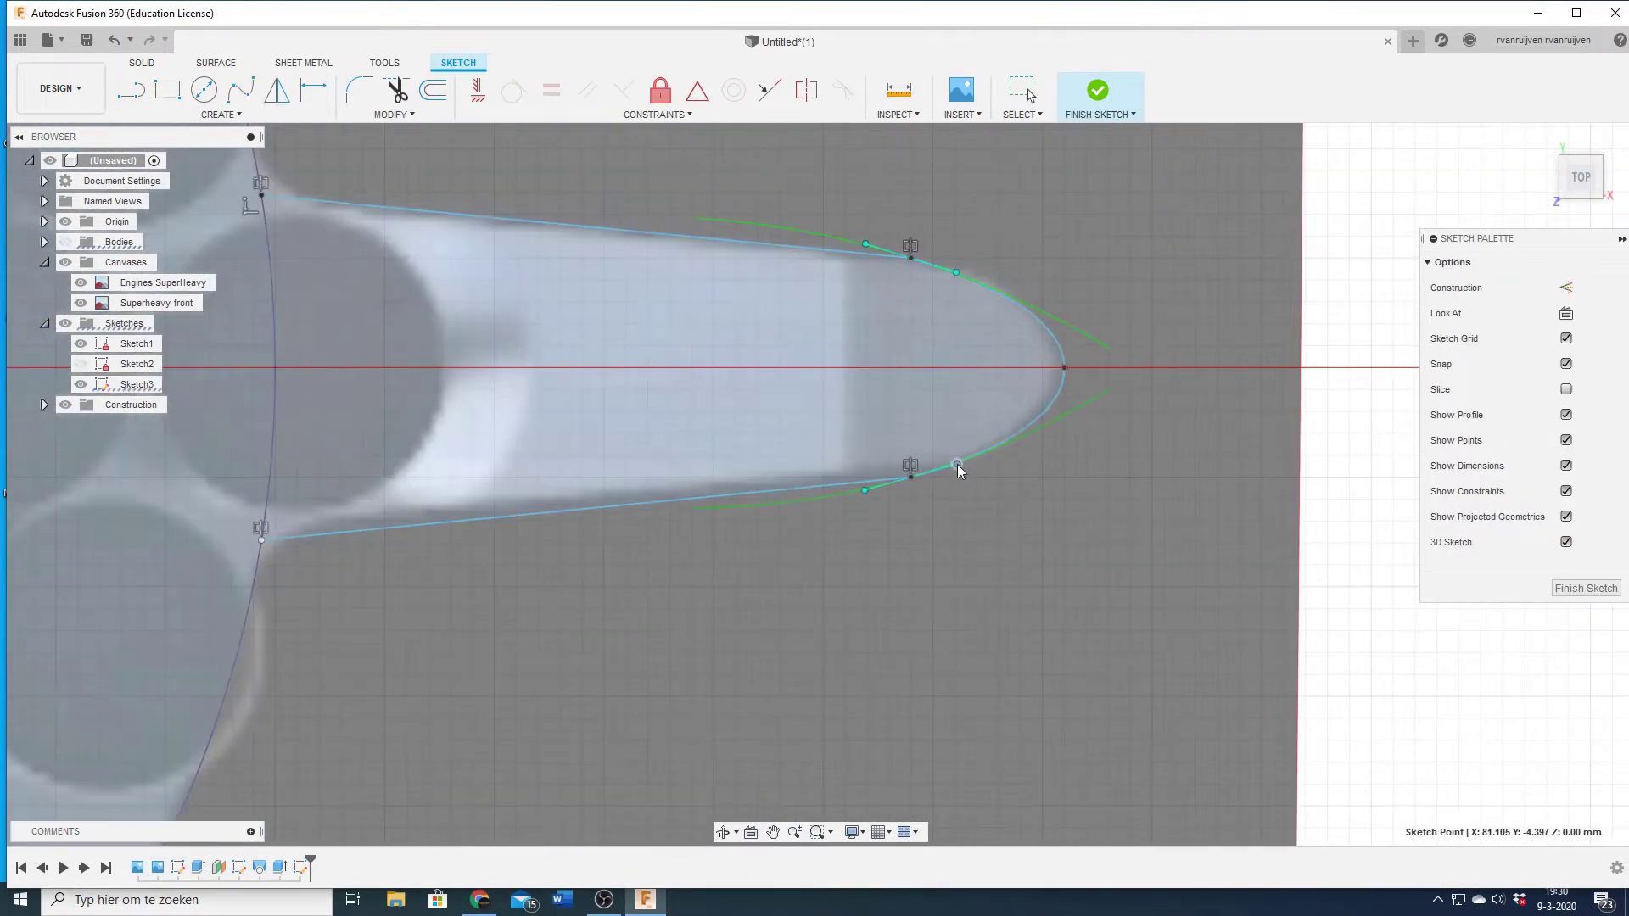
left_click(1098, 93)
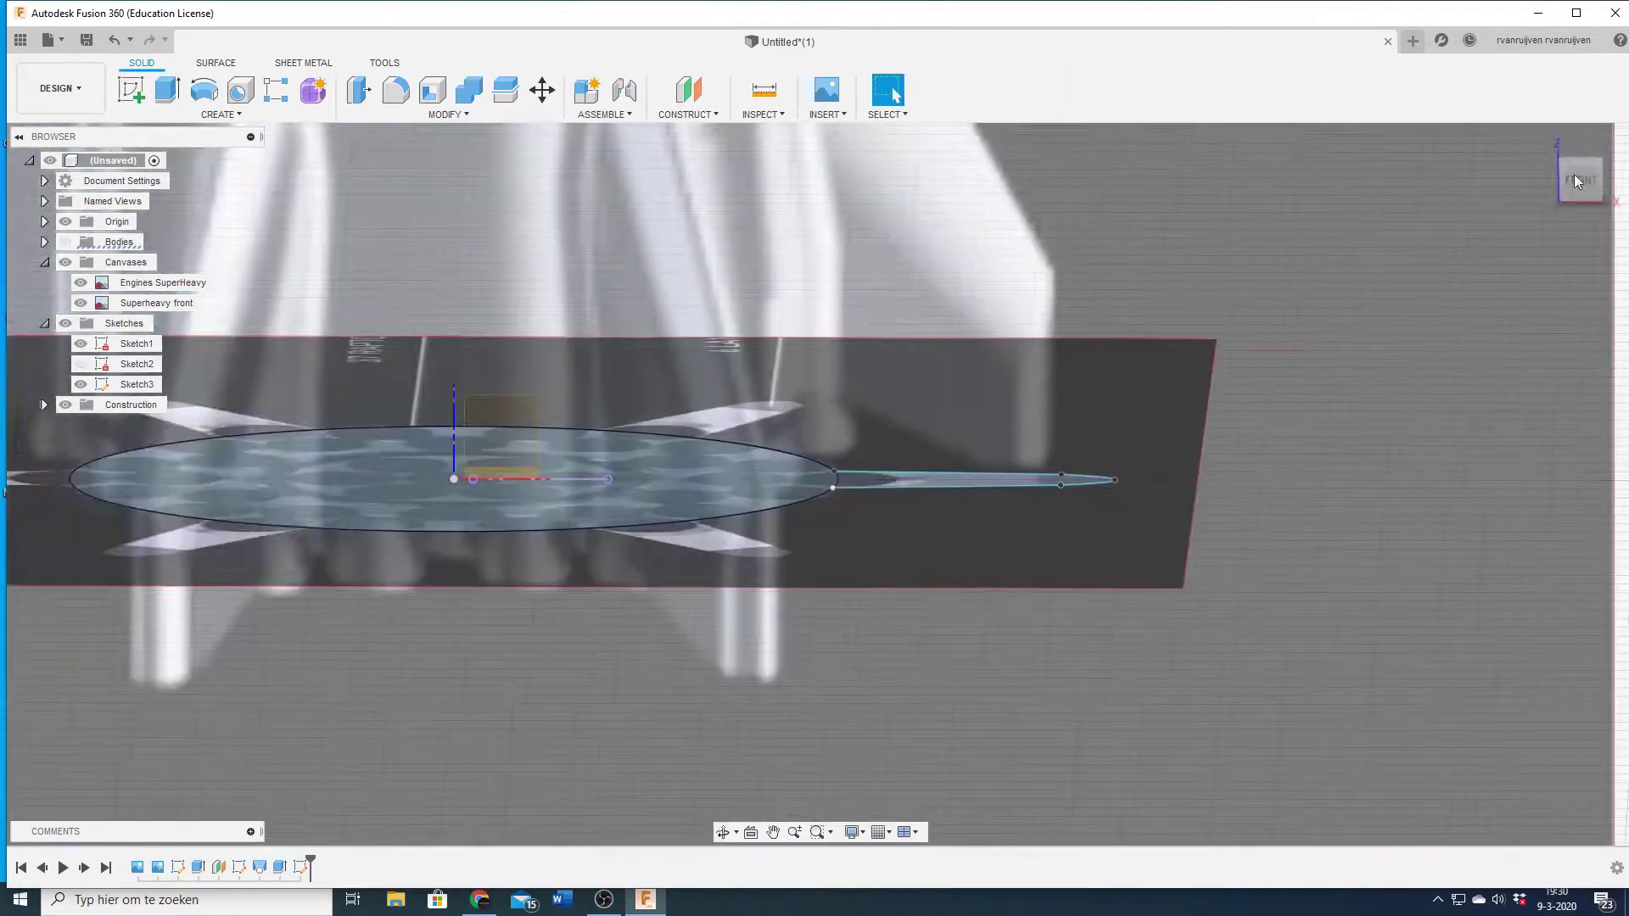
left_click(1578, 180)
left_click(131, 89)
left_click(756, 462)
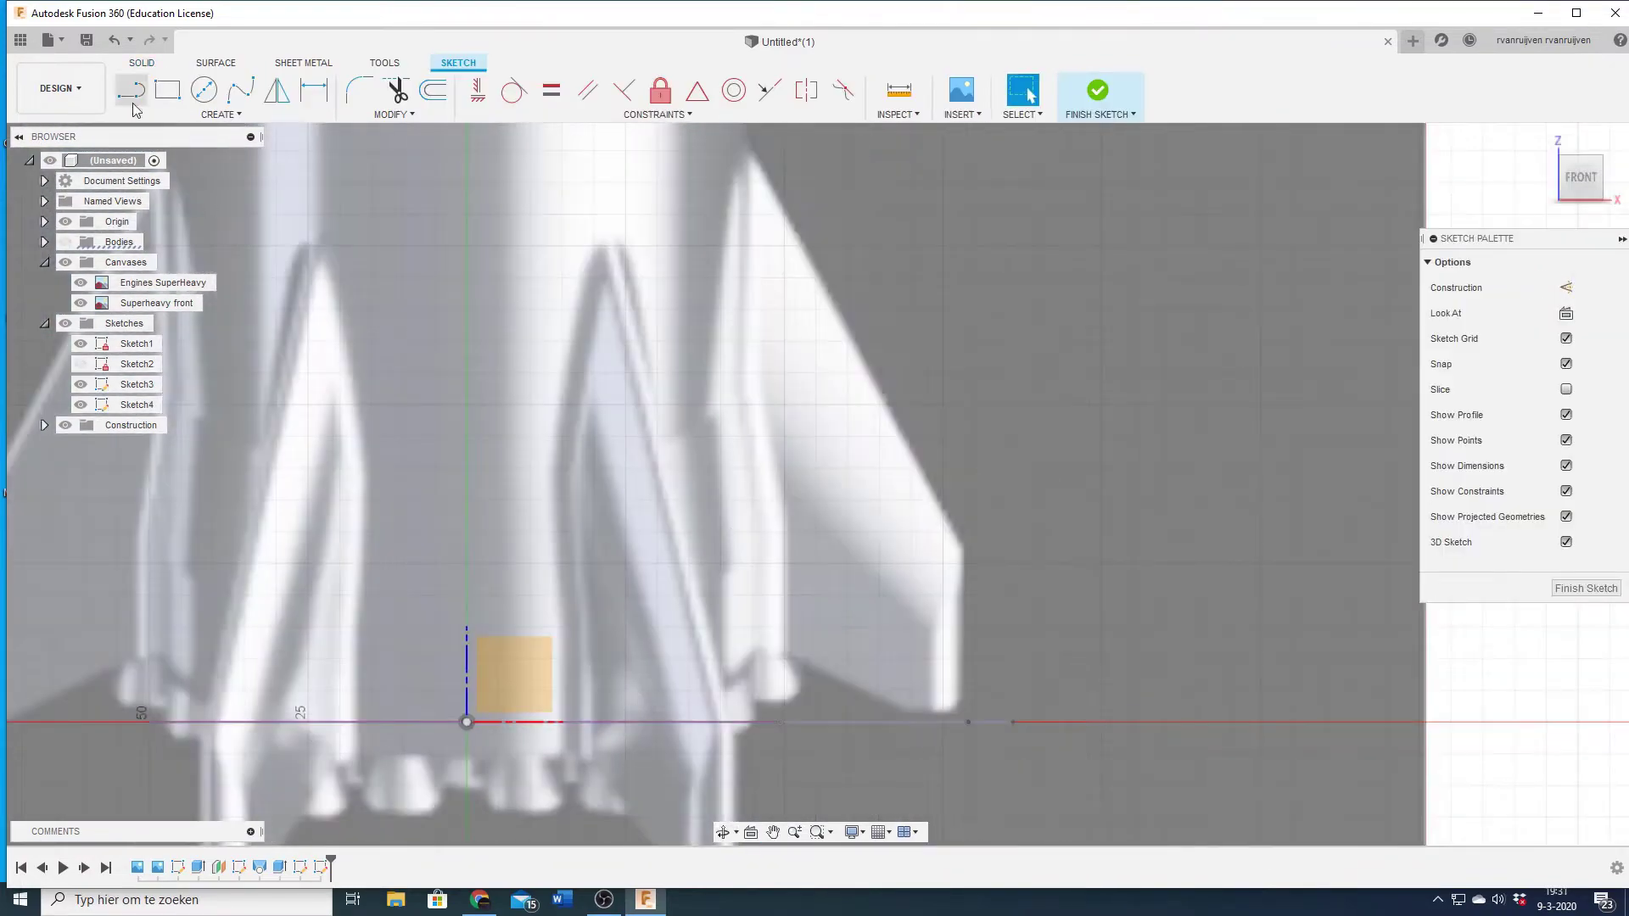
left_click(976, 564)
middle_click_drag(976, 565, 1090, 656)
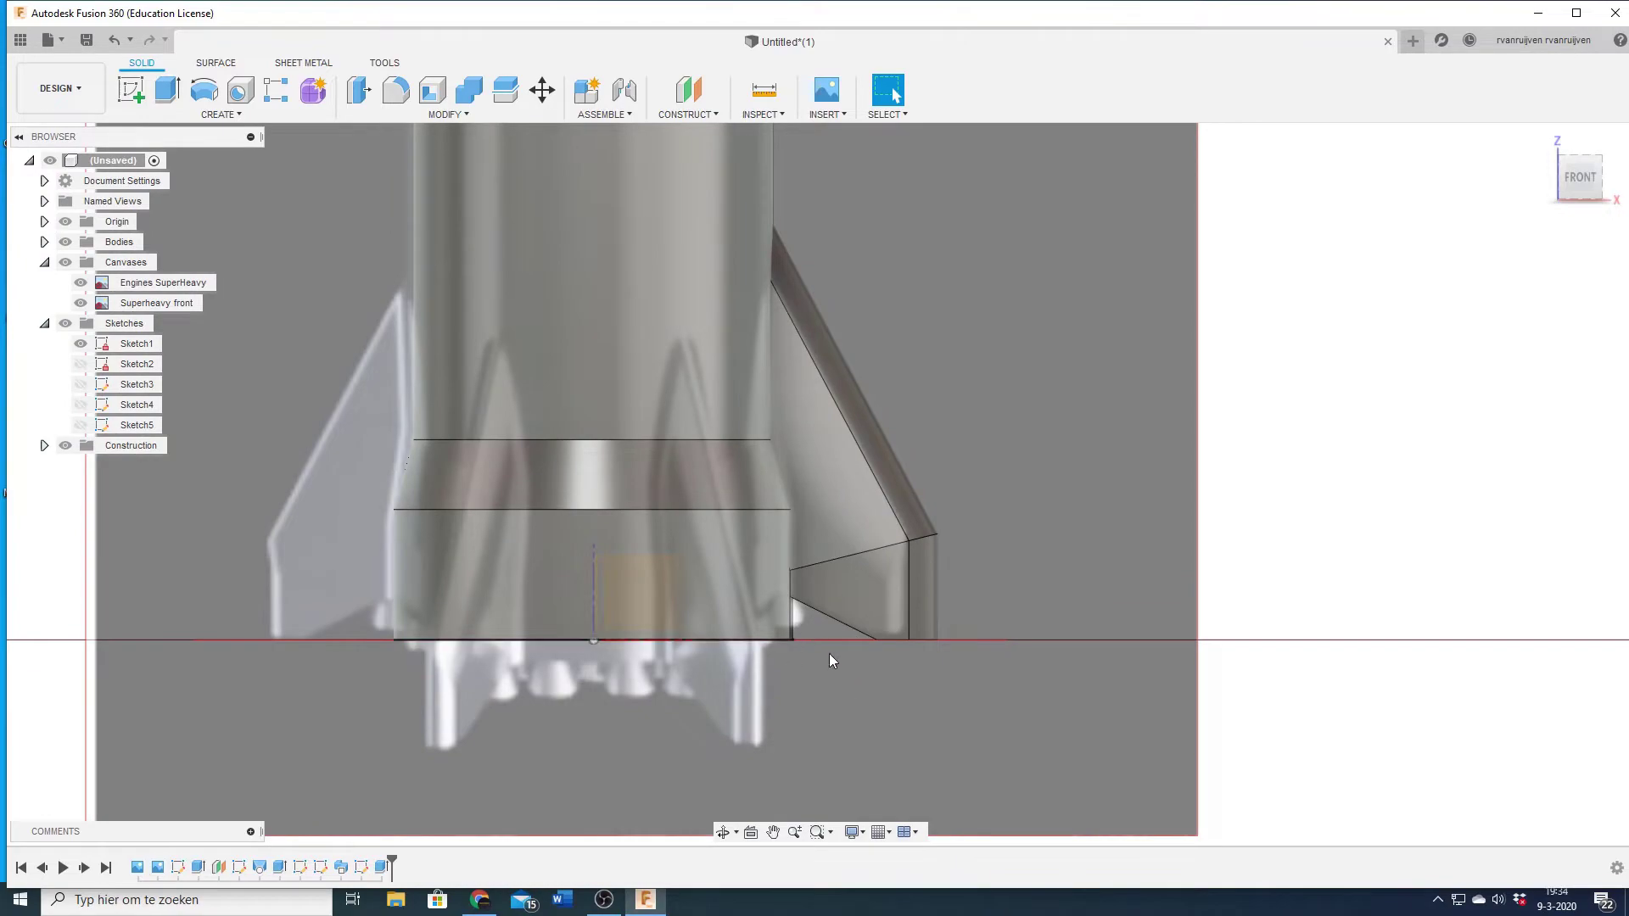
- Circular-pattern the fin body around the booster axis, then begin filleting the fin edges
middle_click_drag(830, 659, 764, 424, "shift")
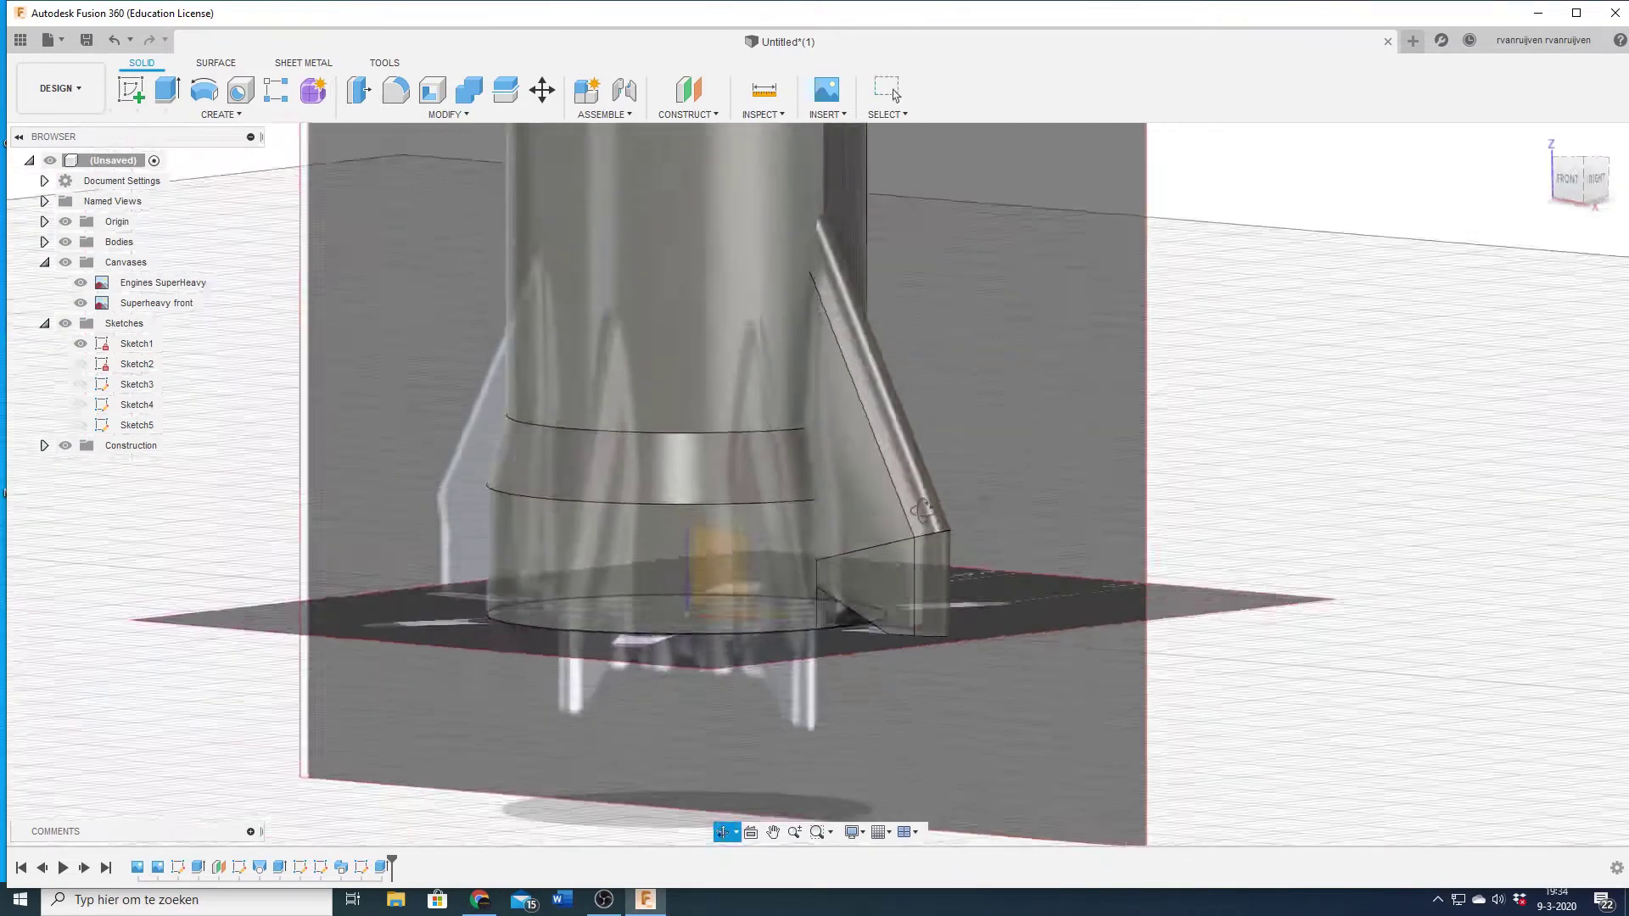
left_click(763, 357)
left_click(220, 114)
left_click(324, 527)
middle_click_drag(909, 411, 835, 344, "shift")
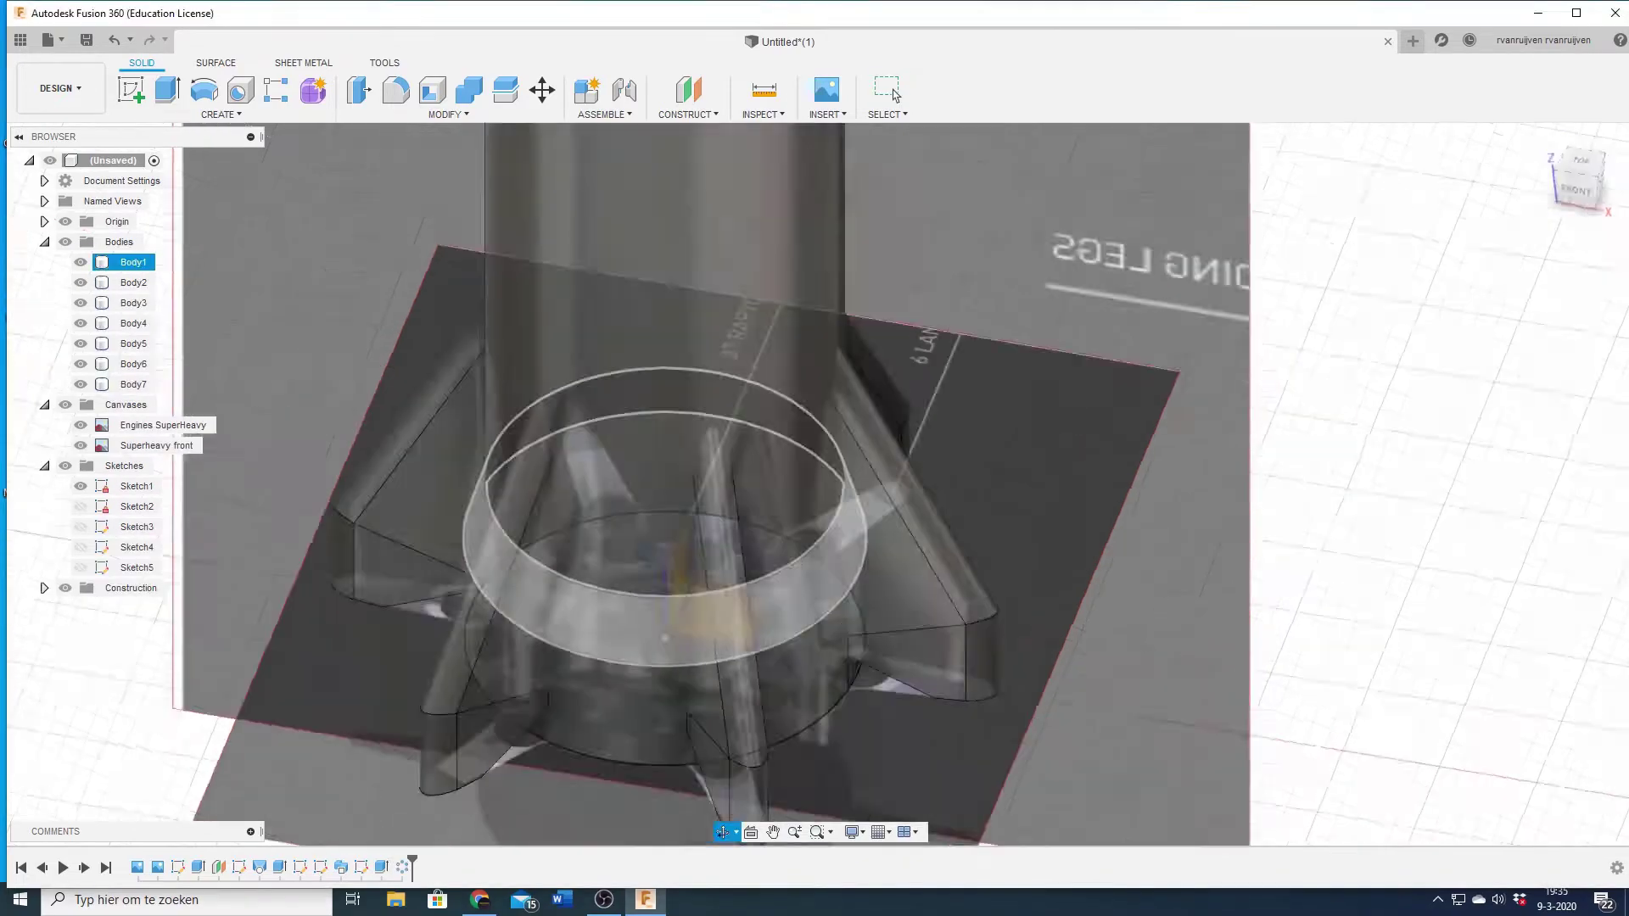
key("f")
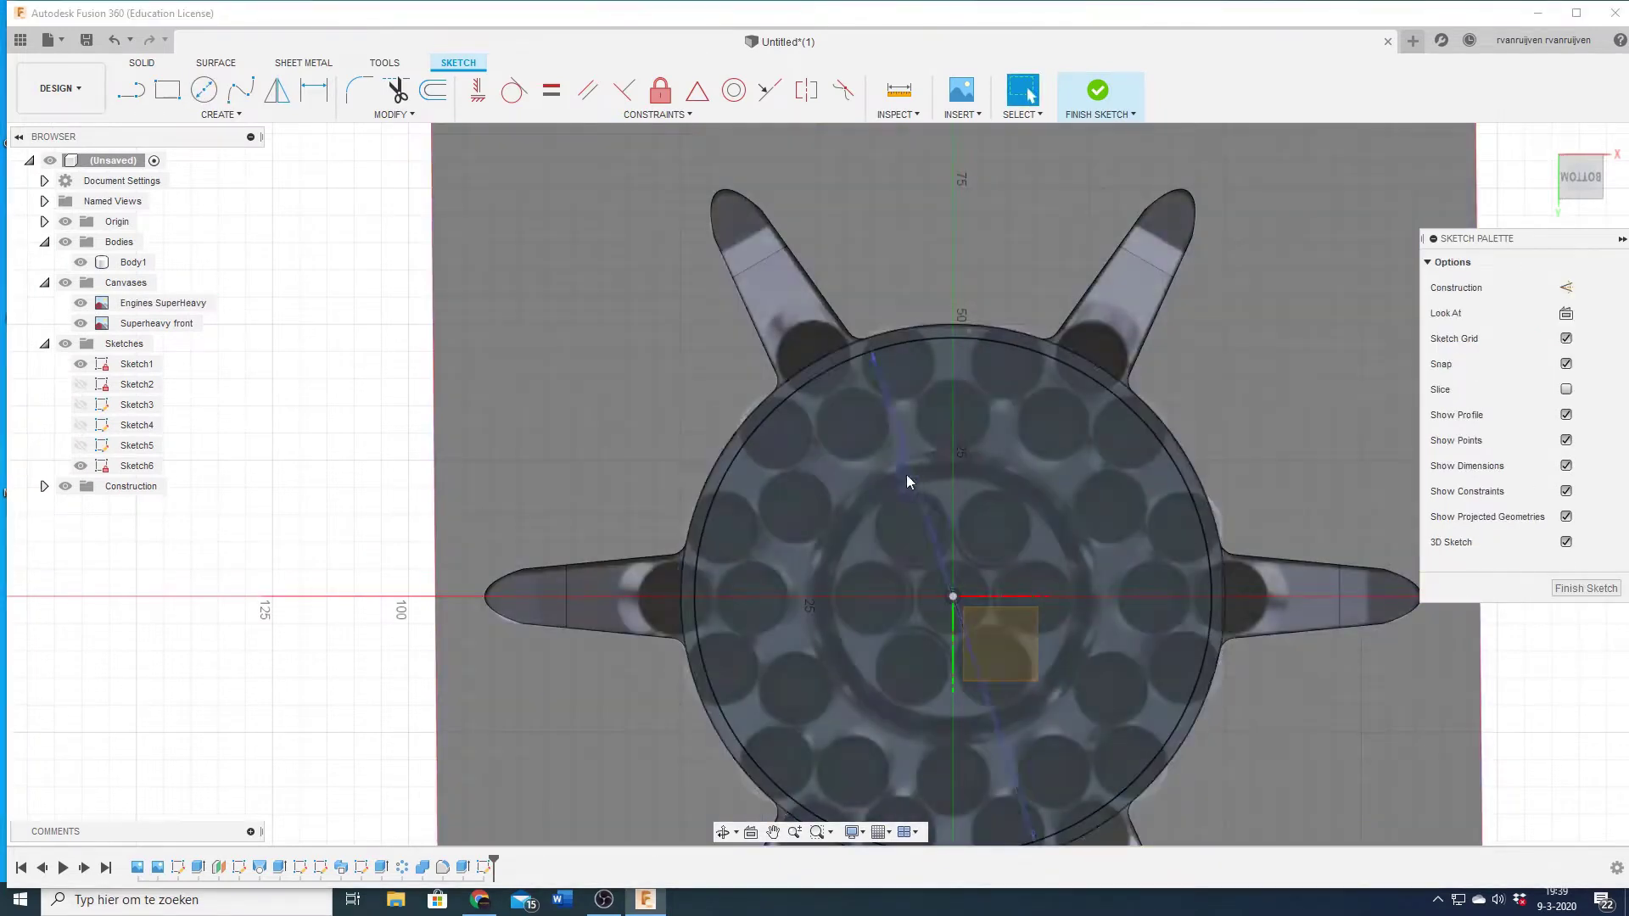
- Draw a 14 mm circle at a fin root and a 50 mm line from the origin to its centre
type("c")
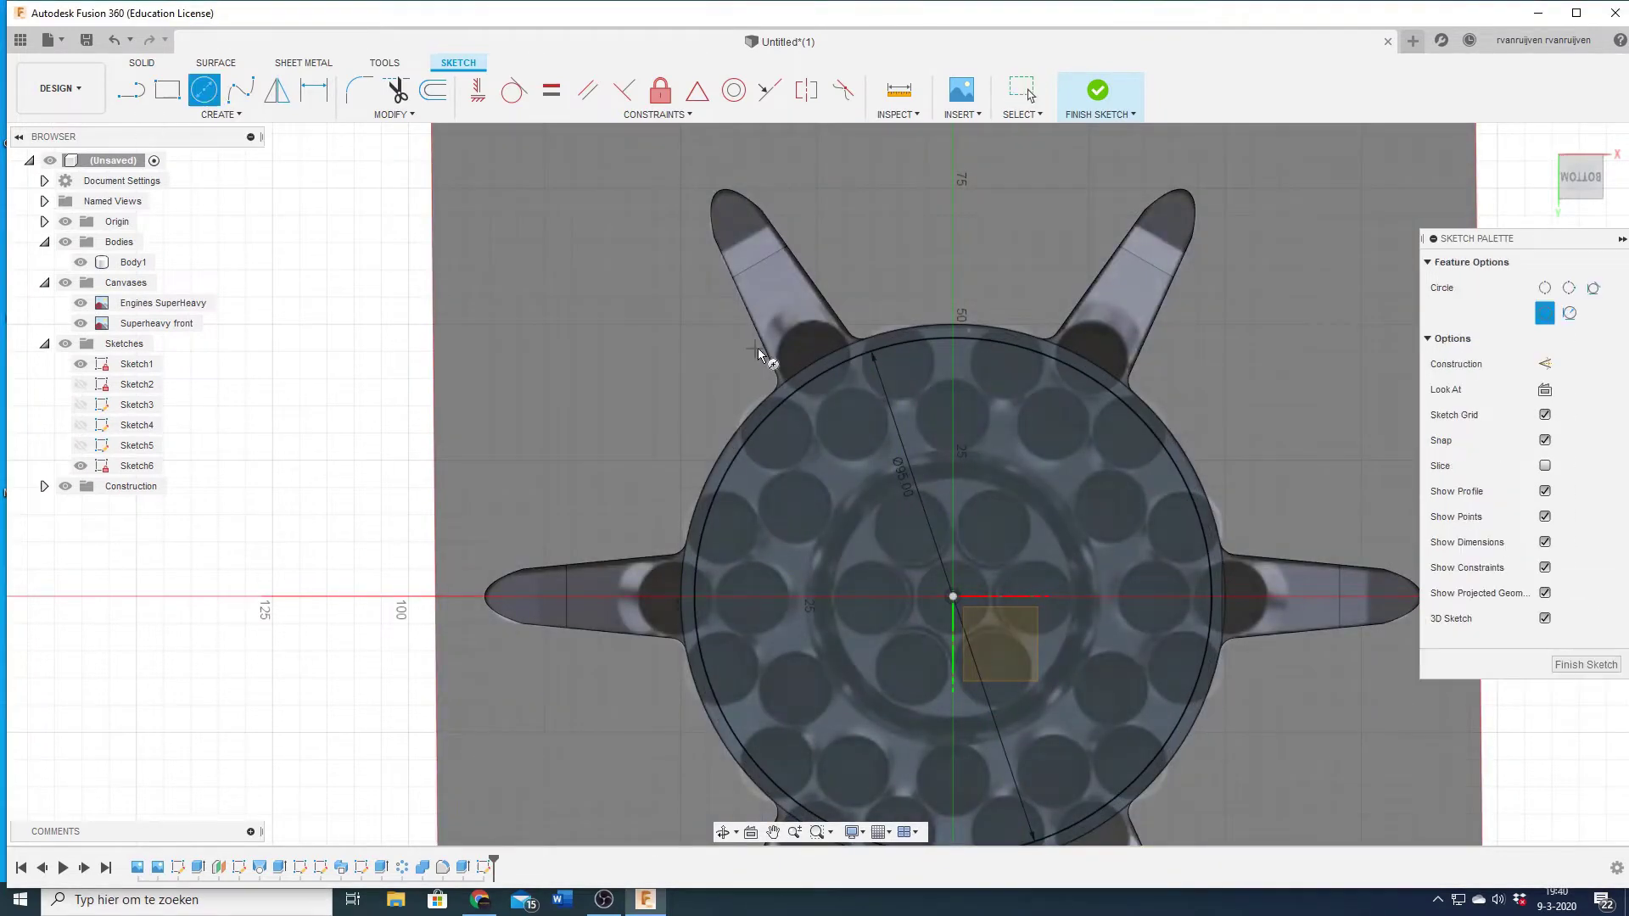
type("13.283")
scroll(824, 325, "up", 5)
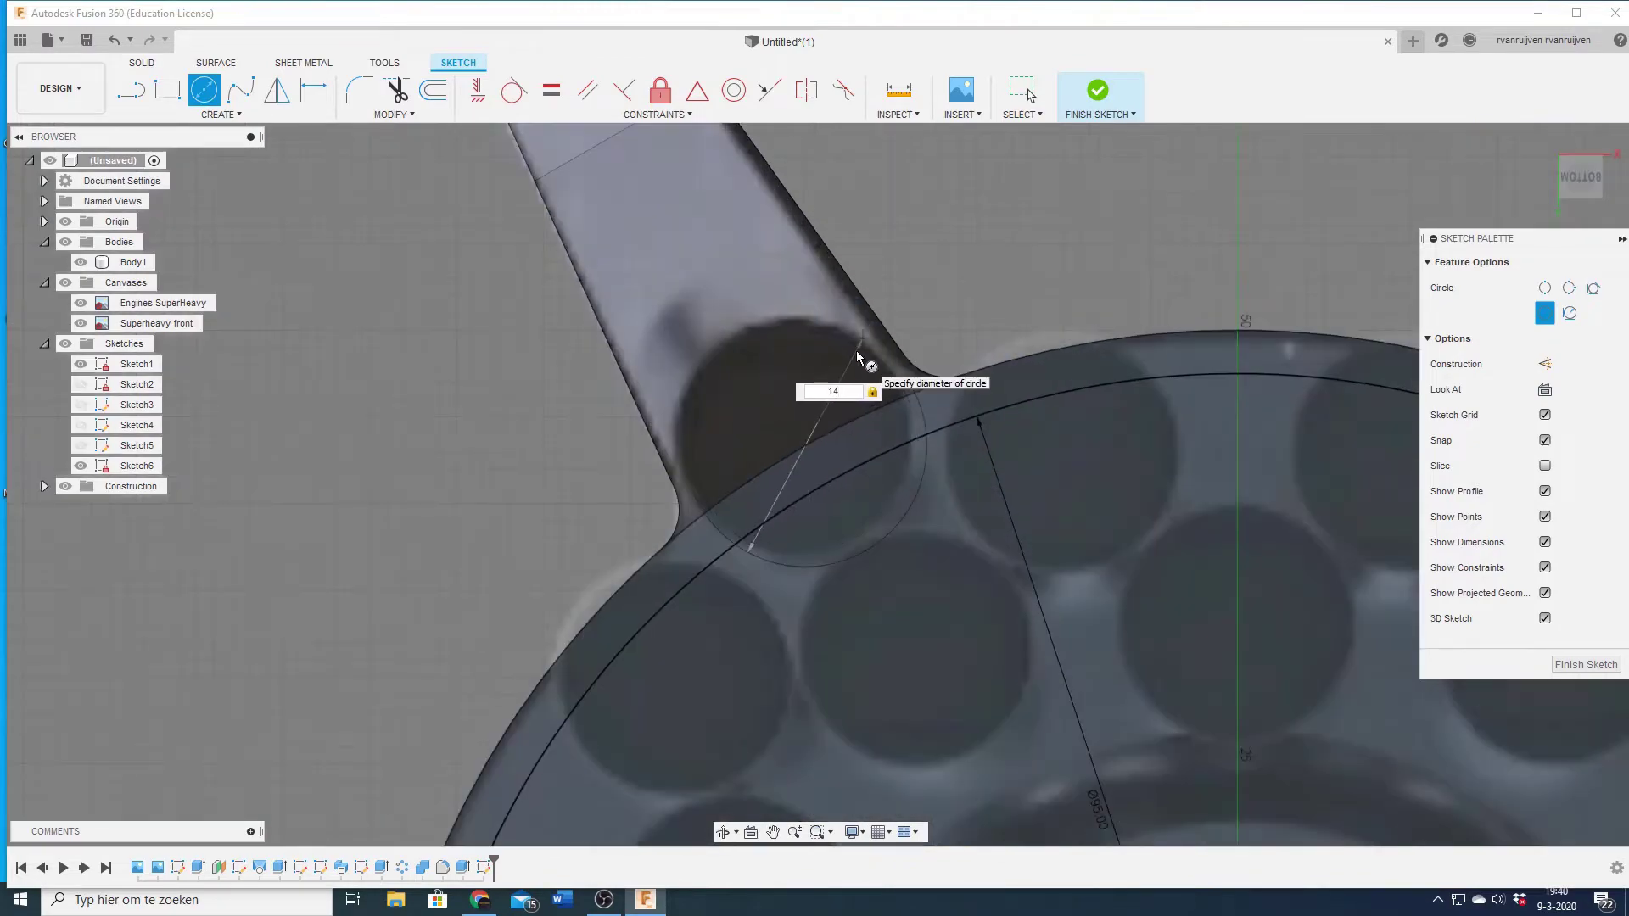
key("Return")
scroll(772, 400, "down", 3)
key("l")
left_click(1019, 605)
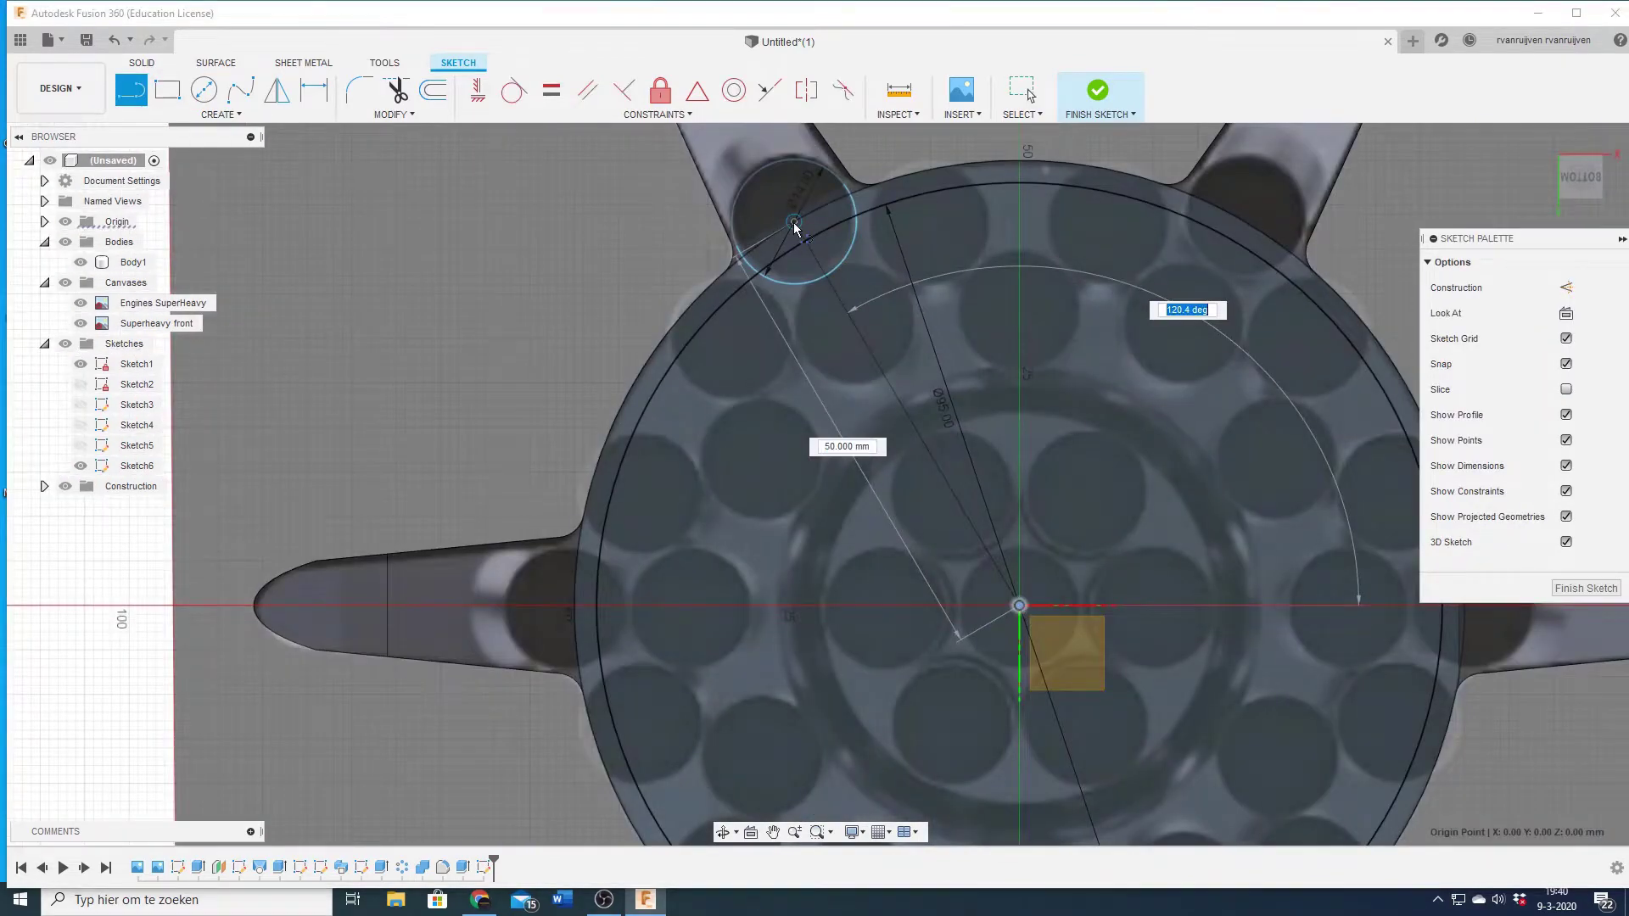
scroll(794, 224, "up", 3)
left_click(794, 224)
scroll(814, 339, "down", 4)
key("Escape")
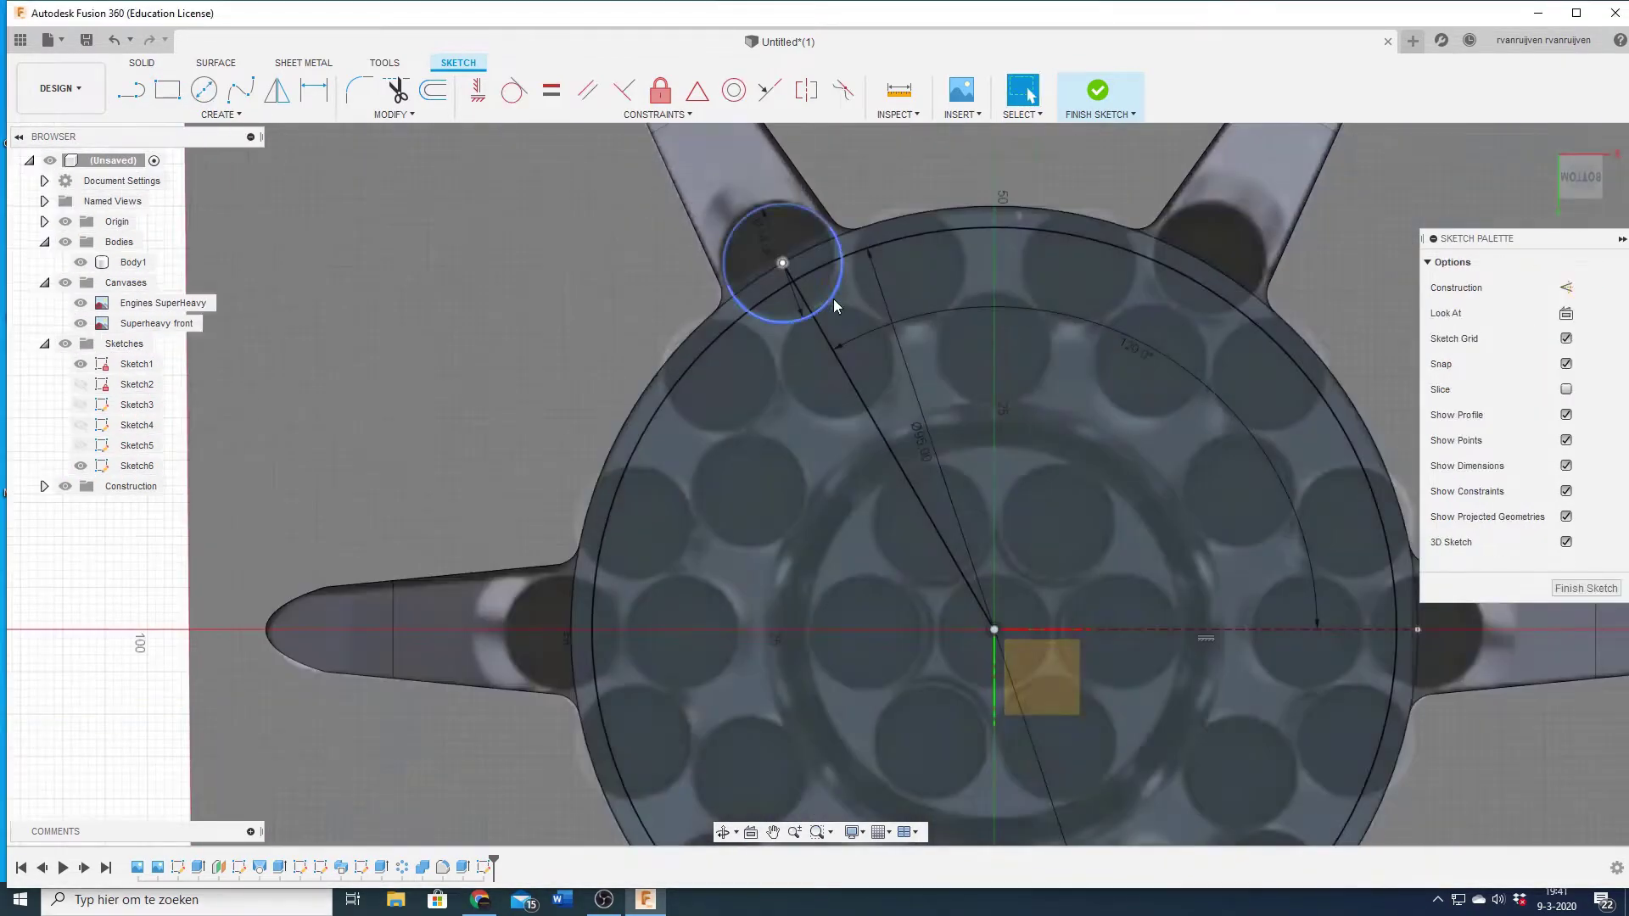
- Circular-pattern the 14 mm circle around the origin, trim the outline, and round the joints at 2 mm
left_click(840, 298)
scroll(794, 182, "up", 3)
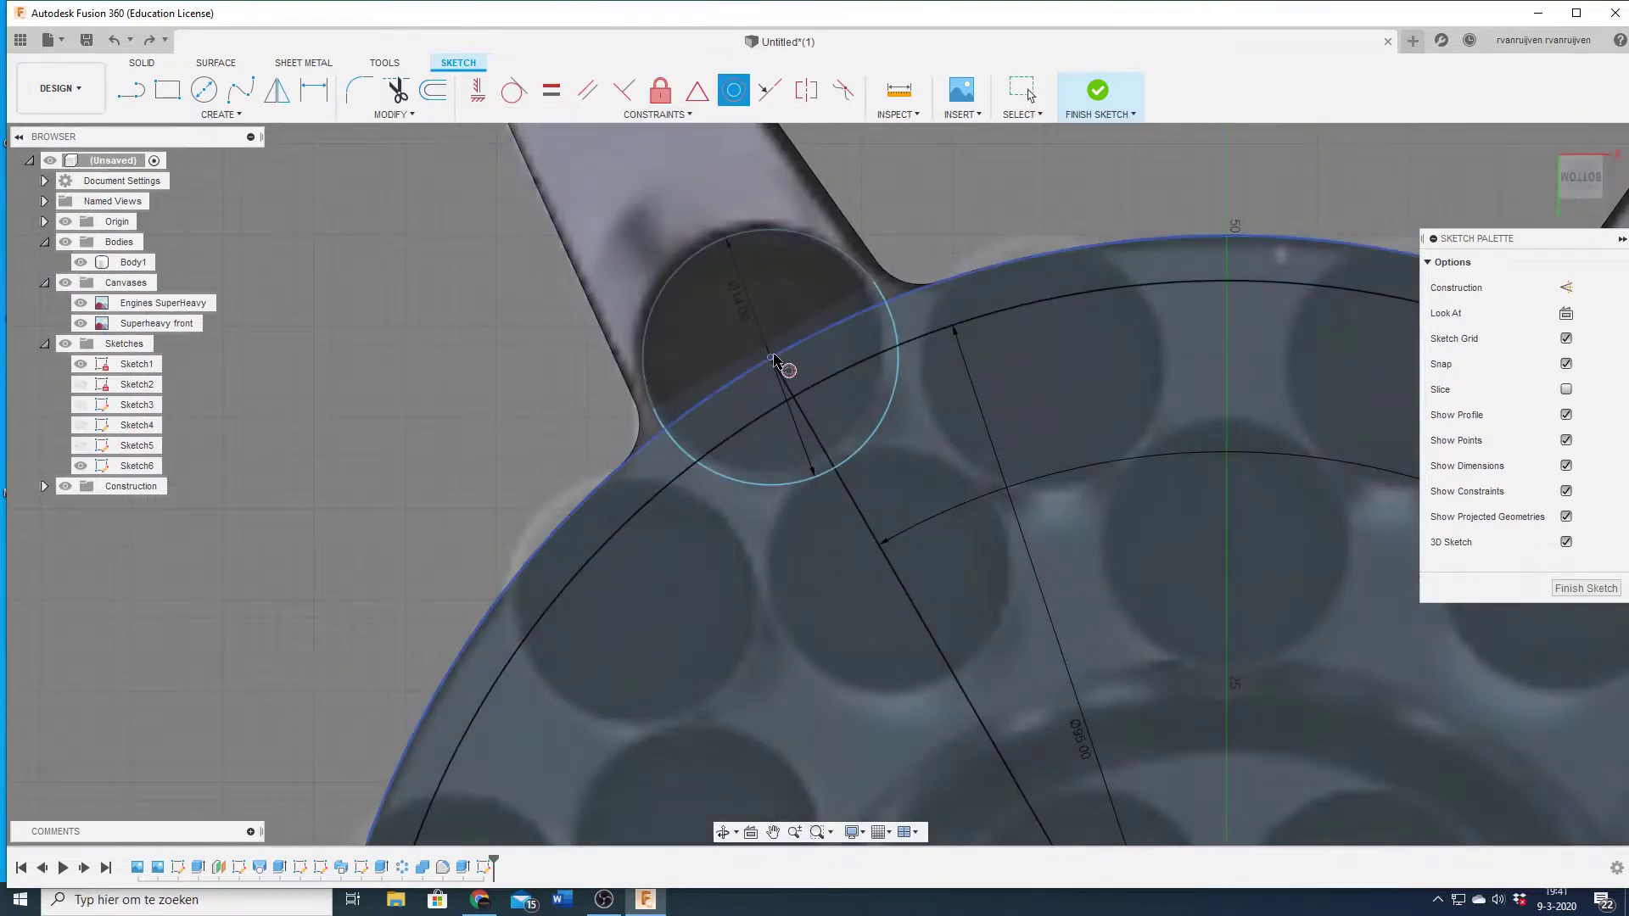
scroll(774, 359, "up", 5)
scroll(761, 367, "down", 5)
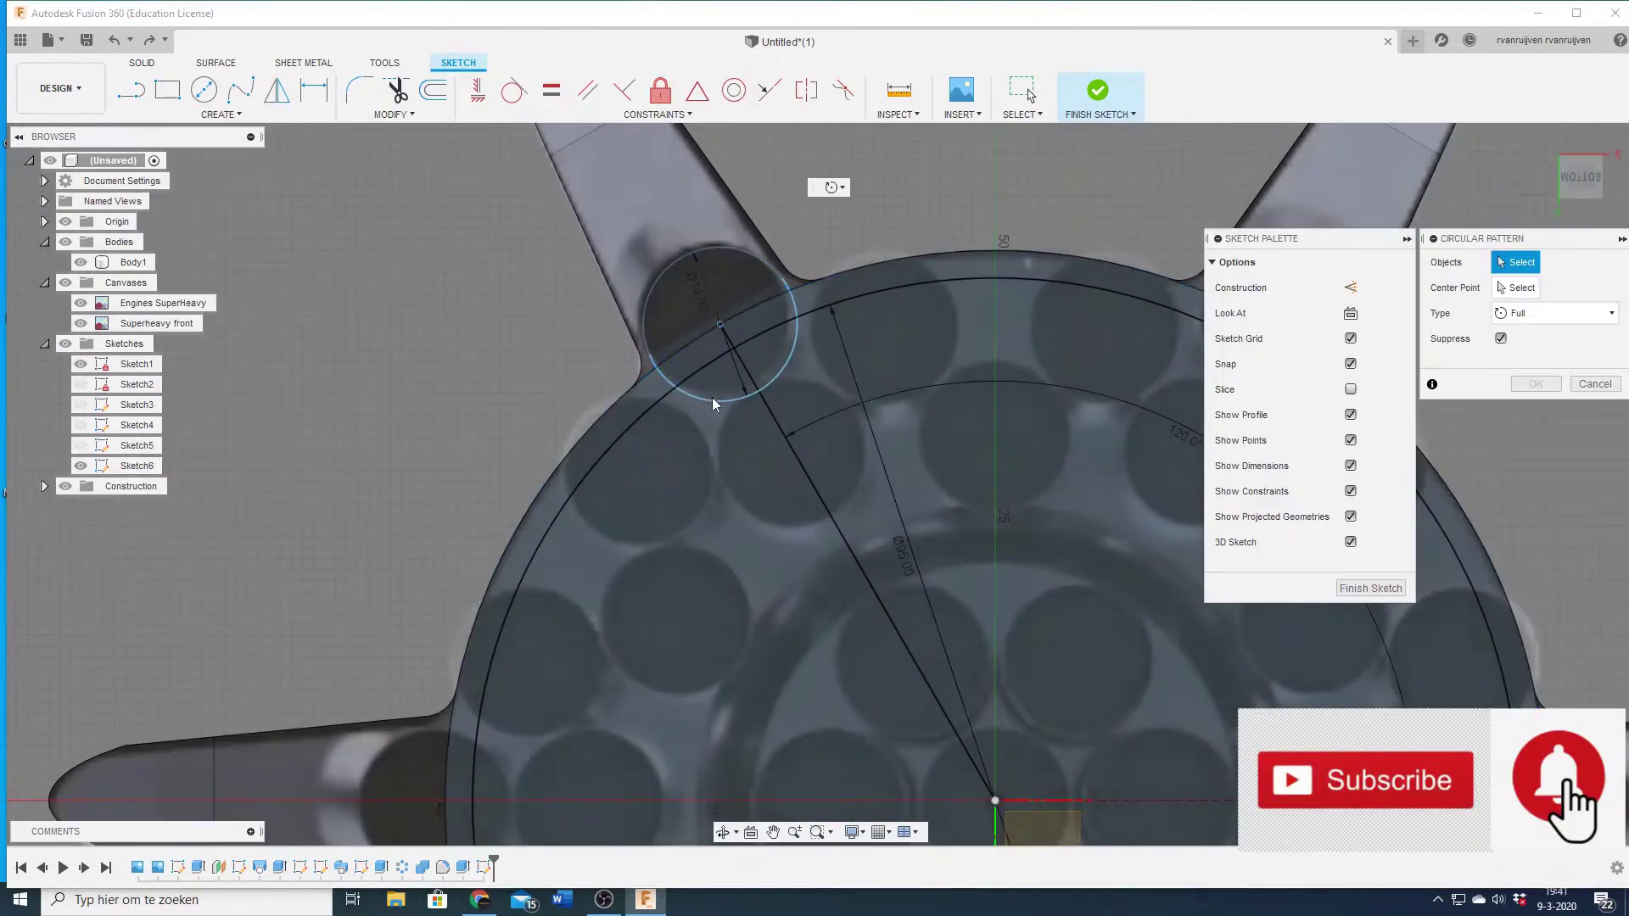
type("6")
key("Return")
scroll(1021, 515, "down", 3)
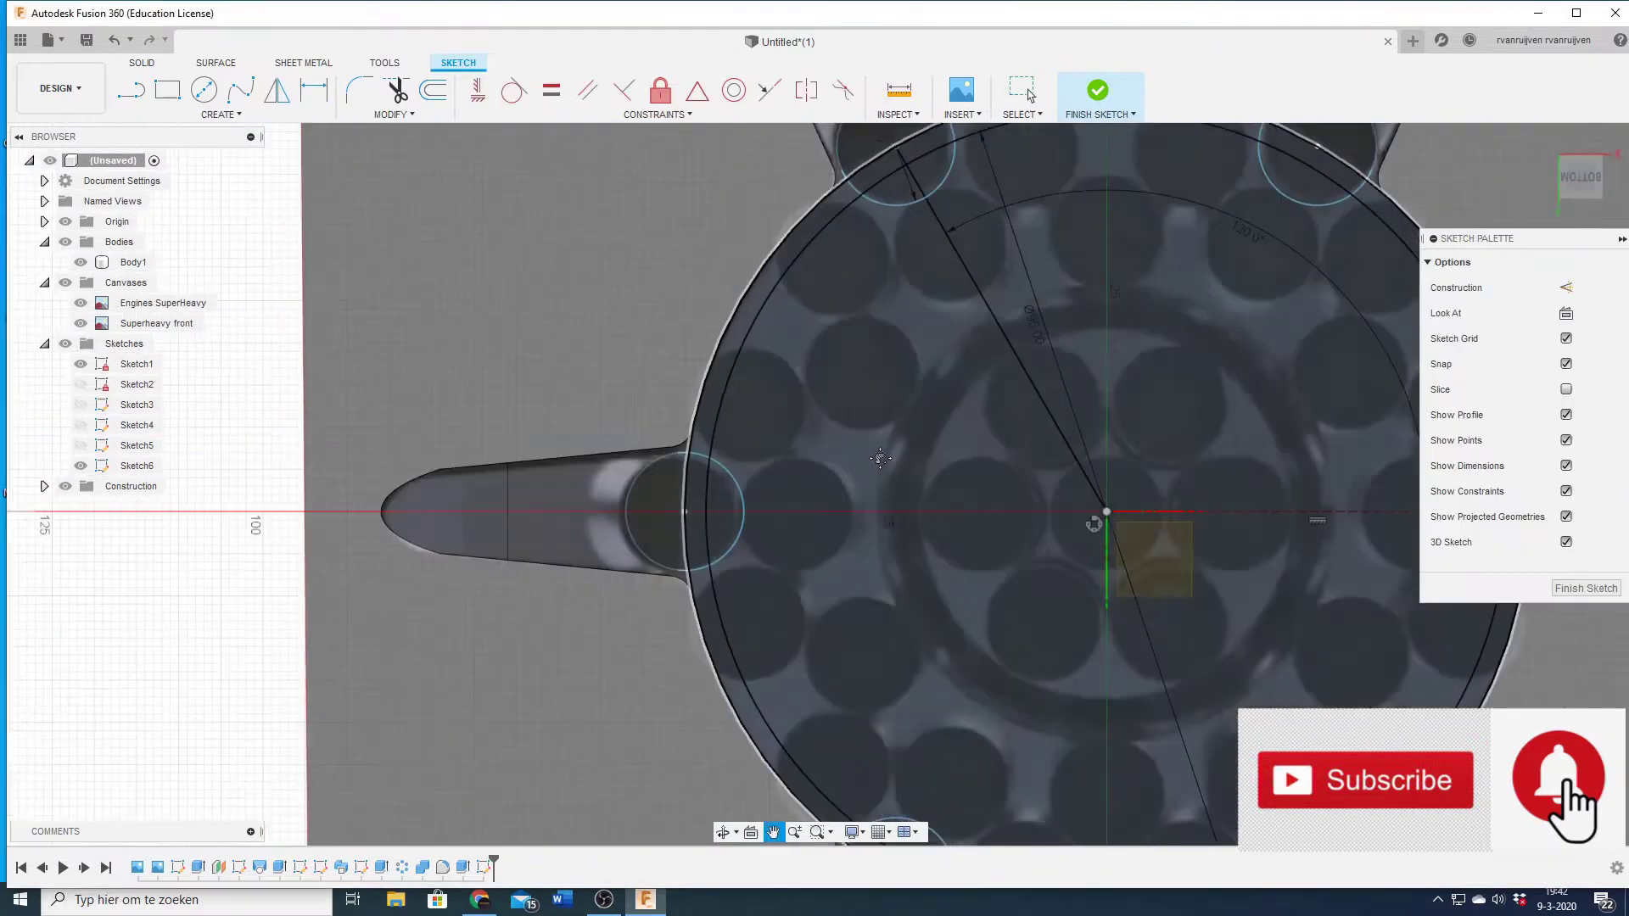
scroll(1020, 515, "up", 3)
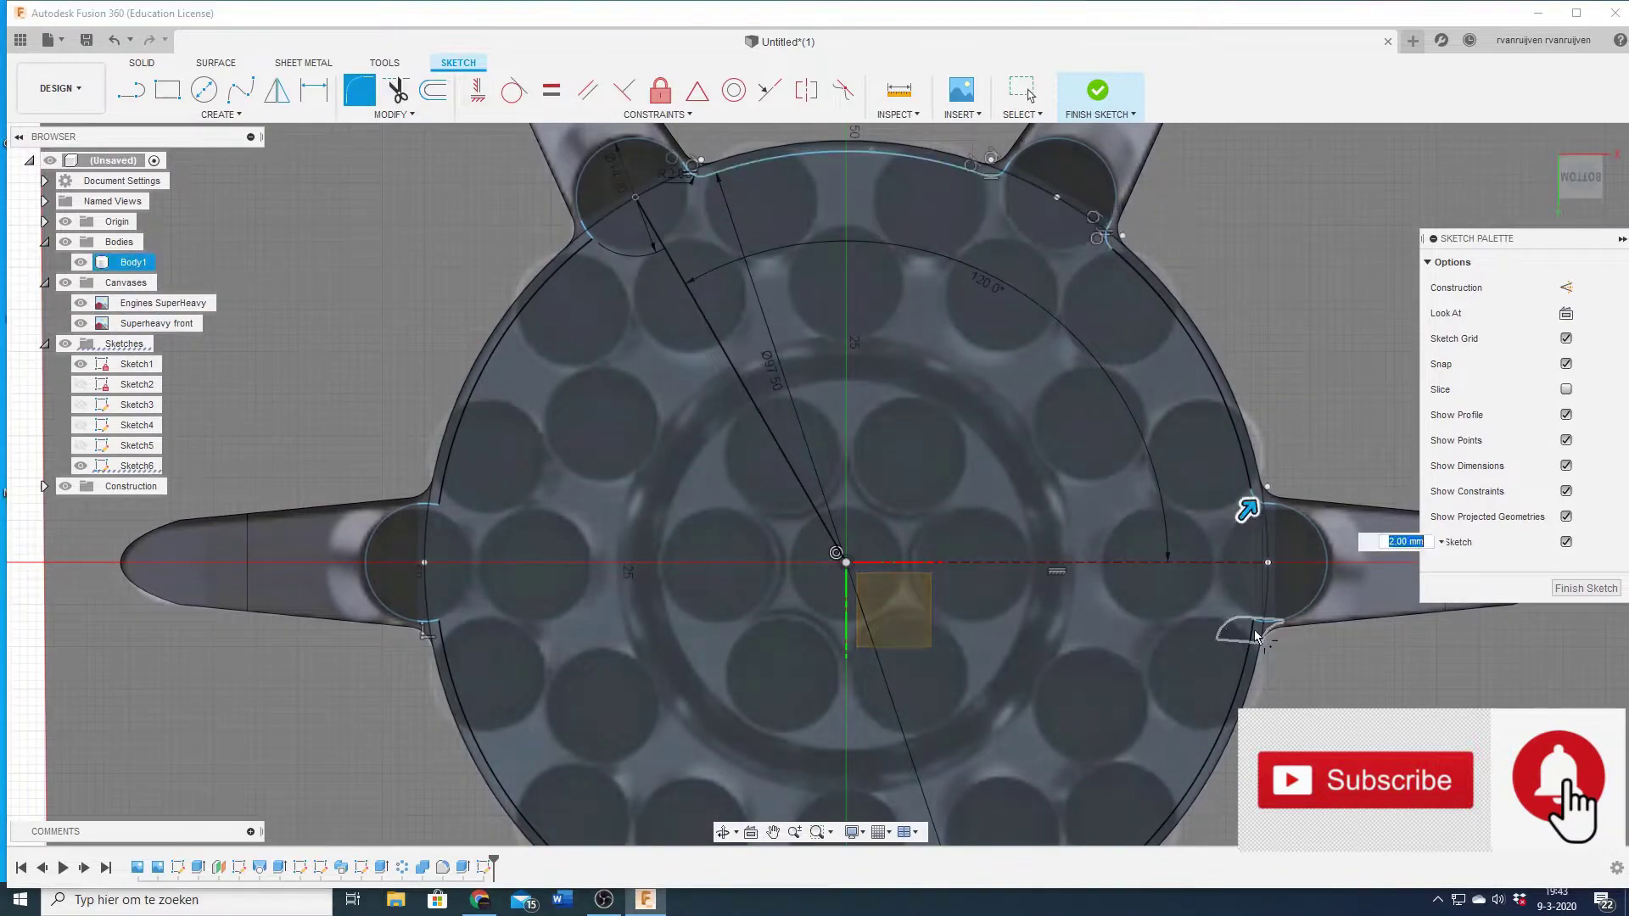
key("Escape")
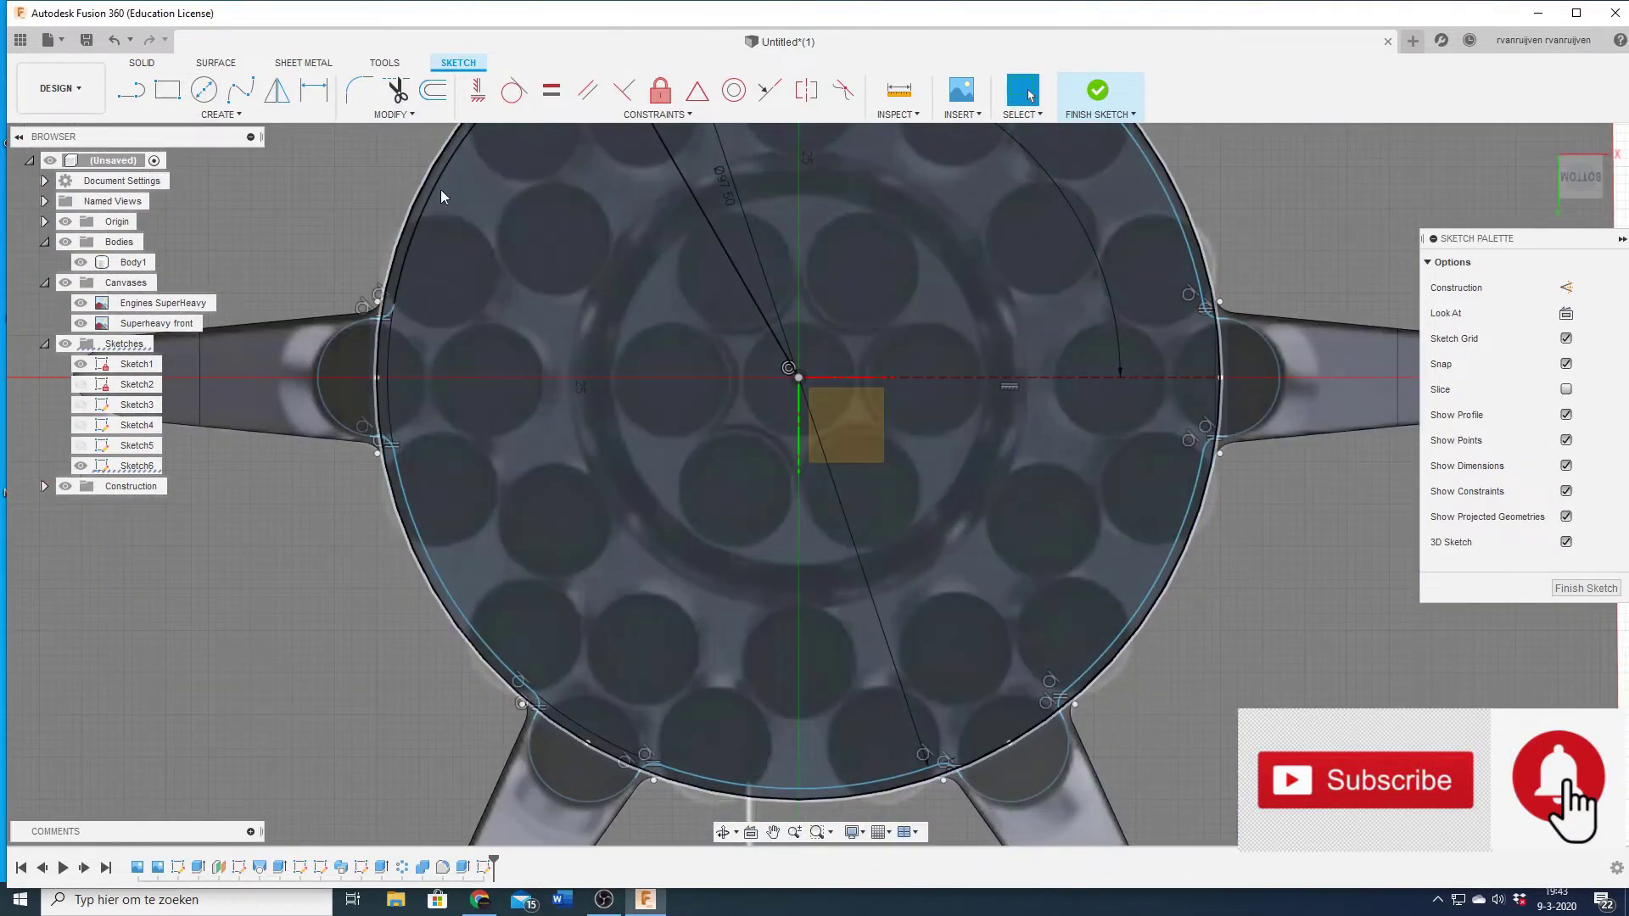
- Add a 12 mm circle centred on the sketch origin
key("c")
left_click(798, 378)
type("12")
key("Return")
key("Escape")
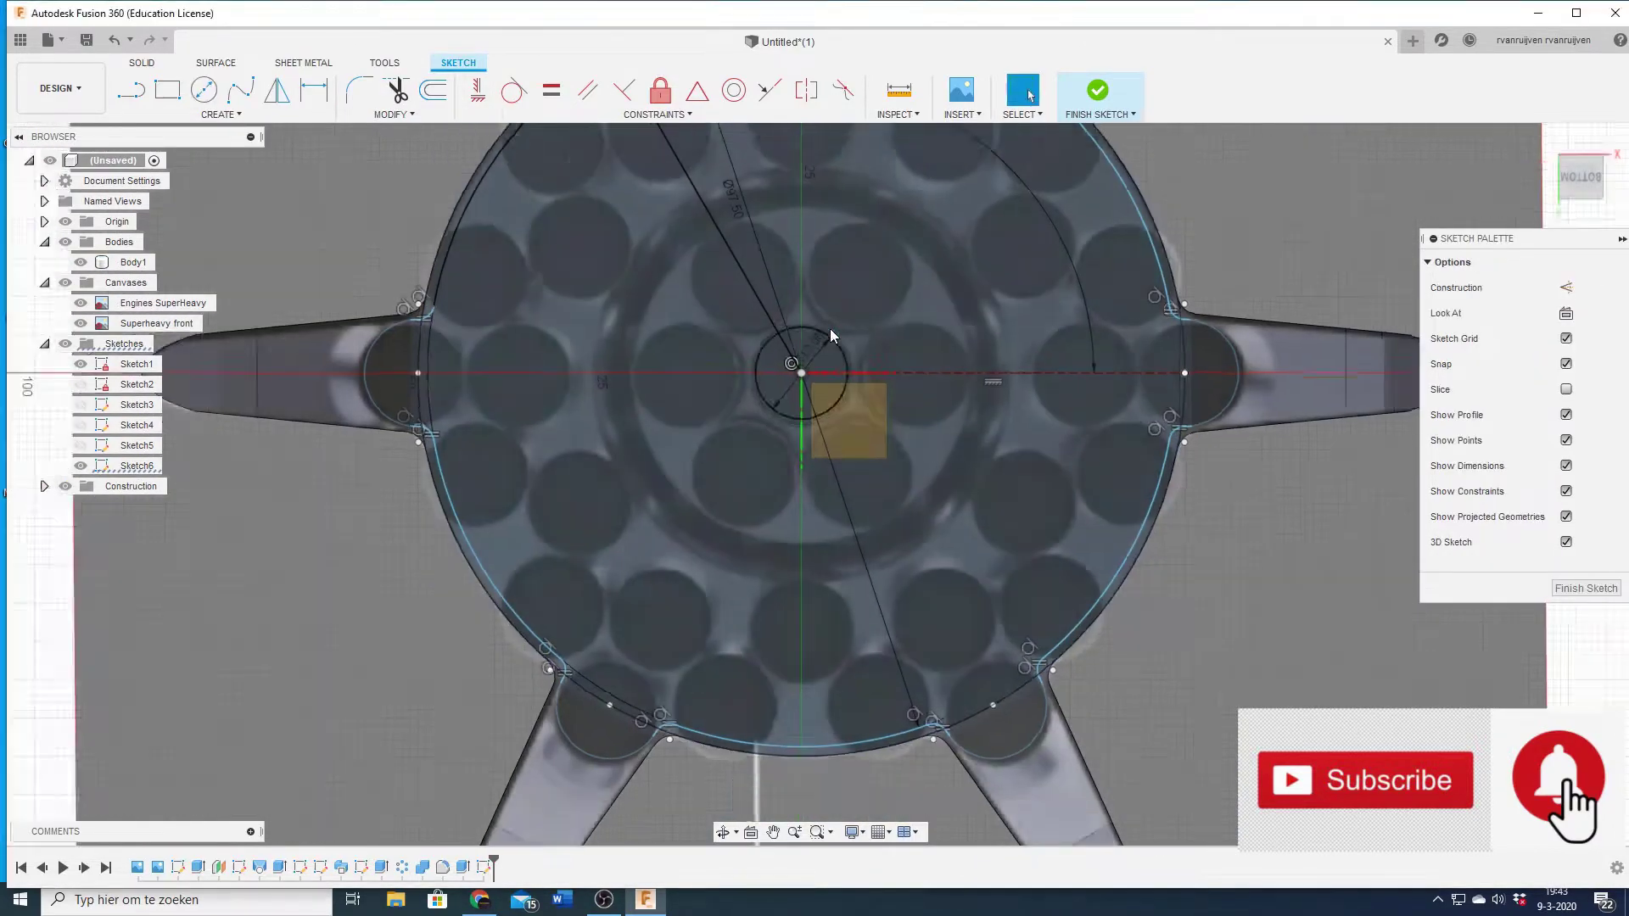
- Finish the base outline sketch and extrude it into the base plate
key("e")
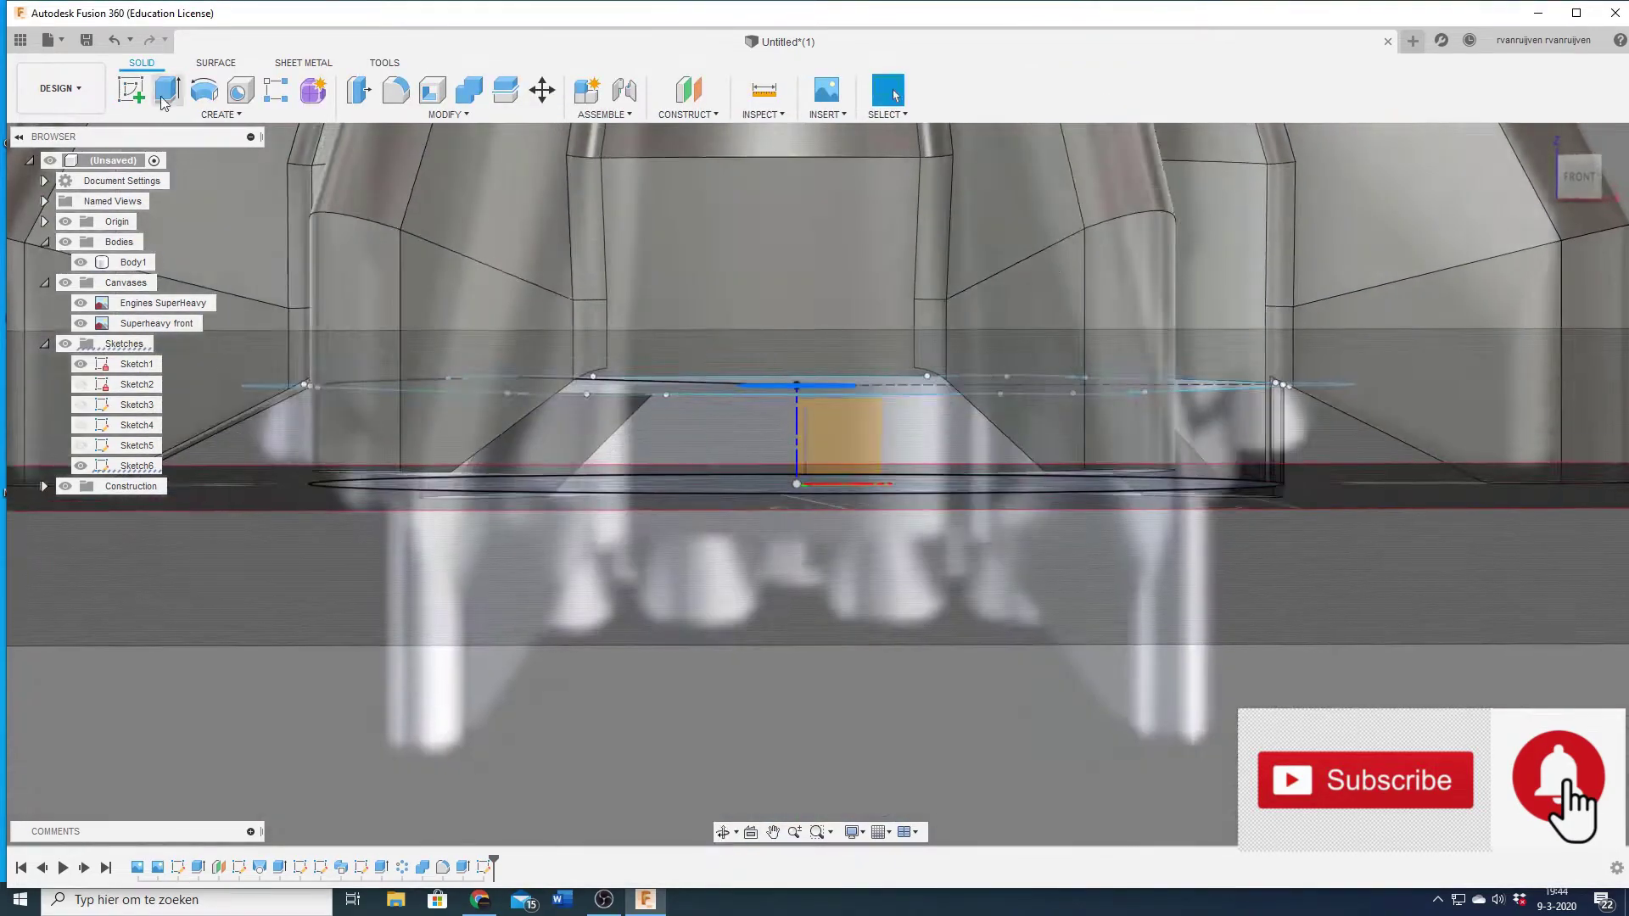
key("ctrl+z")
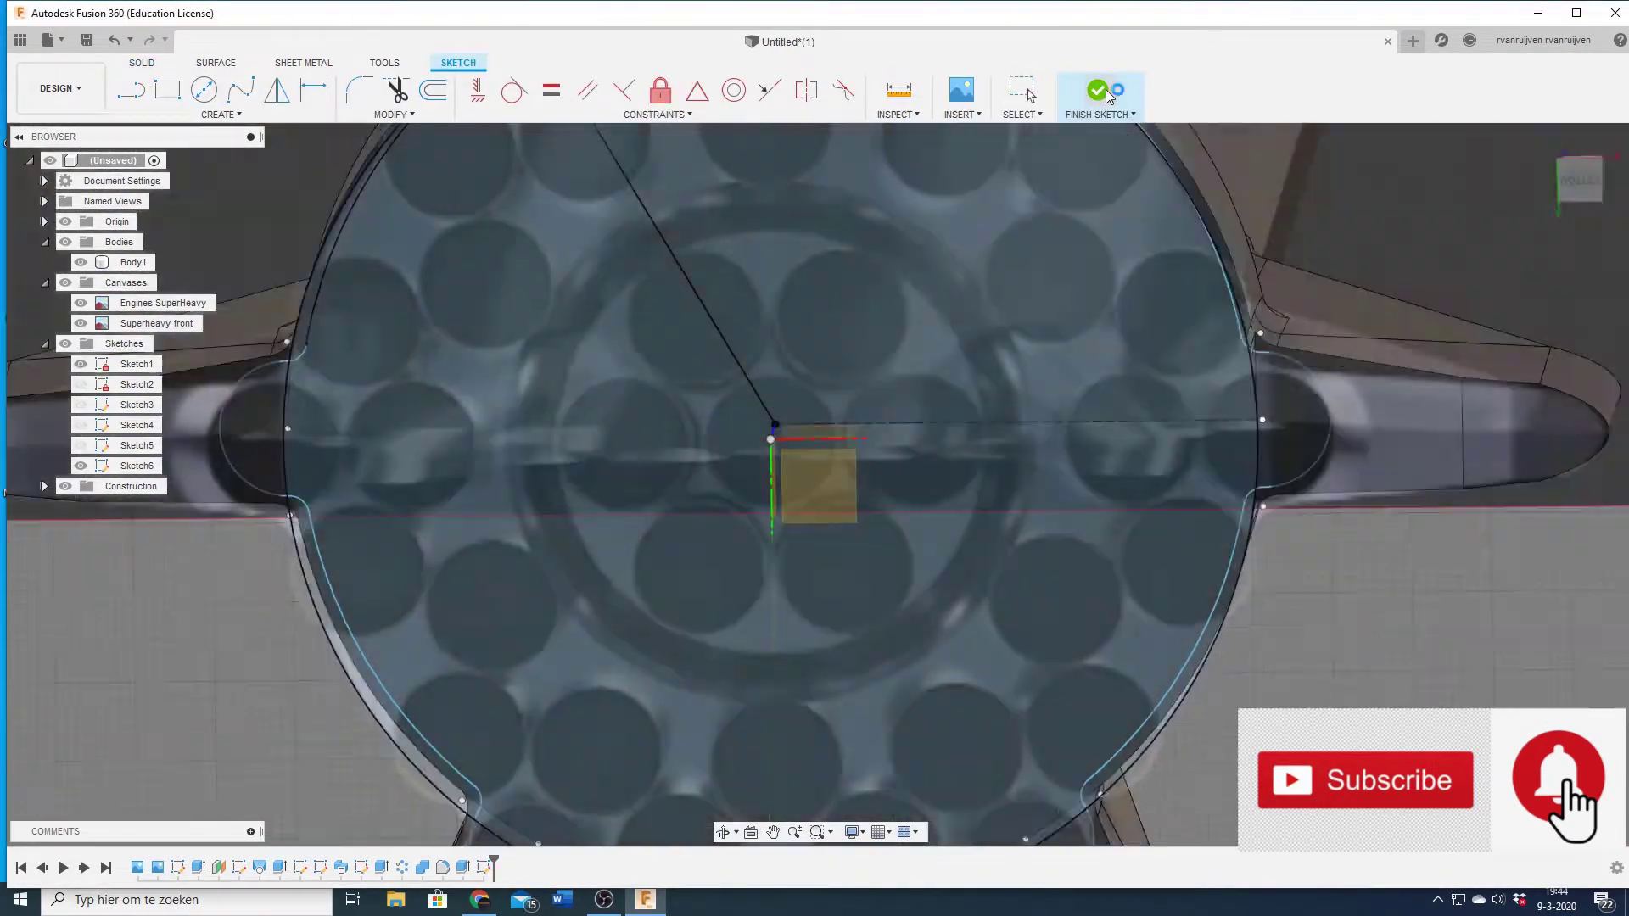
left_click(1098, 90)
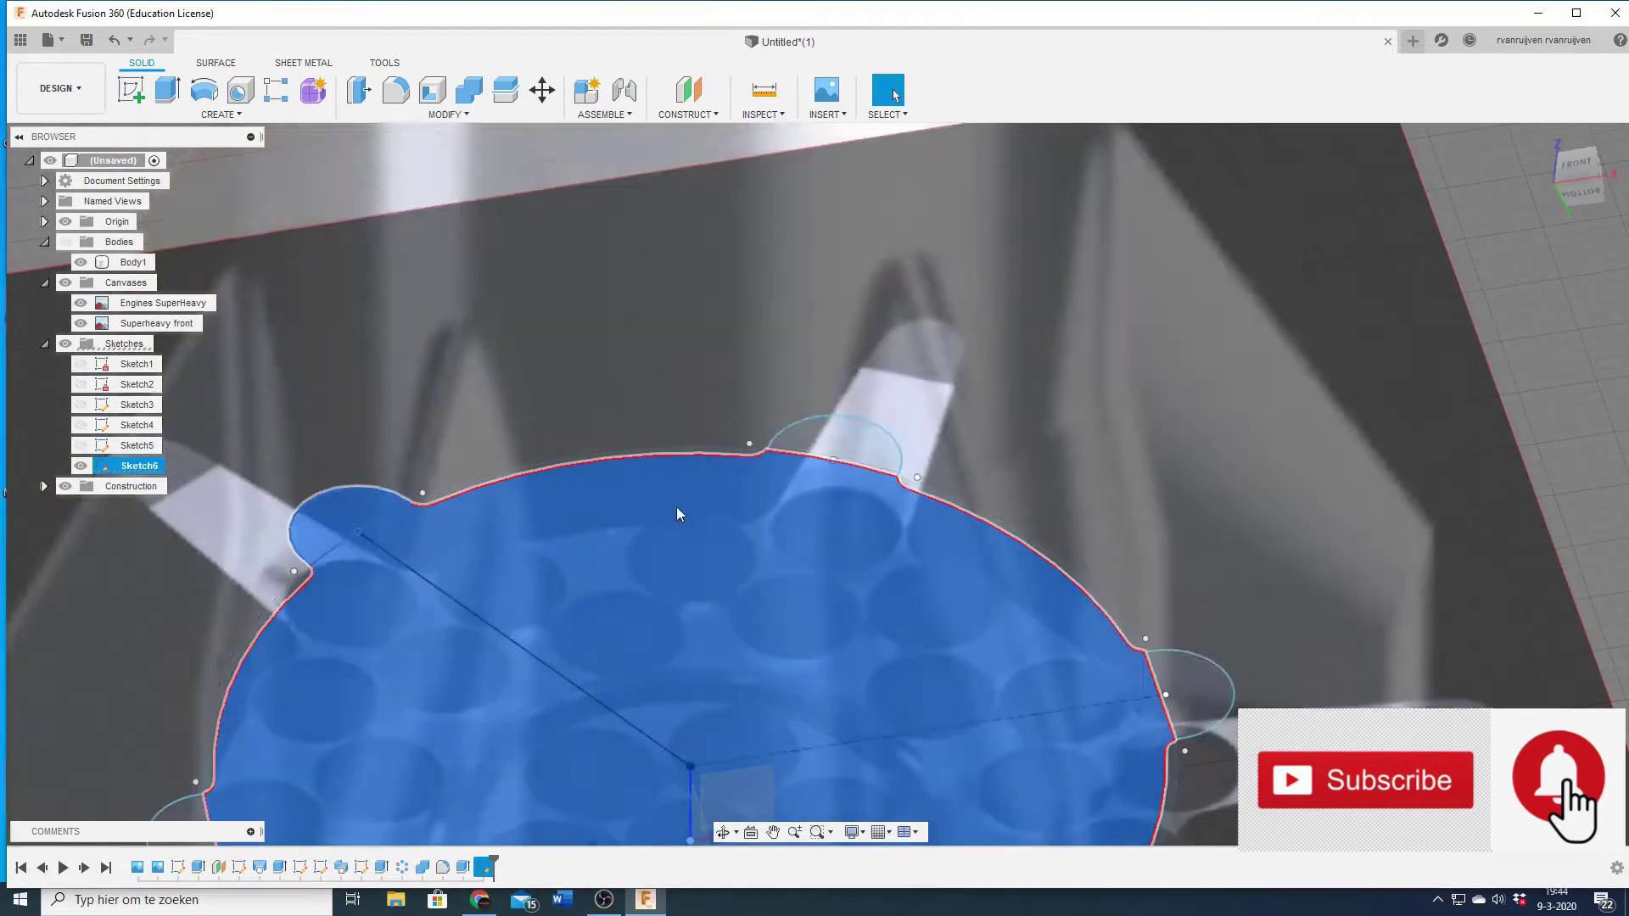
key("e")
key("Return")
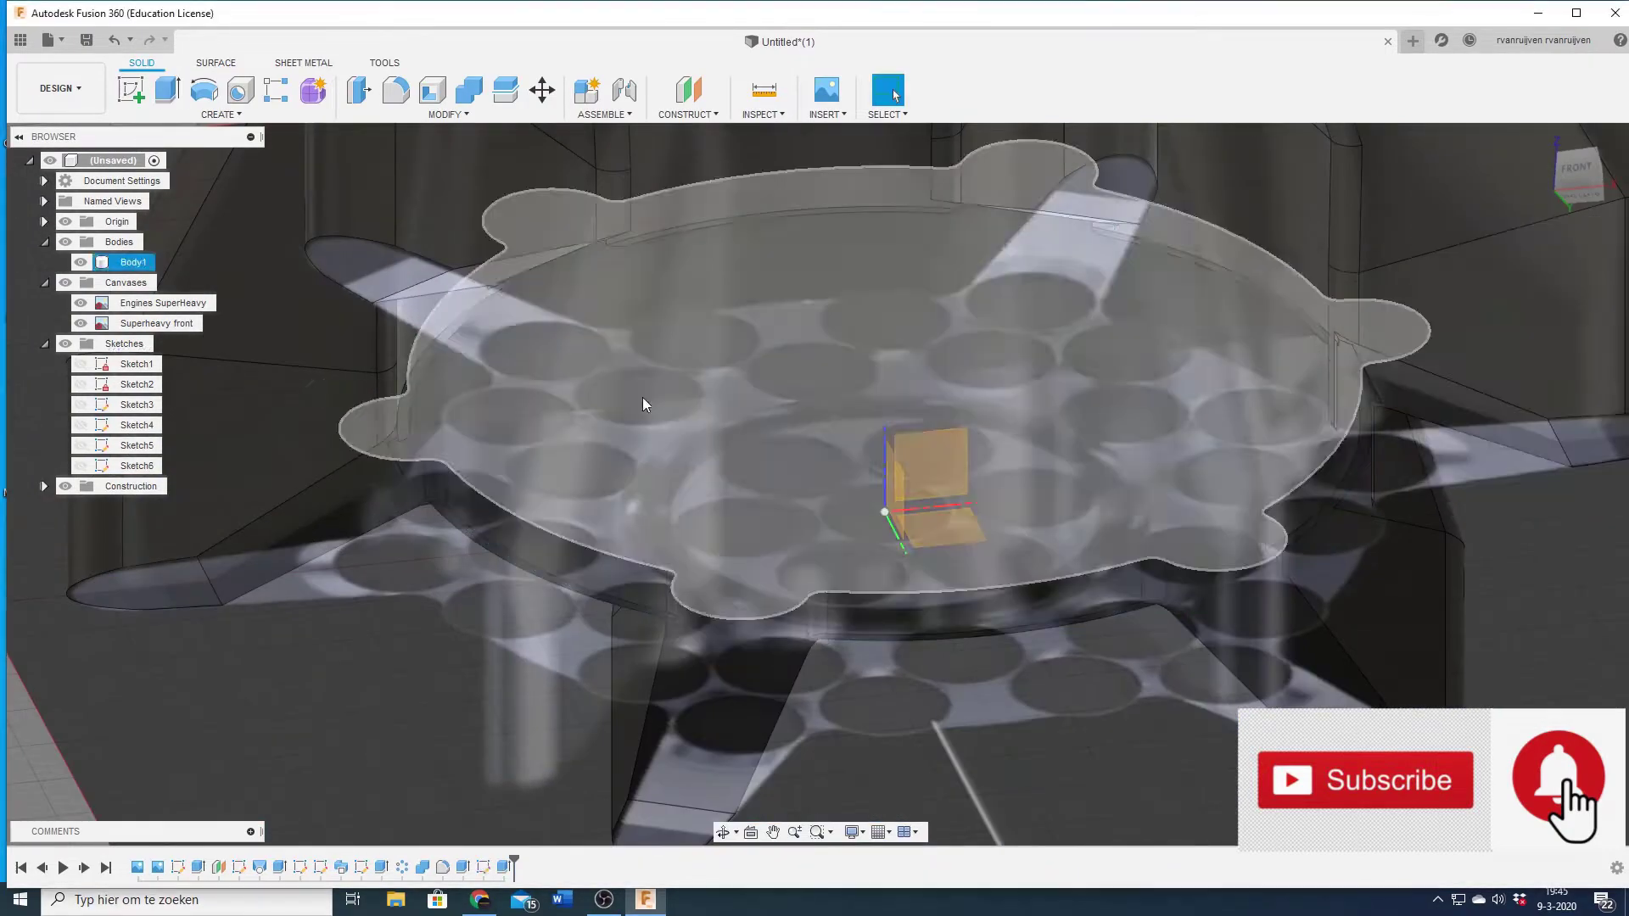
- Sketch the notch outline with lines on the plate's underside face
middle_click_drag(908, 422, 430, 424, "shift")
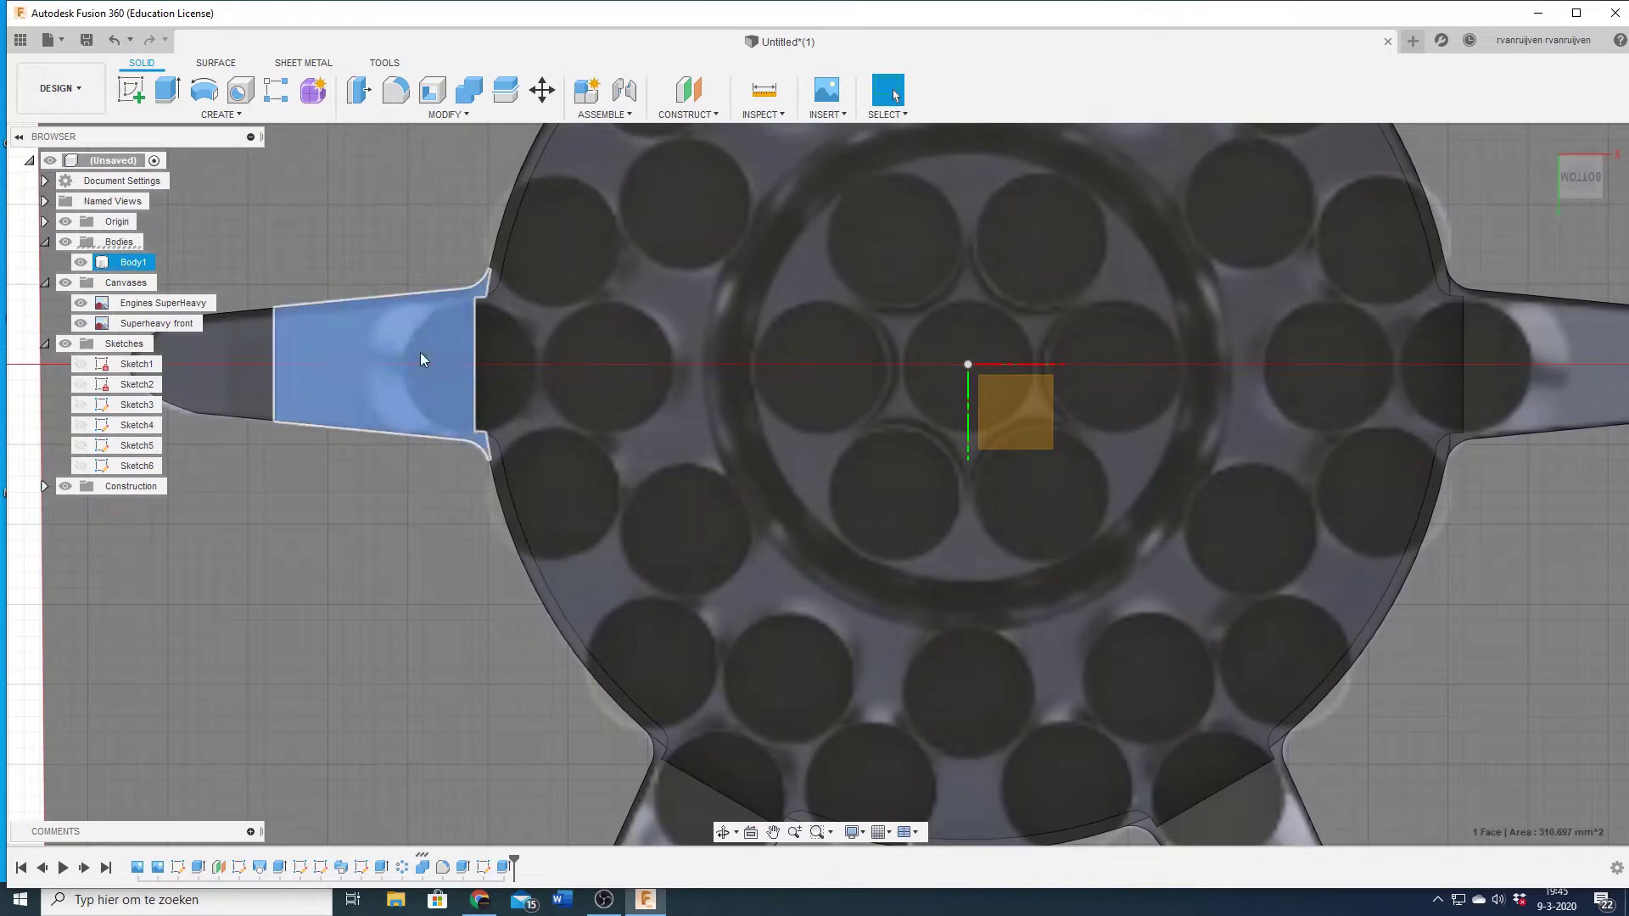
left_click(422, 355)
scroll(868, 333, "up", 3)
key("l")
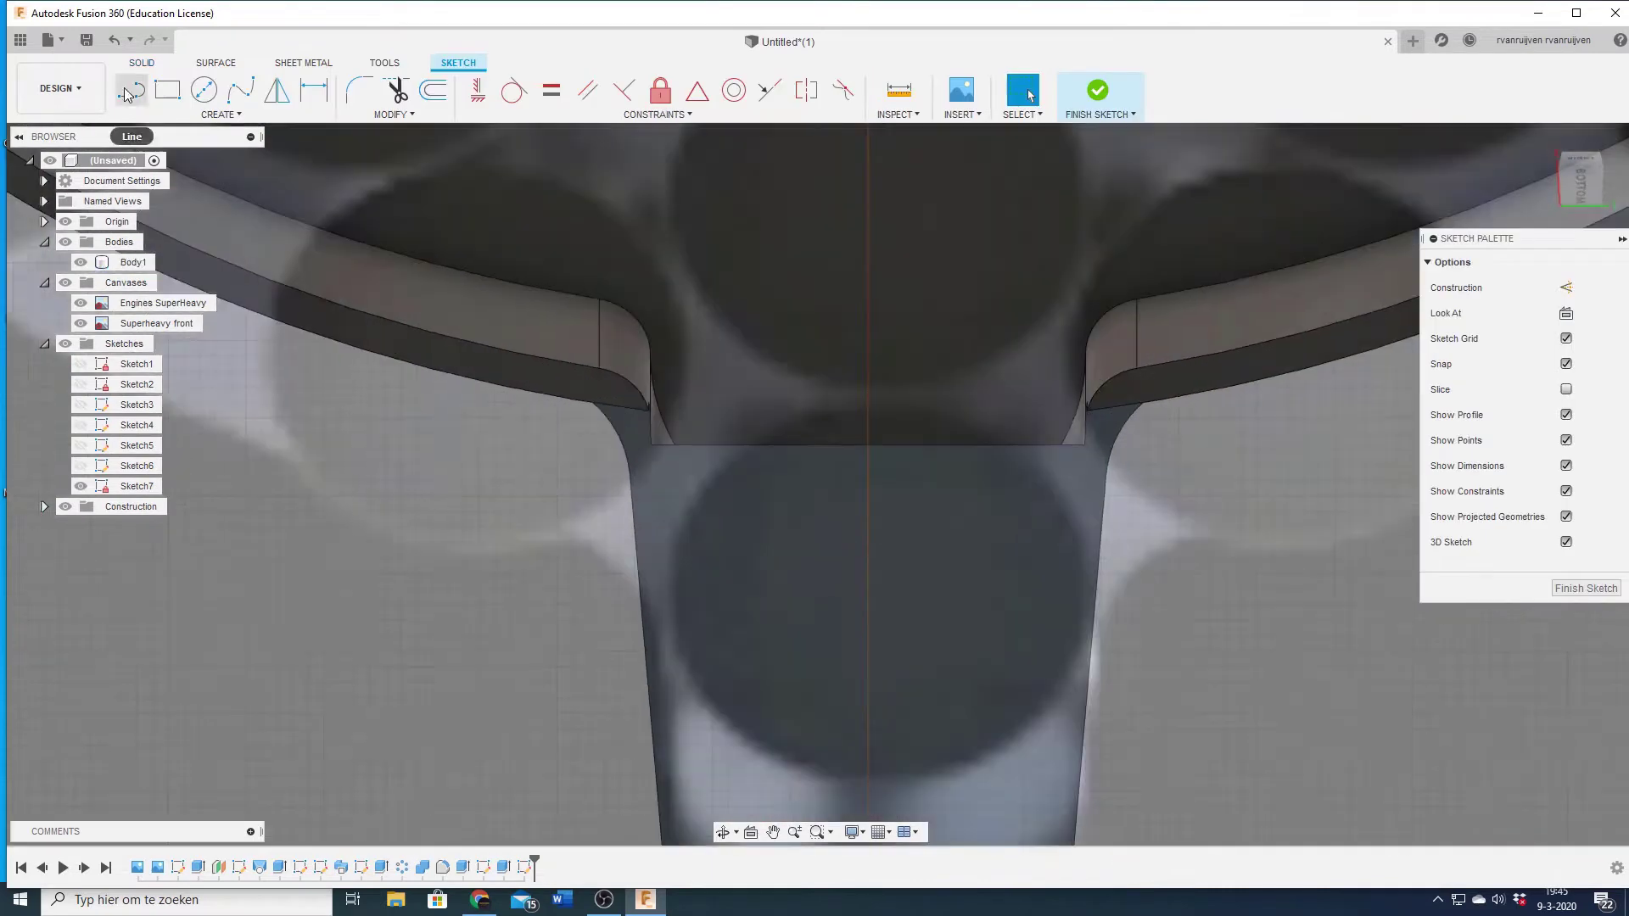
left_click(651, 444)
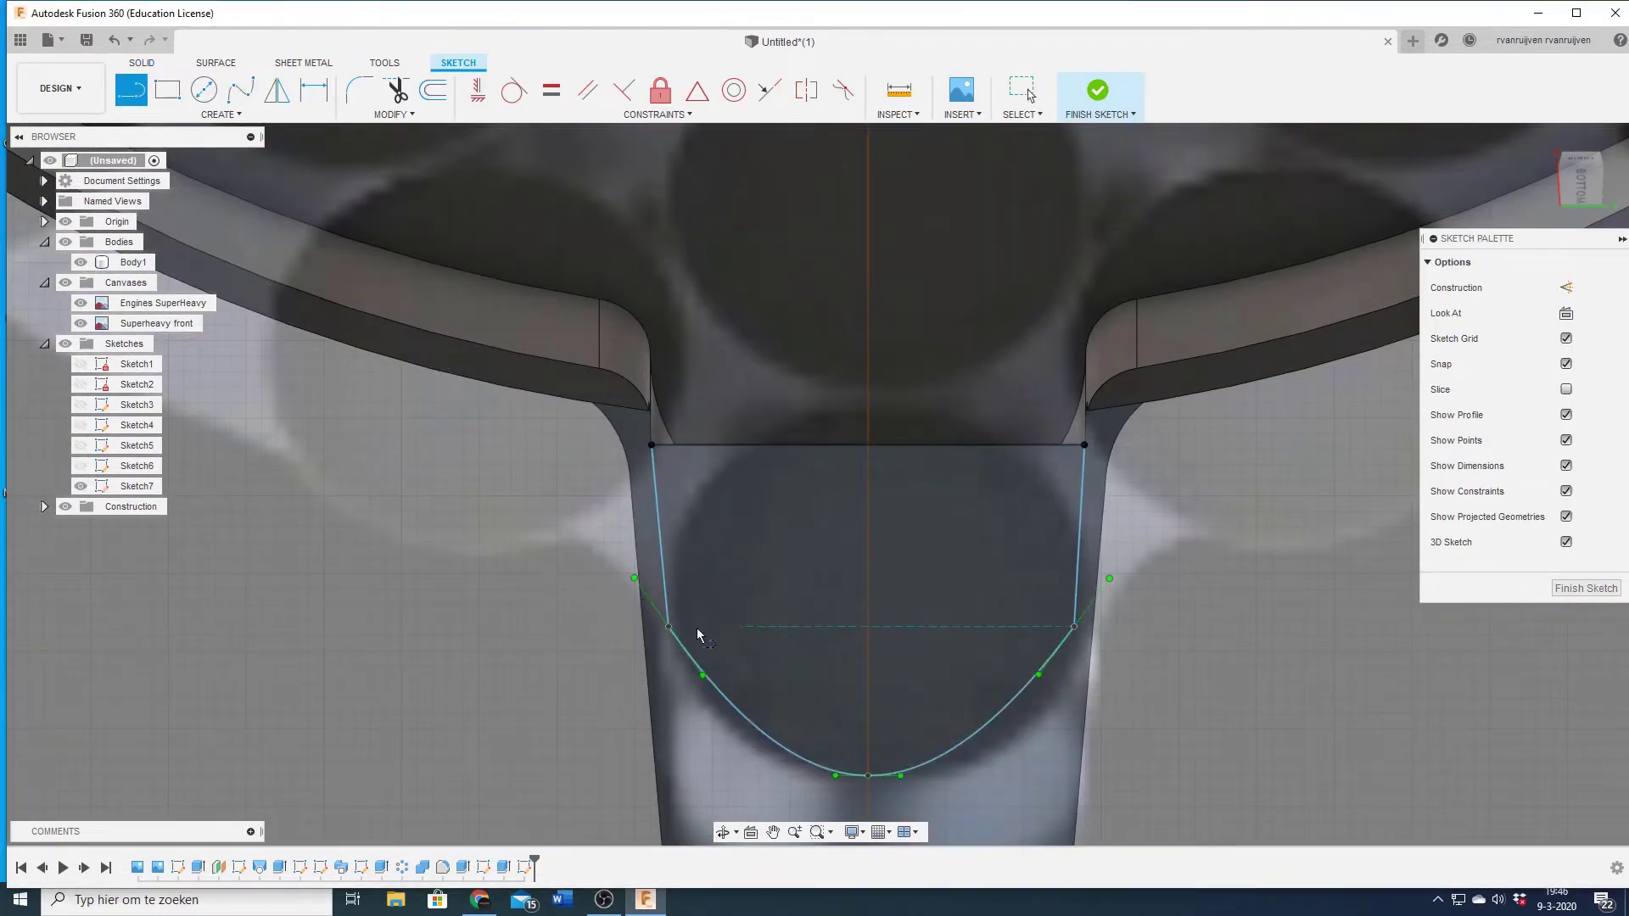
left_click(650, 443)
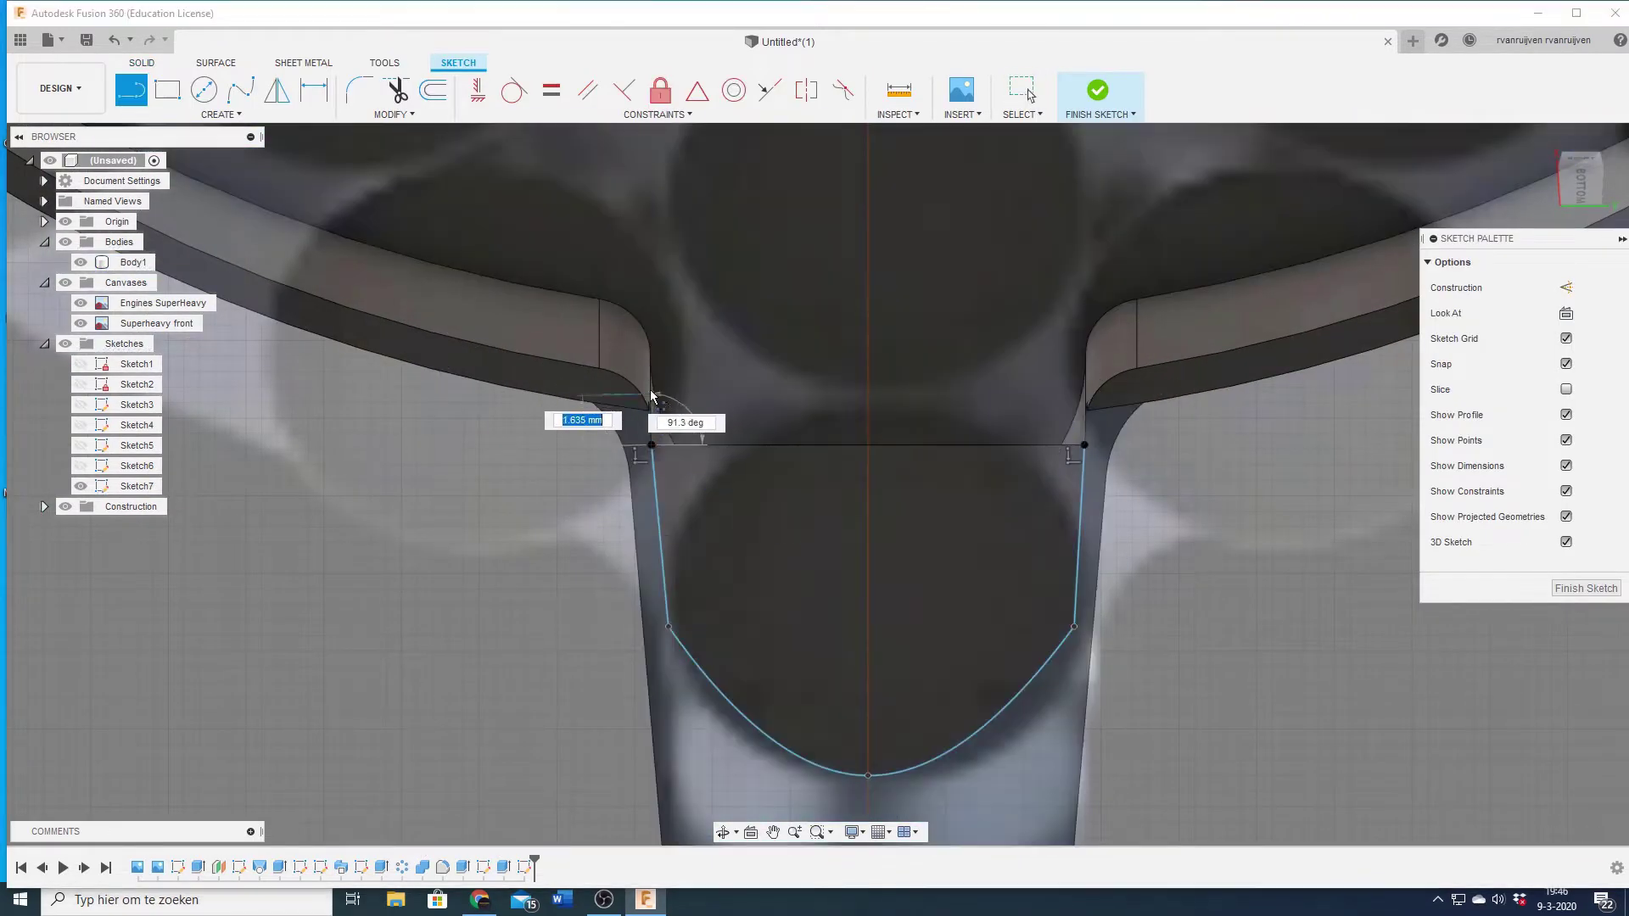
key("Escape")
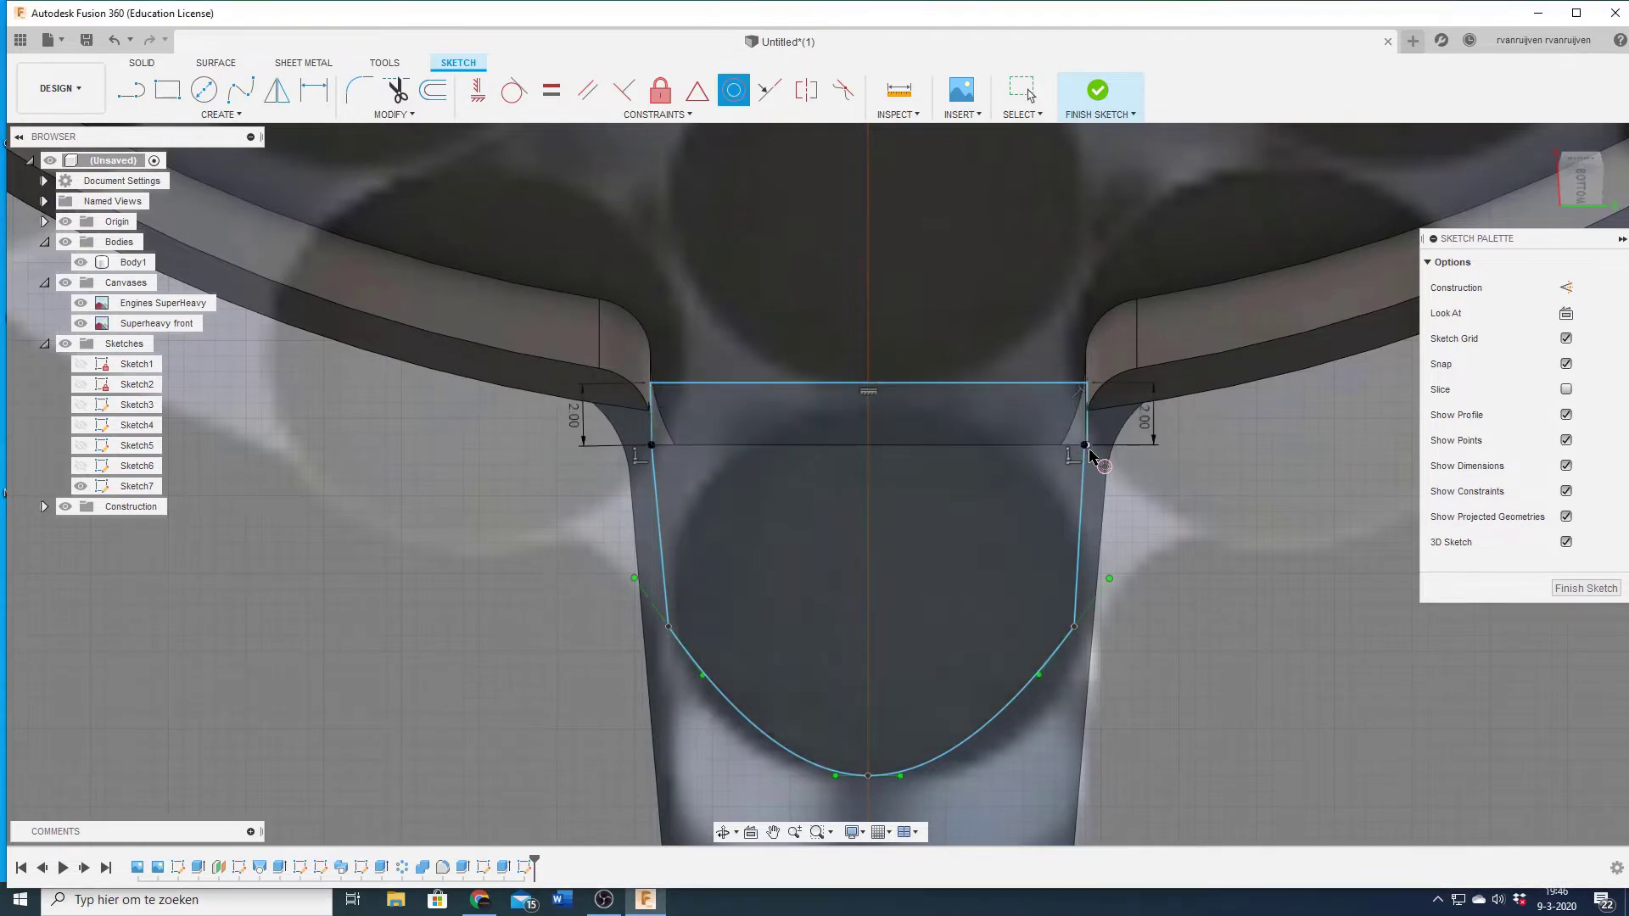
scroll(1087, 451, "up", 5)
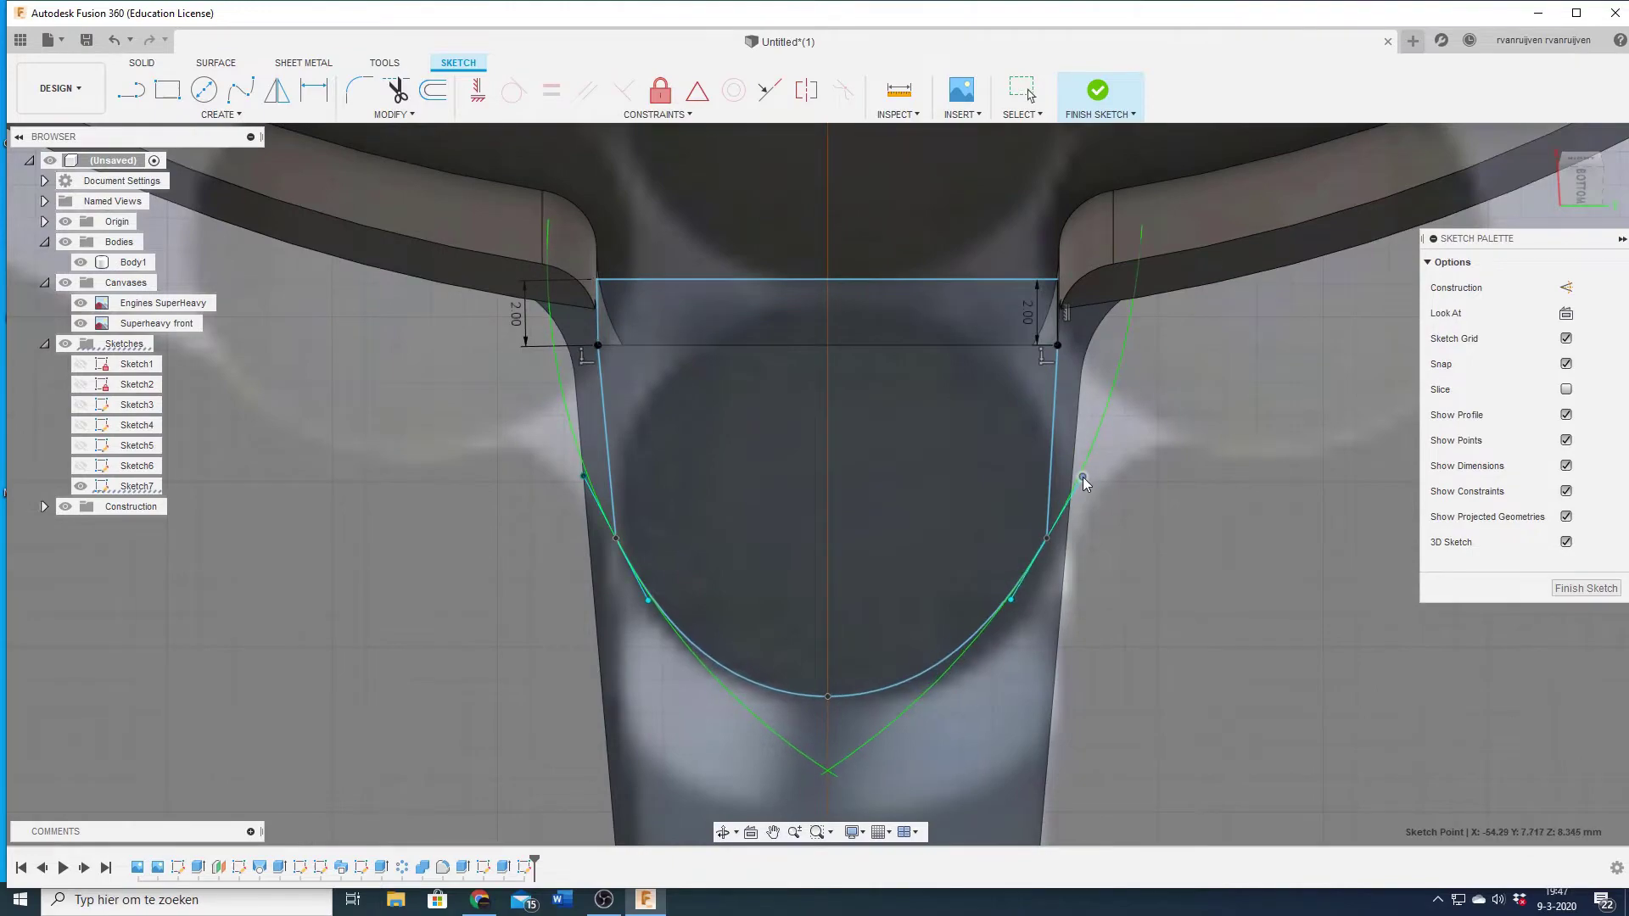
- Finish the notch sketch and extrude-cut it into the fin root
left_click(1097, 90)
left_click(174, 98)
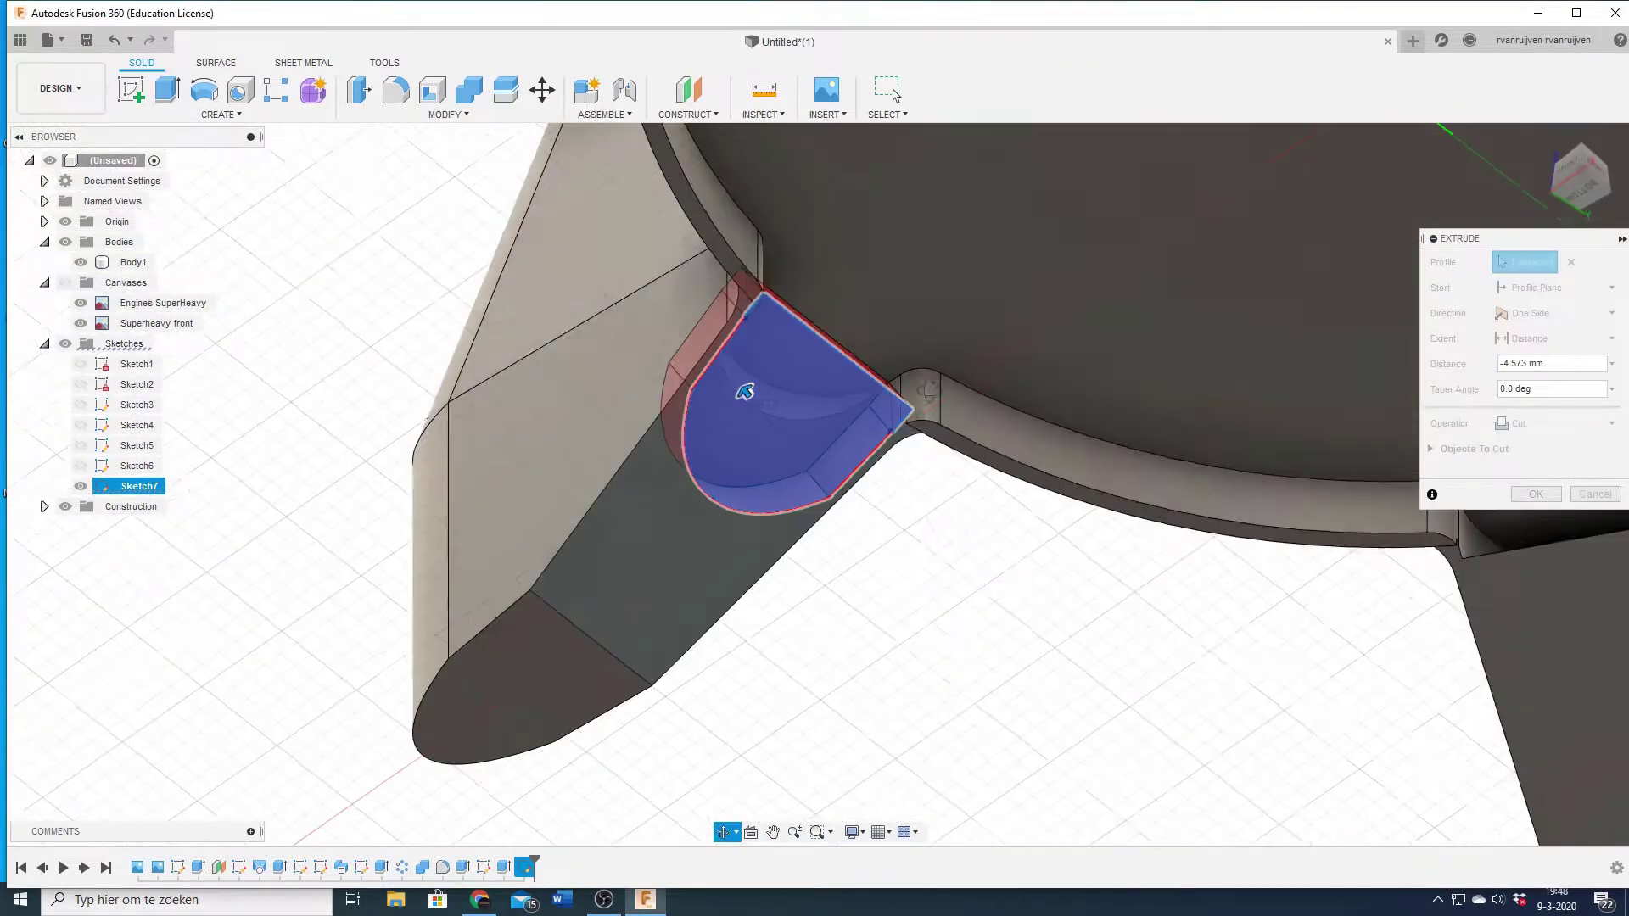
key("Return")
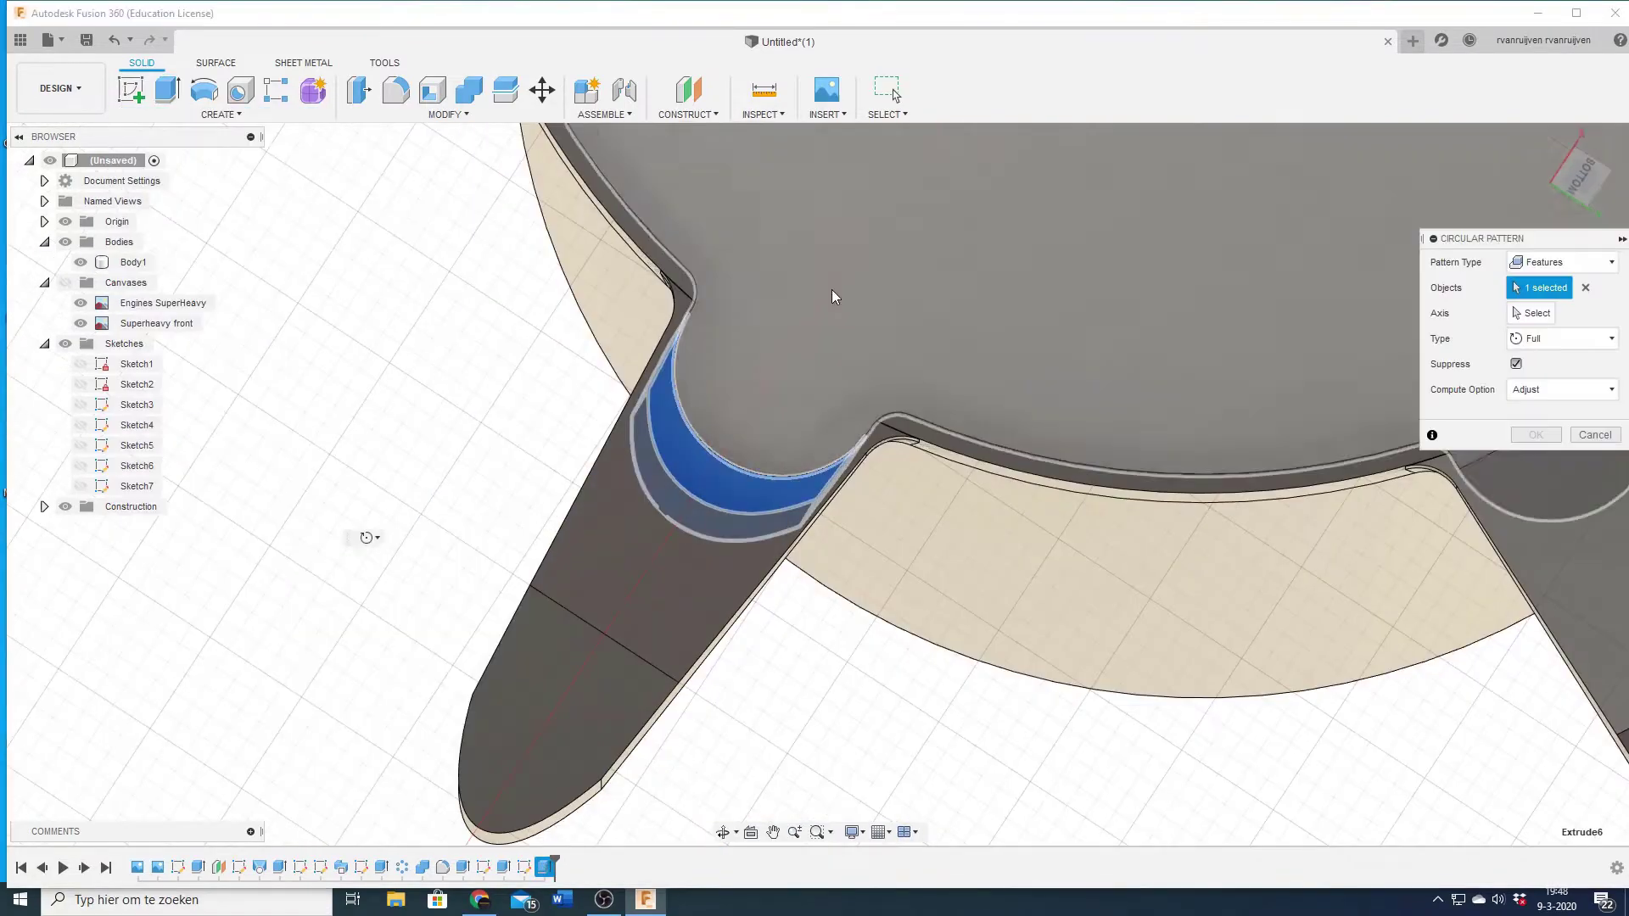
- Circular-pattern the notch cut six times around the body's round edge
middle_click_drag(836, 298, 641, 390, "shift")
left_click(702, 391)
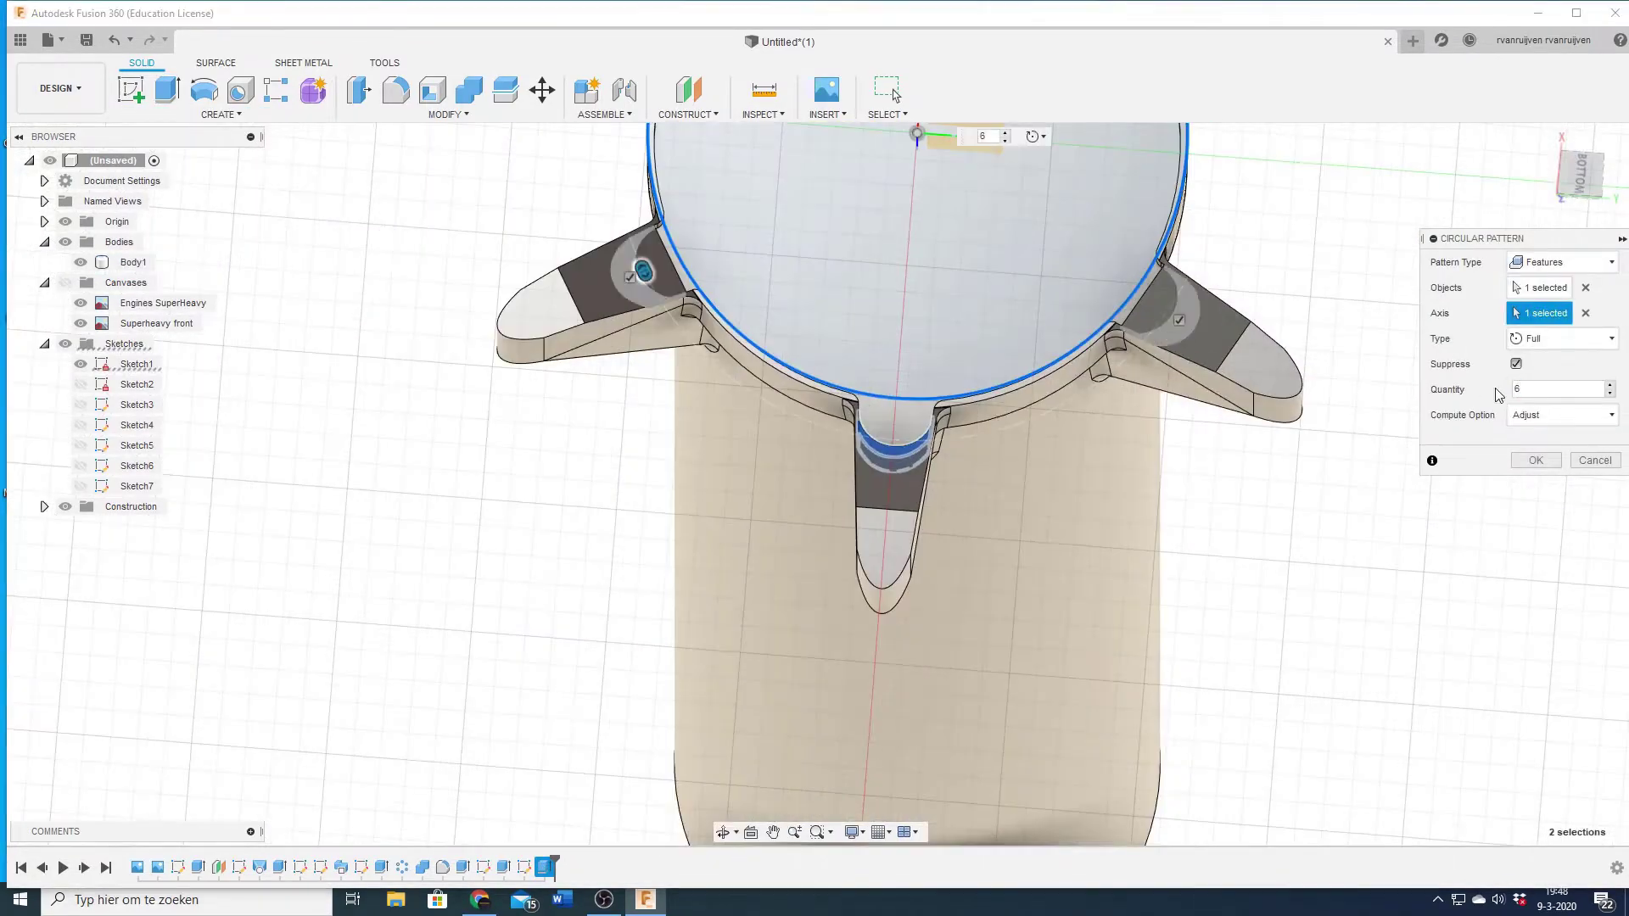
key("Return")
middle_click_drag(703, 391, 841, 310, "shift")
- On the bottom face, draw a Ø12 circle at the origin and another Ø12 circle left of centre
key("c")
left_click(841, 310)
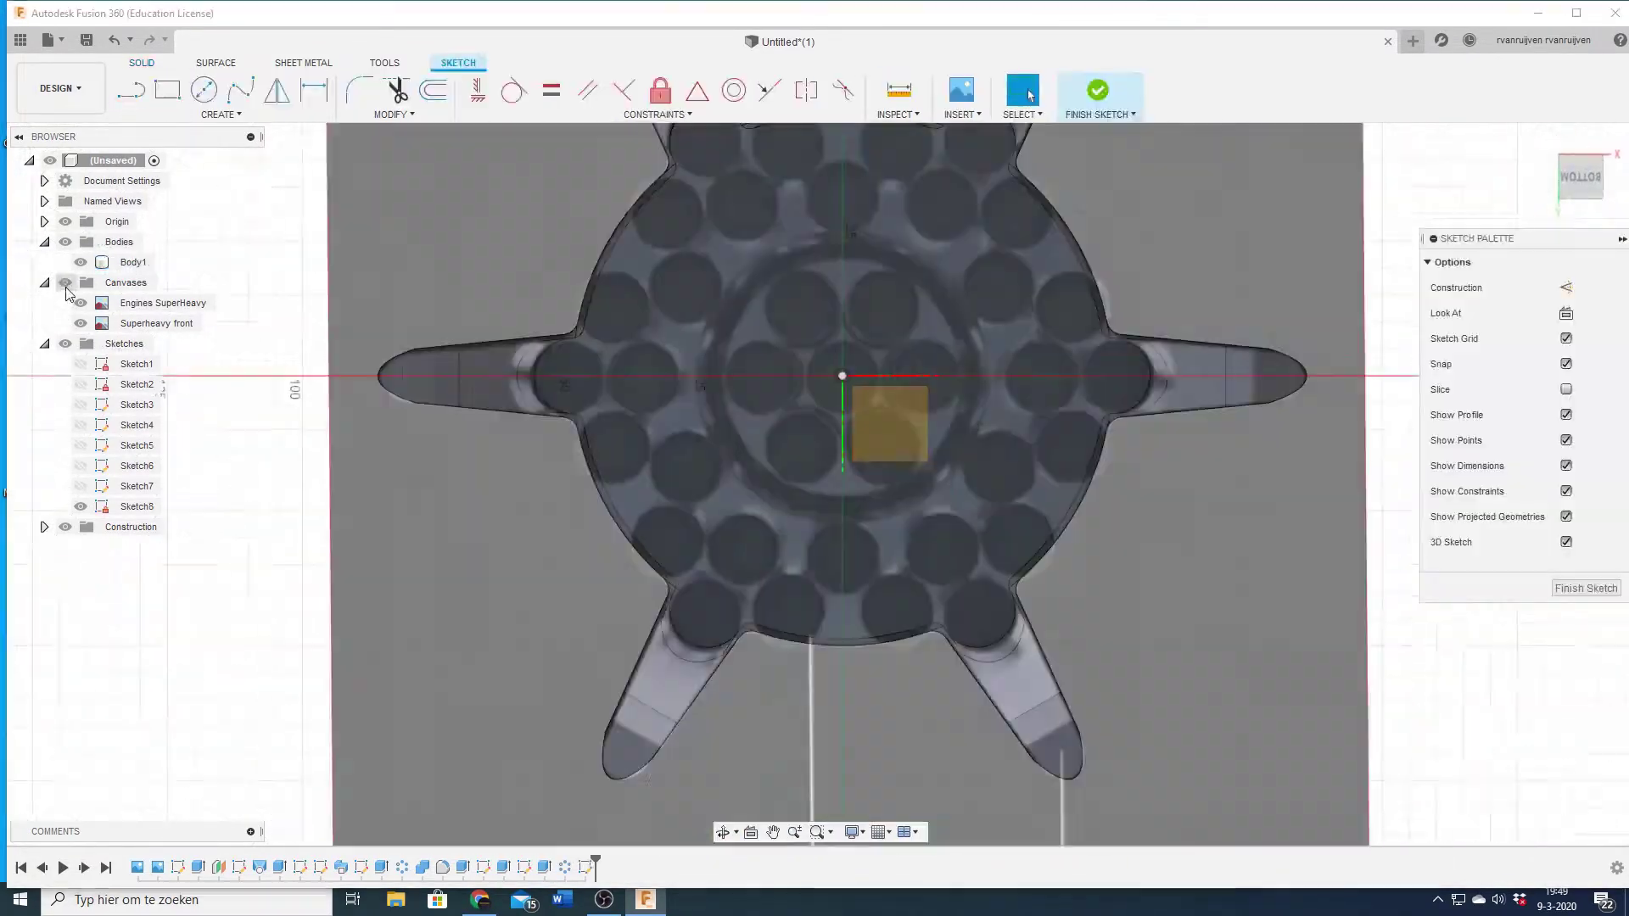
left_click(929, 393)
type("12")
key("Return")
scroll(813, 392, "up", 3)
left_click(806, 400)
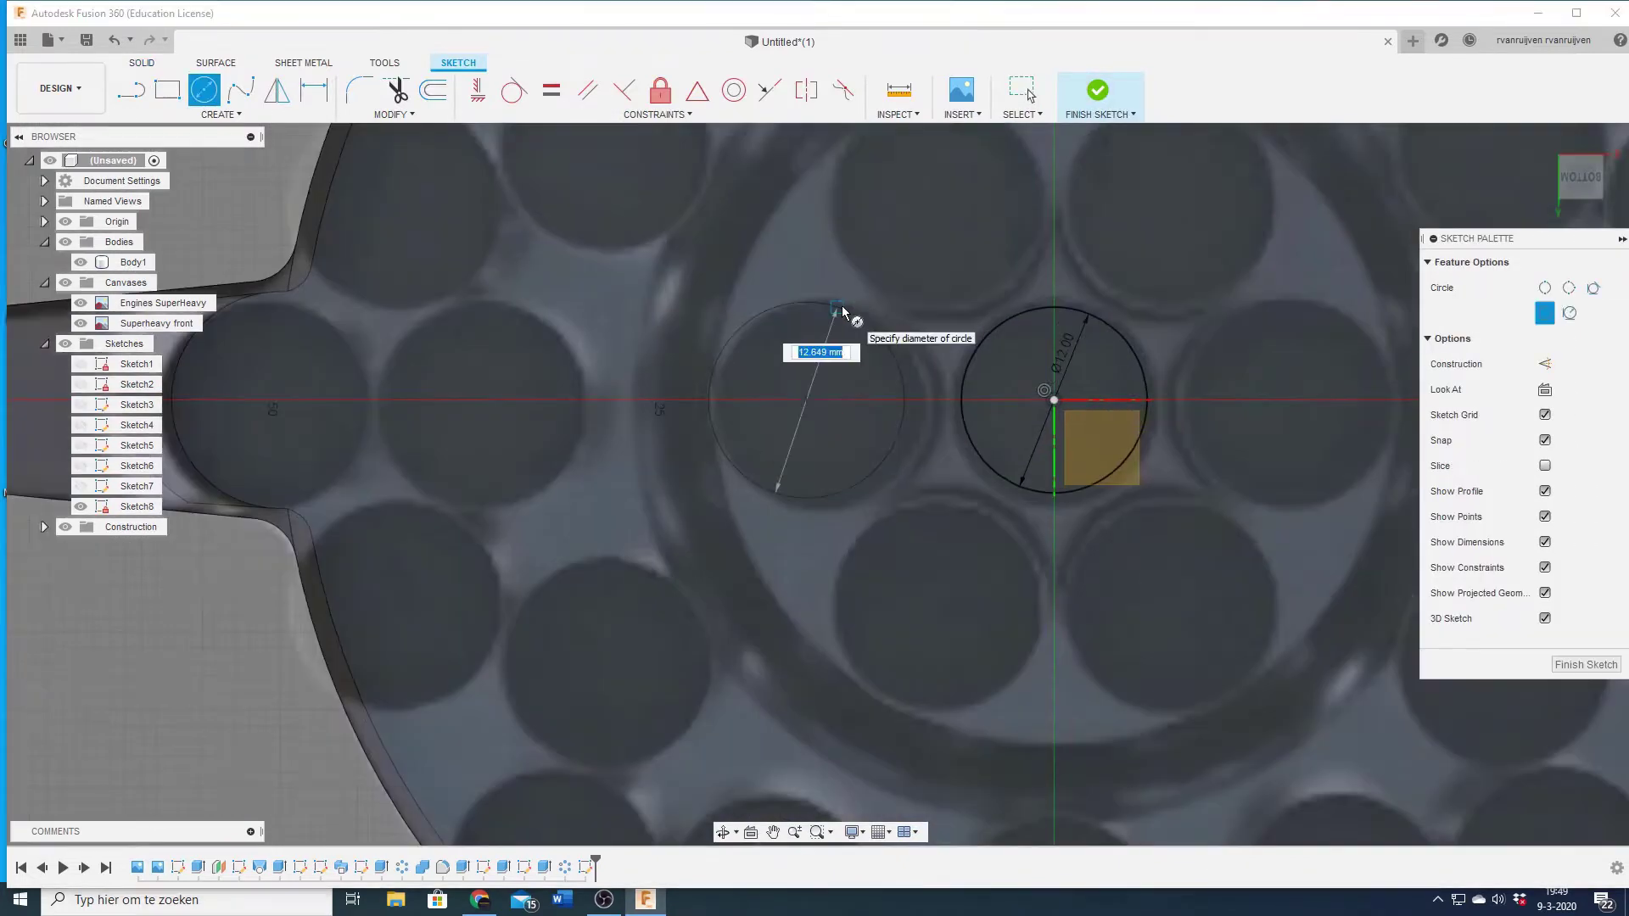
type("12")
key("Return")
- Circular-pattern the left circle around the origin into an inner ring of 5
key("d")
scroll(959, 512, "down", 3)
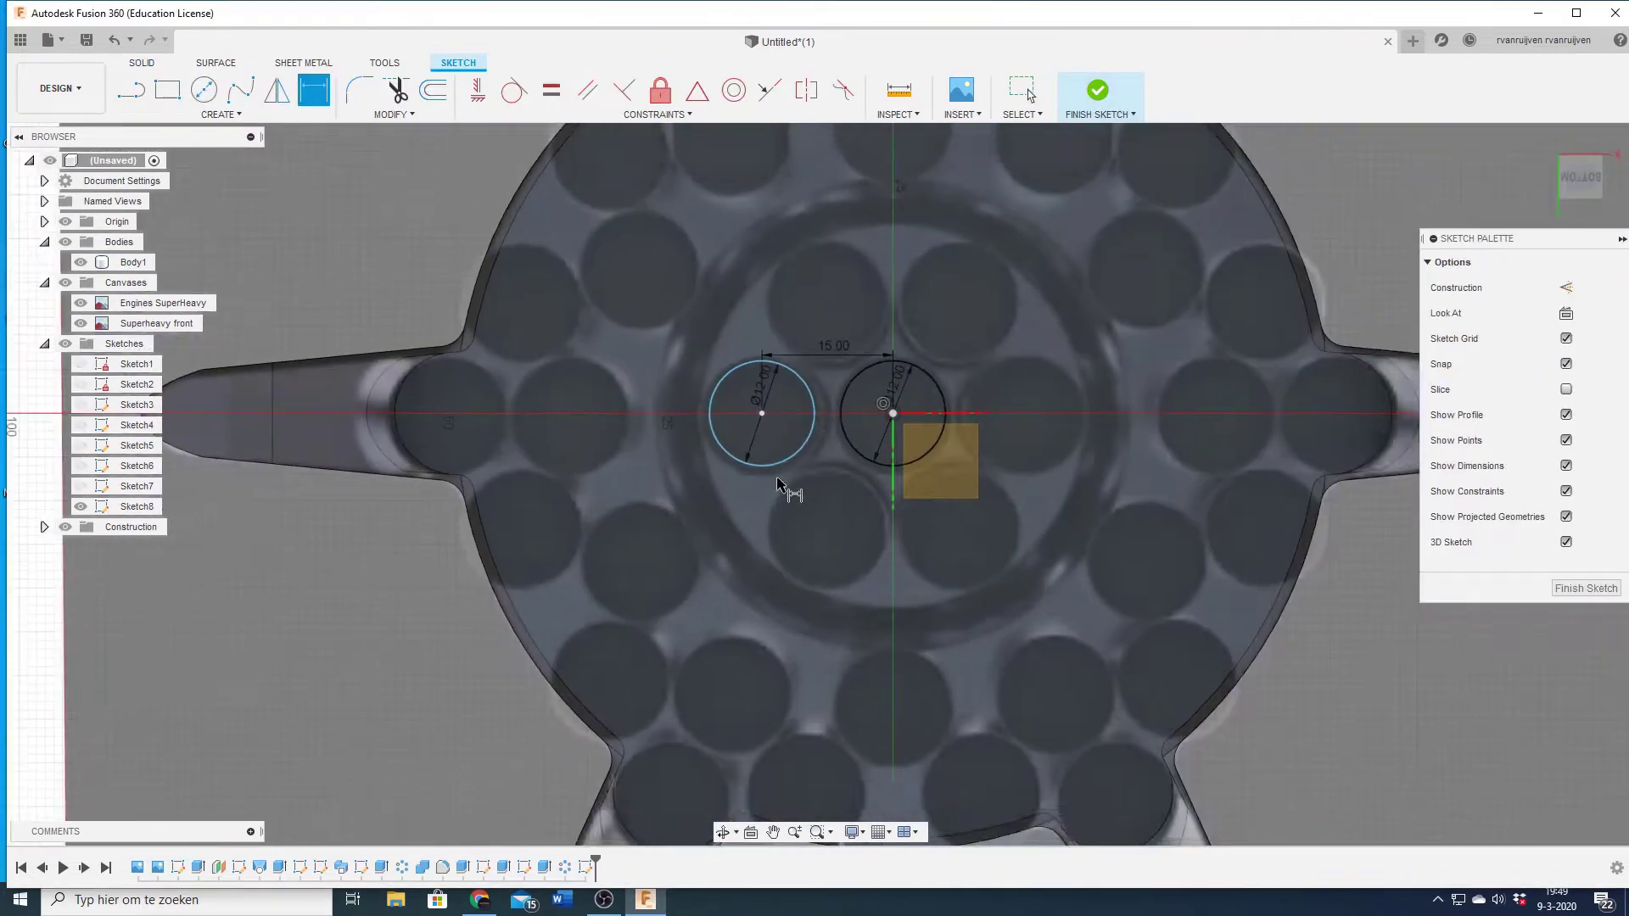
left_click(218, 114)
left_click(289, 454)
left_click(939, 451)
left_click(1552, 363)
type("5")
left_click(1611, 360)
key("Return")
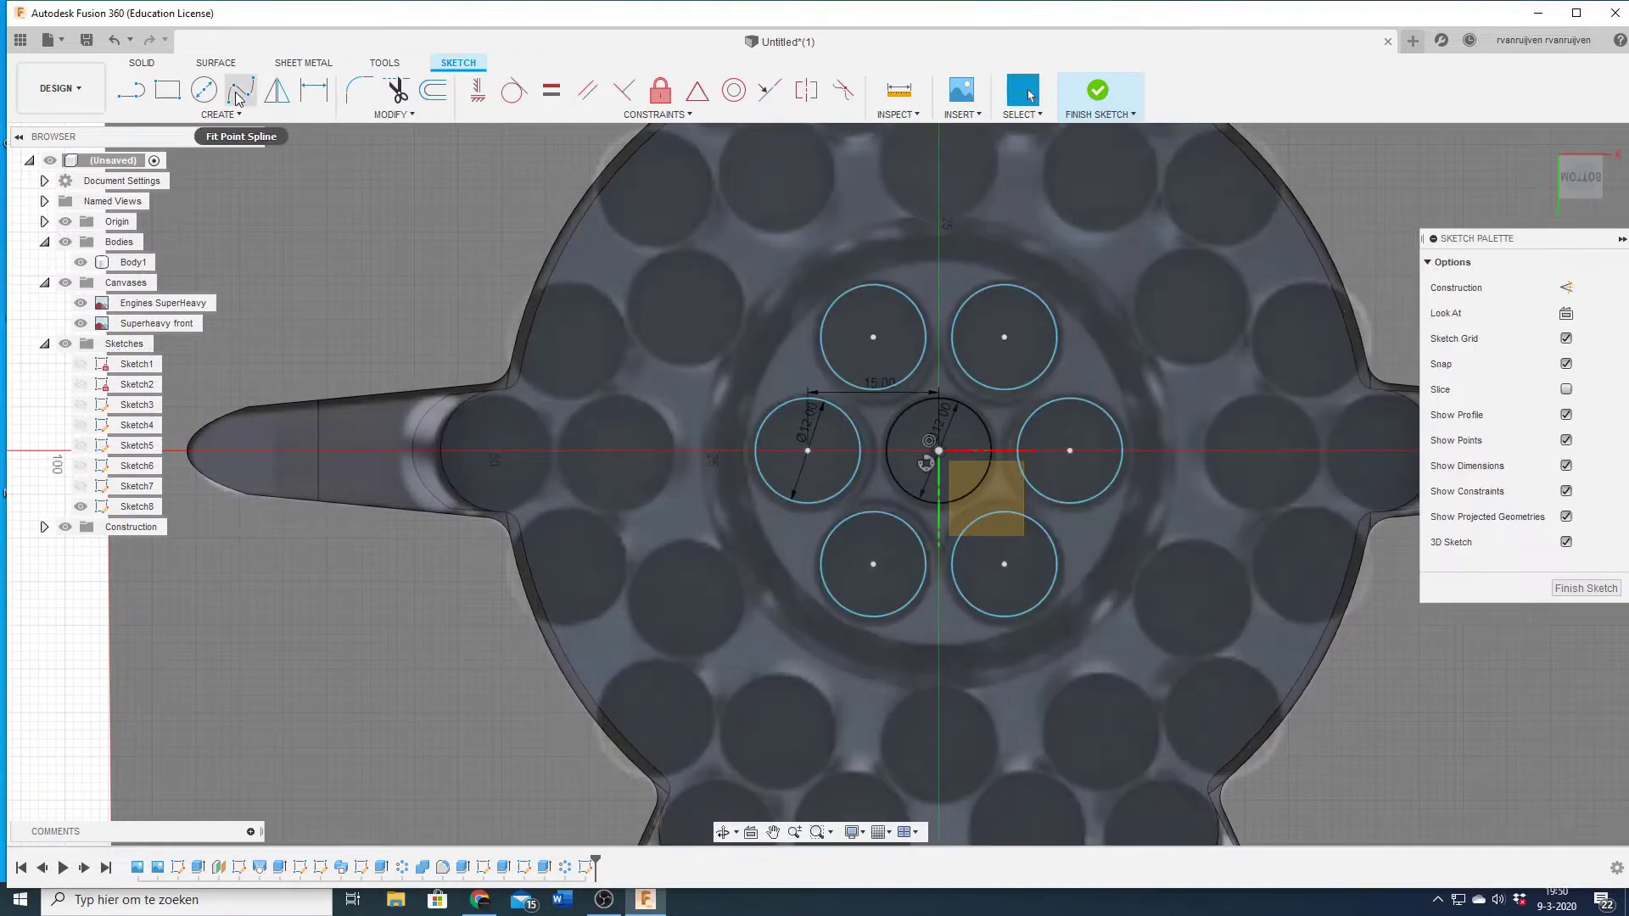
- Pattern the outer left circle around the origin into a second ring
scroll(1031, 536, "down", 3)
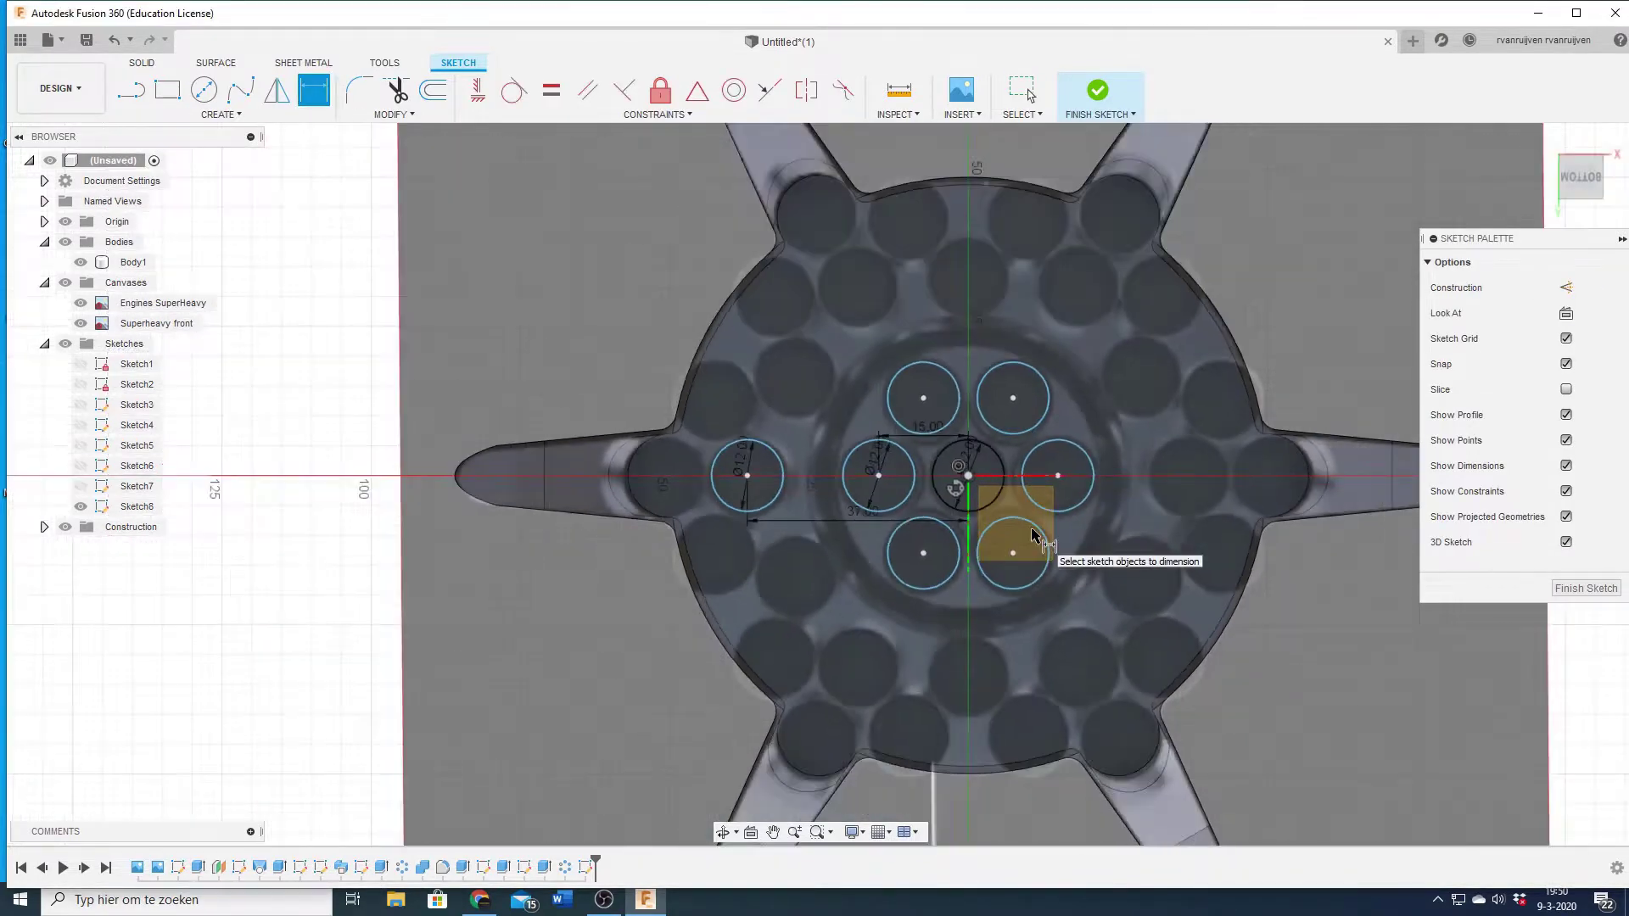
scroll(1030, 536, "up", 2)
left_click(677, 469)
left_click(961, 469)
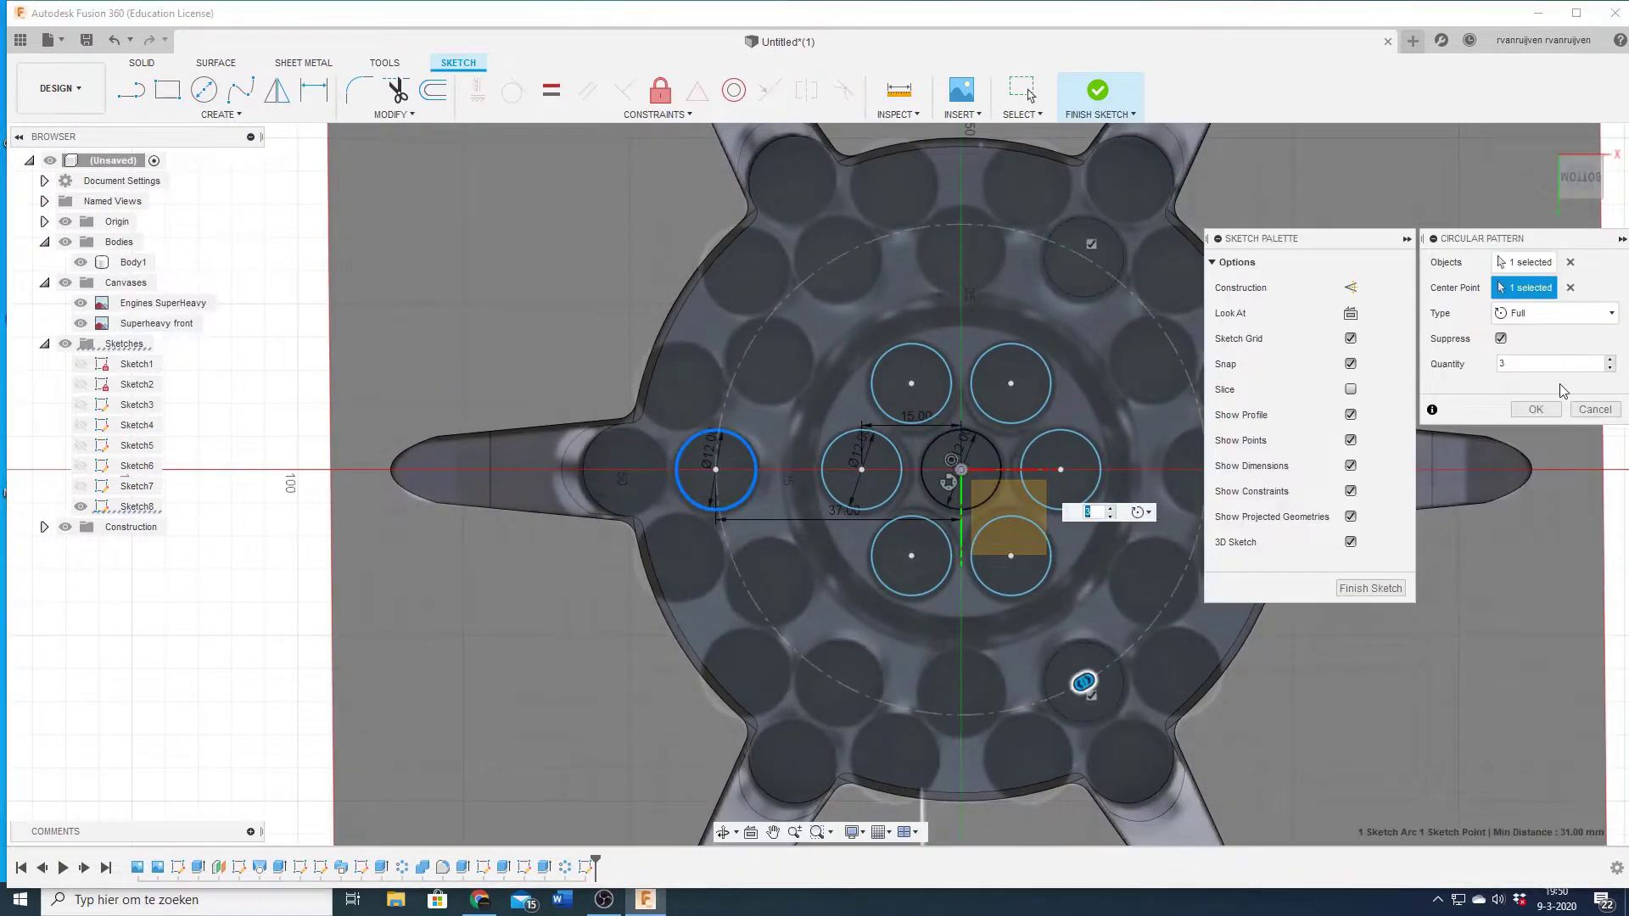
key("Return")
key("c")
scroll(878, 588, "up", 3)
- Add a Ø12 circle 33.5 mm below centre and circular-pattern it around the origin
left_click(900, 692)
type("12")
key("Return")
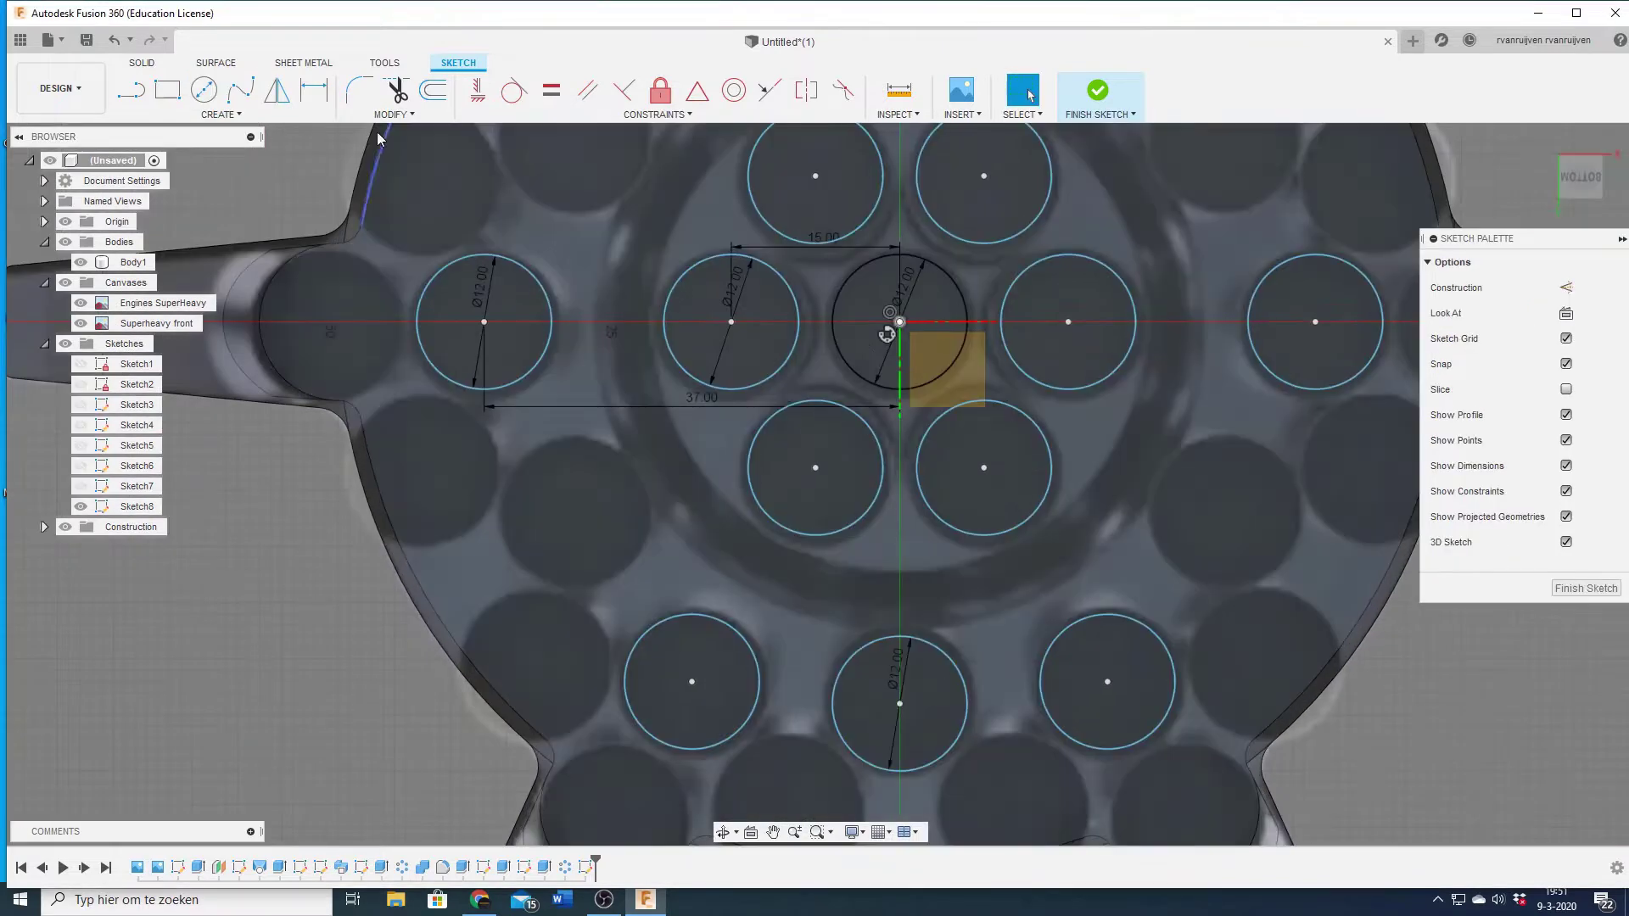
key("d")
left_click(937, 567)
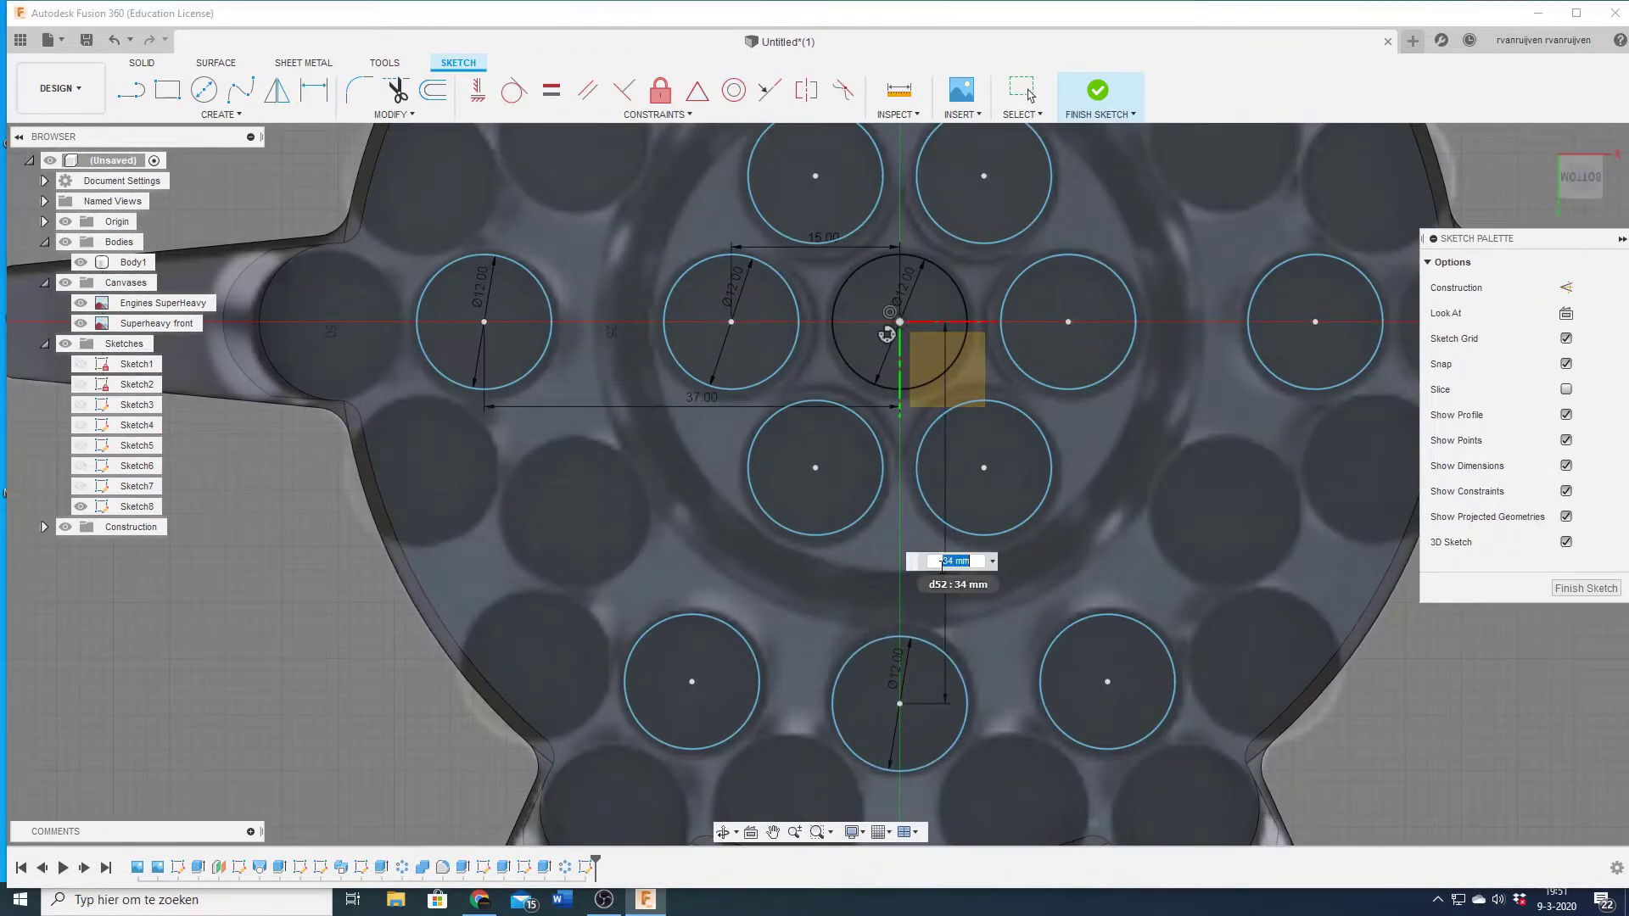
key("Return")
scroll(765, 665, "down", 2)
left_click(221, 114)
left_click(161, 320)
key("Return")
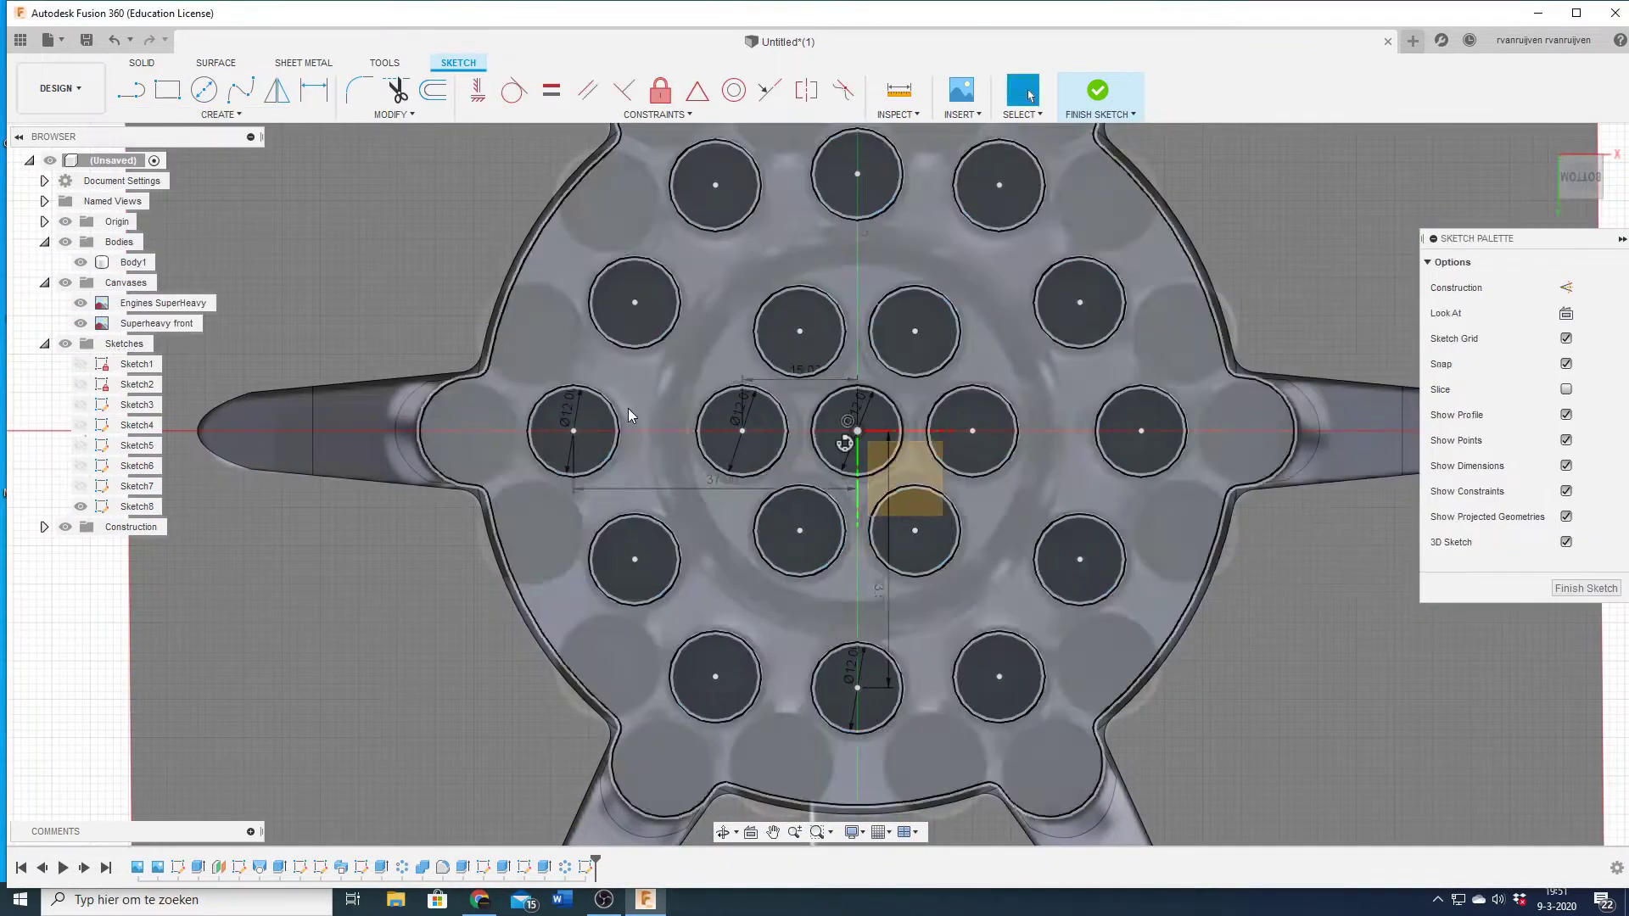
- Dimension the outermost circle at 50.5 mm, change the 37 mm spacing to 36.5 mm, and pattern it
scroll(509, 357, "up", 4)
scroll(475, 441, "down", 2)
scroll(456, 487, "down", 2)
left_click(645, 272)
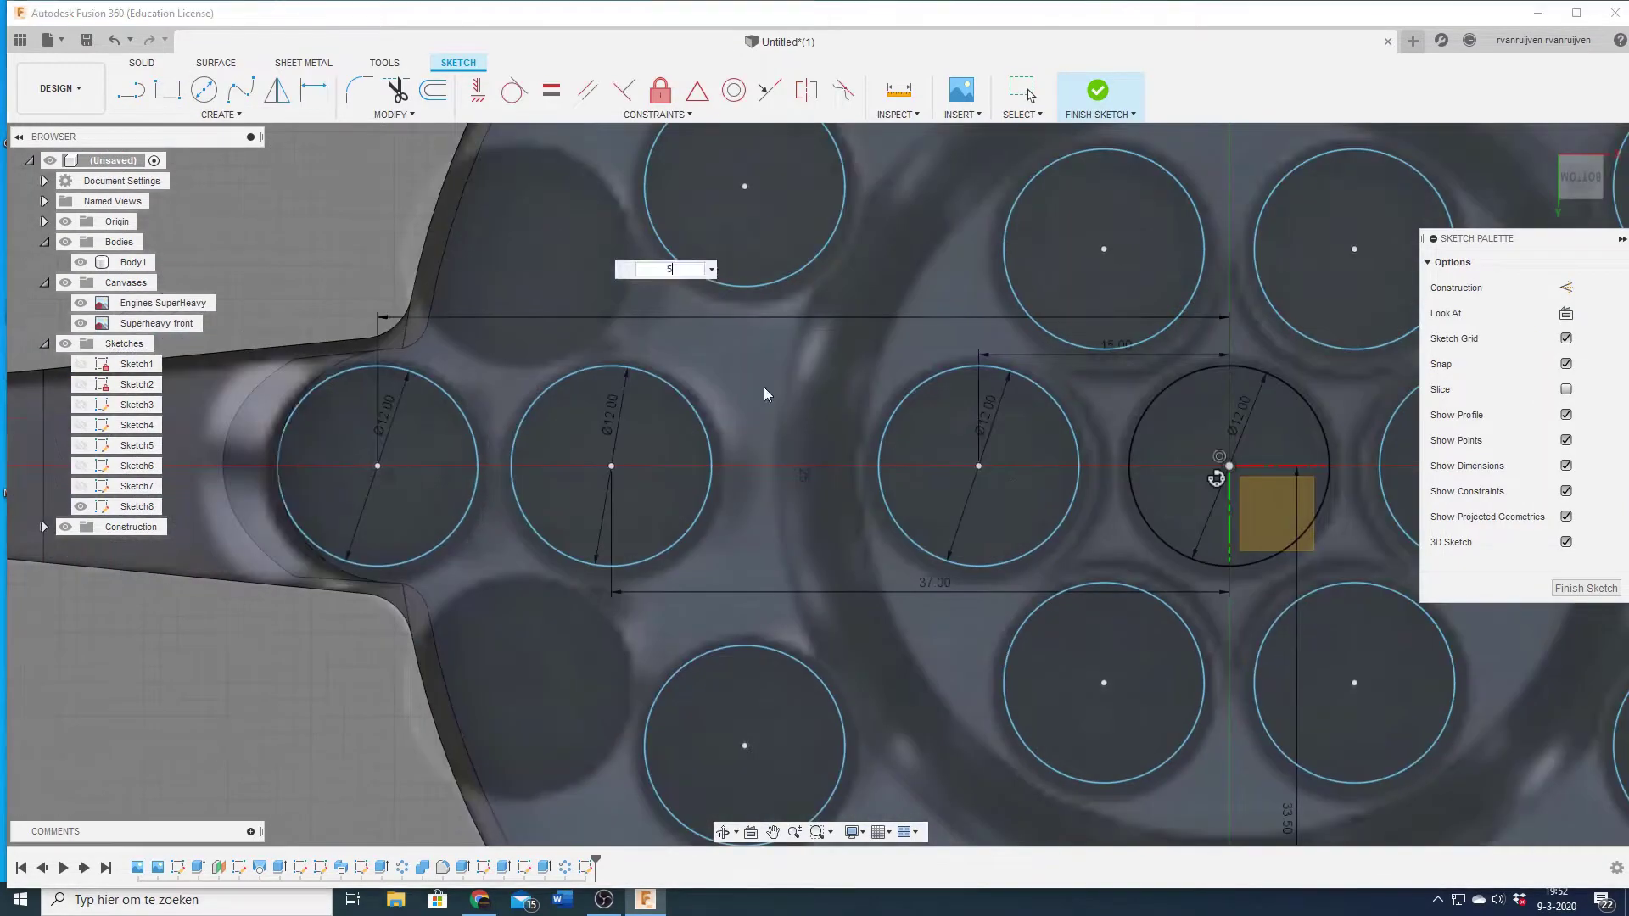
scroll(645, 271, "down", 3)
type("50.5")
key("Return")
double_click(861, 568)
type("36.5")
key("Return")
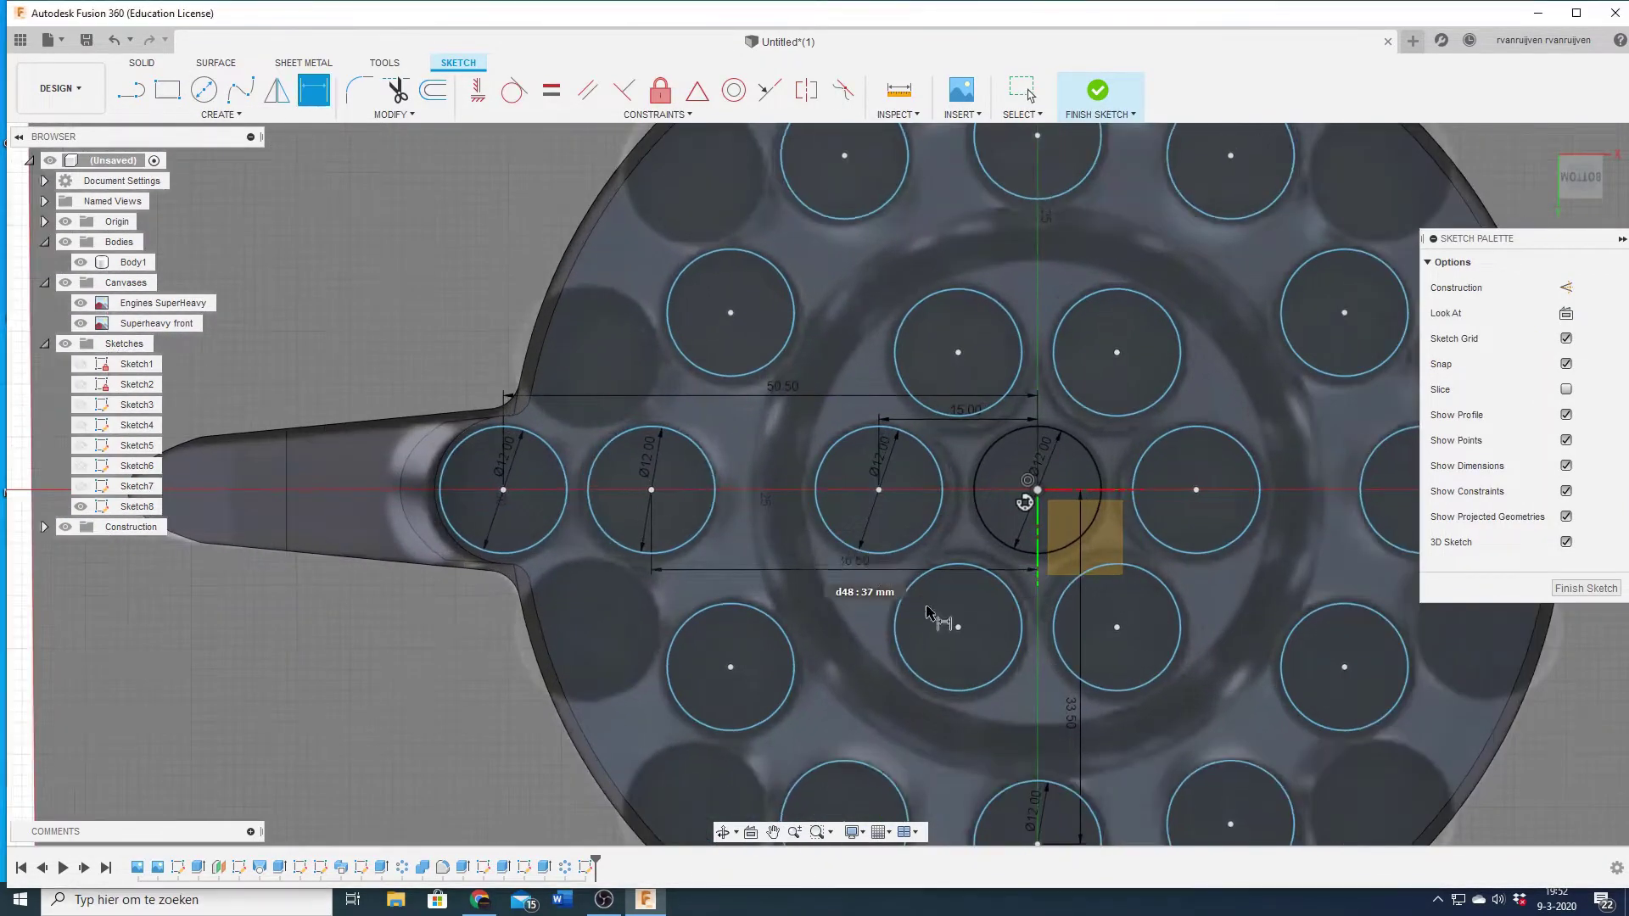
scroll(466, 136, "down", 2)
left_click(473, 328)
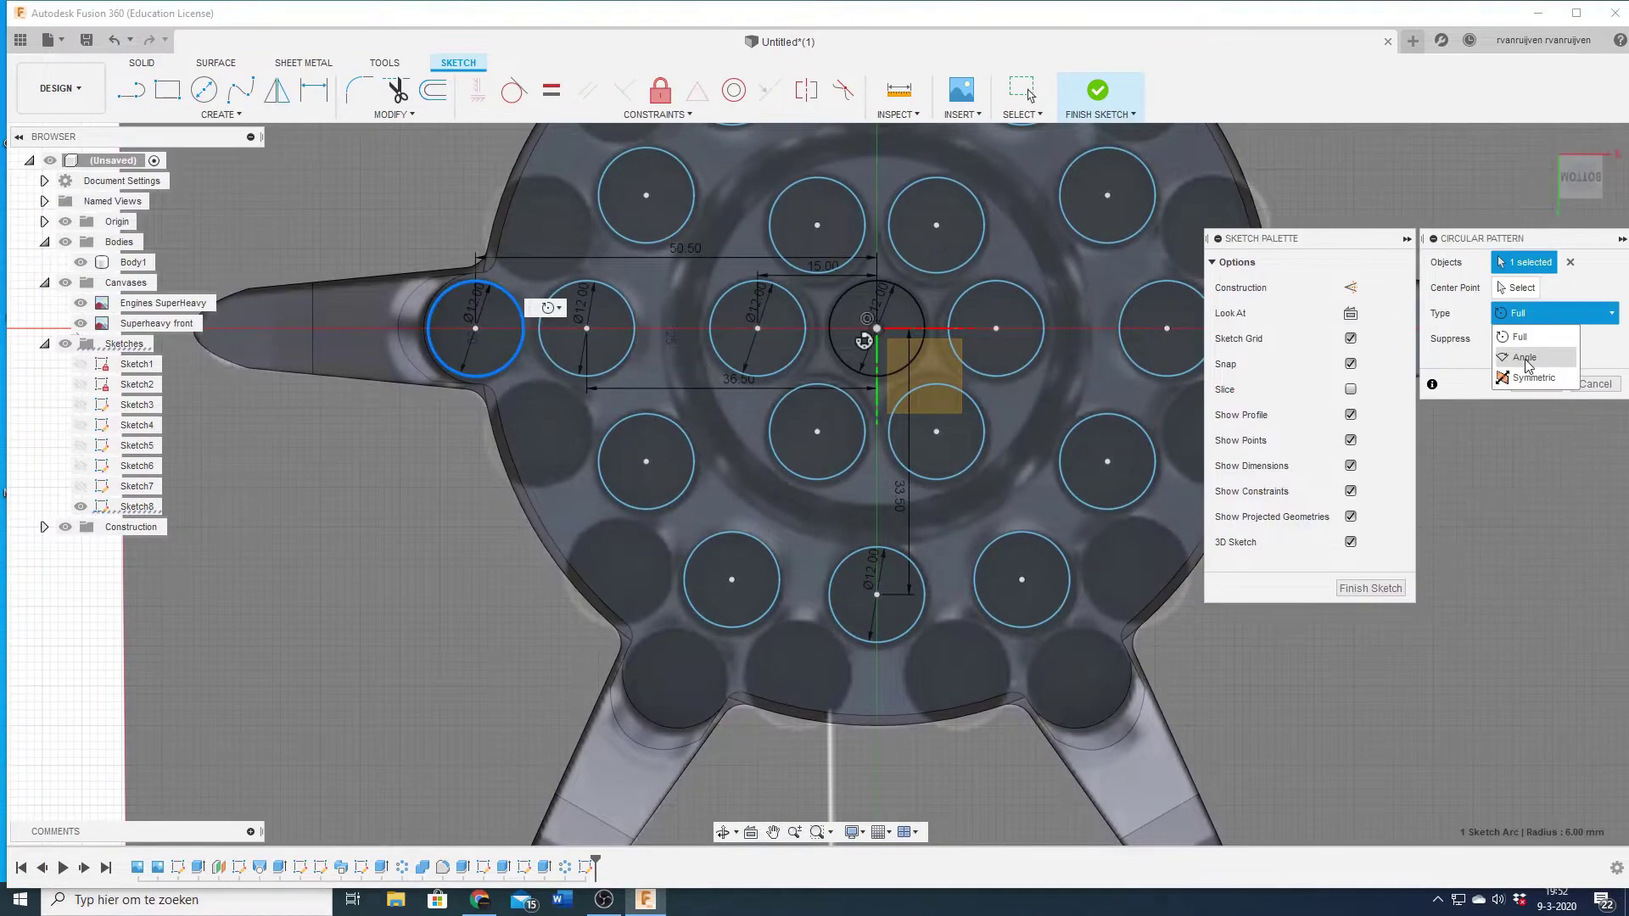
type("6")
key("Return")
- Draw a construction line from the origin at 16 degrees
key("c")
key("Escape")
scroll(655, 328, "up", 2)
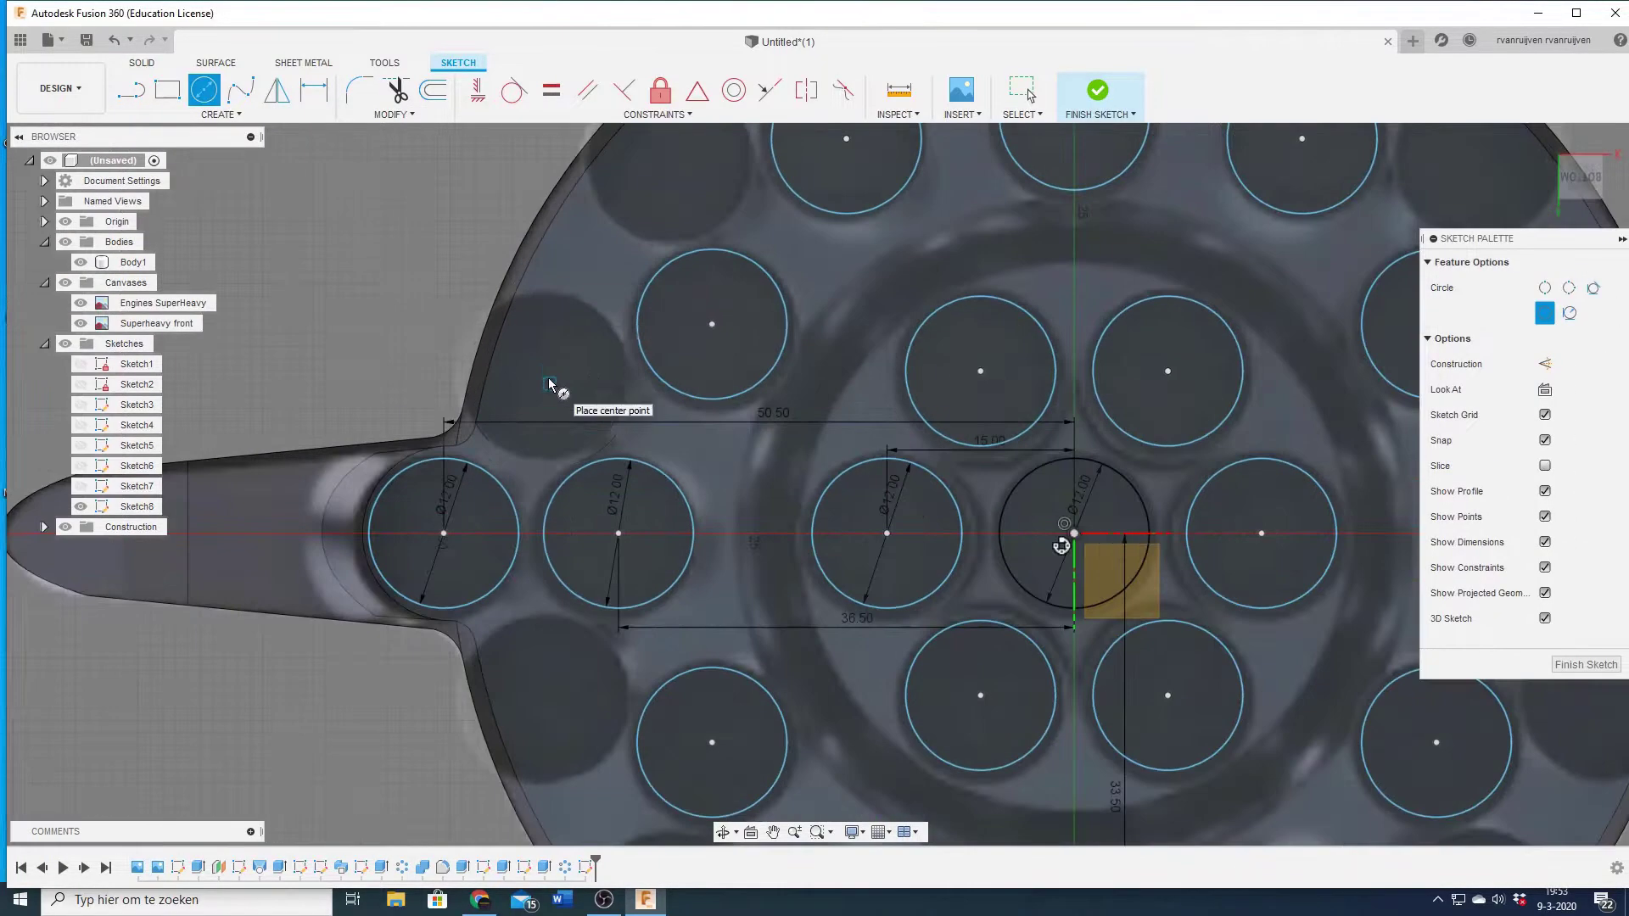
key("l")
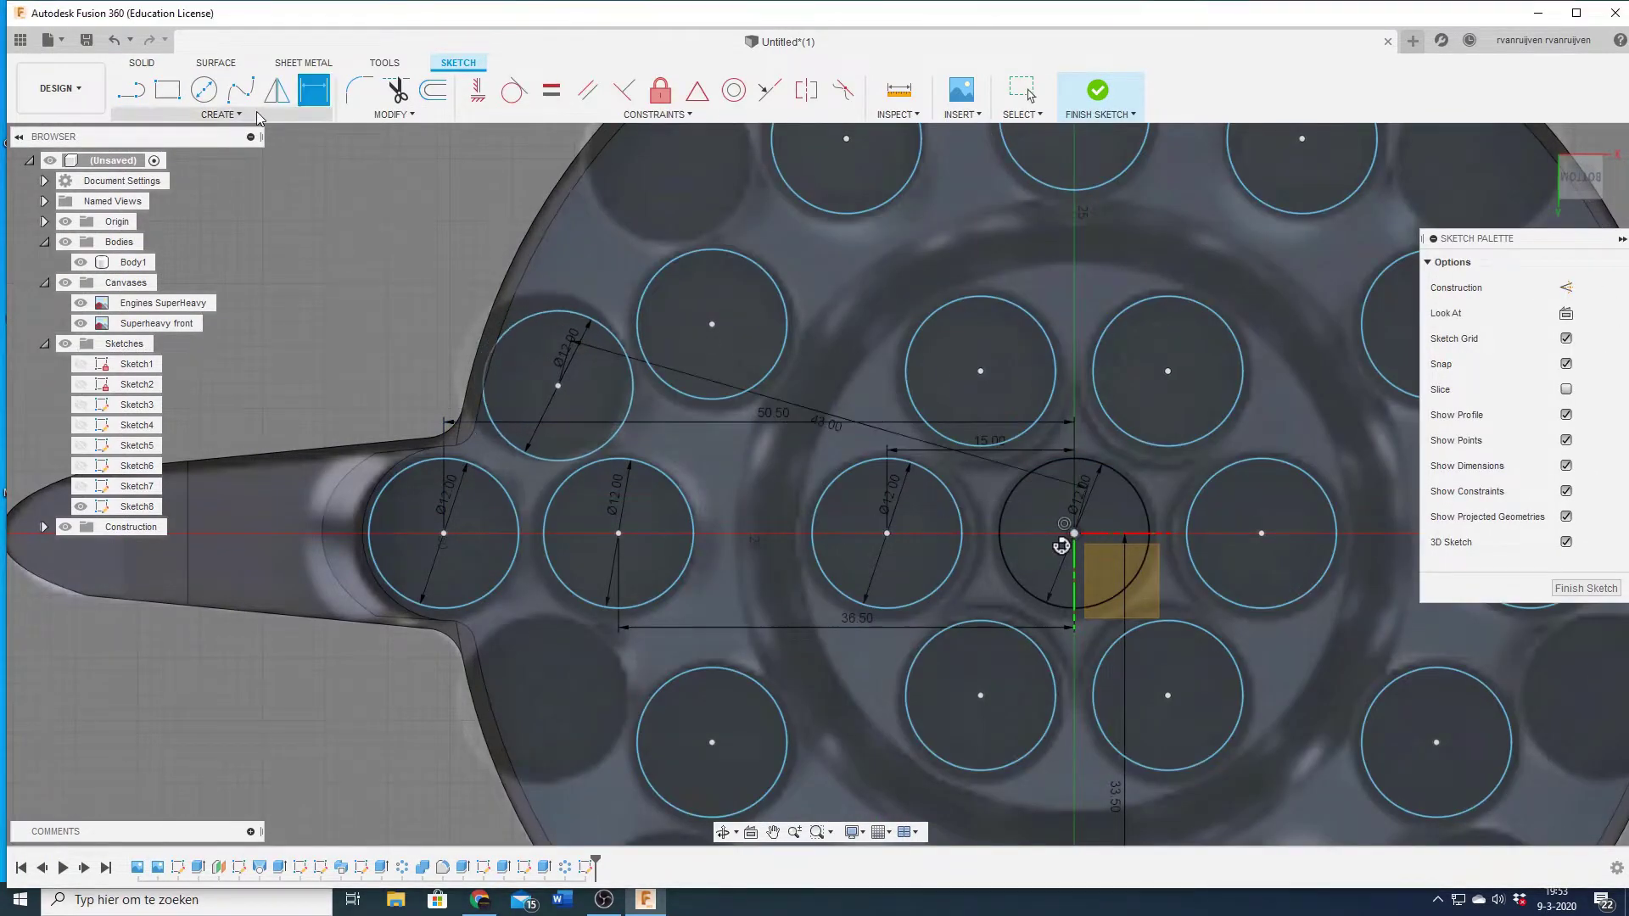
left_click(1074, 533)
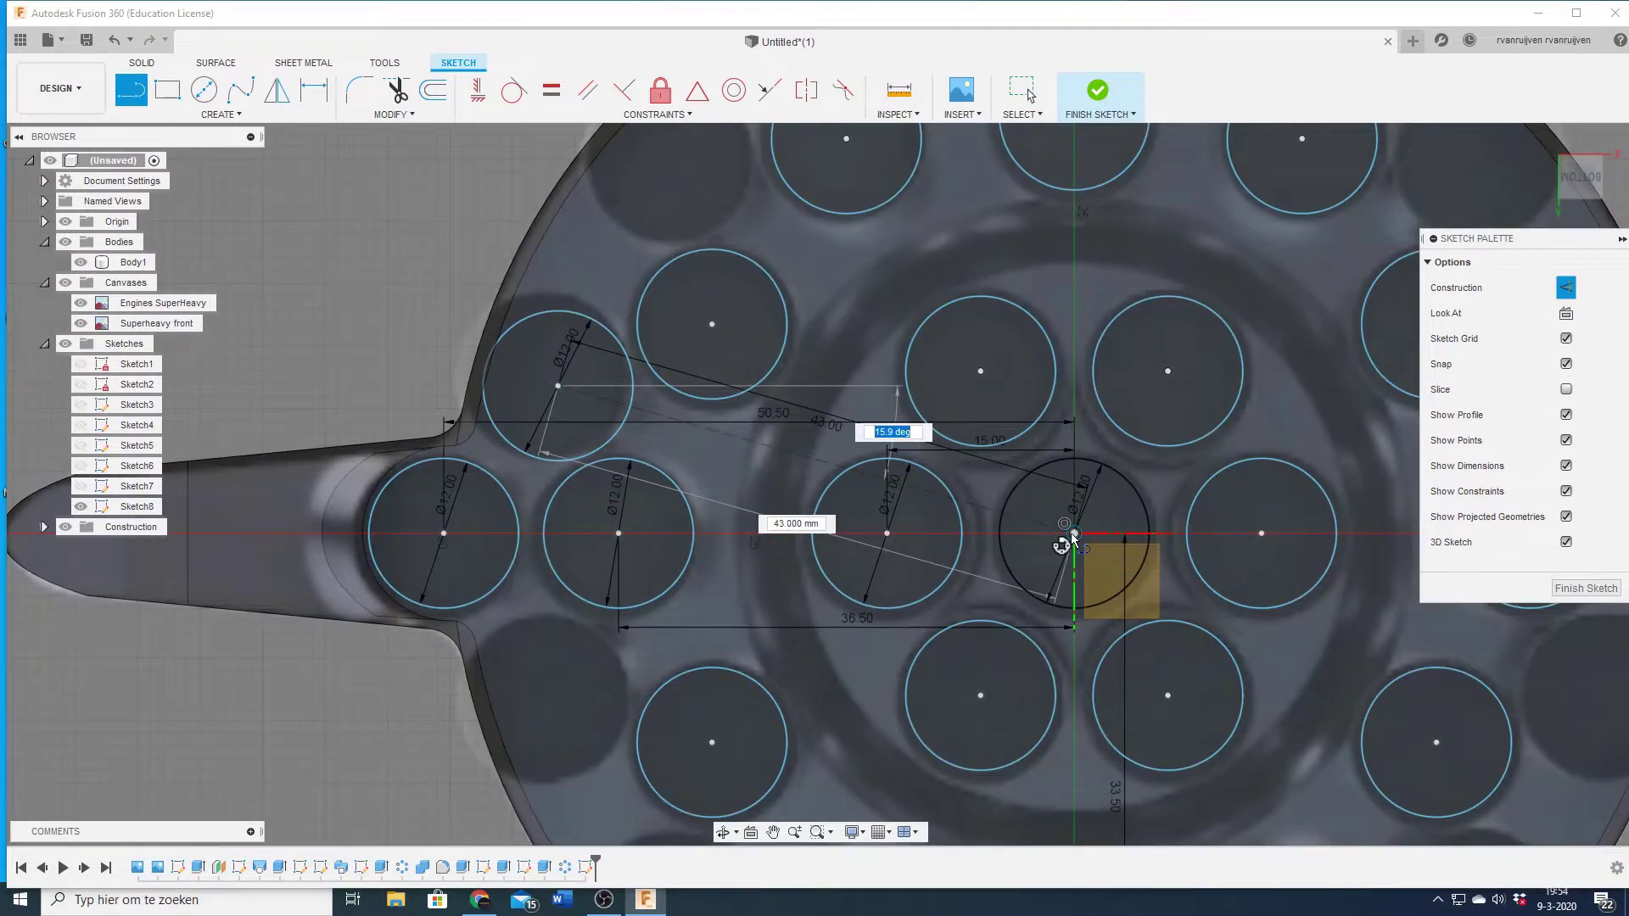
type("16")
key("Return")
key("Escape")
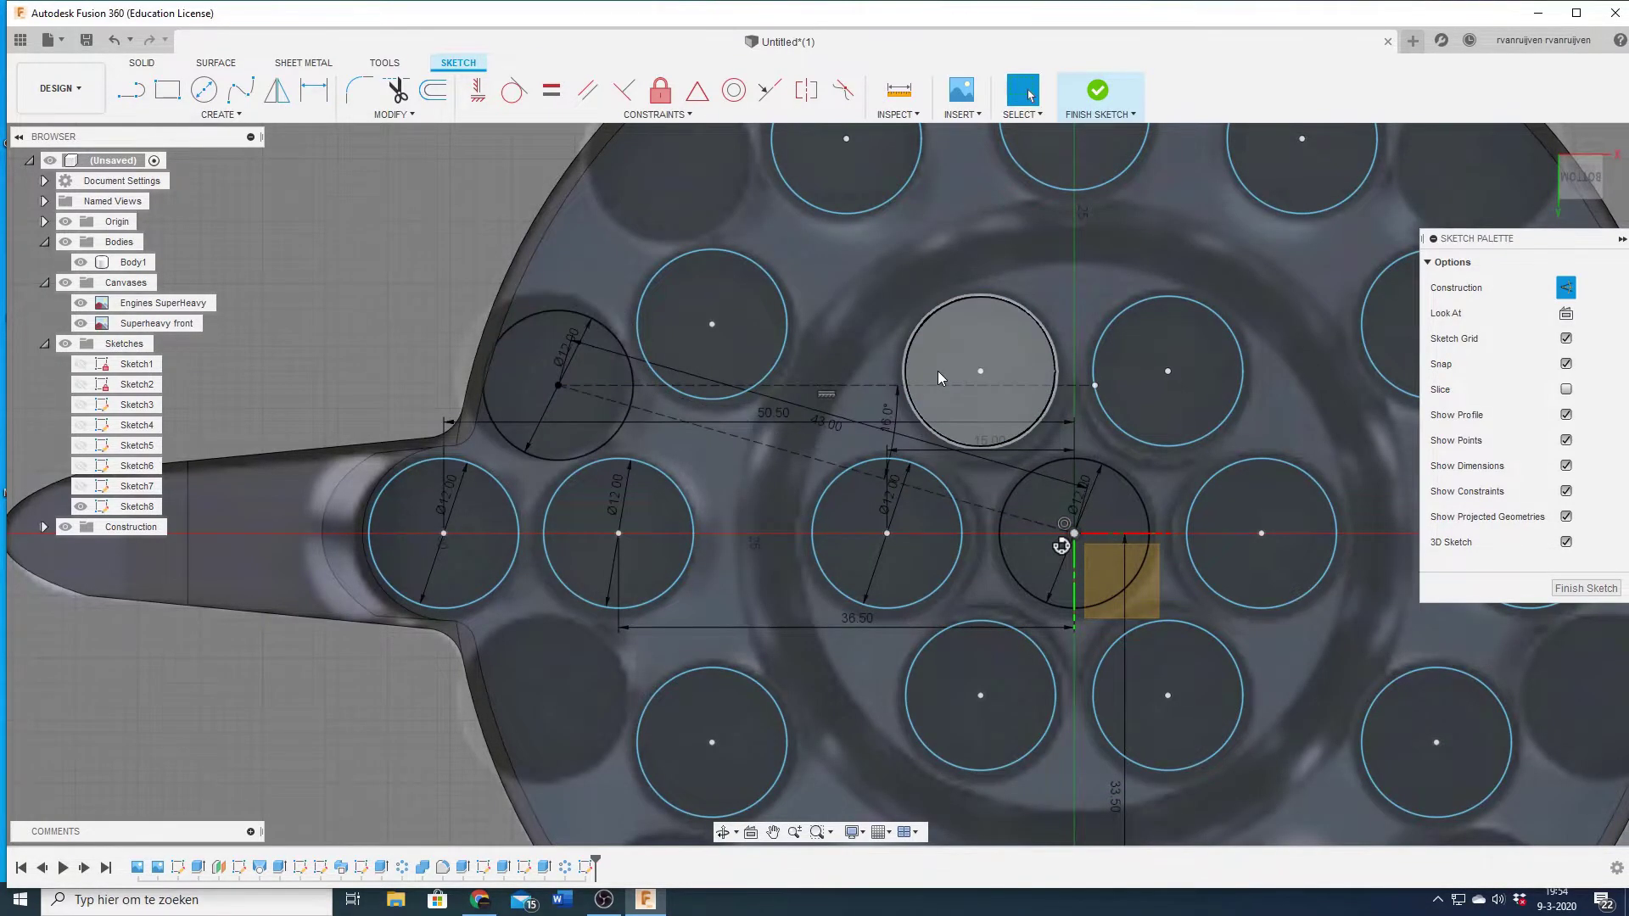
scroll(939, 370, "down", 1)
- Circular-pattern the angled circle around the origin and raise C-Pattern2 to 12 copies
left_click(239, 117)
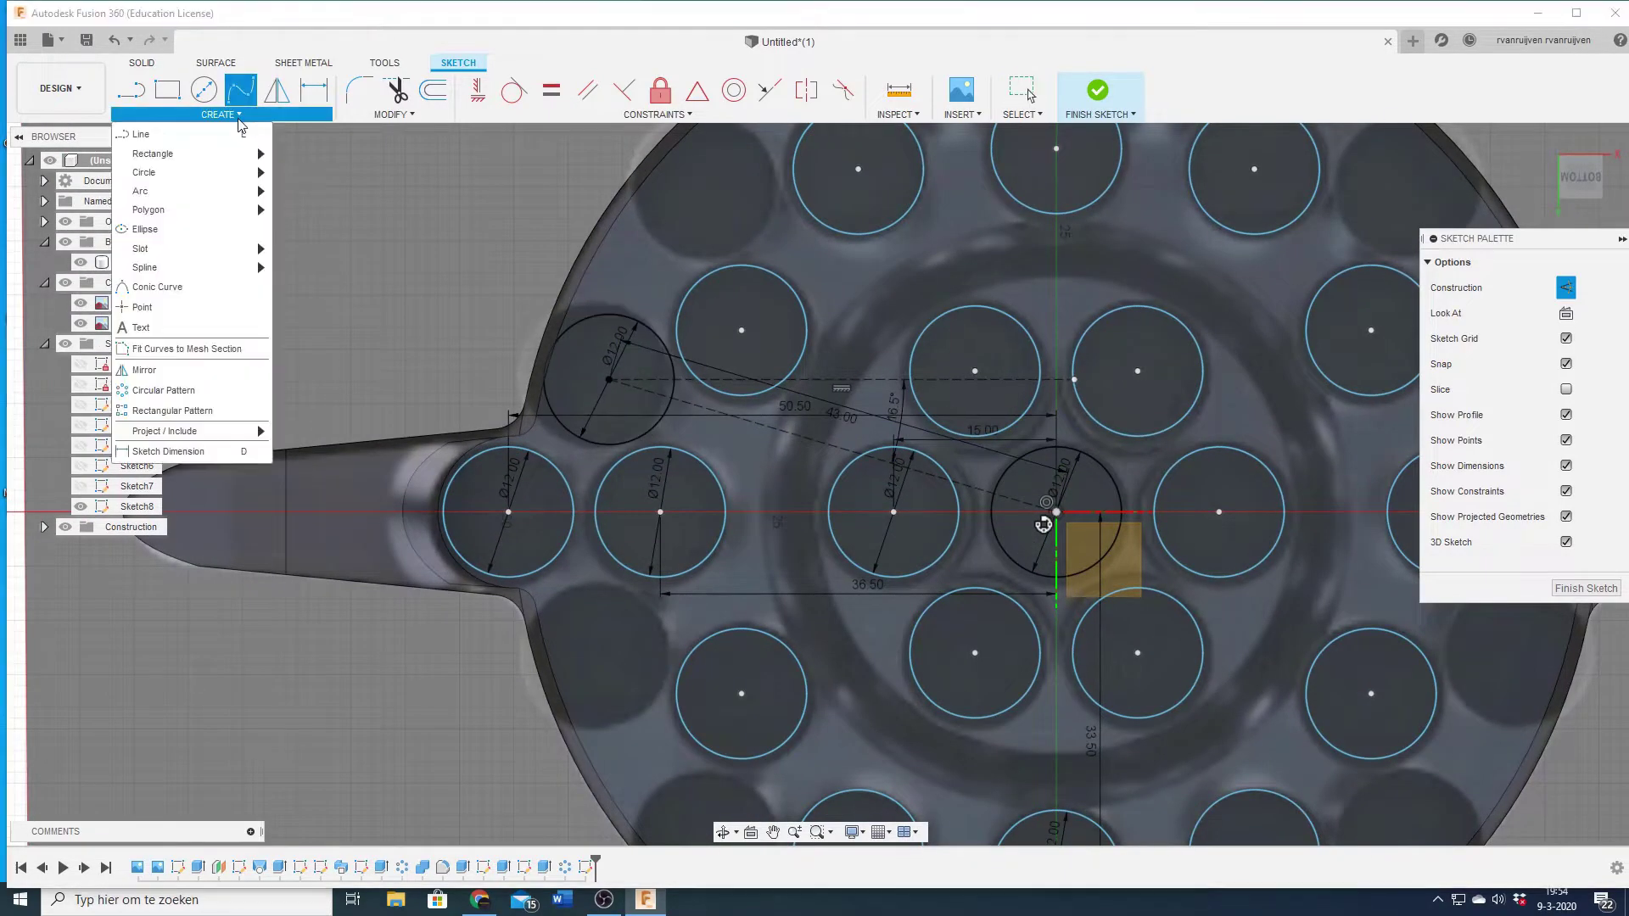
left_click(163, 390)
left_click(609, 379)
left_click(1057, 512)
scroll(620, 198, "down", 1)
key("Return")
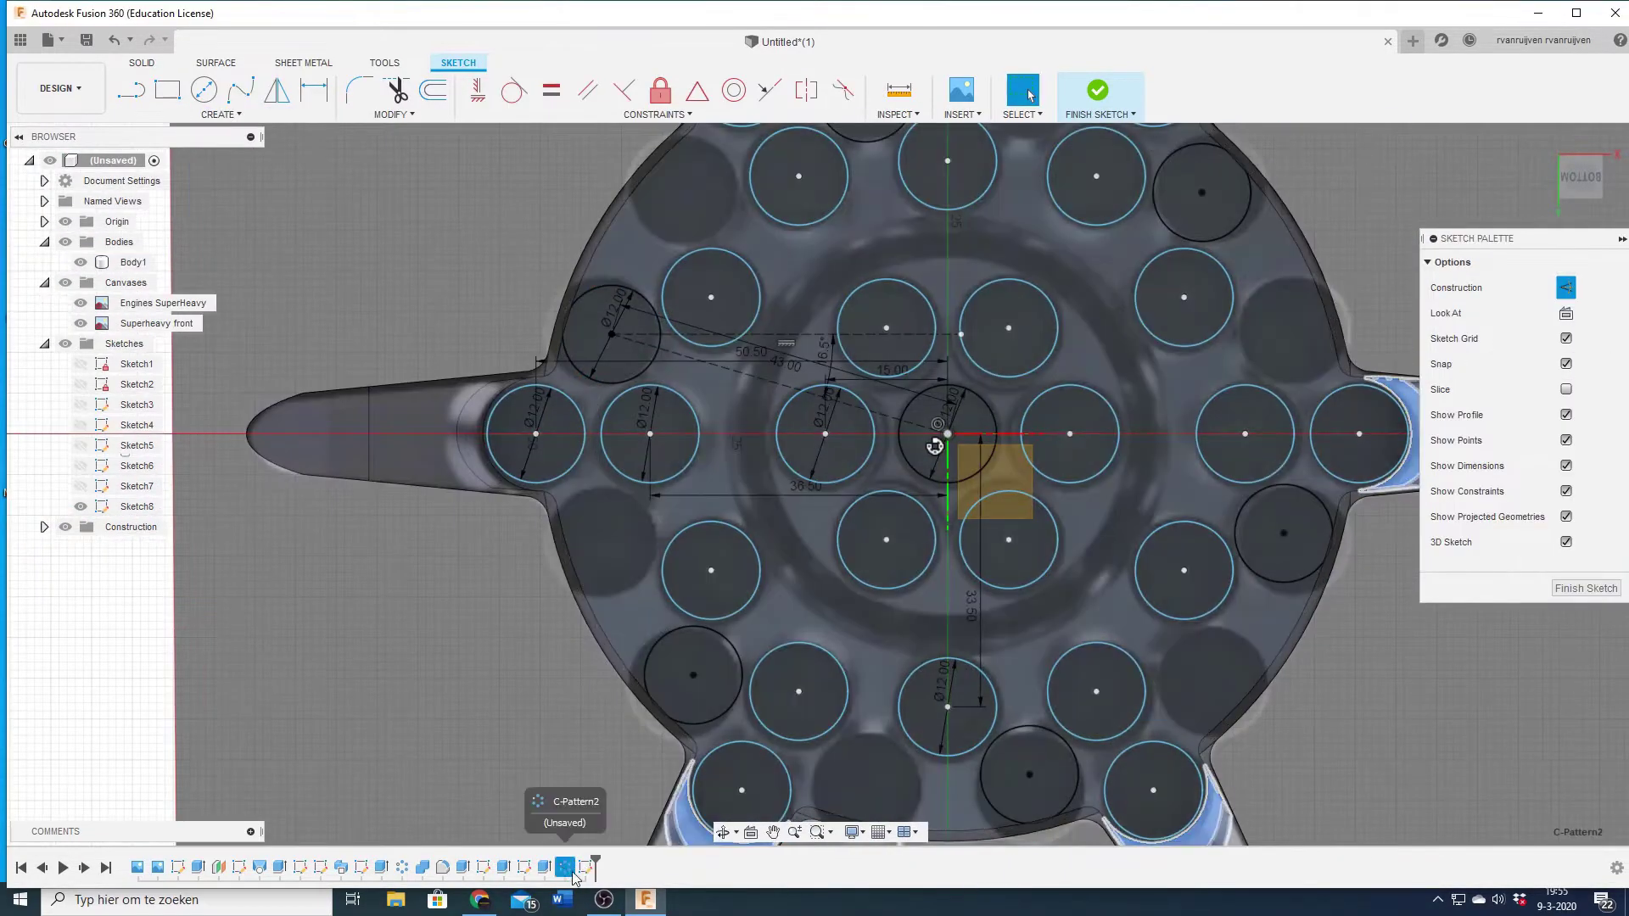
double_click(573, 870)
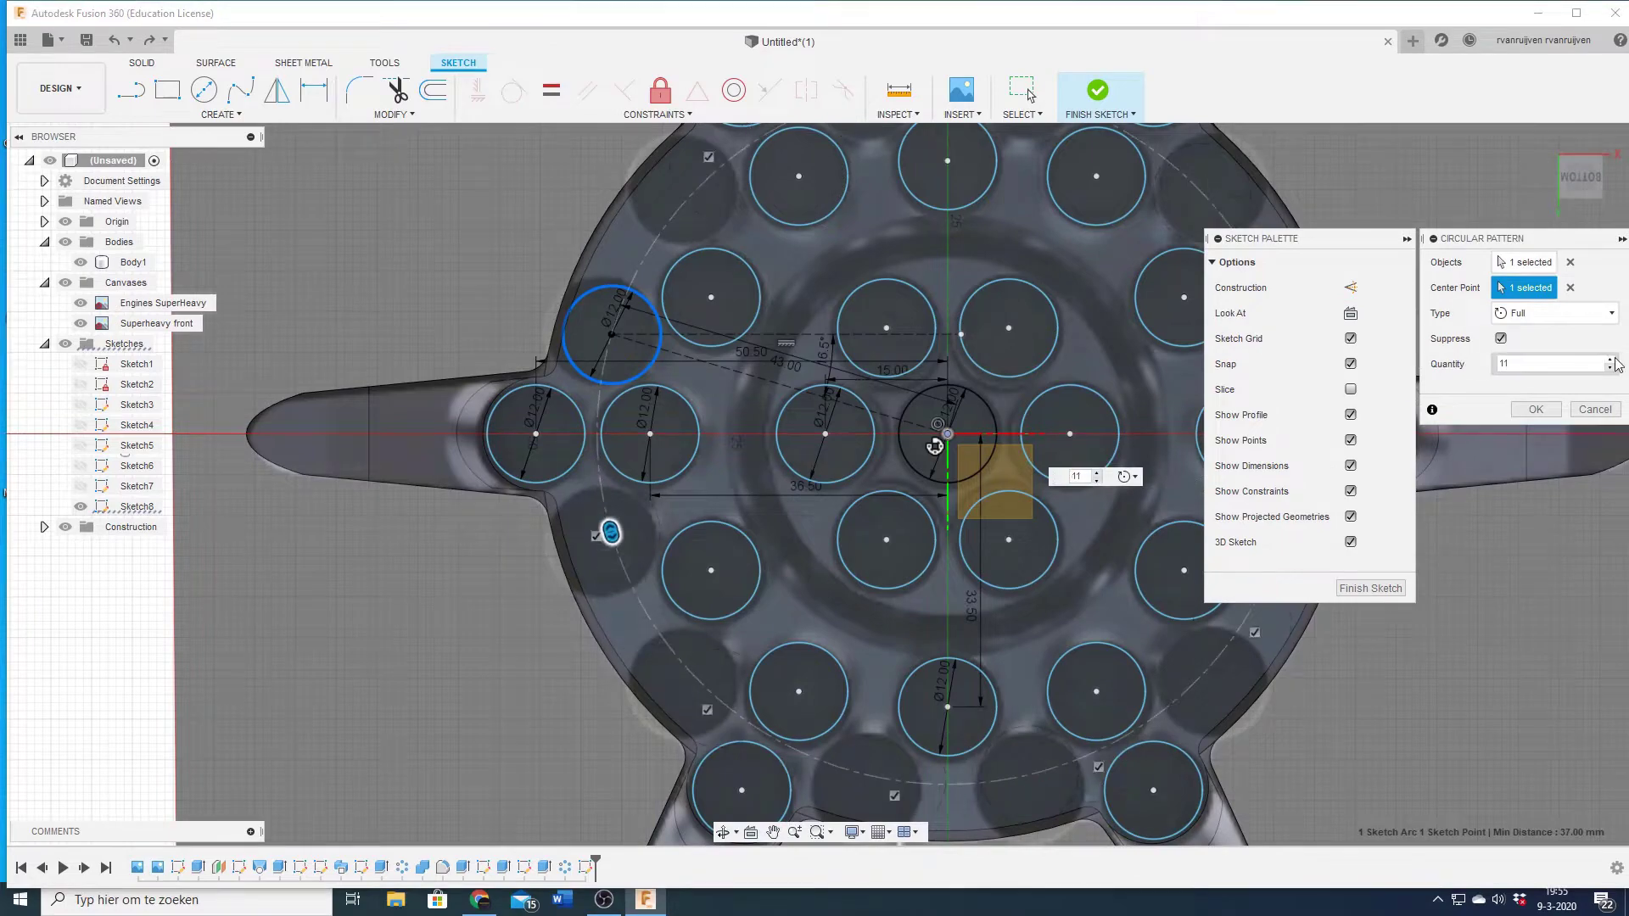
left_click(1609, 360)
- Mirror the angled circle across the axis, circular-pattern both circles, and finish the engine sketch
middle_click_drag(902, 436, 802, 379)
scroll(802, 380, "down", 2)
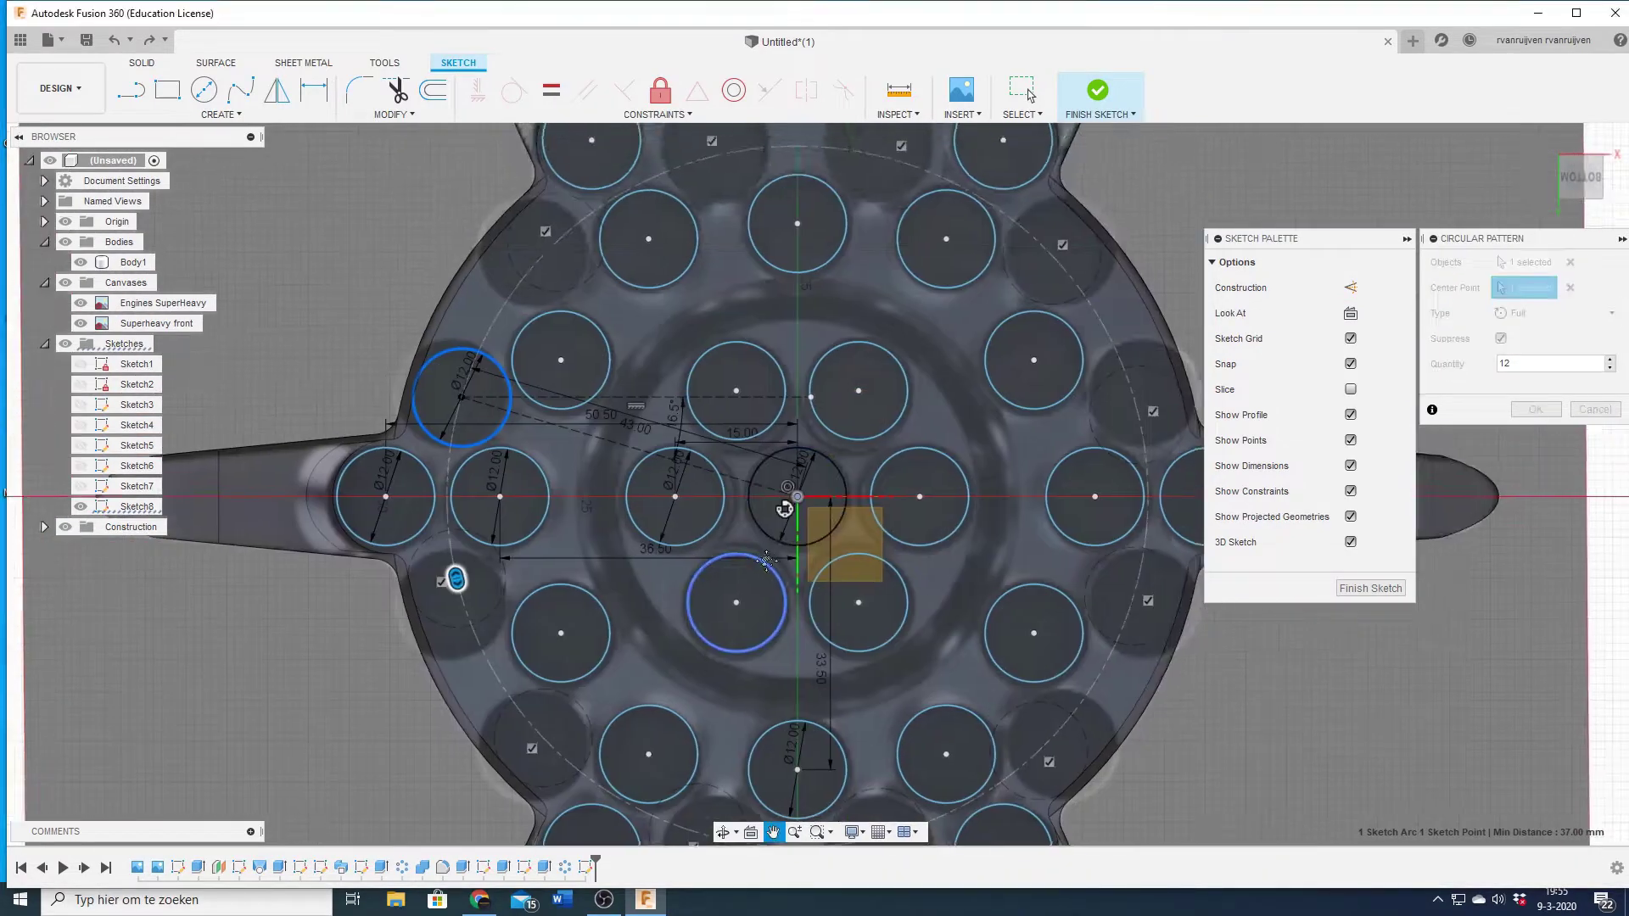
scroll(873, 364, "up", 2)
scroll(1035, 434, "up", 1)
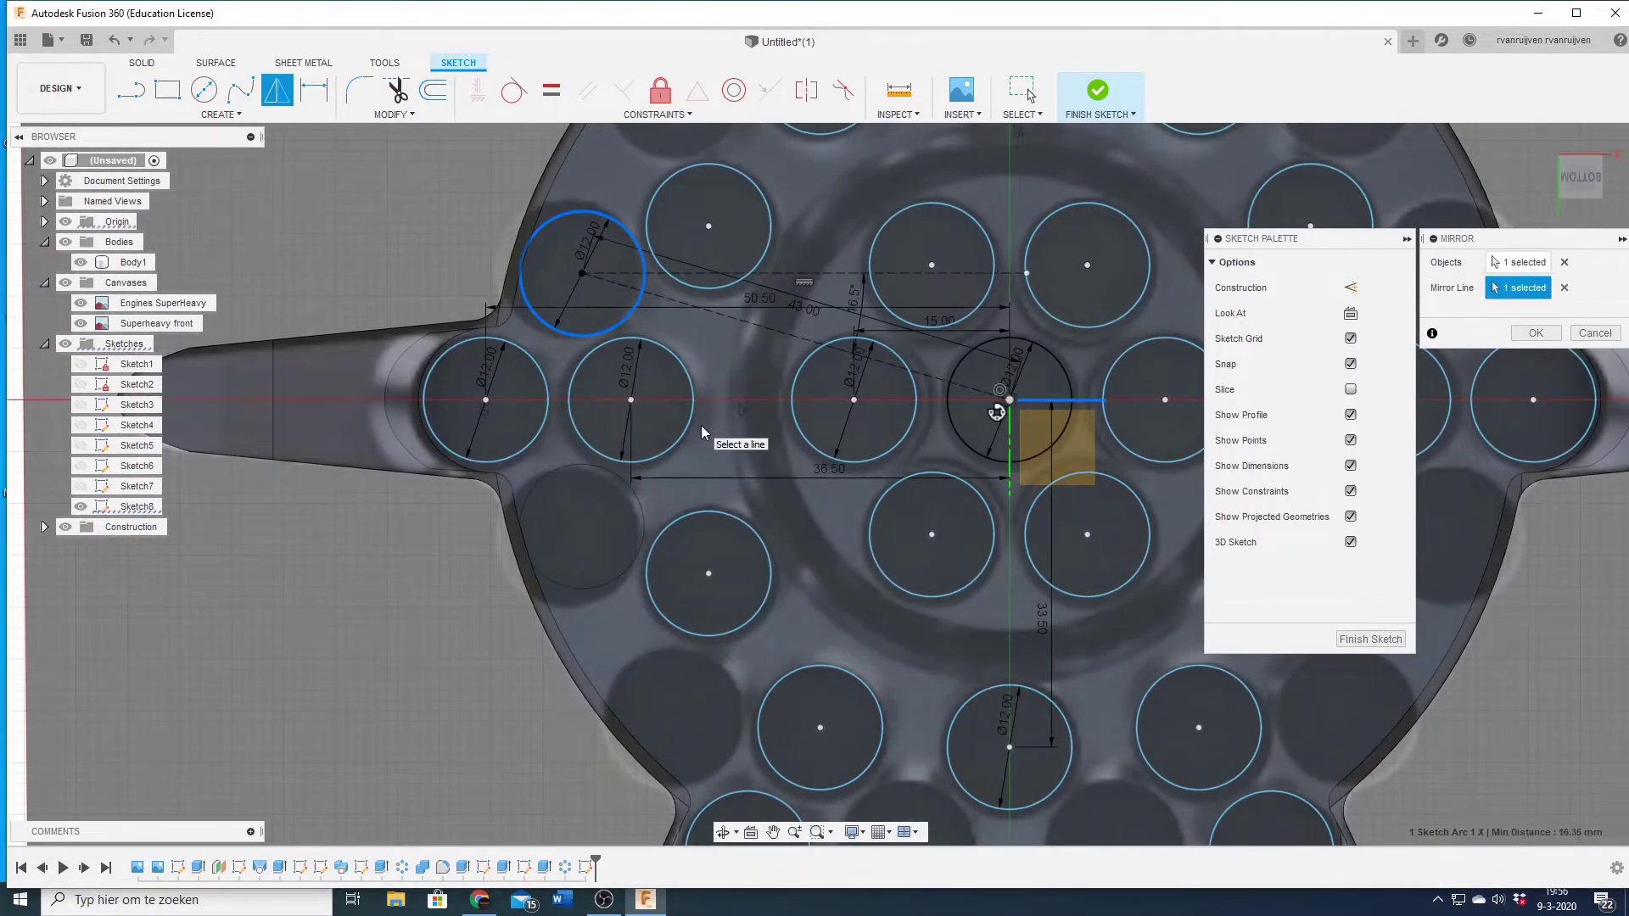
key("Escape")
left_click(581, 526, "shift")
key("Return")
scroll(648, 557, "down", 2)
left_click(883, 455)
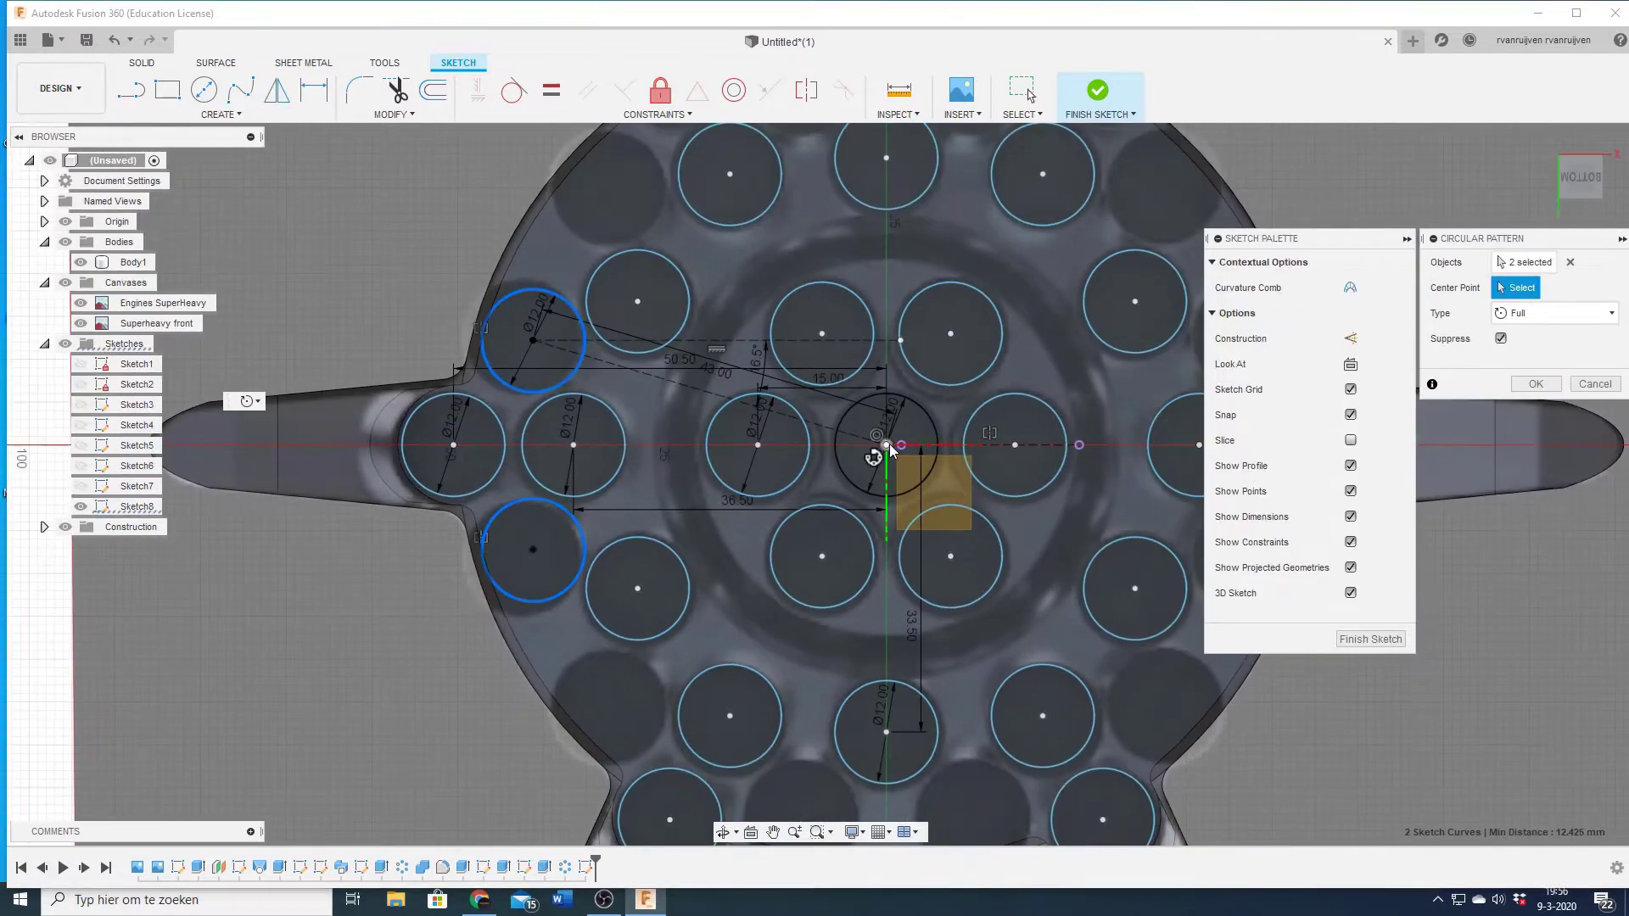
key("Return")
scroll(863, 357, "up", 1)
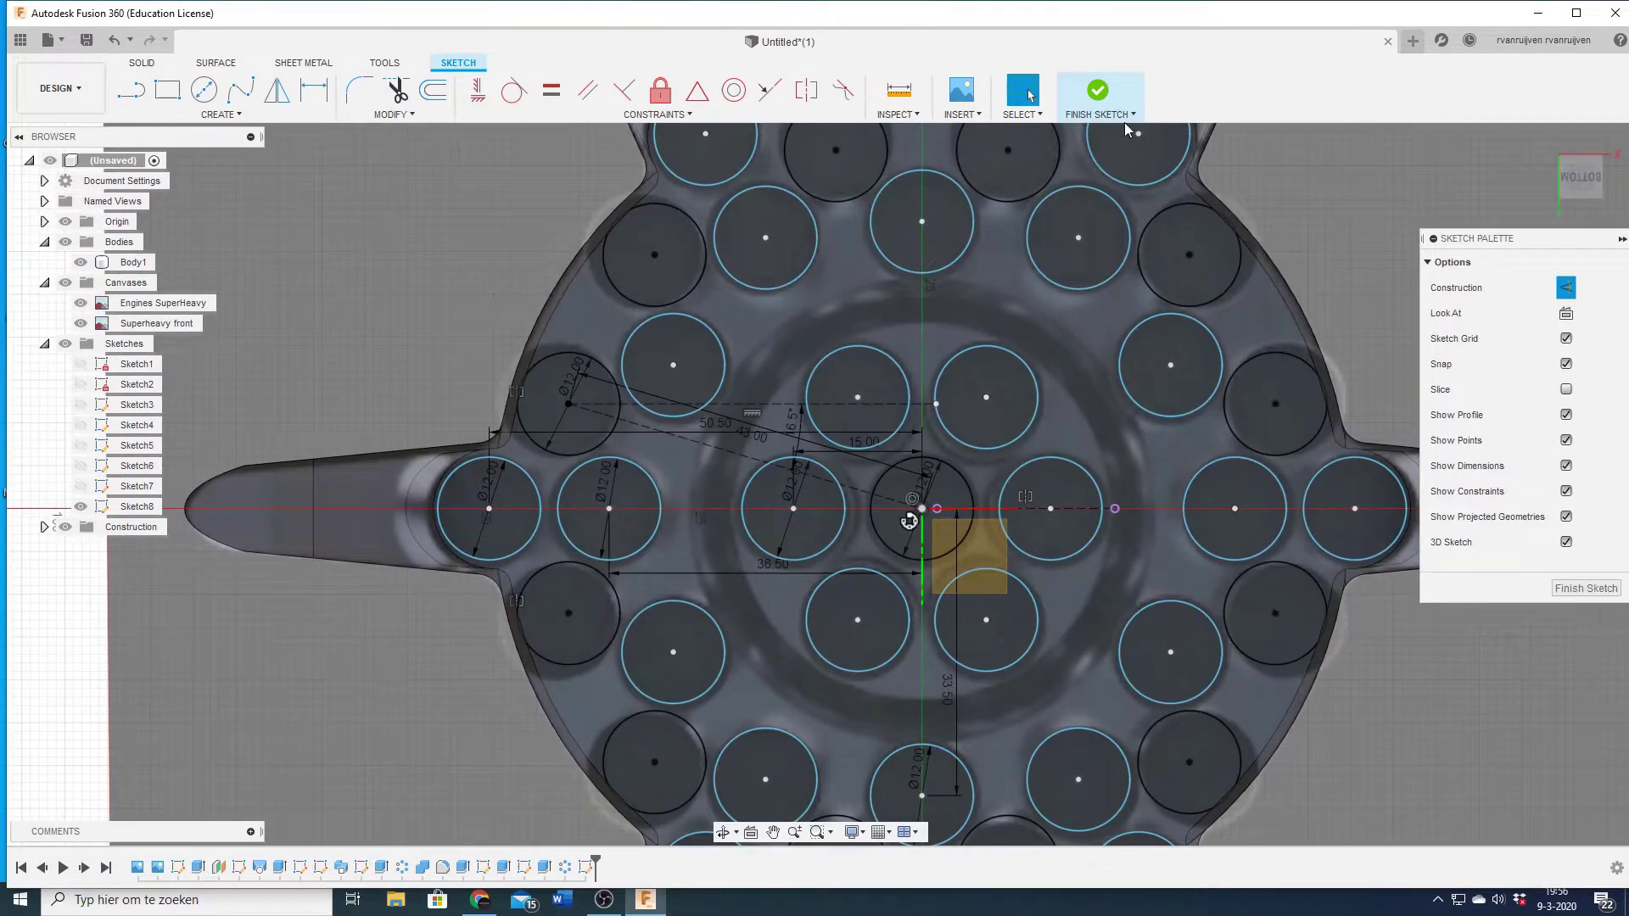
left_click(1127, 129)
scroll(849, 509, "down", 2)
- Extrude all 37 engine circles from Sketch8 into short 5.245 mm cylinders
left_click(657, 636, "shift")
left_click(535, 271, "shift")
left_click(1094, 764, "shift")
scroll(1208, 377, "up", 2)
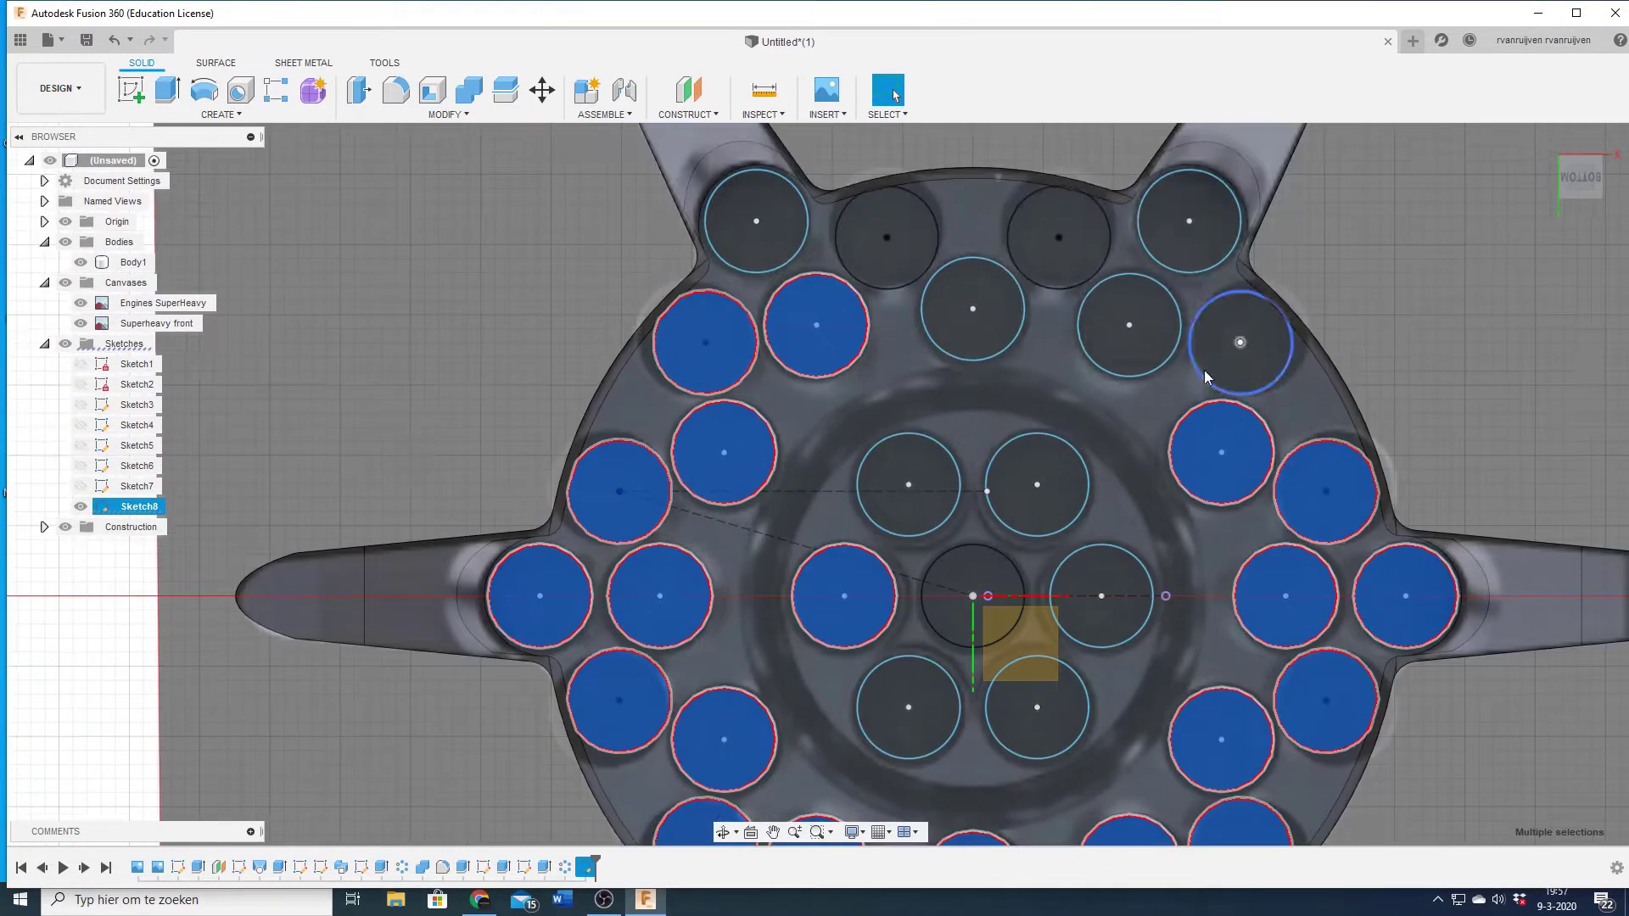
scroll(1208, 377, "down", 2)
left_click(1077, 577, "shift")
key("e")
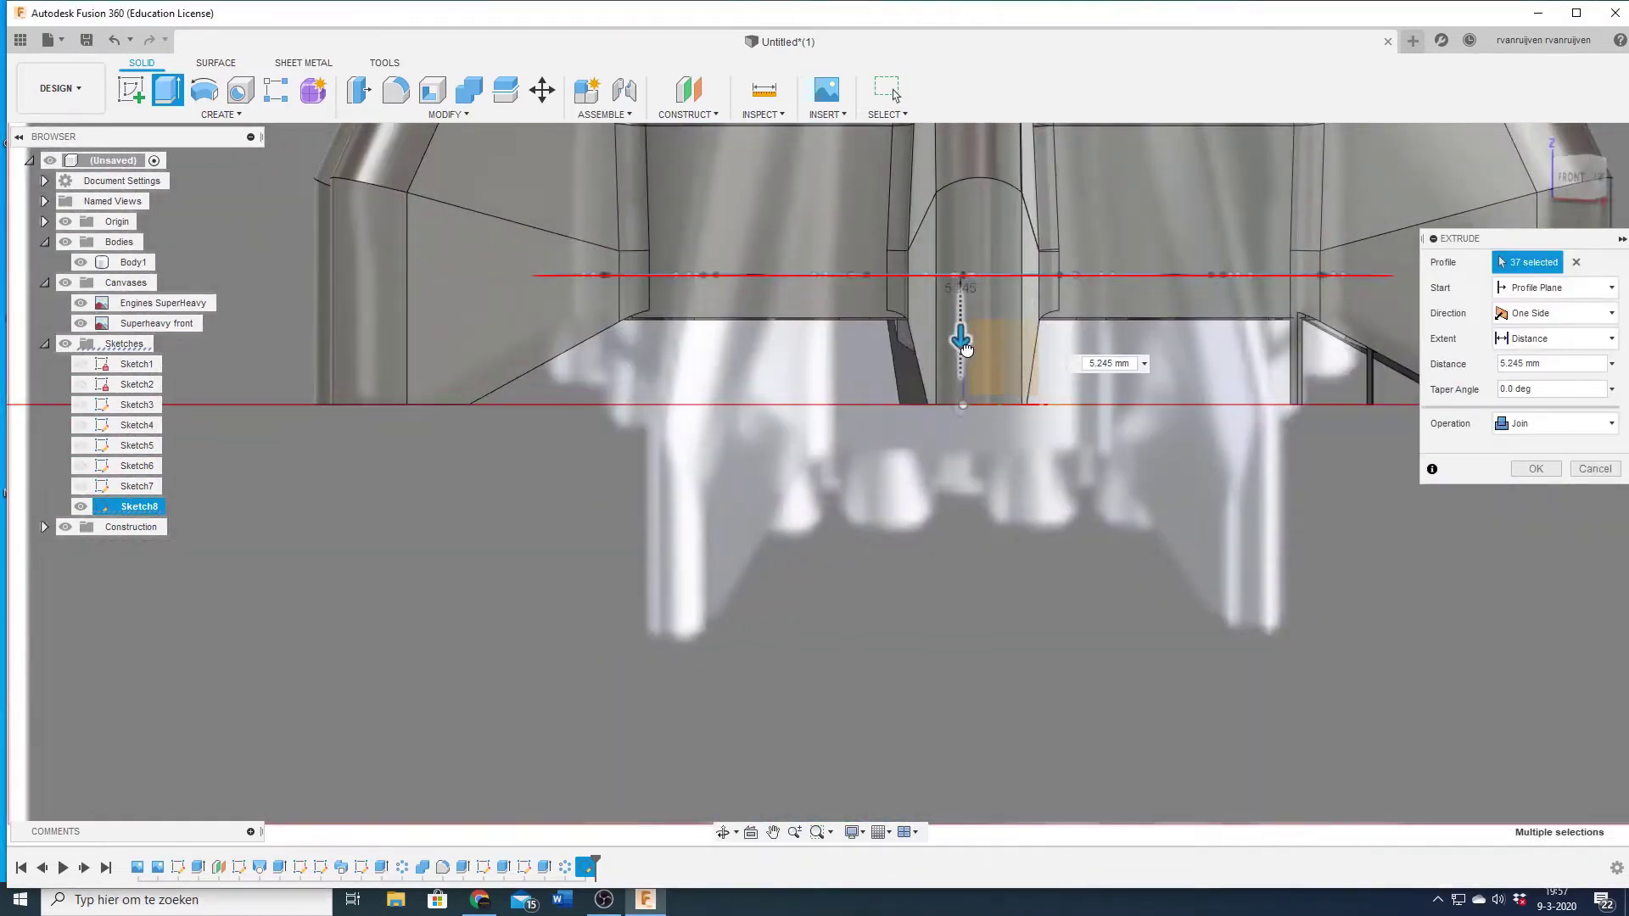
type("5")
key("Return")
middle_click_drag(966, 344, 586, 553, "shift")
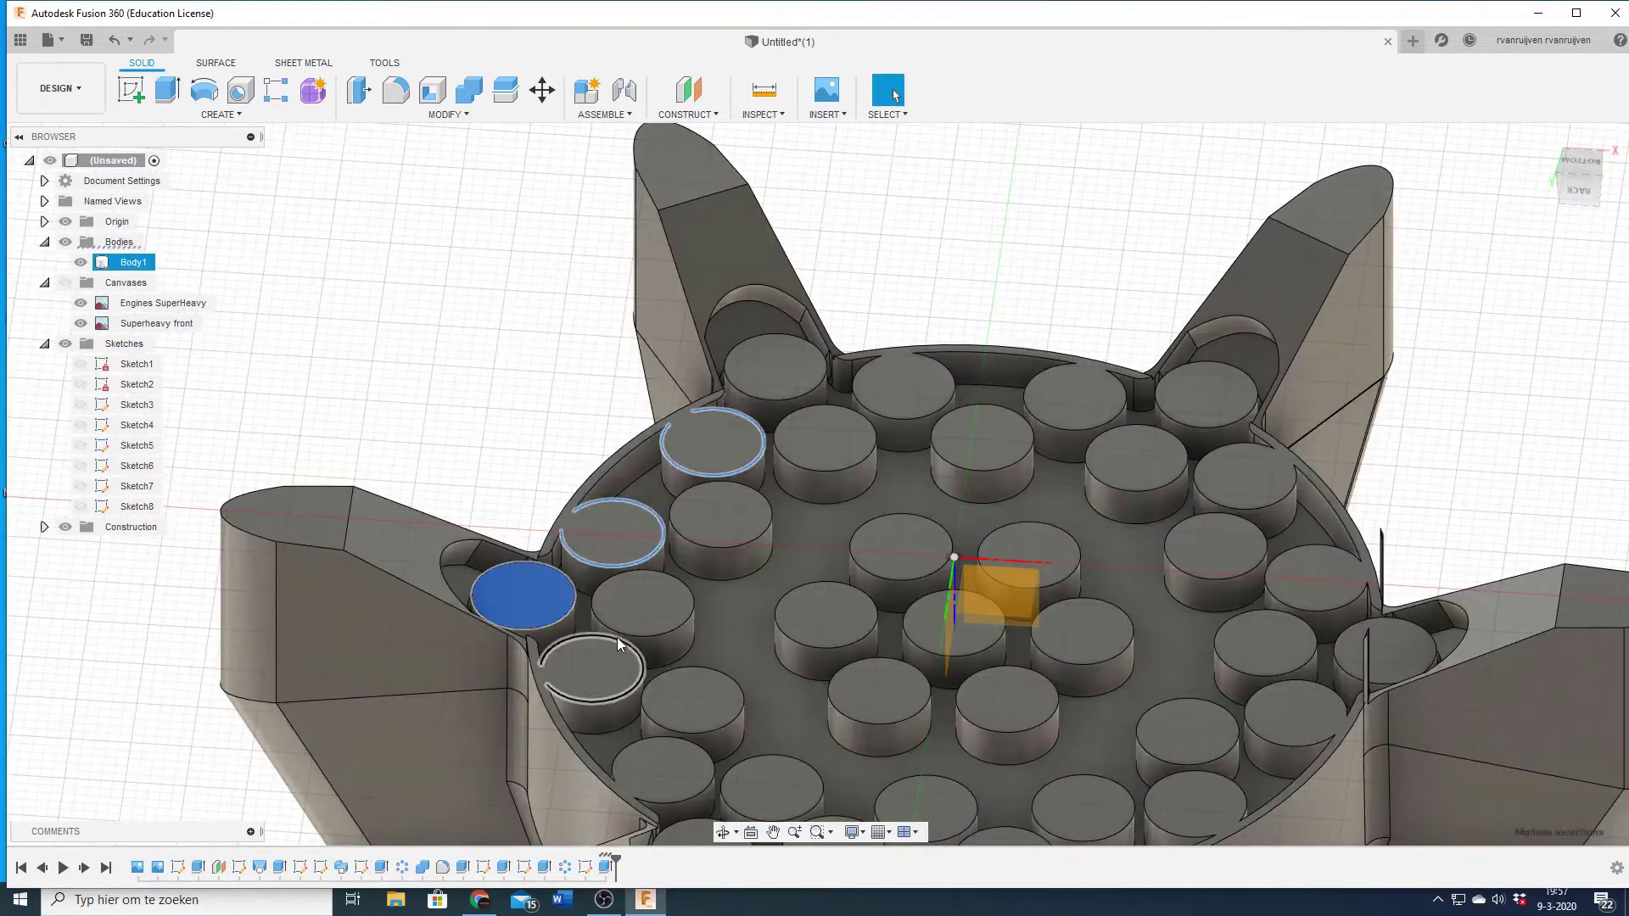
- Window-select the engine cylinders' top rims for a 1 mm fillet
left_click_drag(617, 642, 1062, 441)
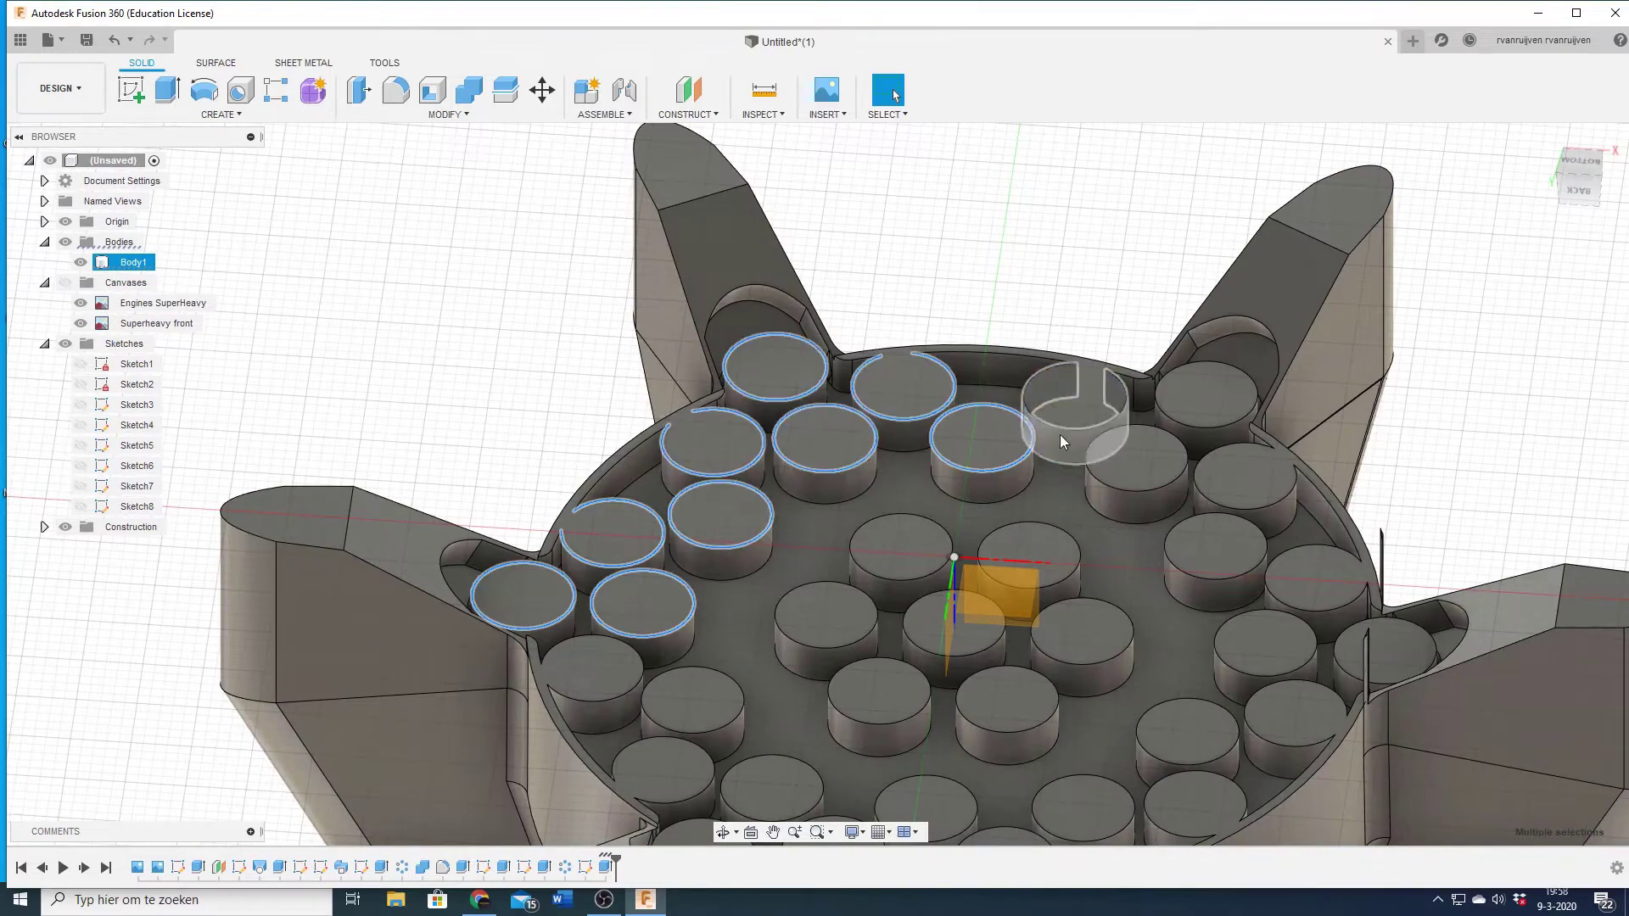
middle_click_drag(1343, 668, 1203, 480, "shift")
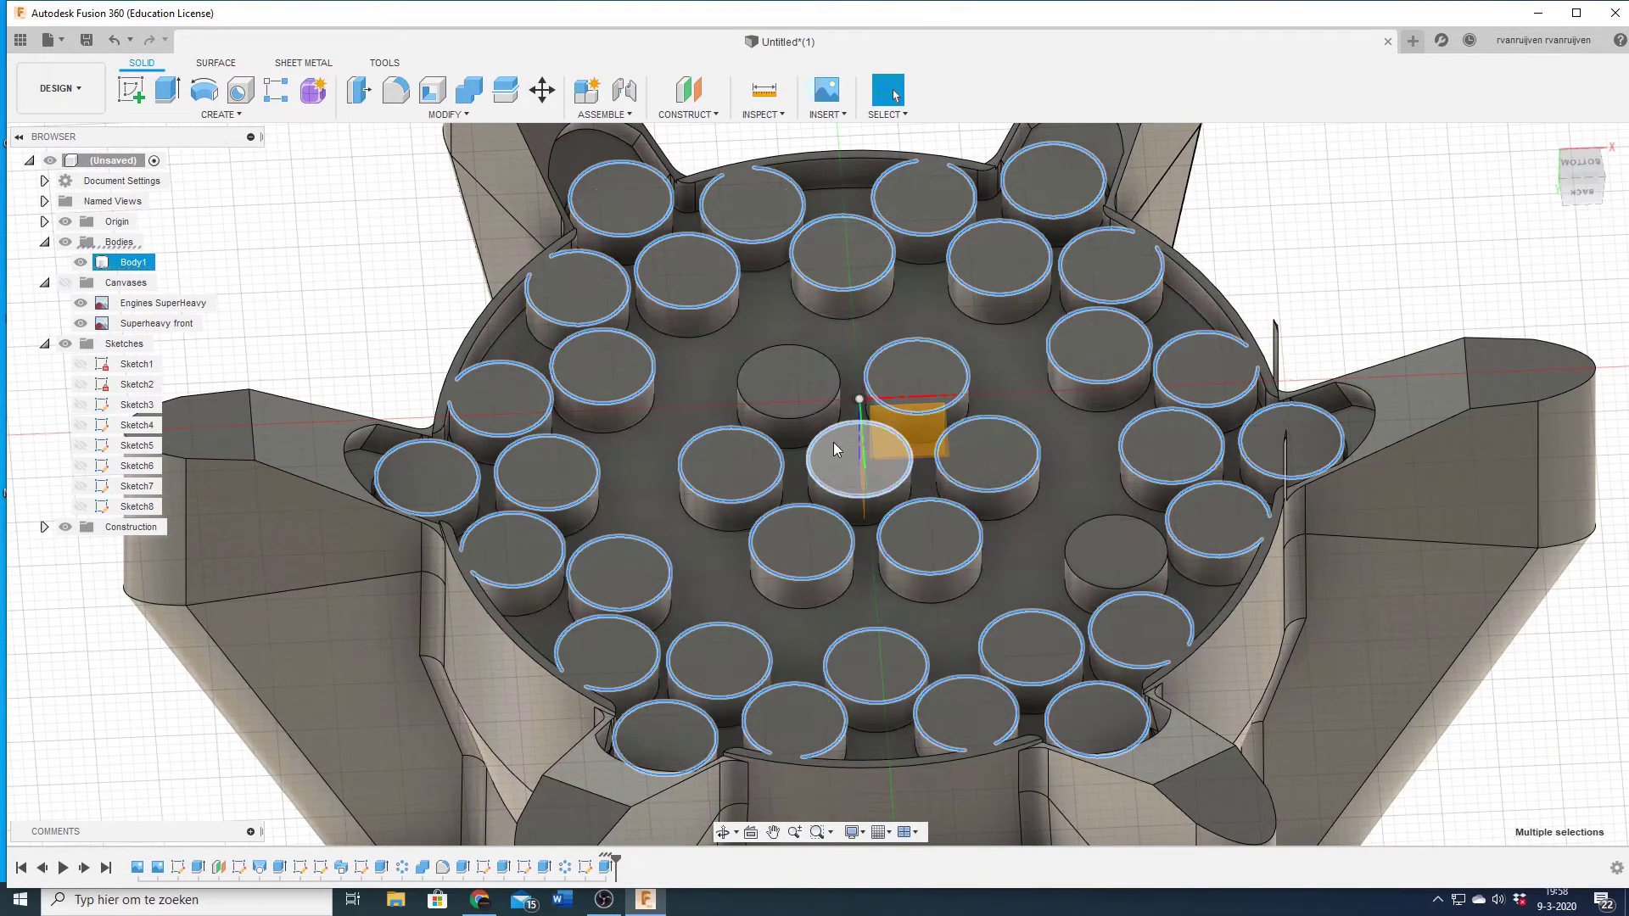
left_click_drag(844, 738, 789, 382)
key("f")
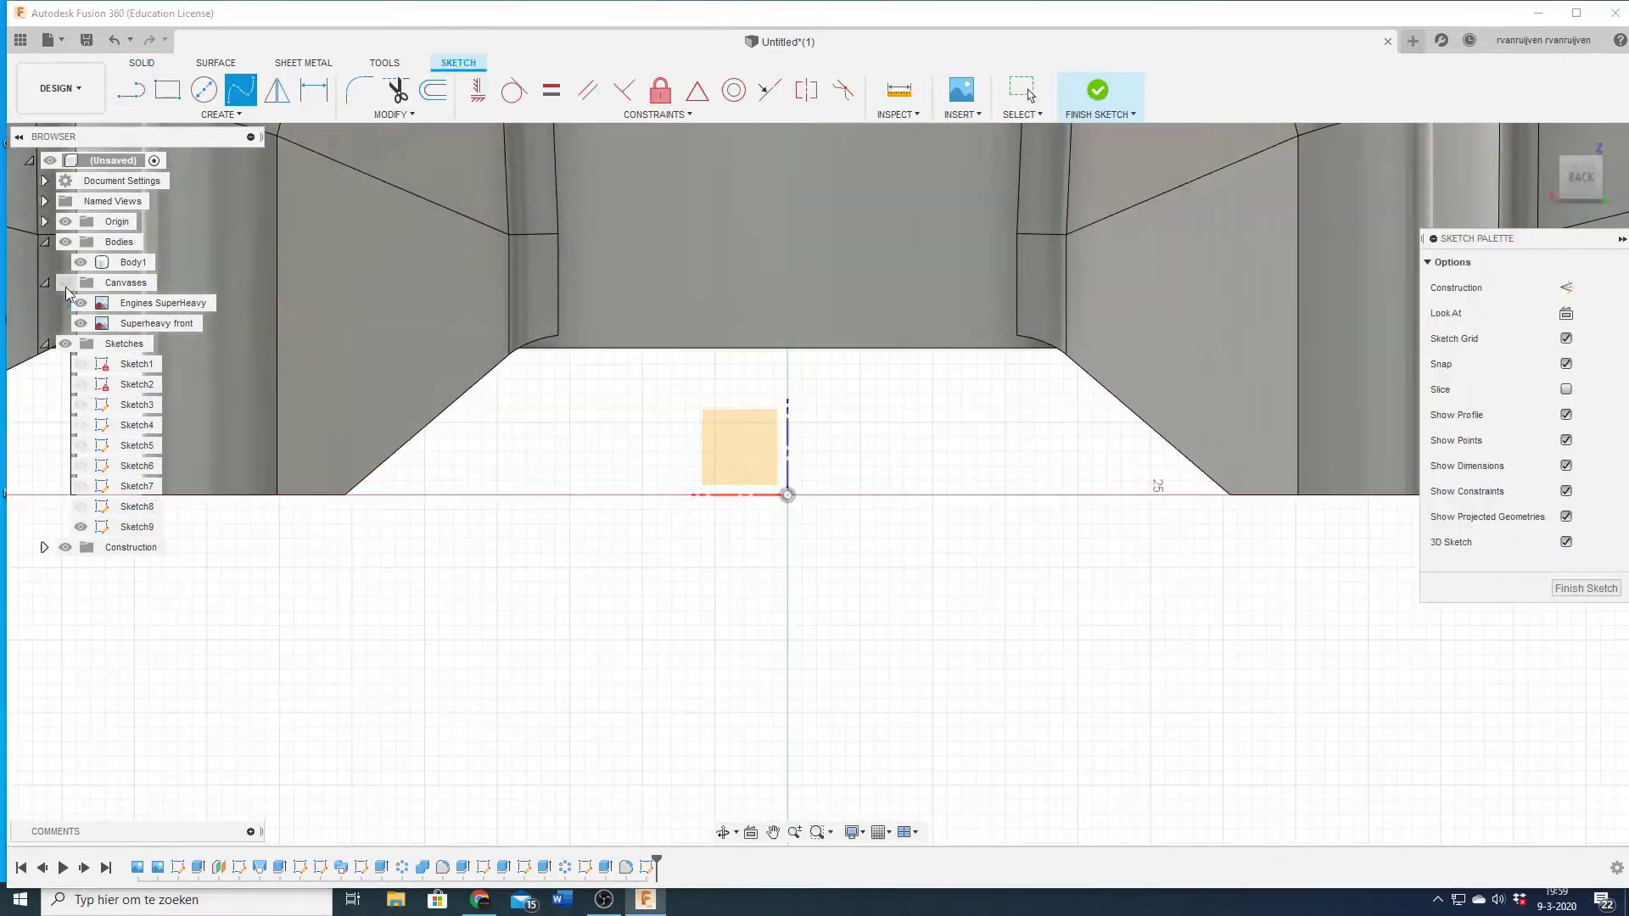
- Sketch a curved 1.00 mm-thick nozzle bell profile at the plate centre and revolve it
mouse_move(874, 492)
middle_mouse_down("shift")
mouse_move(894, 422)
mouse_move(858, 252)
middle_mouse_up("shift")
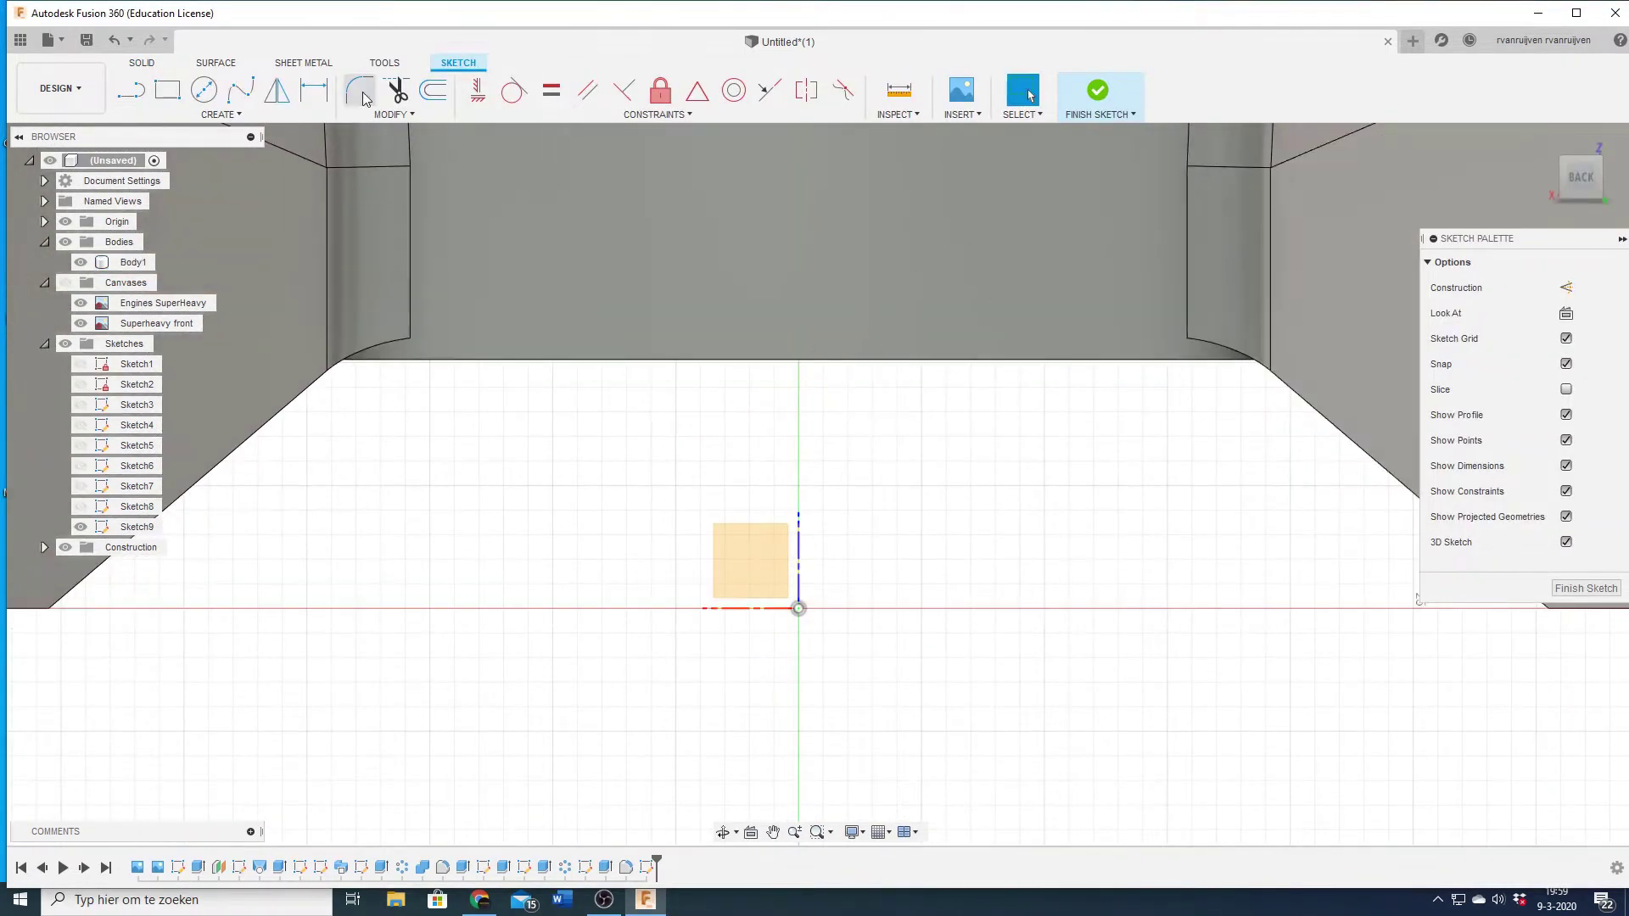
middle_click_drag(800, 346, 709, 340, "shift")
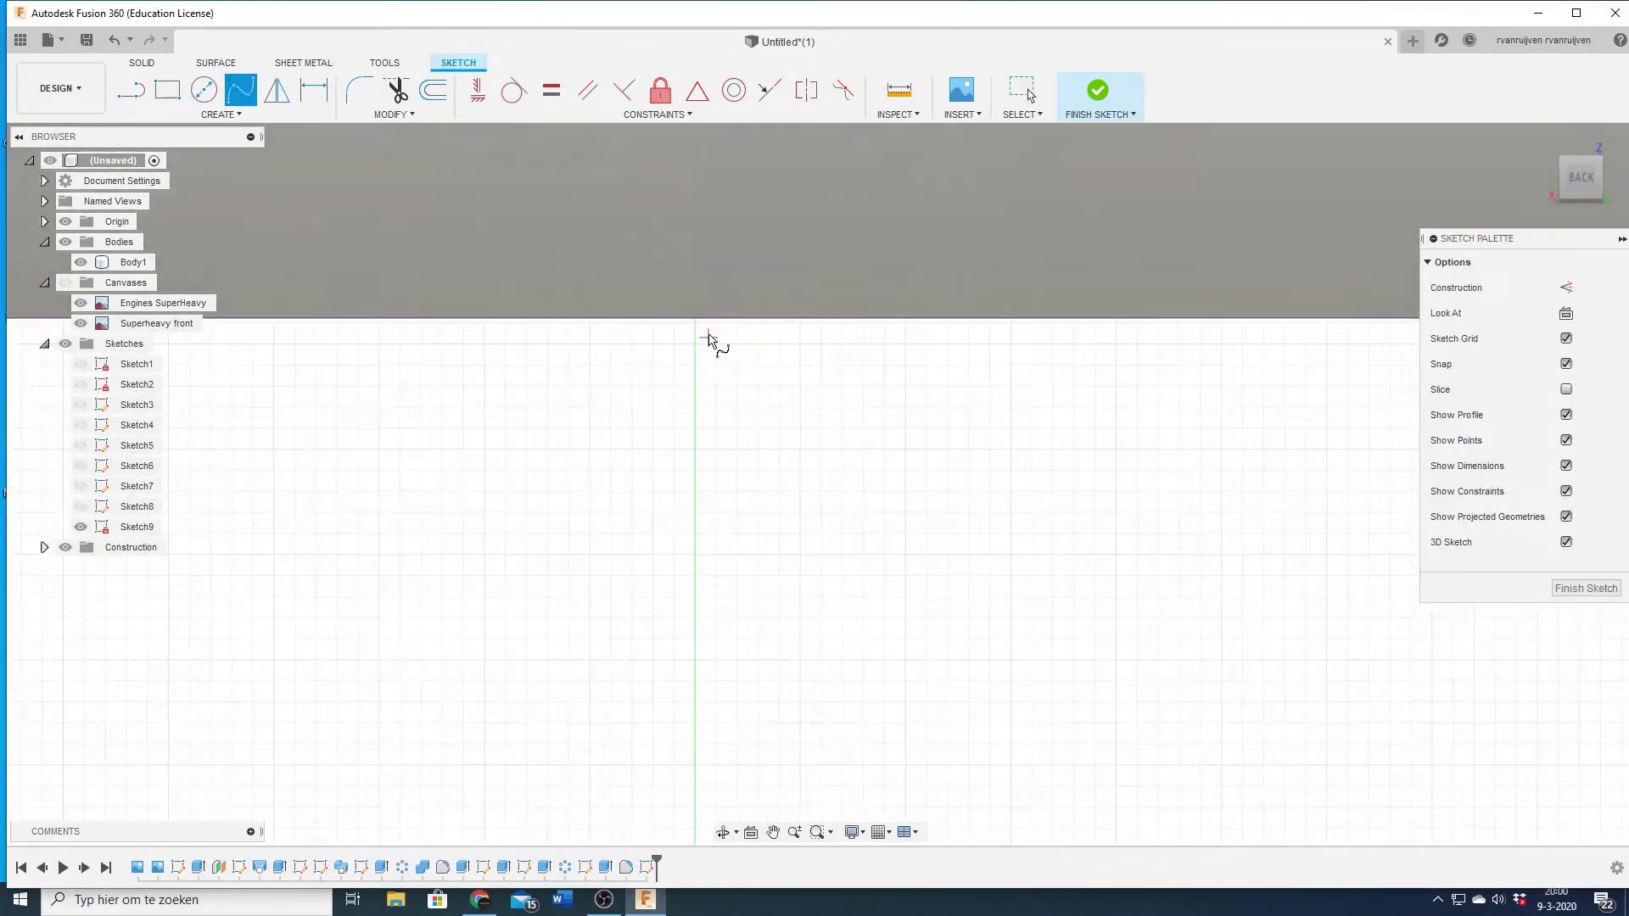
left_click(709, 340)
left_click(838, 357)
scroll(807, 276, "up", 3)
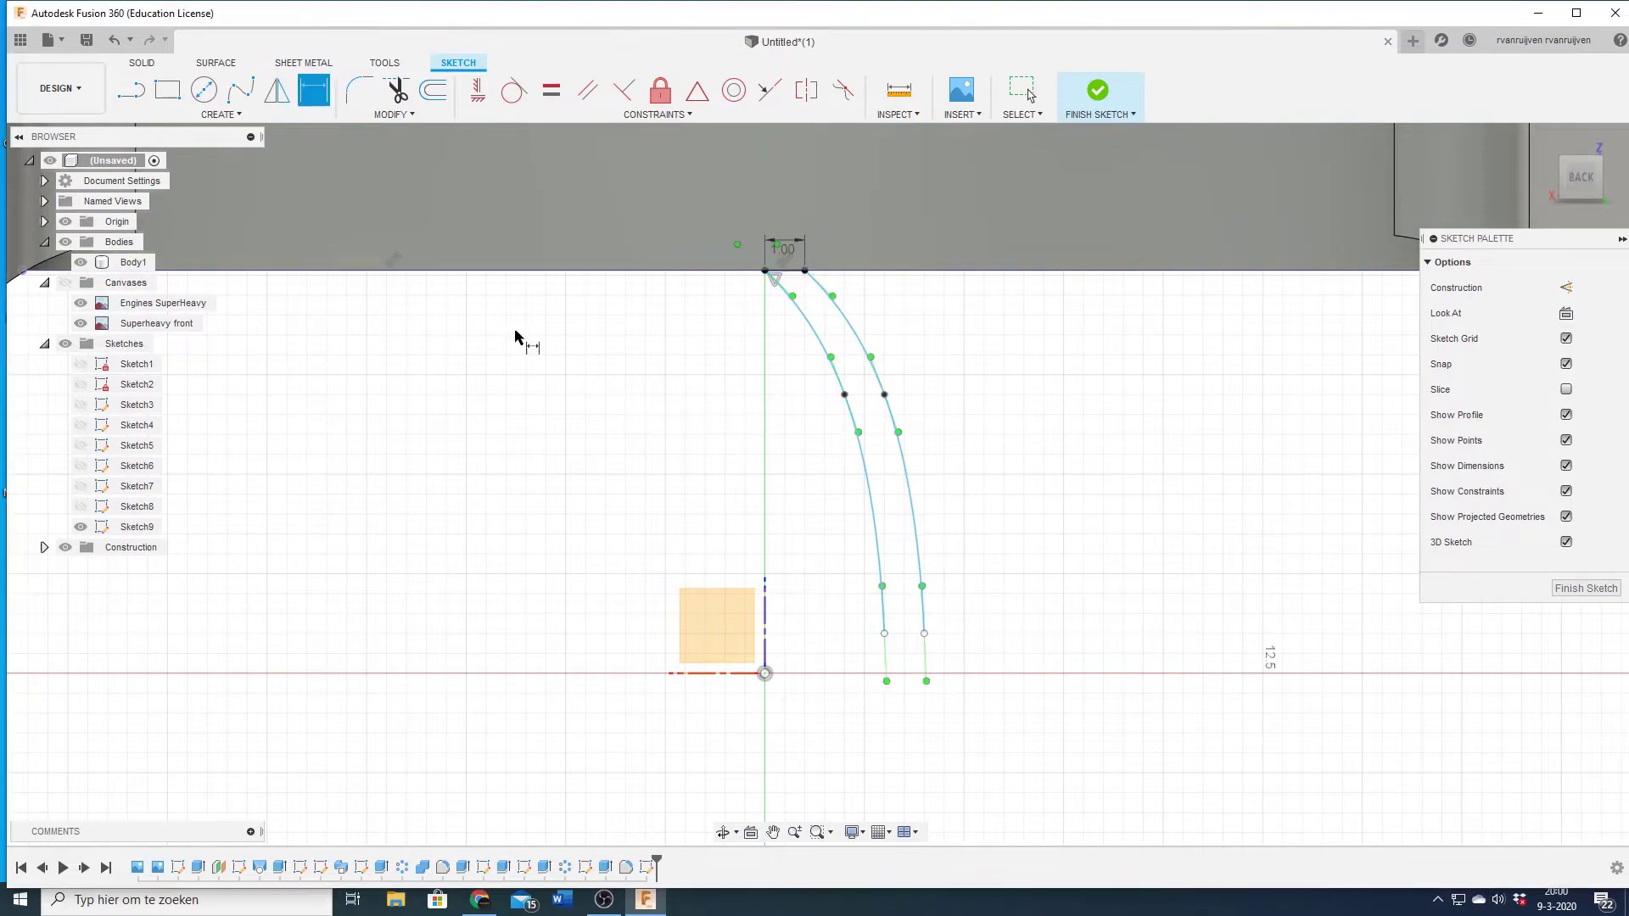
left_click(1098, 90)
left_click(1437, 429)
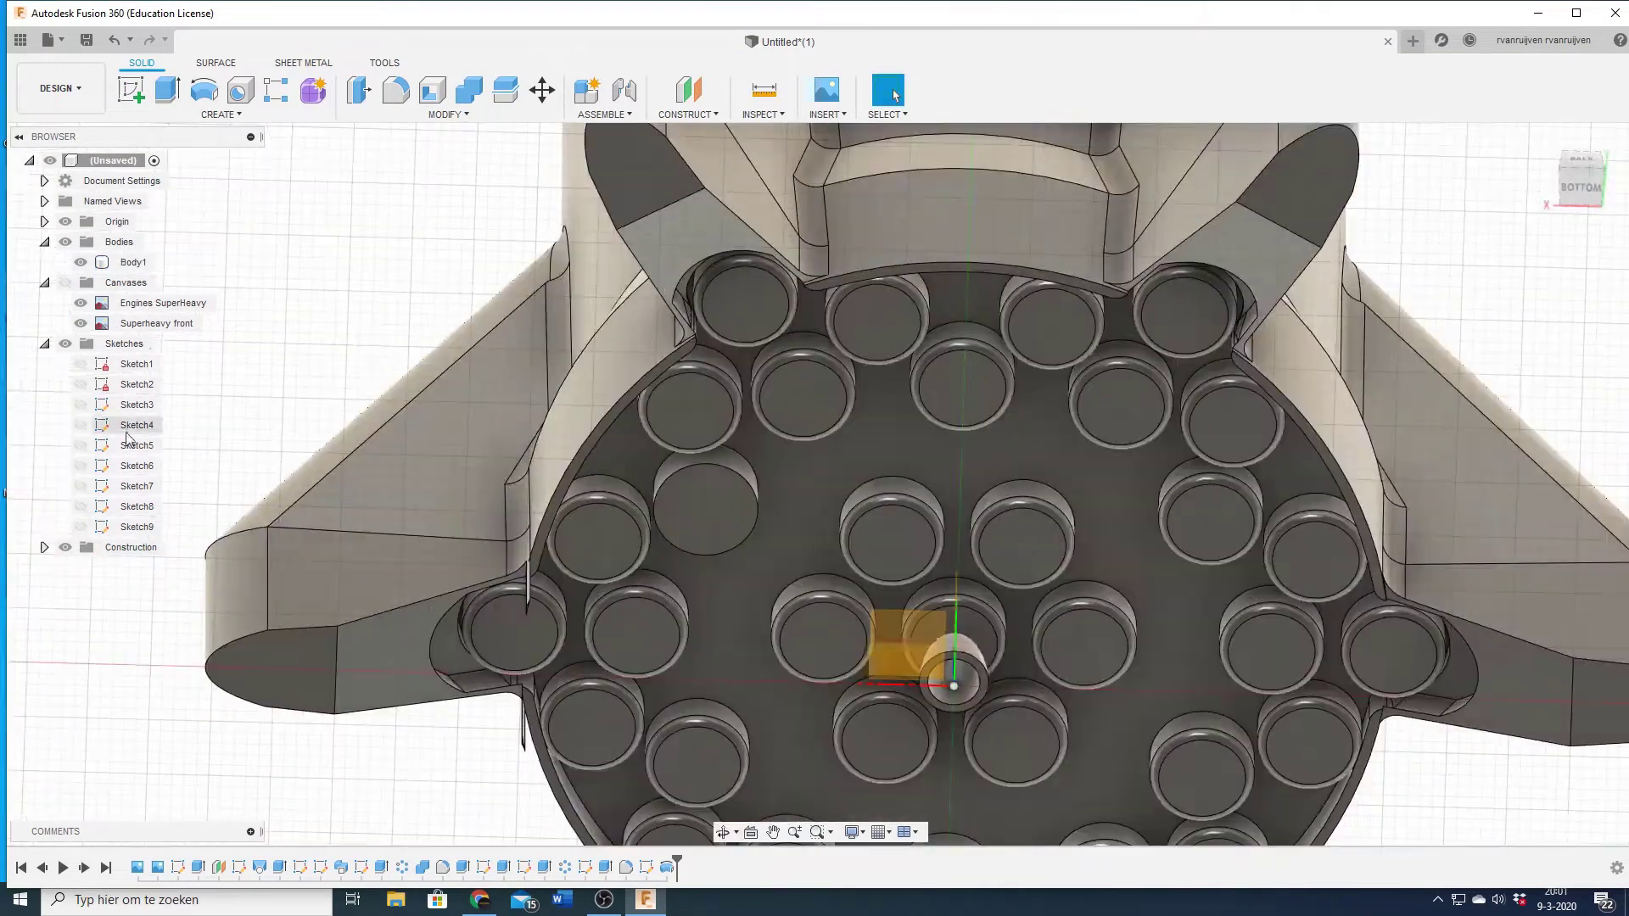
- Dimension the nozzle walls to 1.00 mm, offset 6.00 mm, and add a vertical construction line at the origin
key("ctrl+z")
key("d")
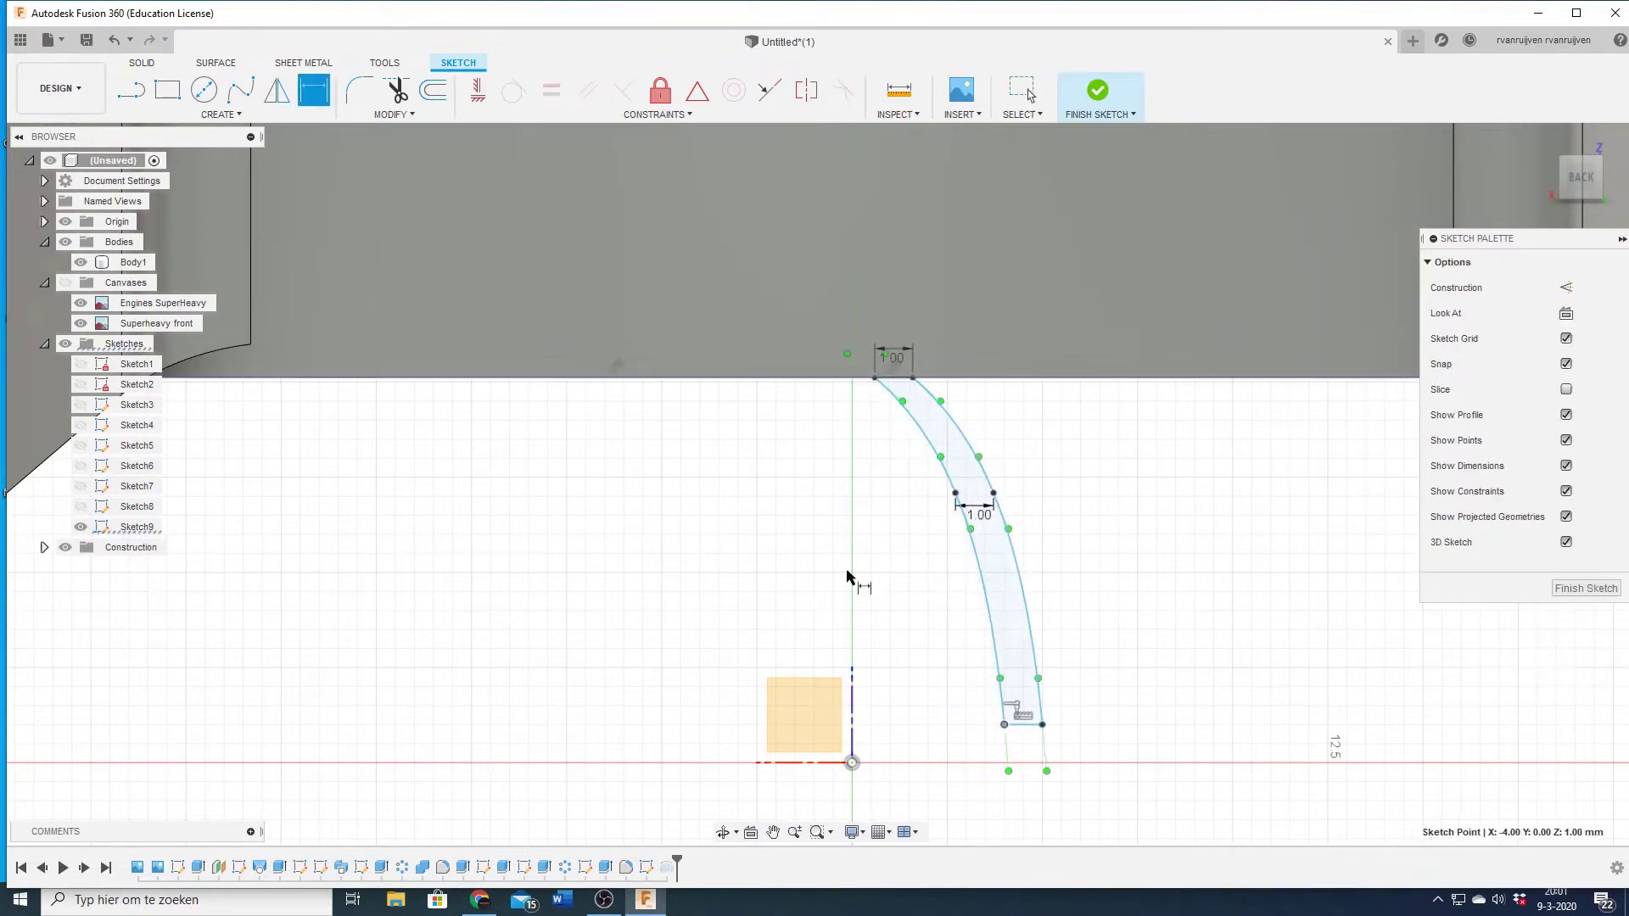
key("Escape")
left_click_drag(957, 493, 972, 543)
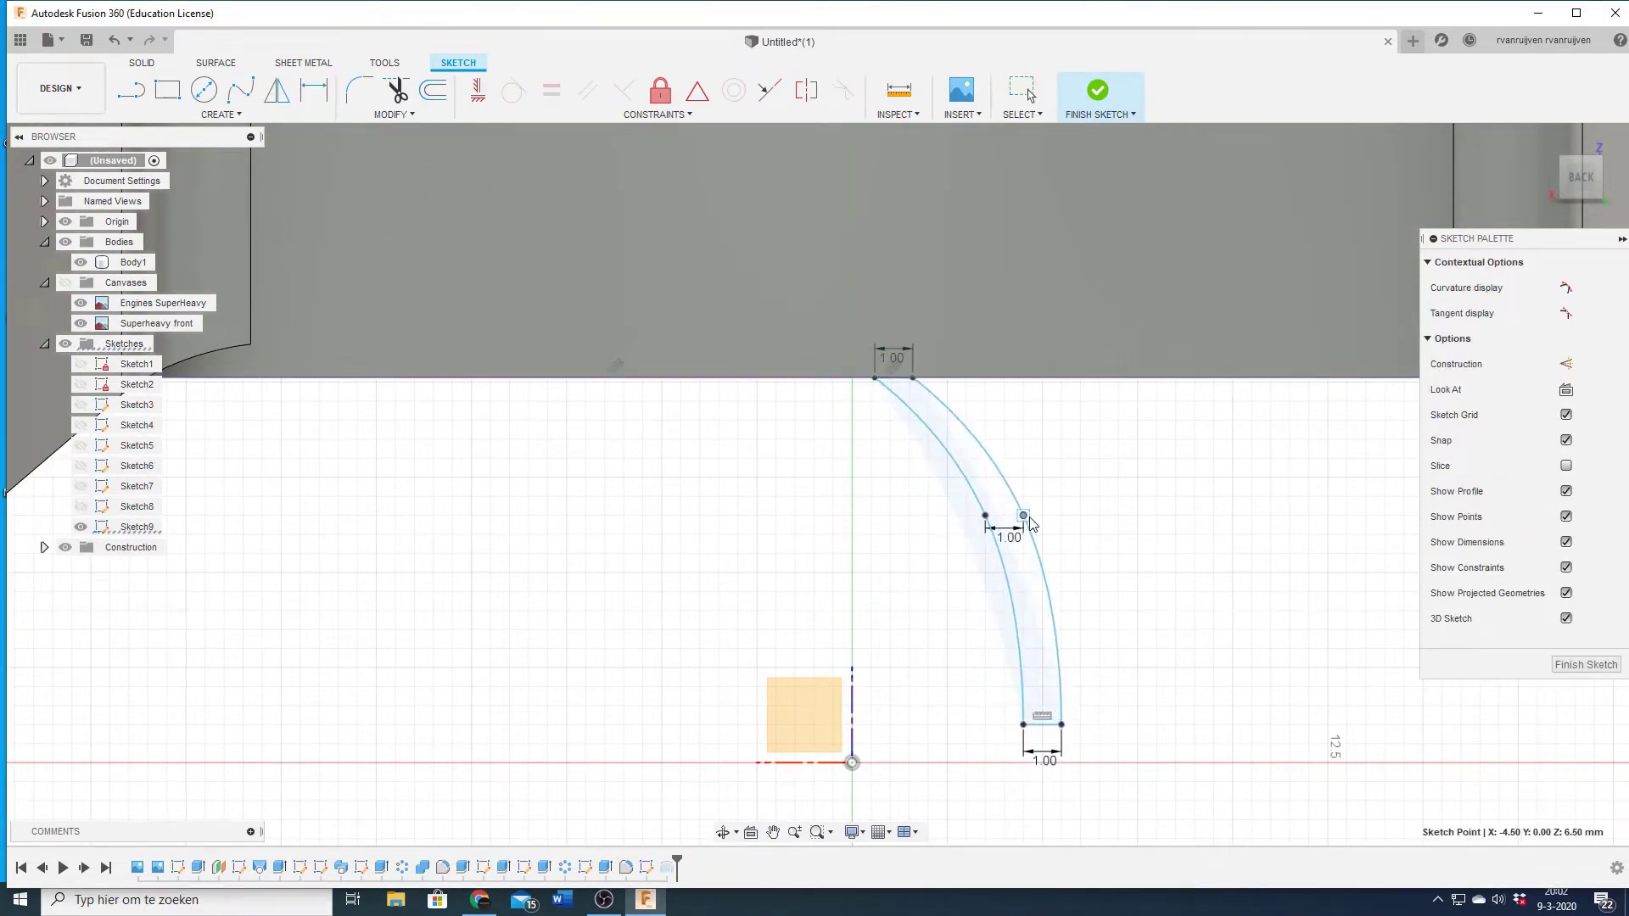
key("d")
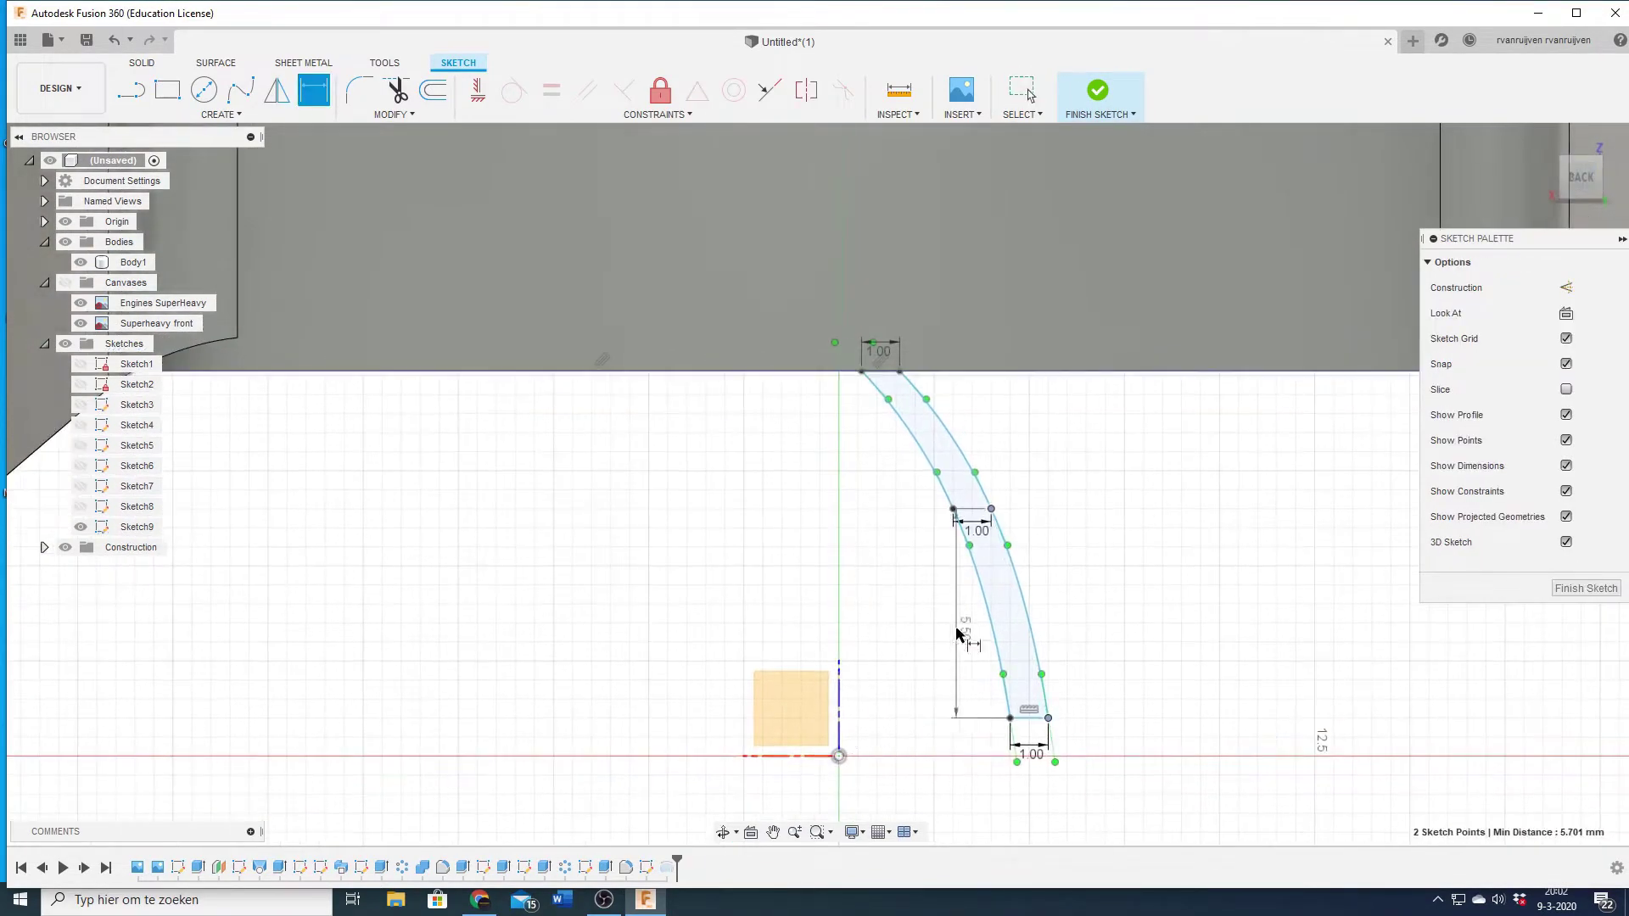
key("l")
left_click(839, 756)
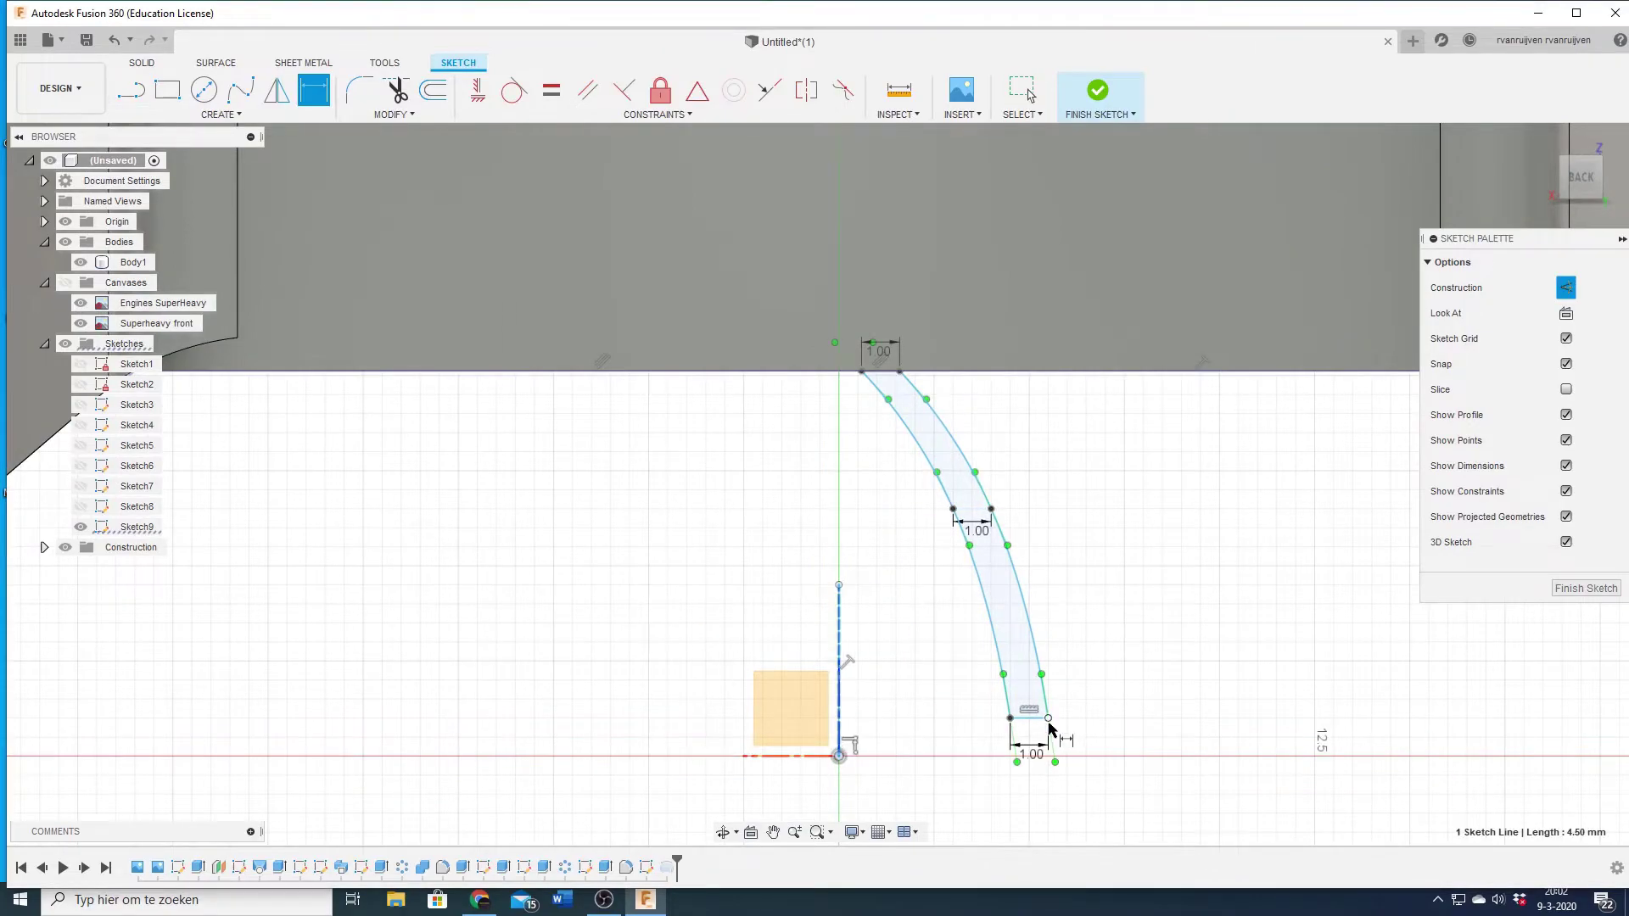
key("Escape")
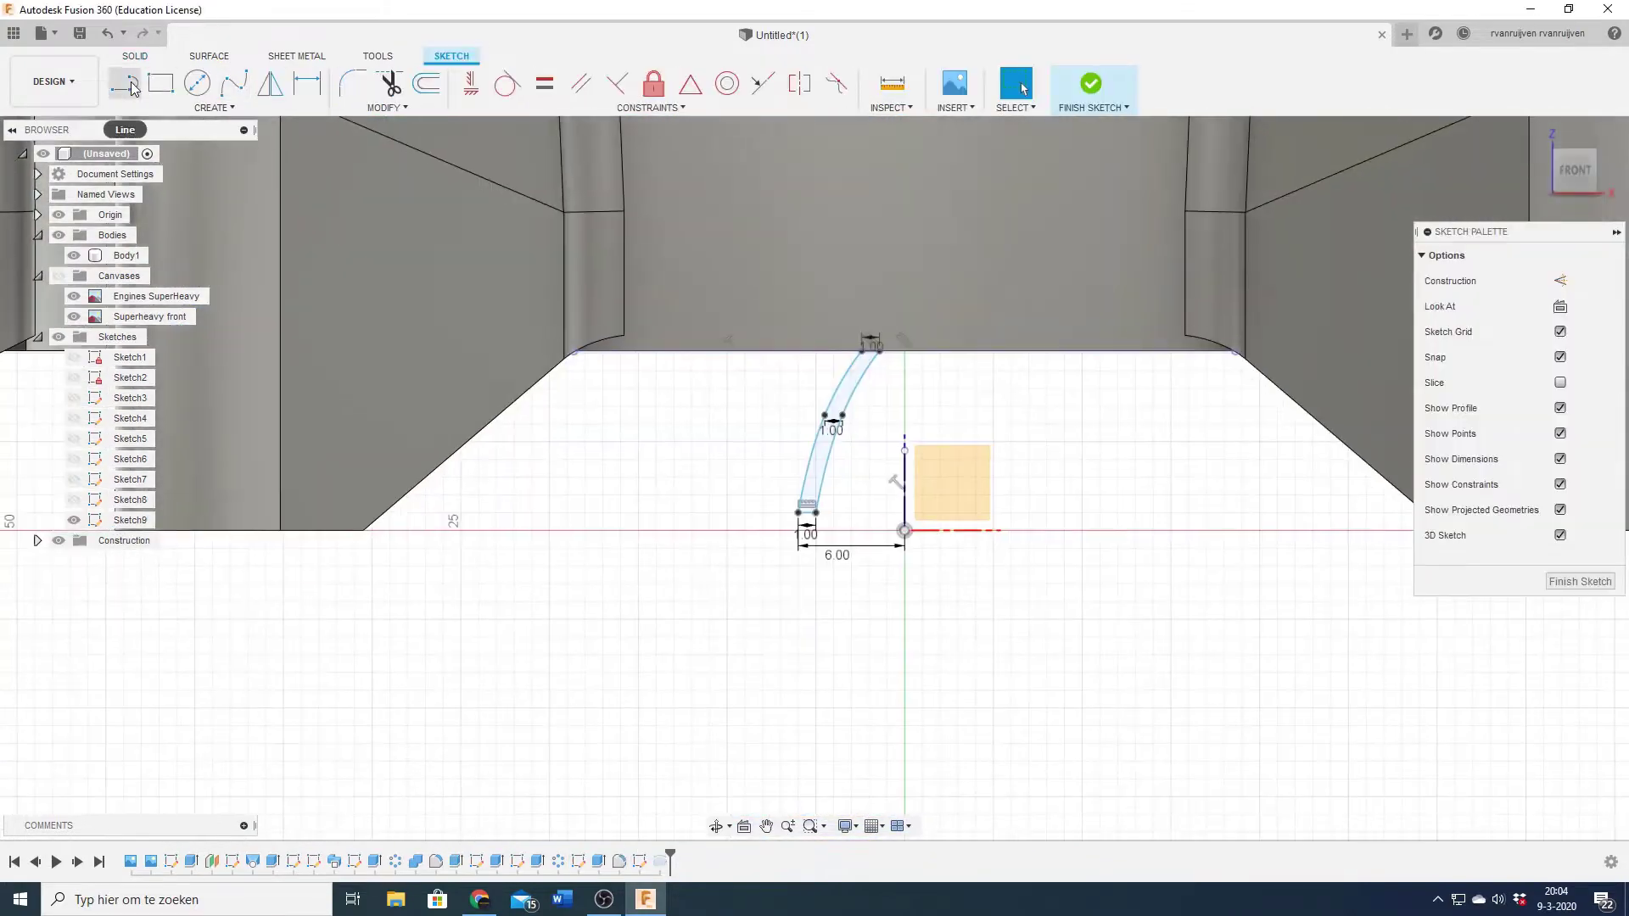
- Adjust the nozzle profile and drop two nozzles from the pattern selection
left_click(608, 348)
scroll(546, 422, "up", 3)
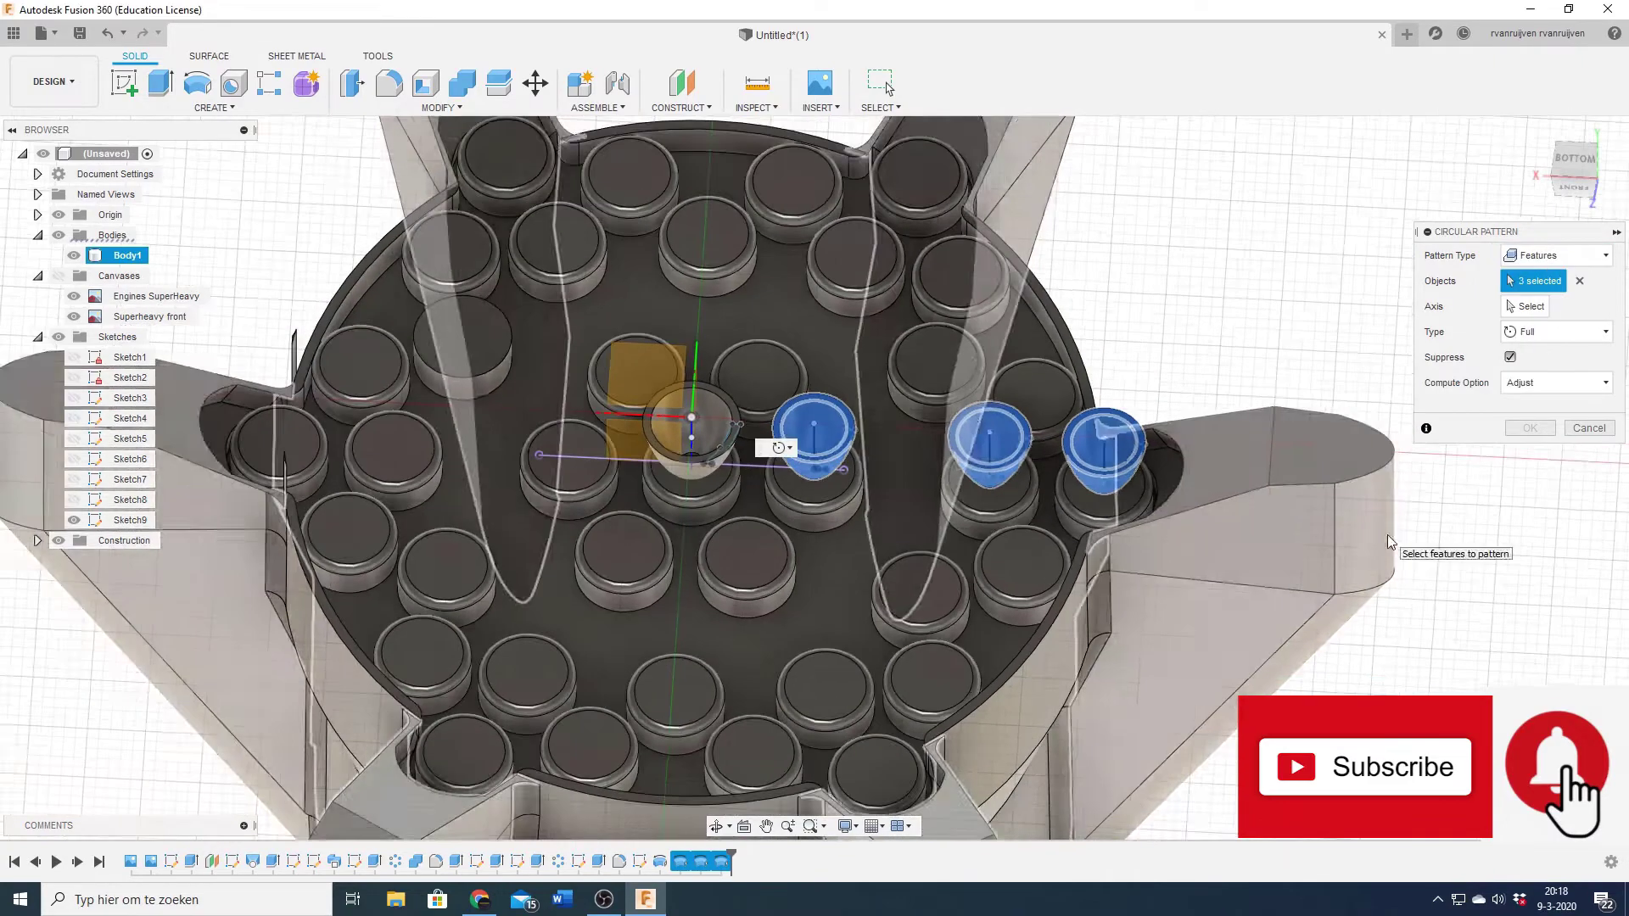
left_click(990, 437)
left_click(834, 428)
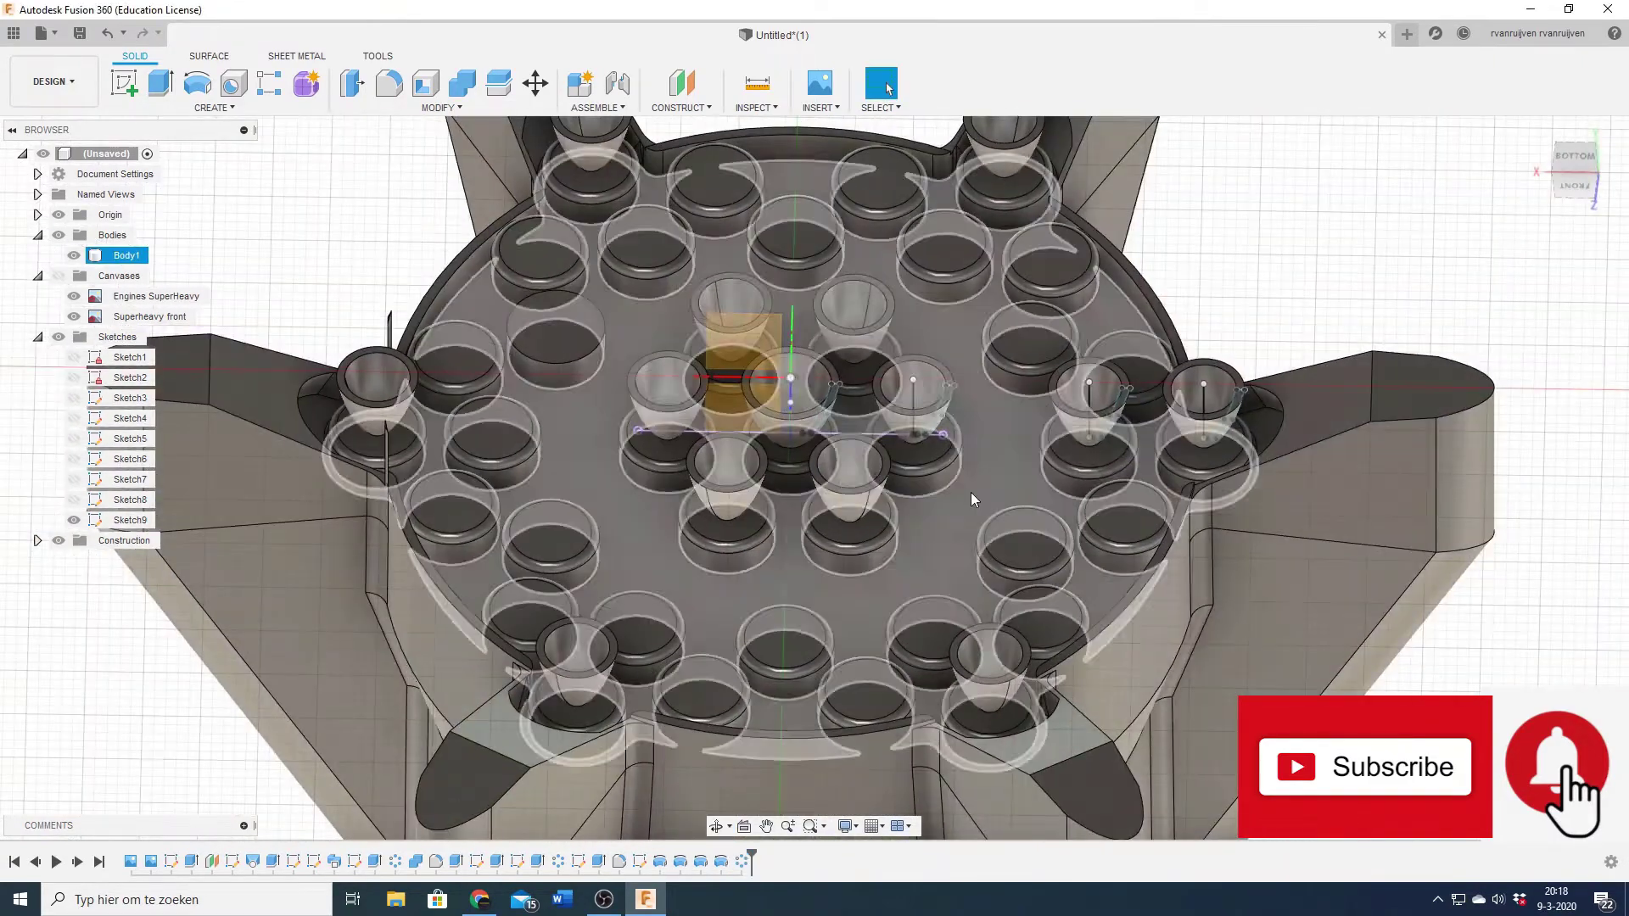
- Circularly pattern the bell nozzle around the plate centre with a reduced copy count
left_click(214, 108)
mouse_move(140, 496)
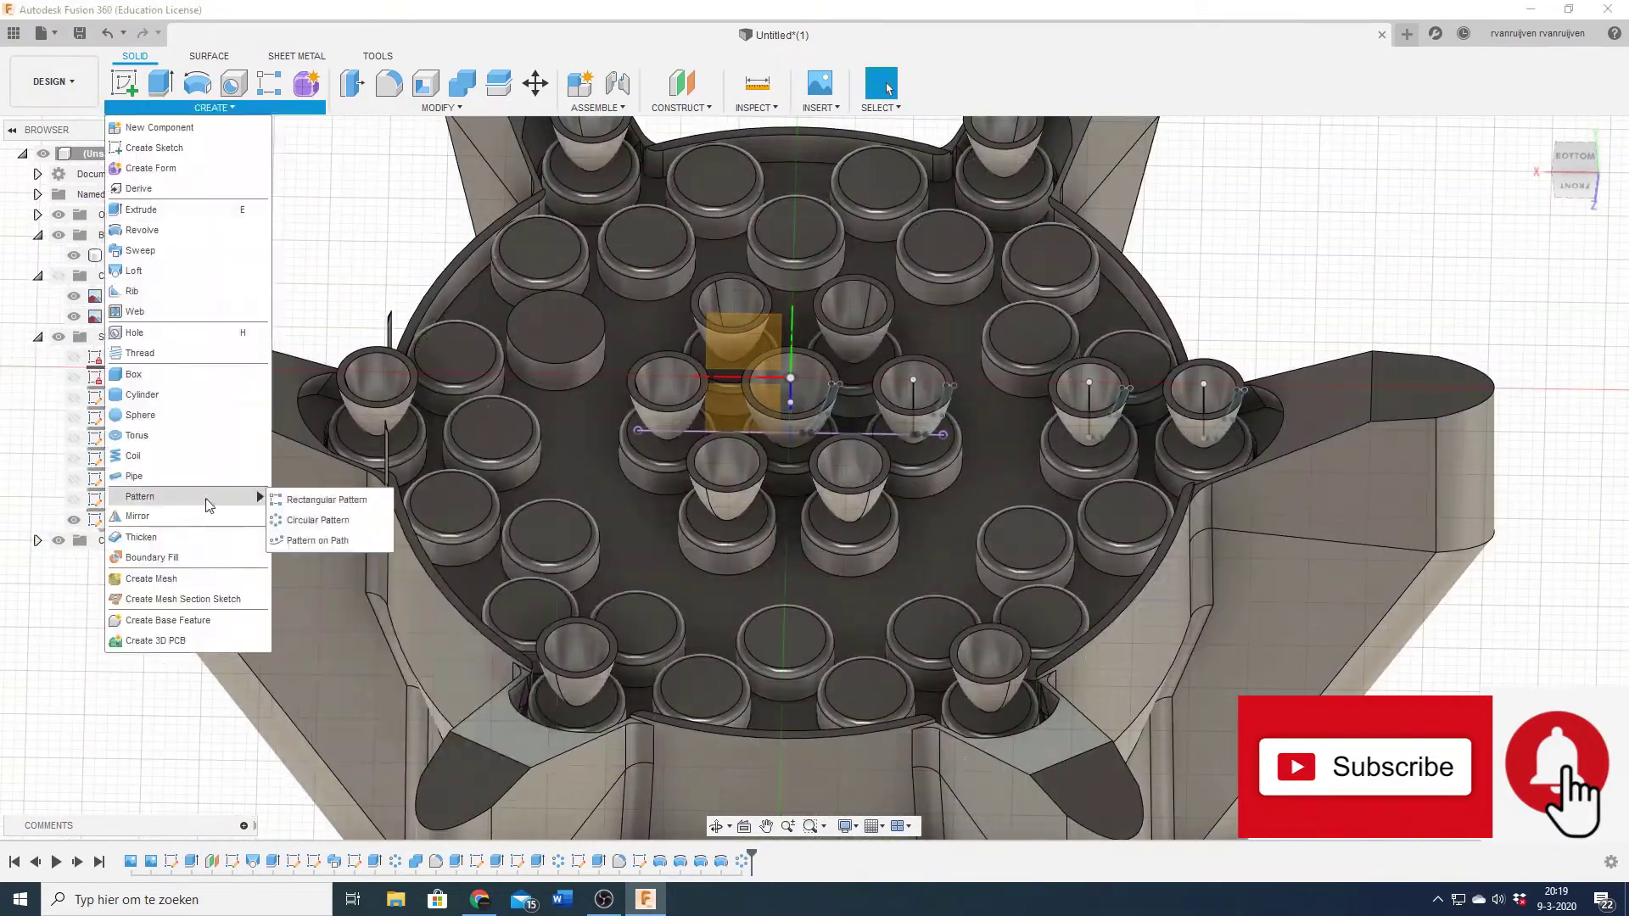
left_click(322, 419)
left_click(1089, 398)
left_click(1046, 523)
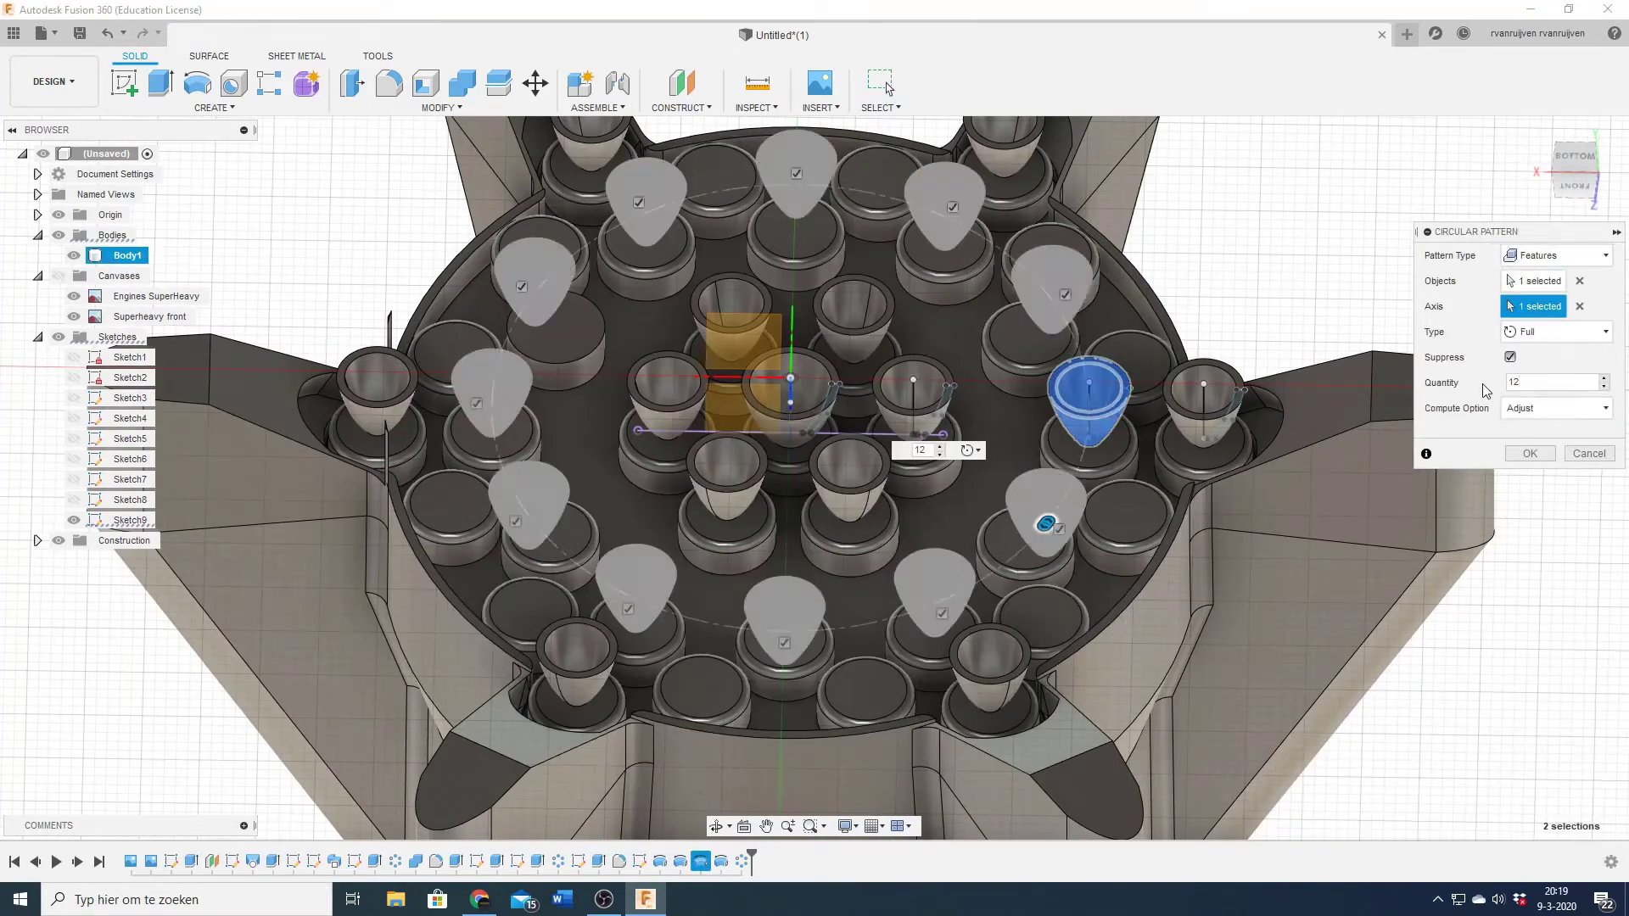
left_click(1605, 387)
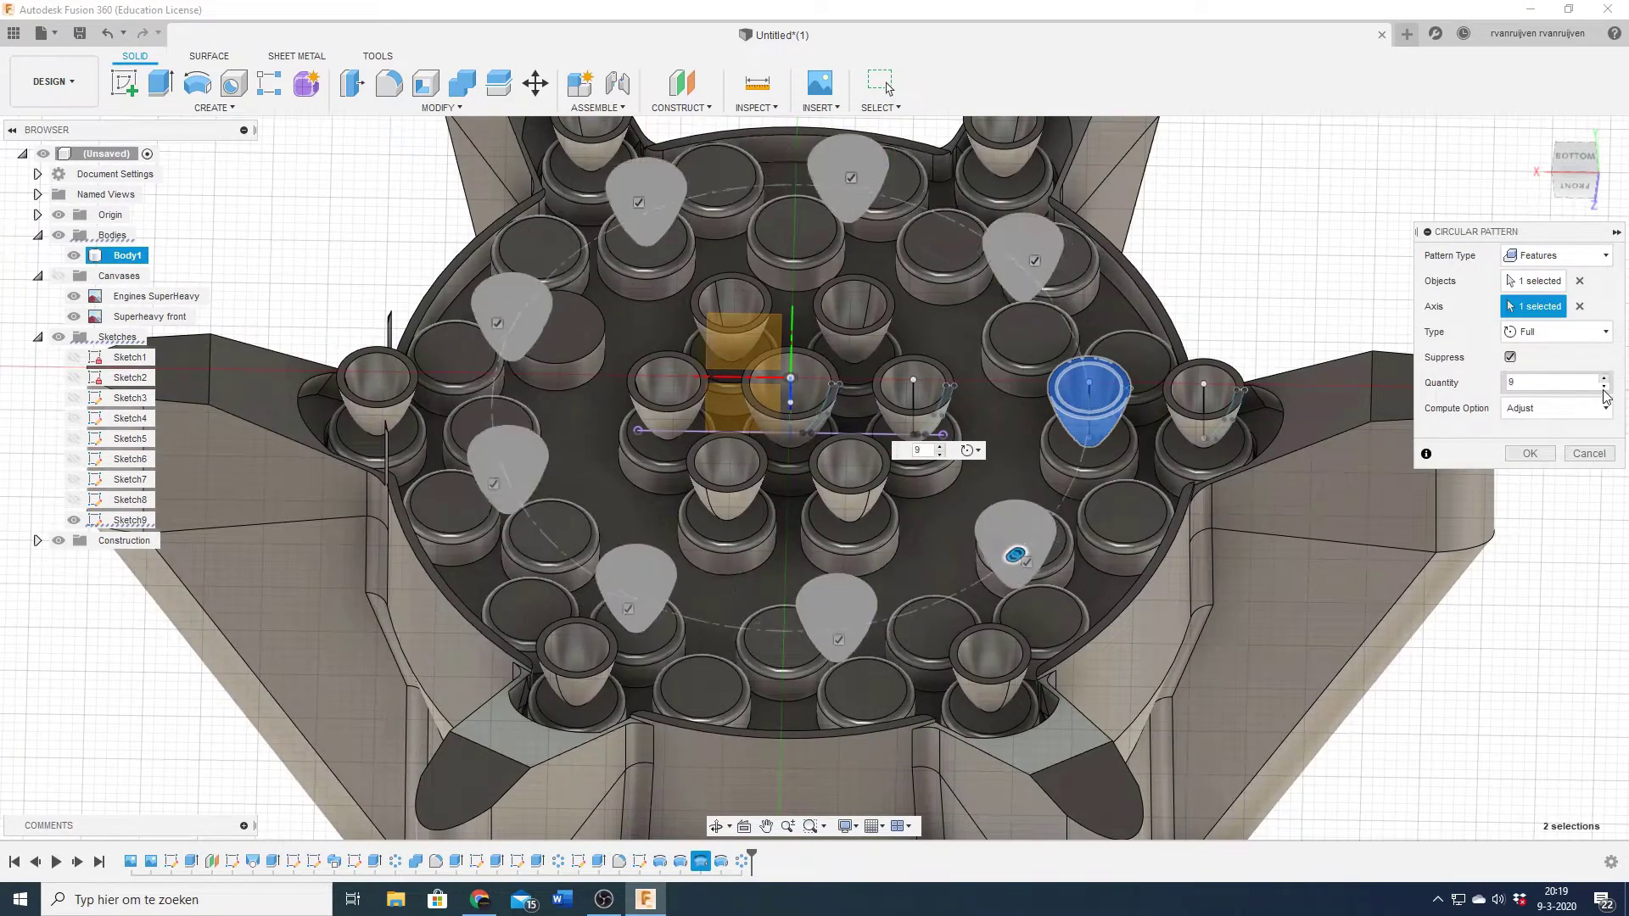
left_click(1530, 453)
middle_click_drag(1054, 571, 1129, 596, "shift")
double_click(130, 499)
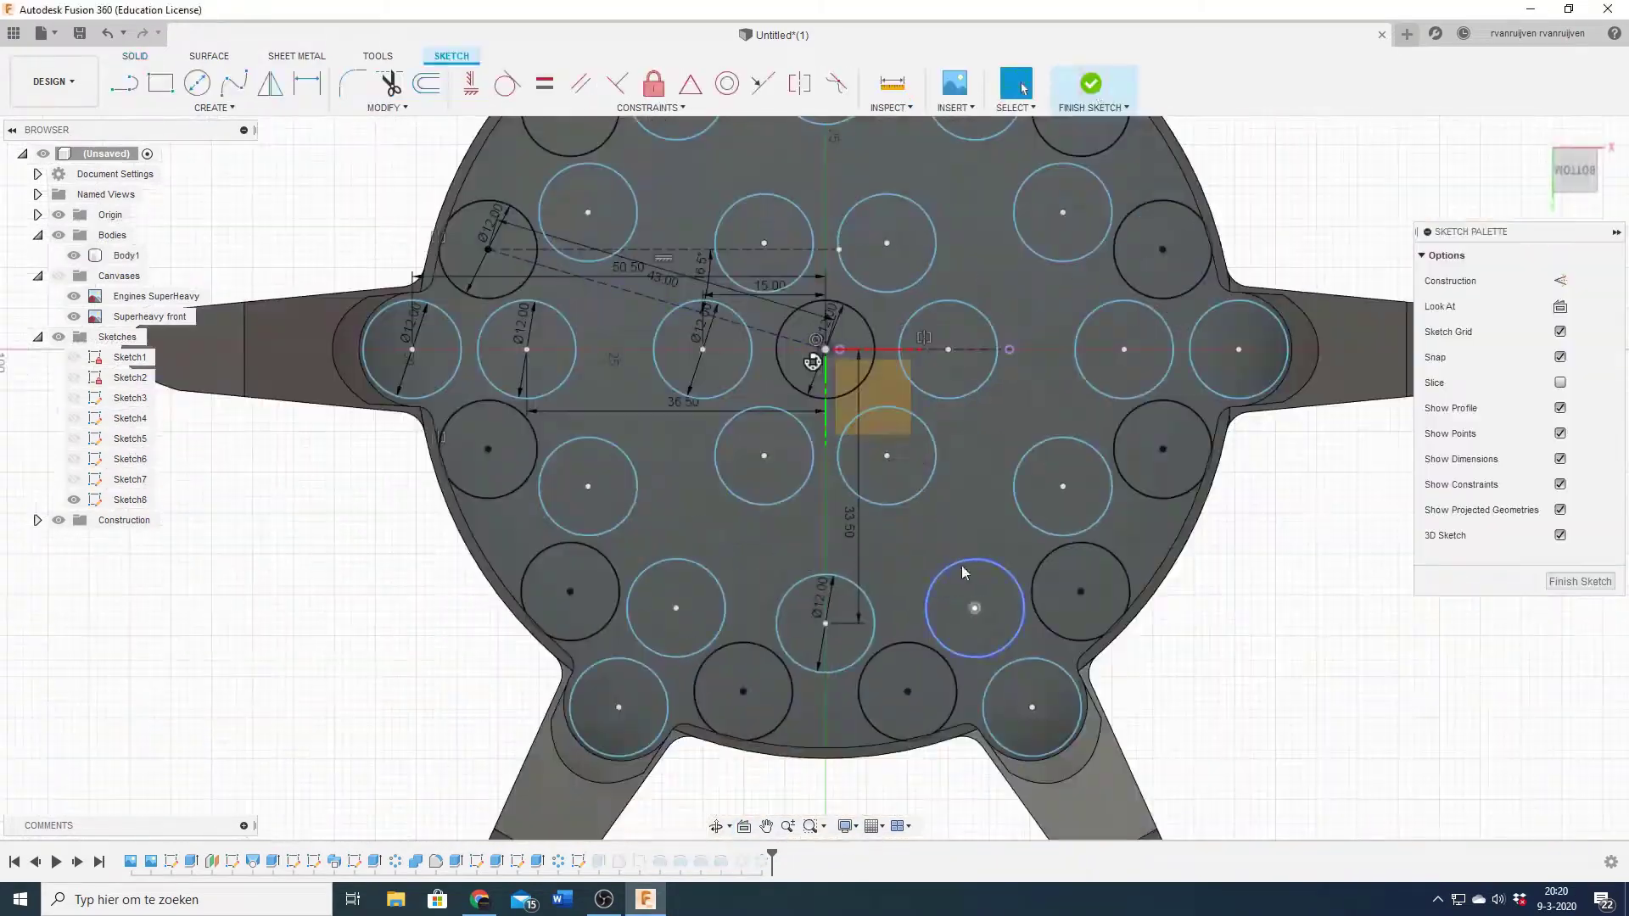
- Start a side-plane sketch 33.50 mm from the centre and project the nozzle edge into it
left_click(1092, 84)
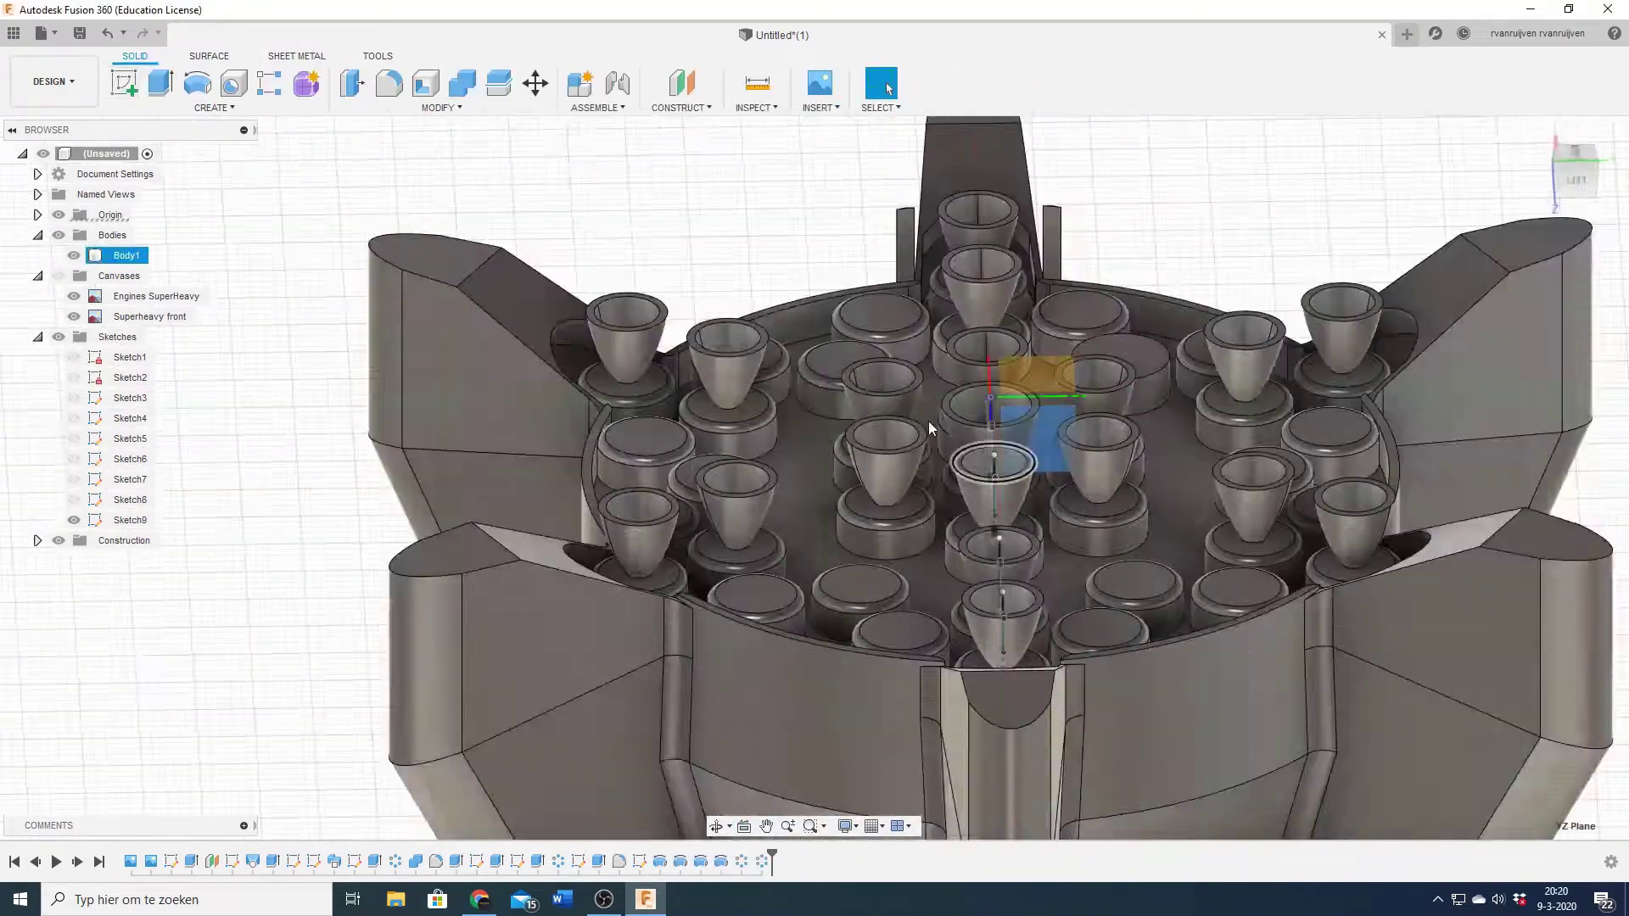
key("d")
middle_click_drag(743, 530, 714, 527, "shift")
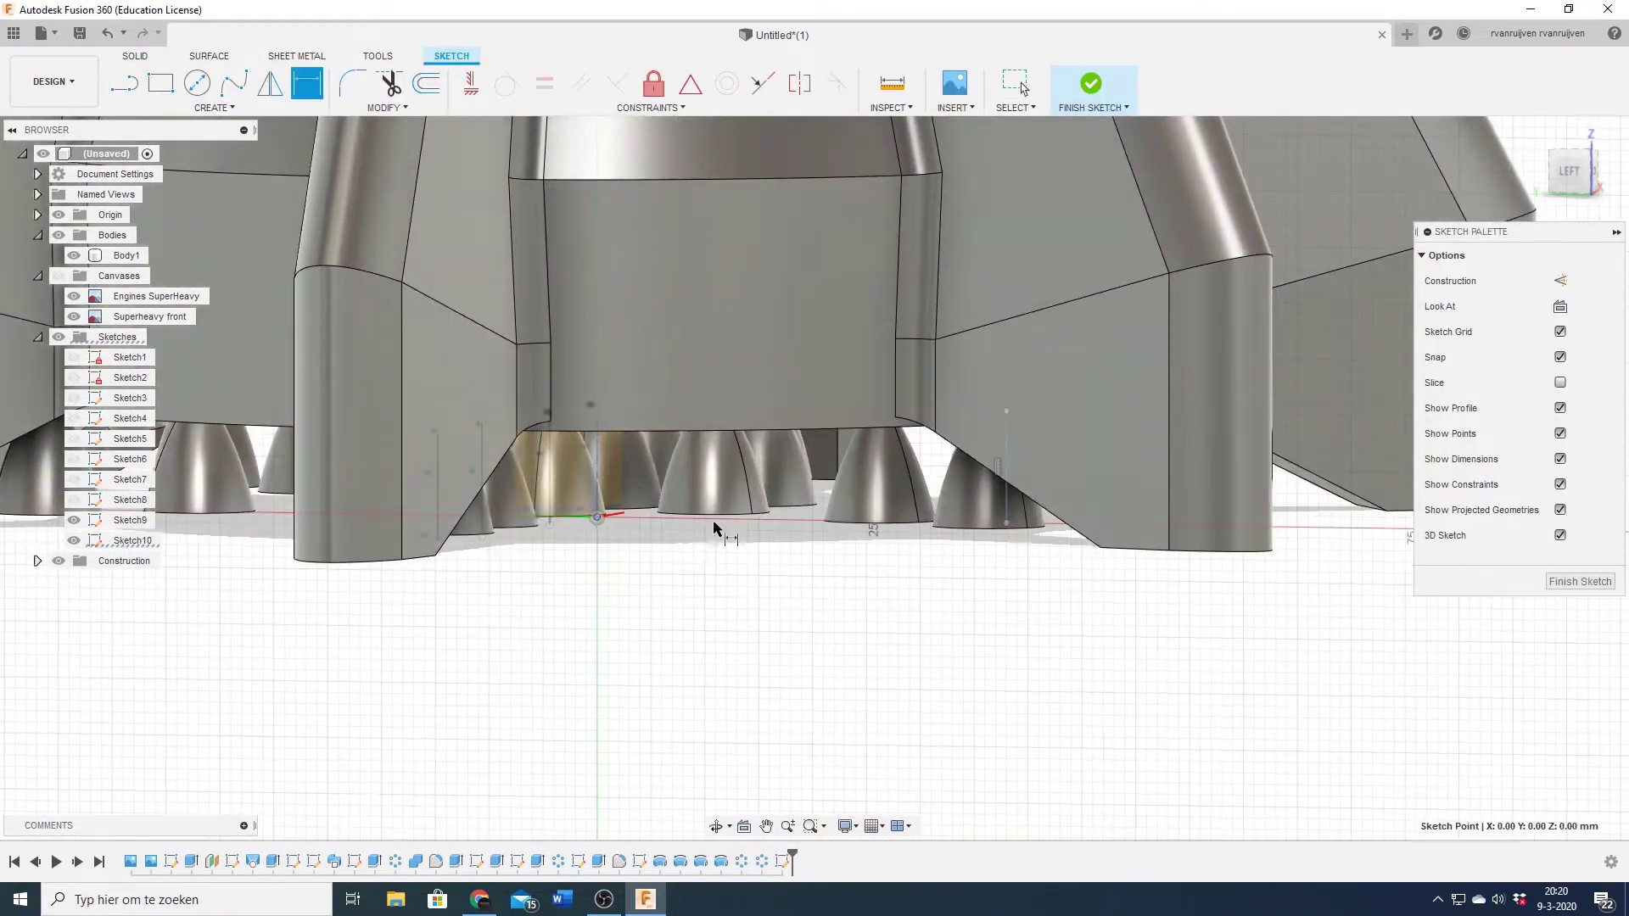
key("Return")
scroll(999, 419, "up", 5)
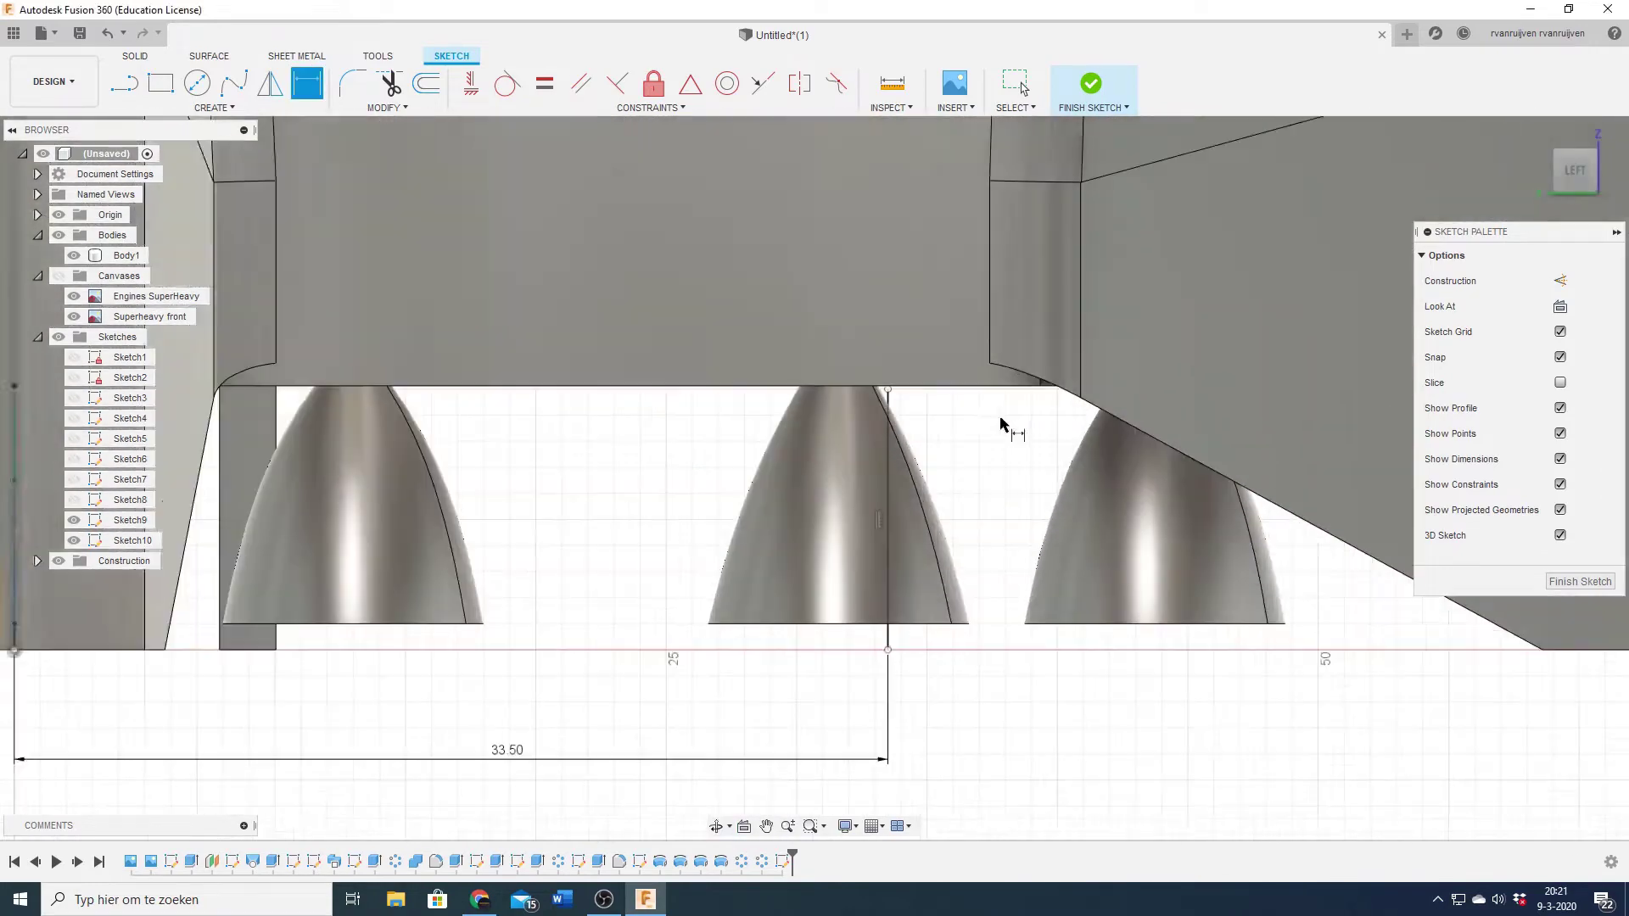
key("p")
left_click(900, 347)
key("Return")
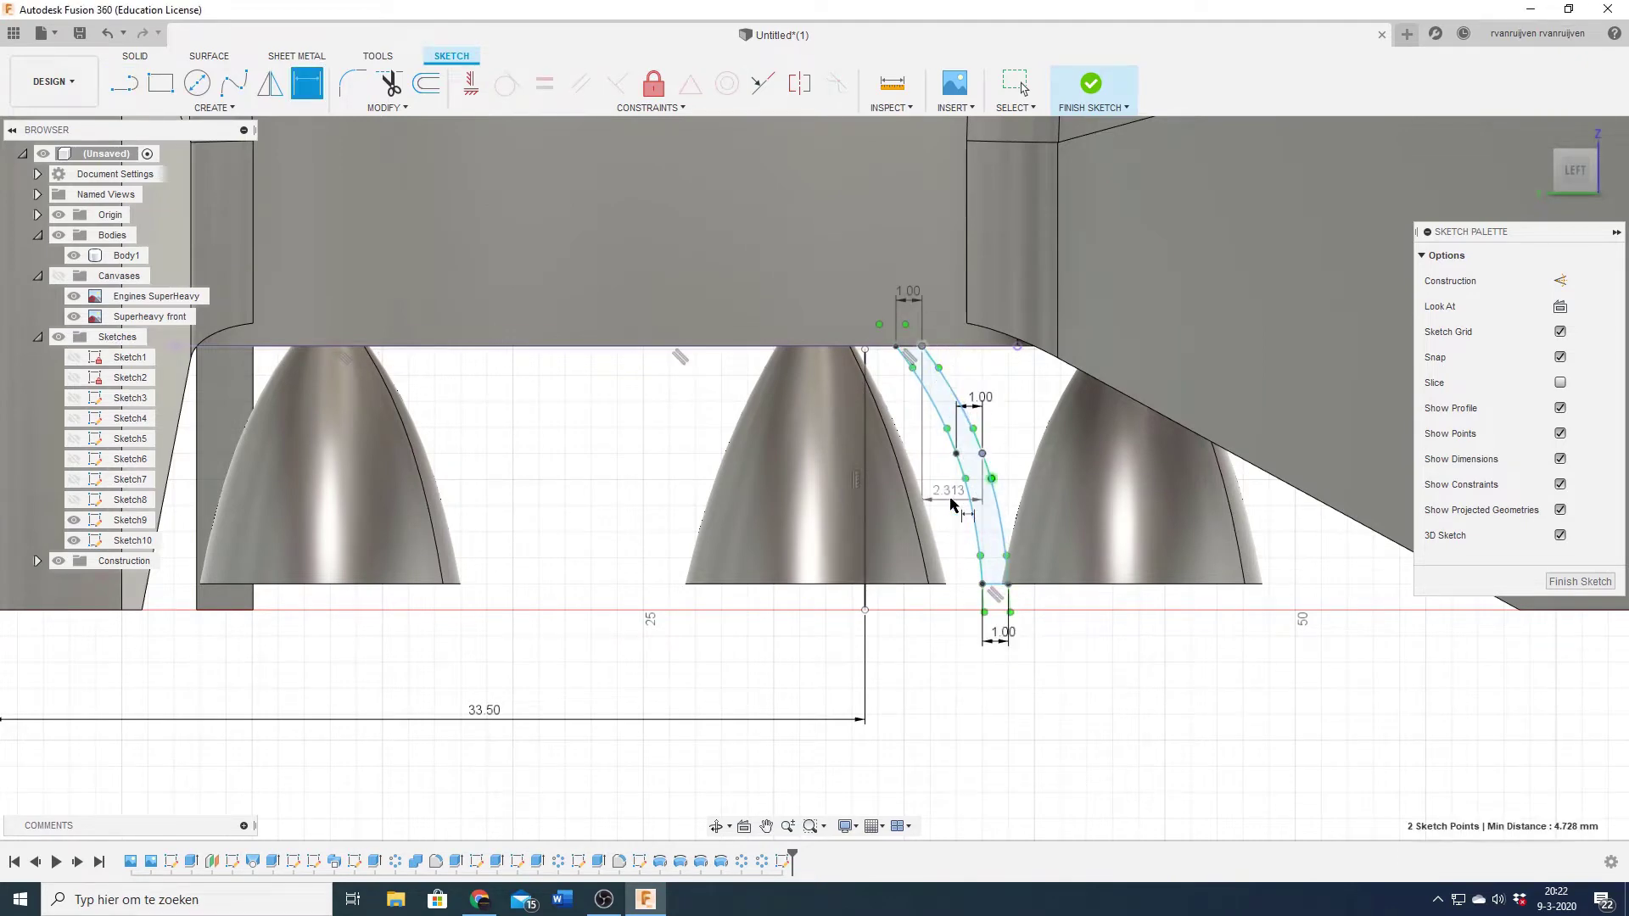
- Dimension the curved profile (2.313 and 1.00 mm walls) and fix its inner curve midpoint
key("Escape")
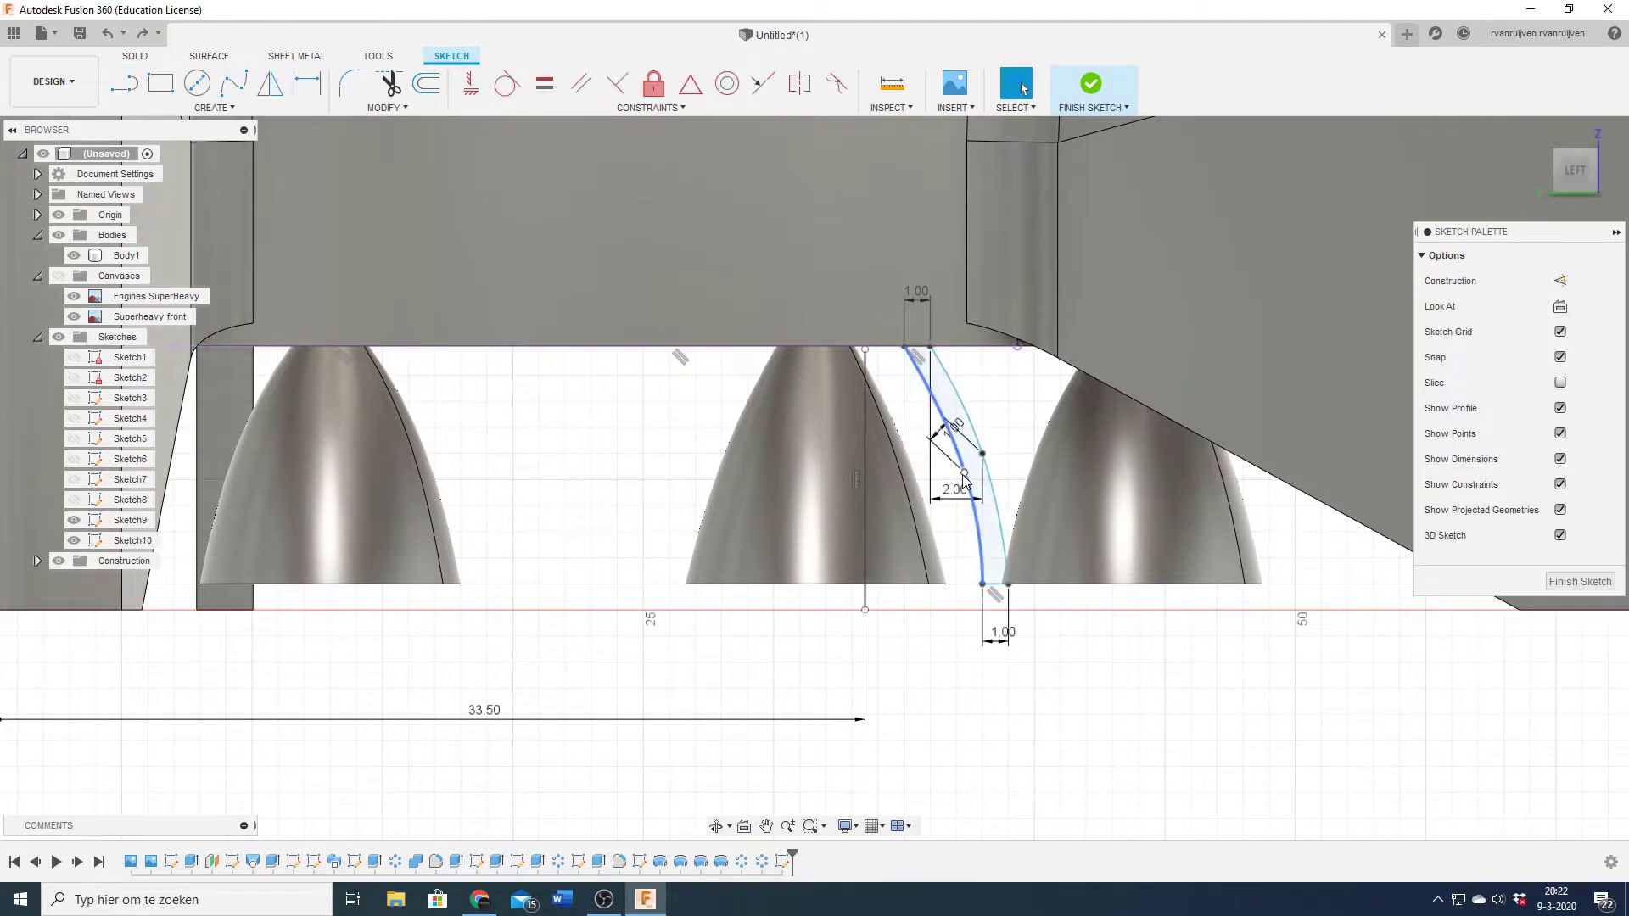
scroll(1102, 467, "up", 3)
key("d")
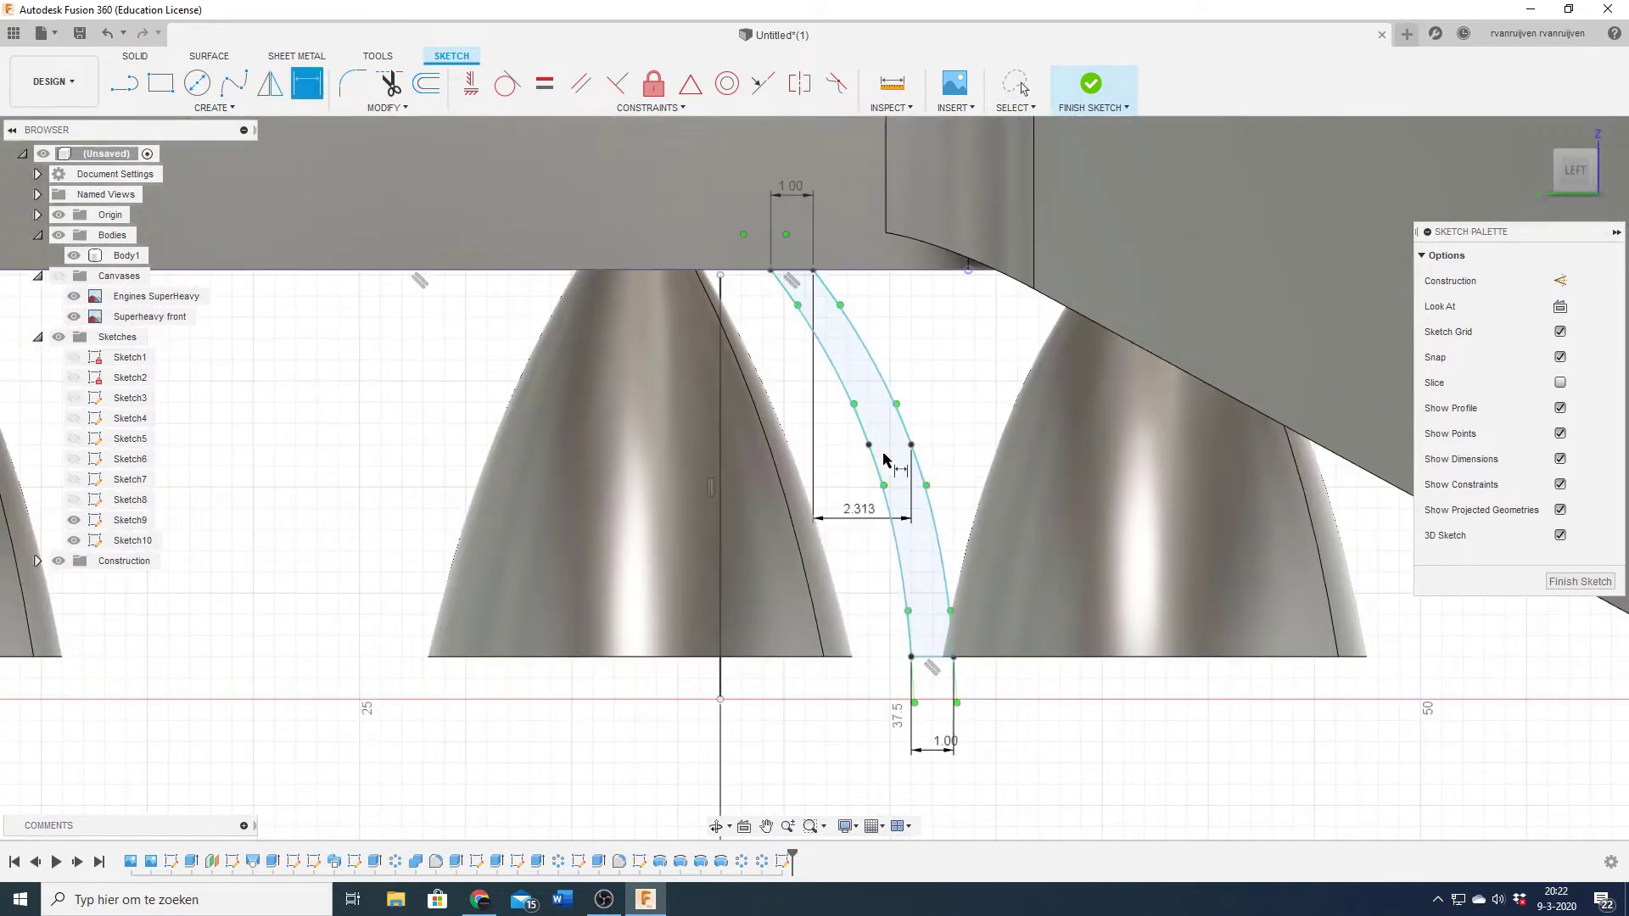
key("Return")
left_click(653, 82)
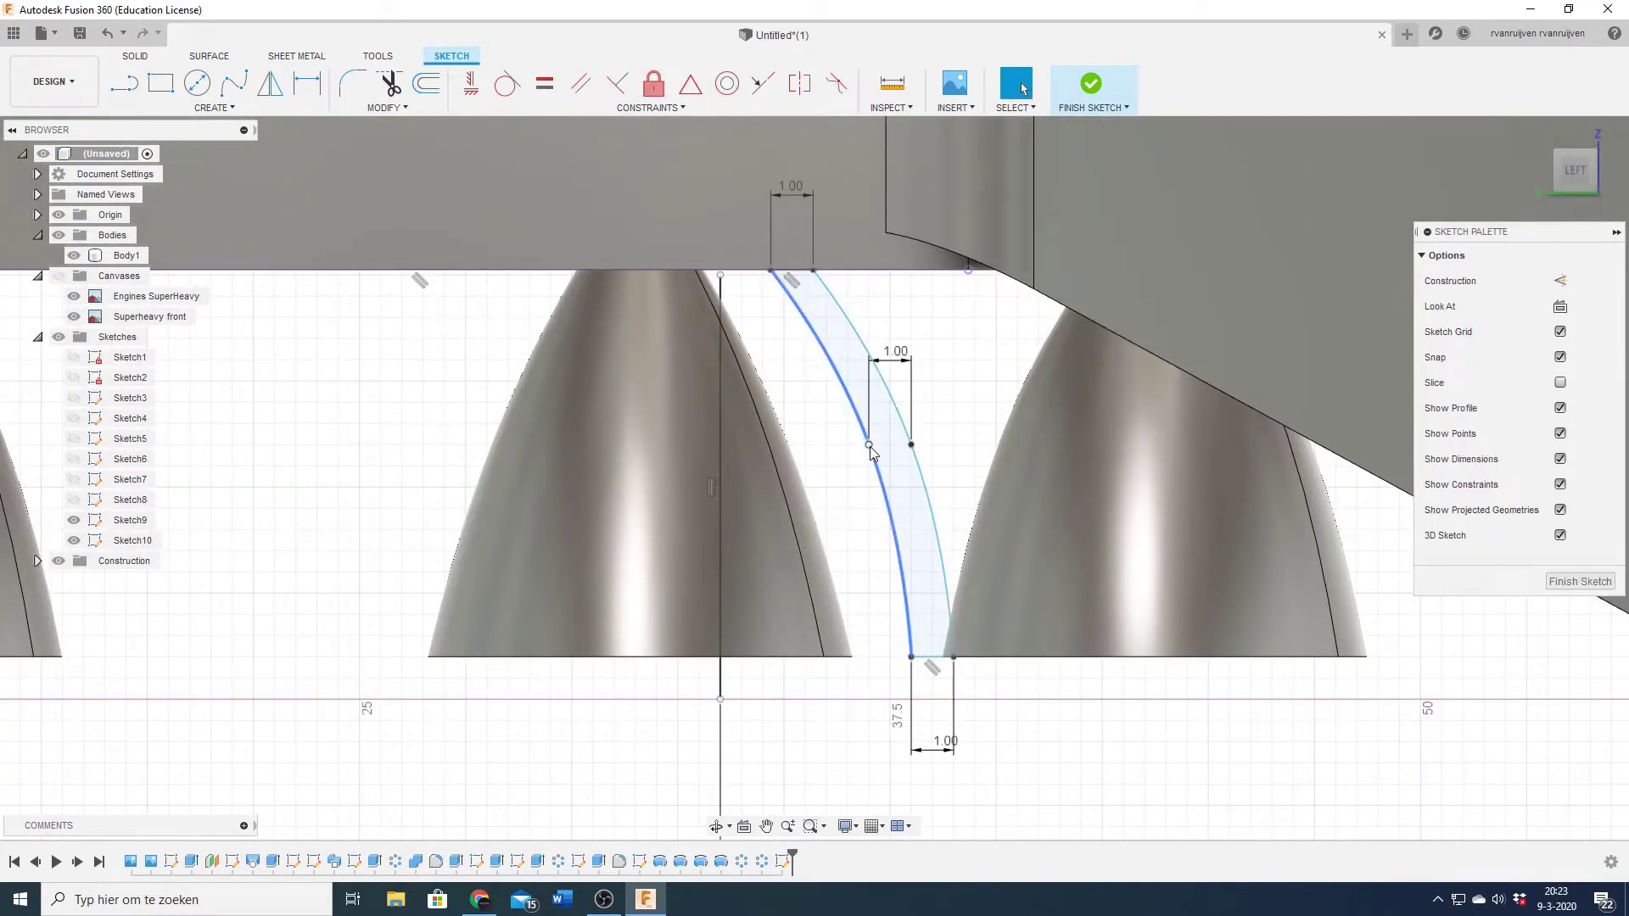
left_click(868, 446)
scroll(822, 433, "up", 3)
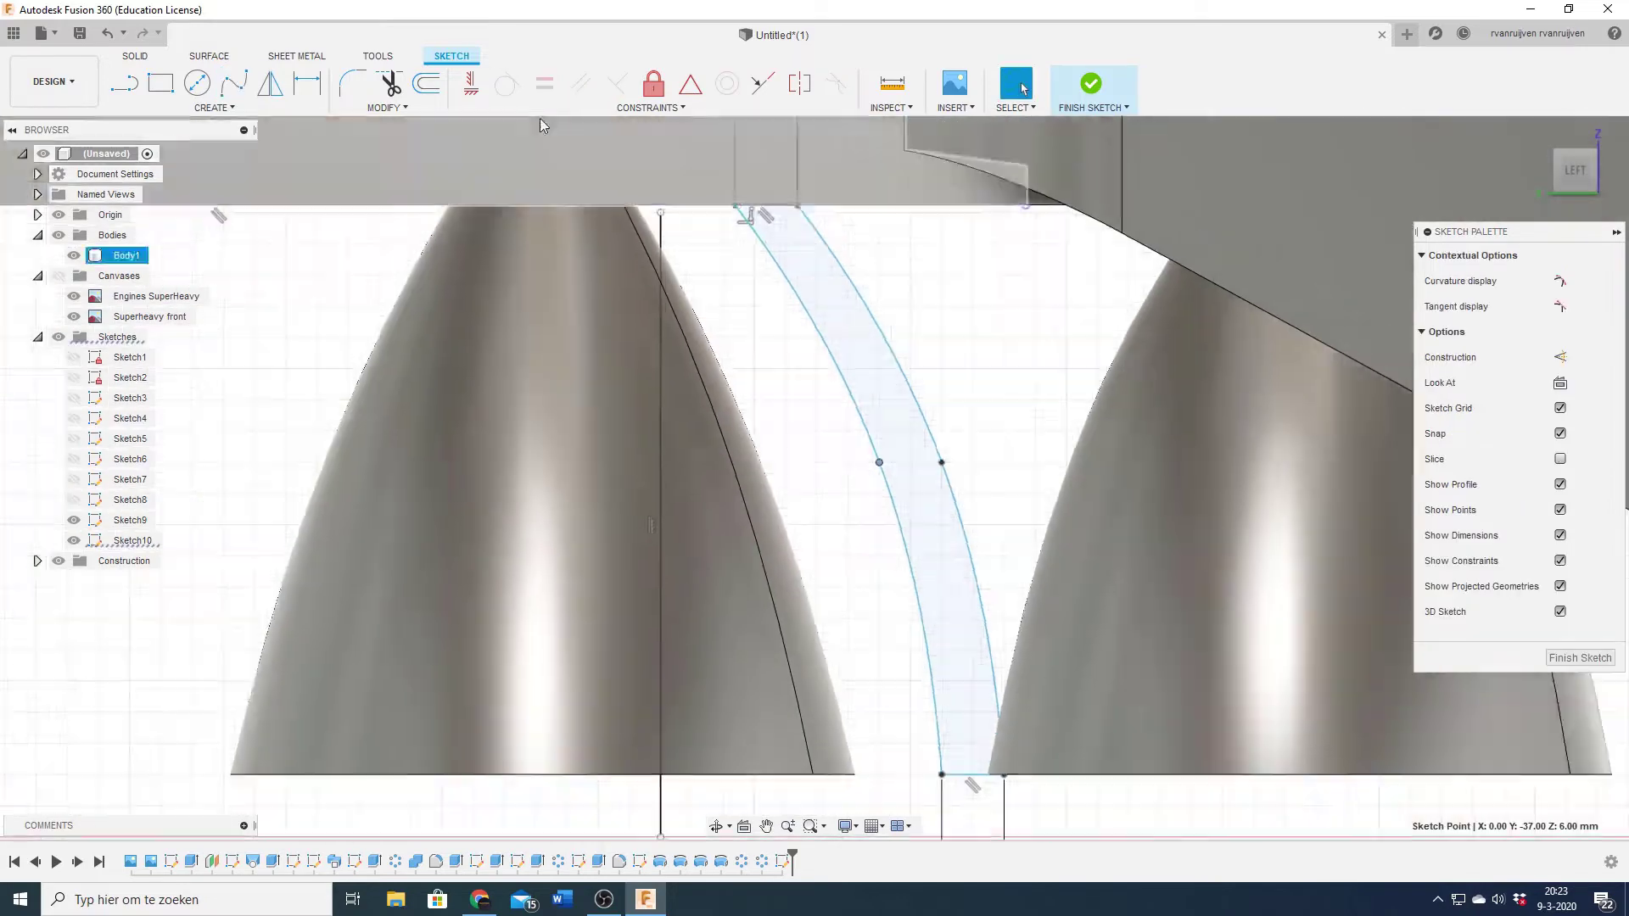
key("d")
scroll(779, 303, "down", 2)
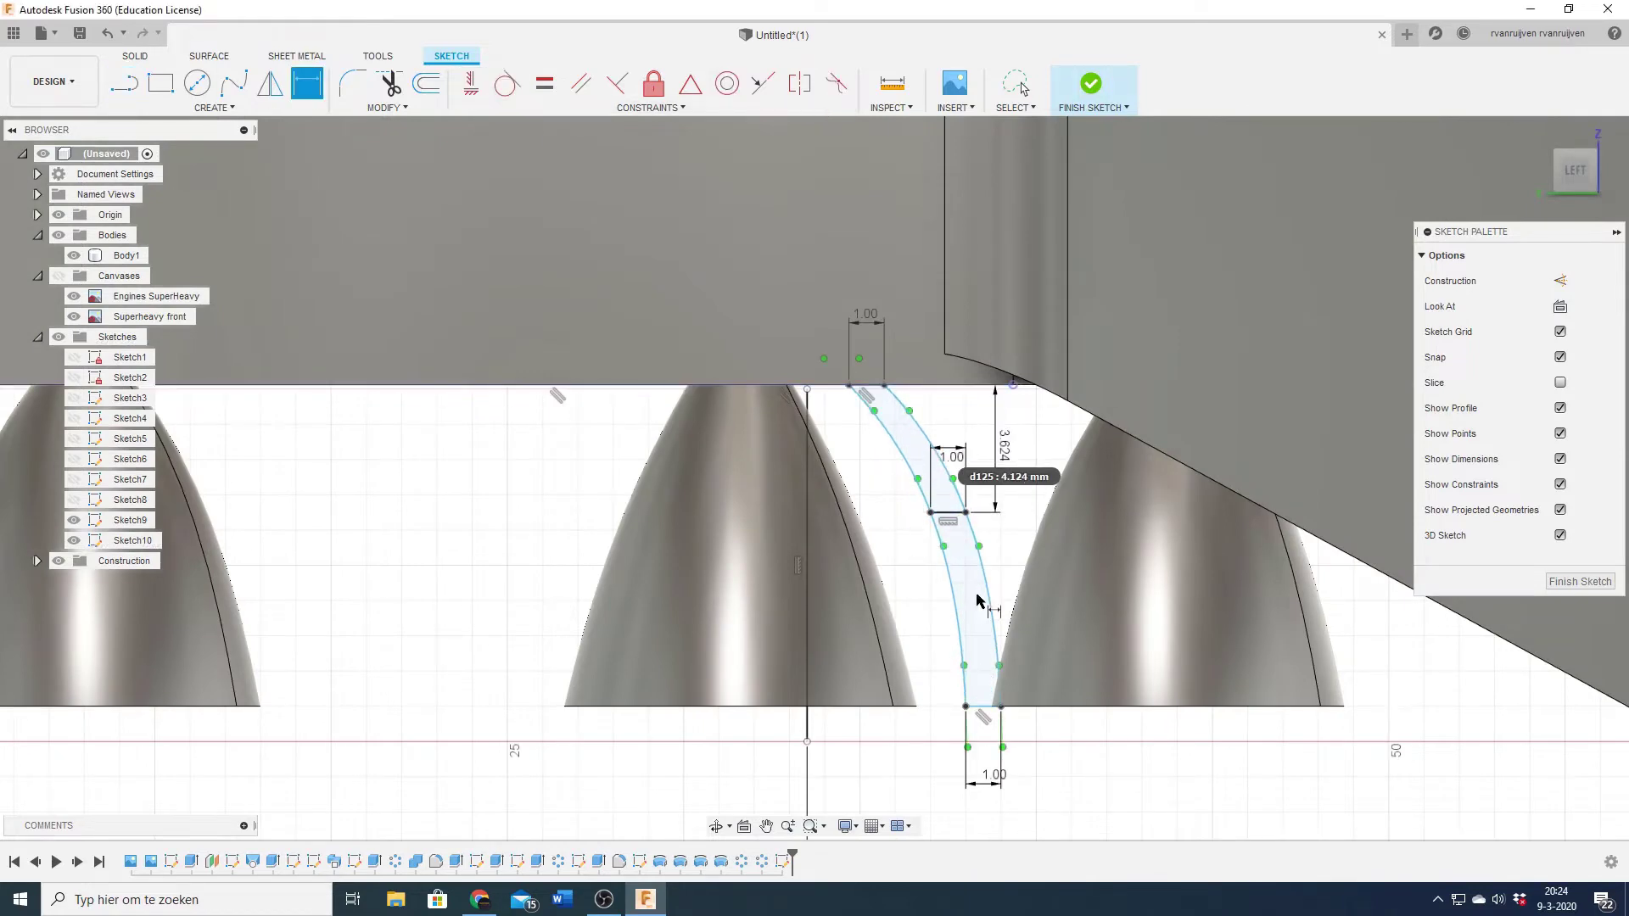
key("Escape")
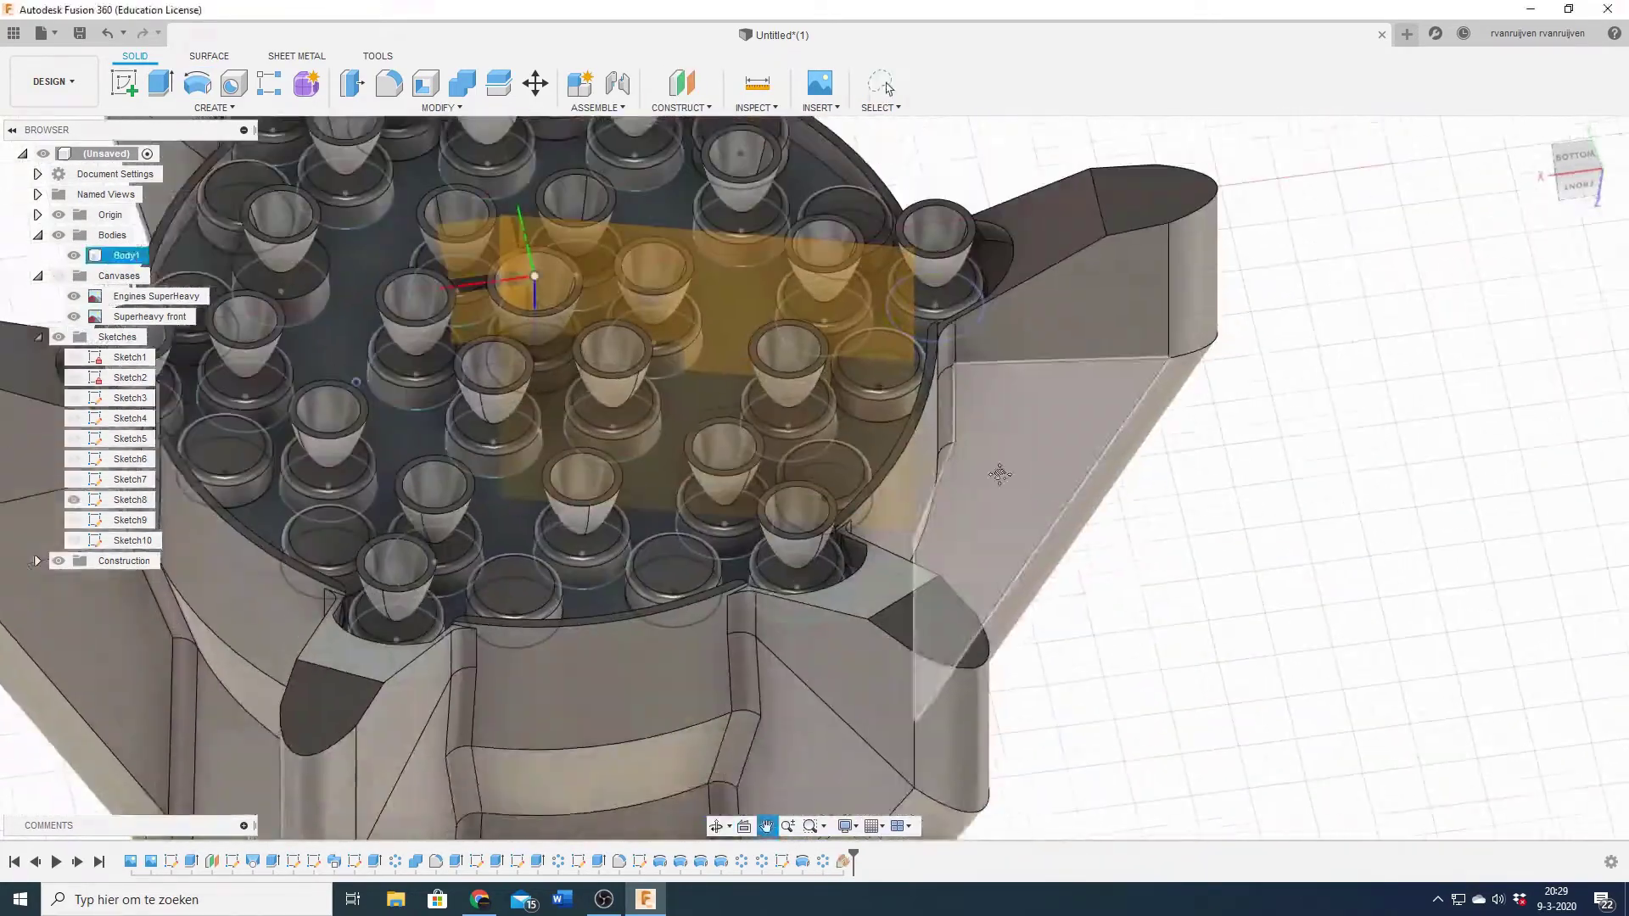
- Confirm the angled construction plane and start a sketch on it for the 43.00 mm line
left_click(886, 87)
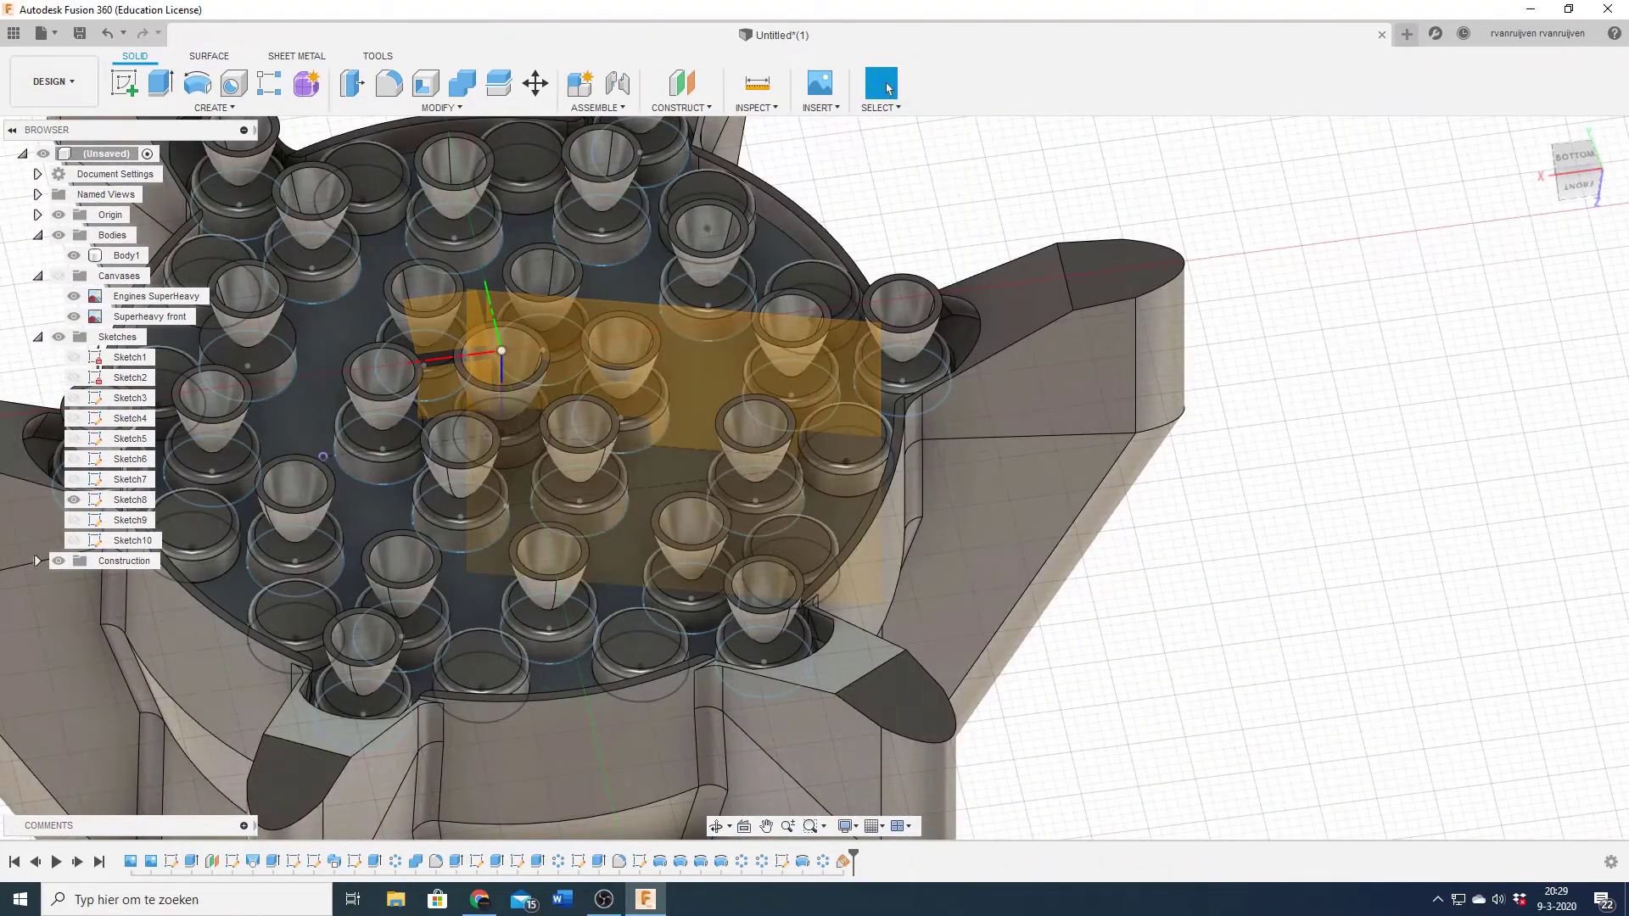
double_click(529, 259)
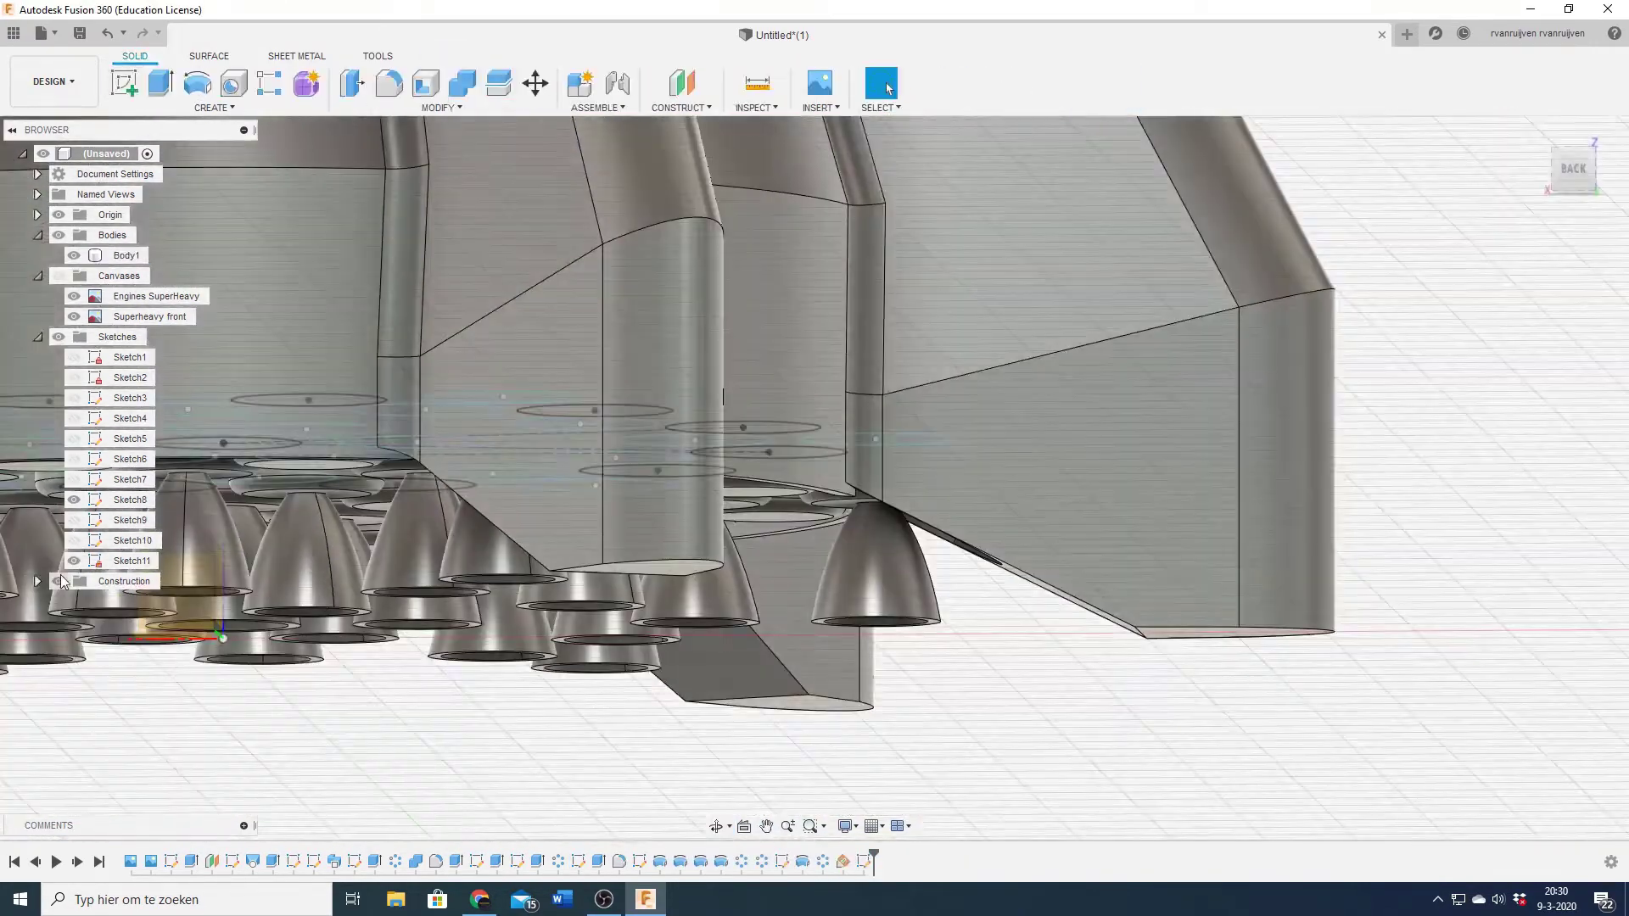
key("l")
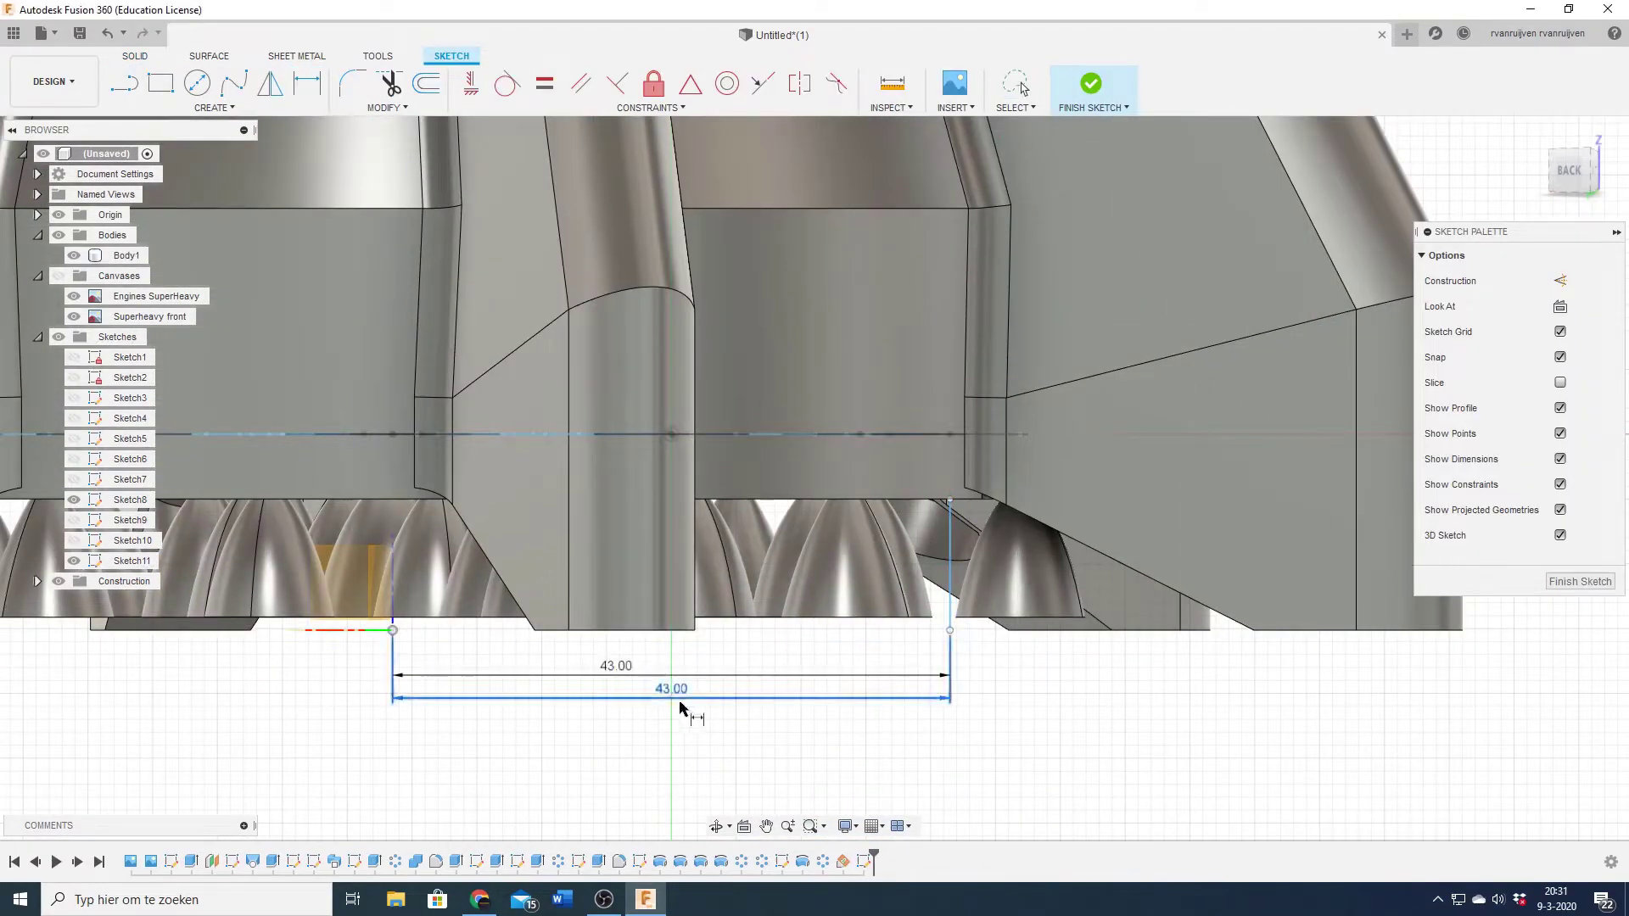
- Finish the bell spline, dimension its 1.50, 2.00 and 1.00 mm widths, and add the top line
scroll(915, 479, "up", 4)
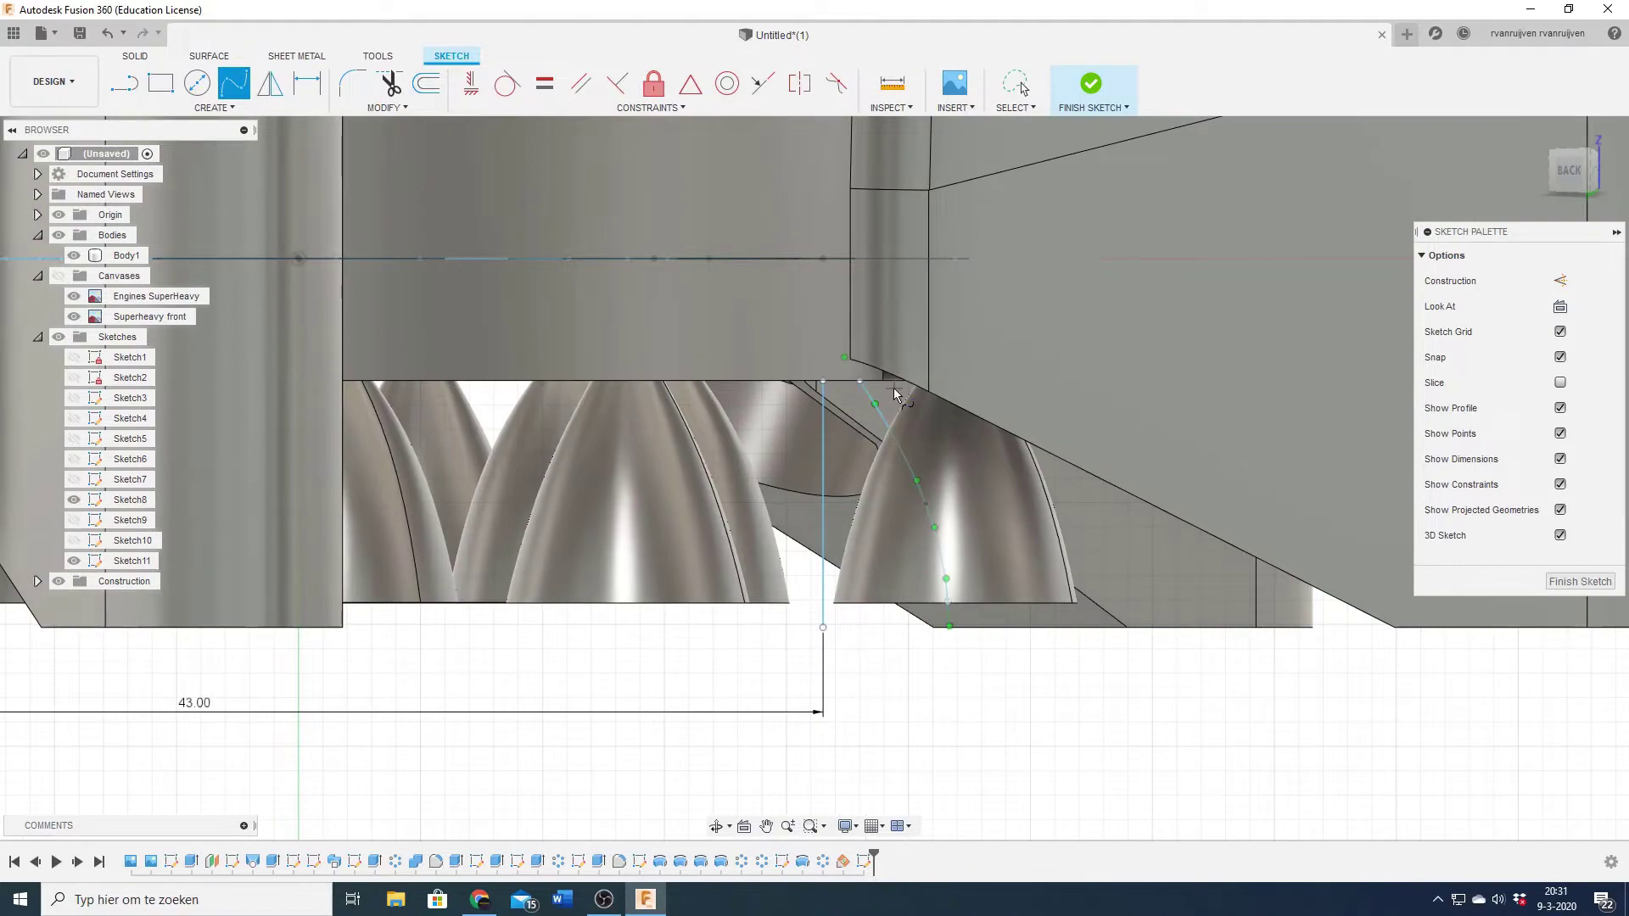
scroll(942, 619, "up", 5)
key("Escape")
scroll(849, 577, "up", 3)
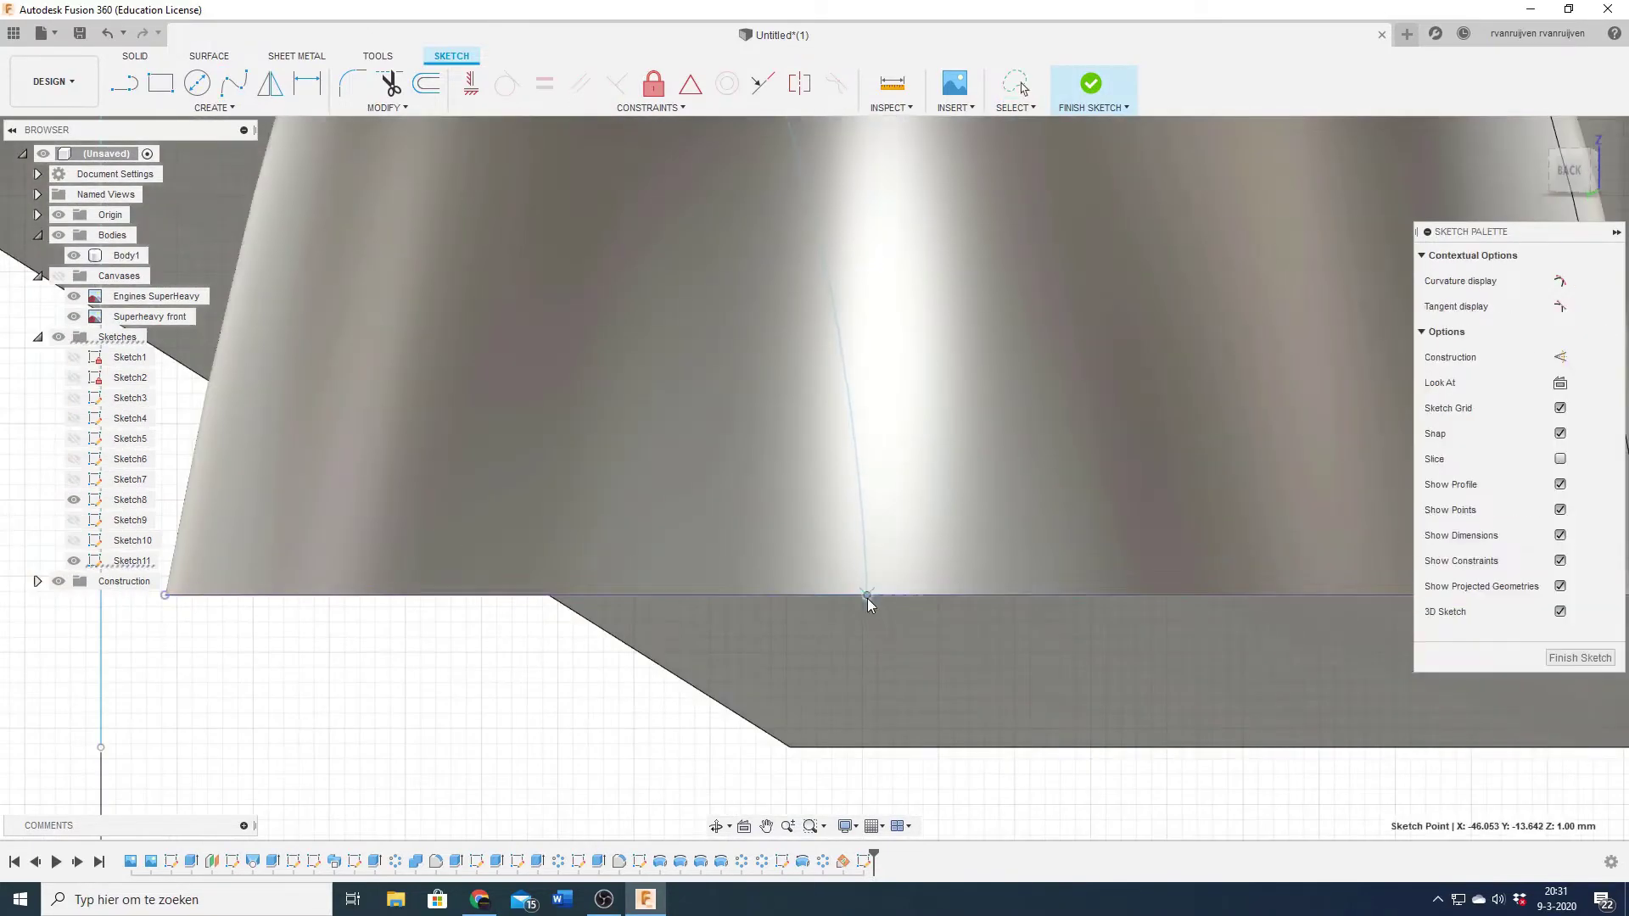
scroll(867, 598, "down", 5)
key("d")
scroll(708, 272, "up", 5)
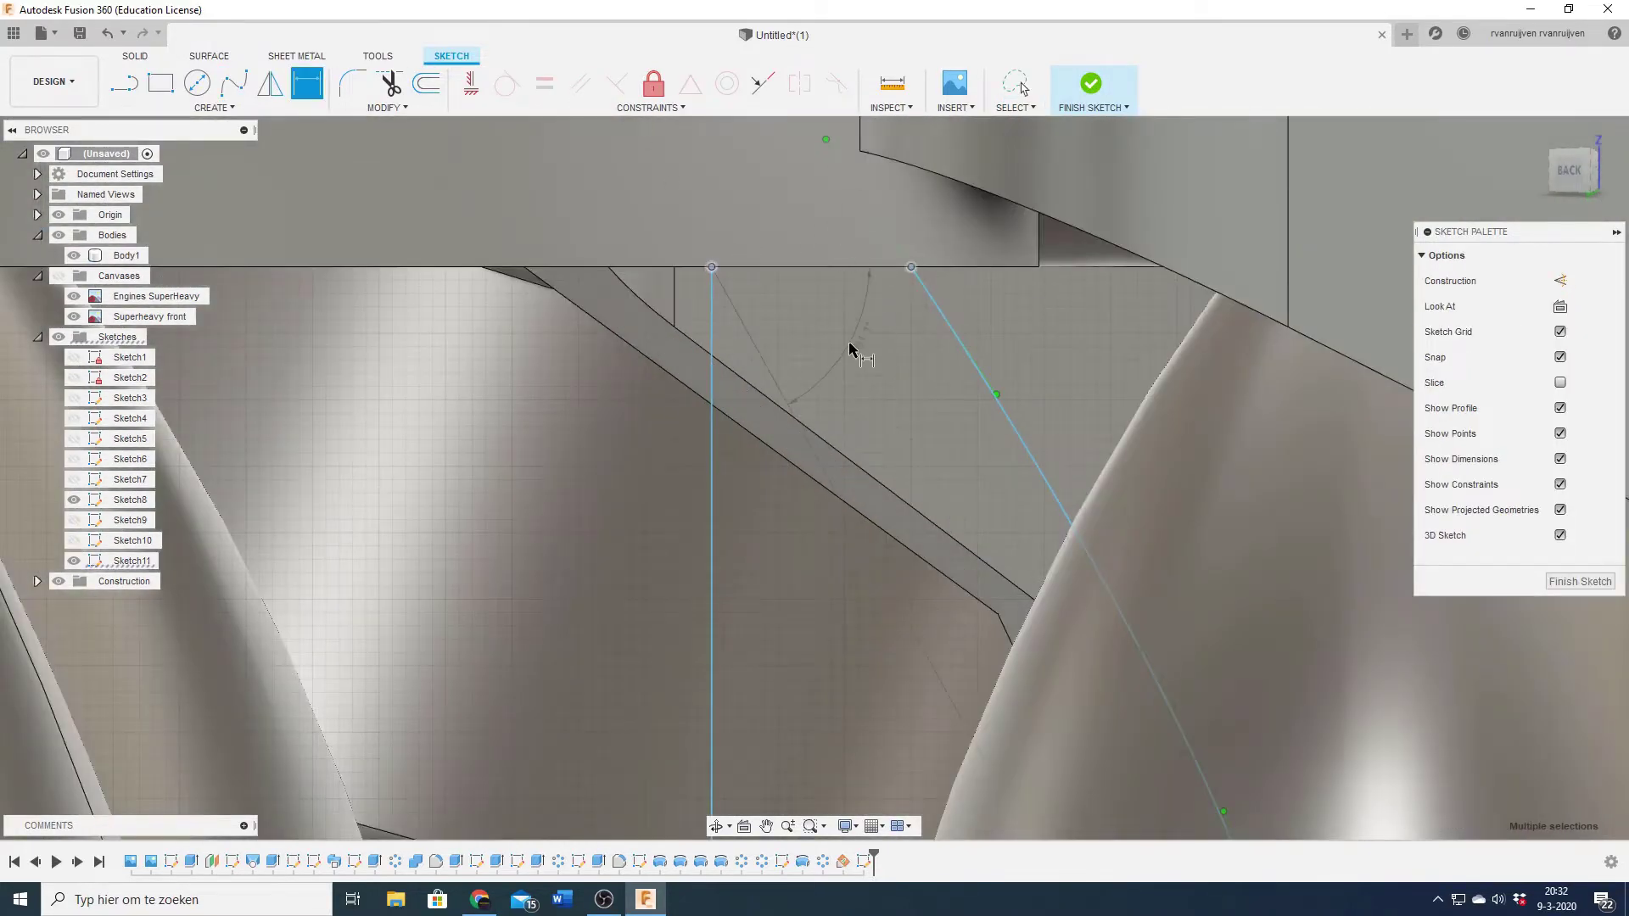
scroll(883, 407, "down", 4)
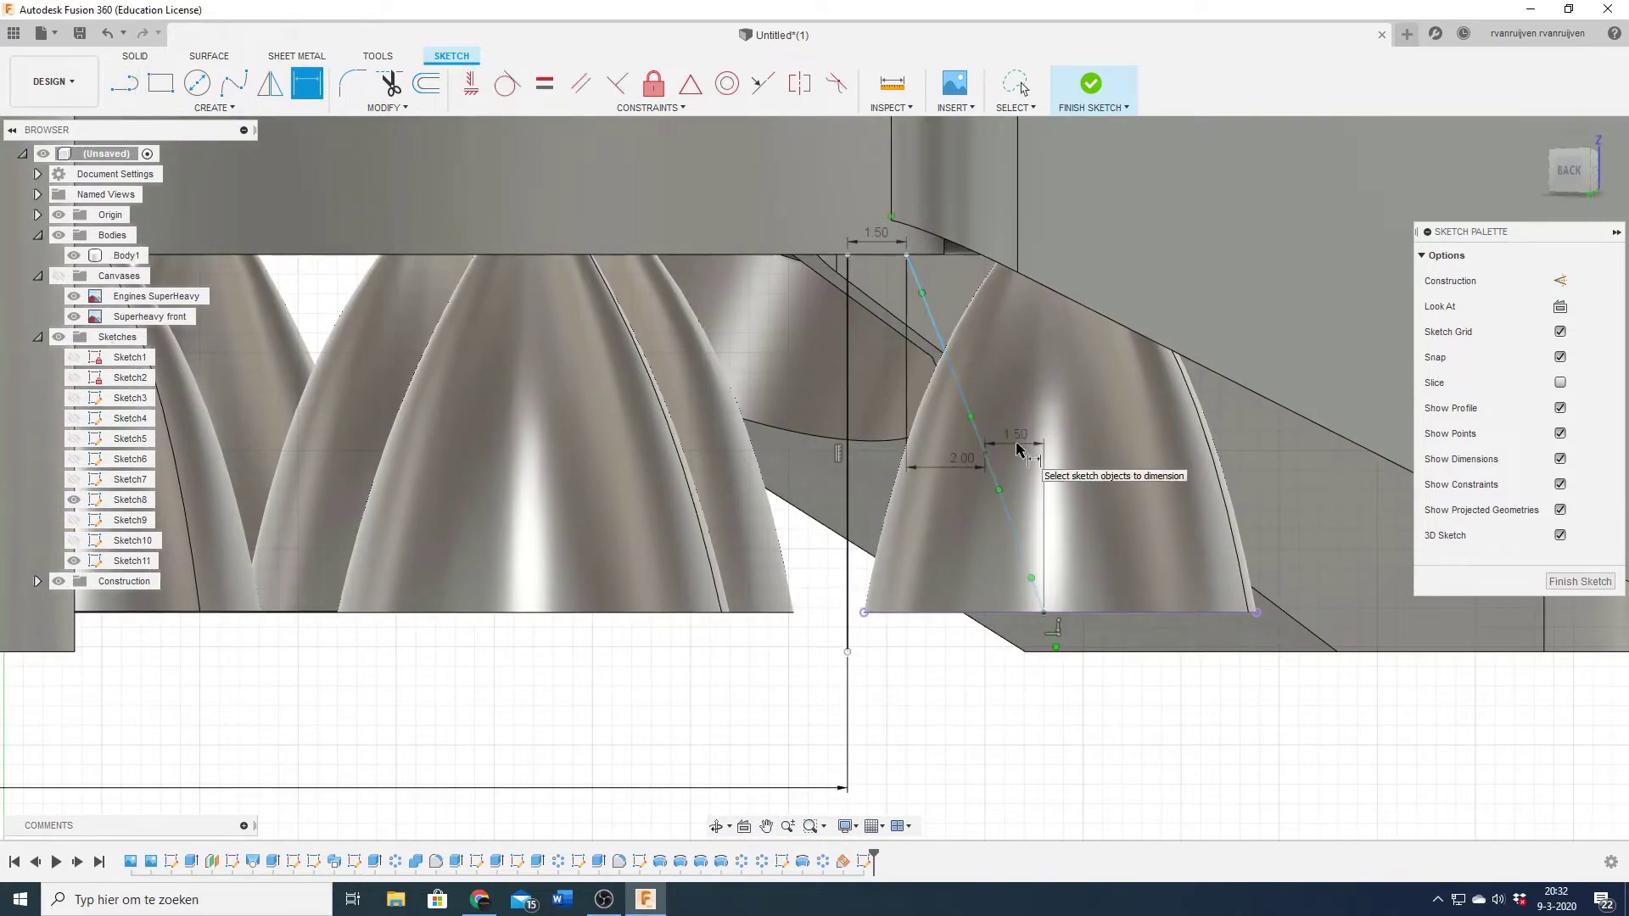
left_click(907, 255)
scroll(872, 255, "up", 2)
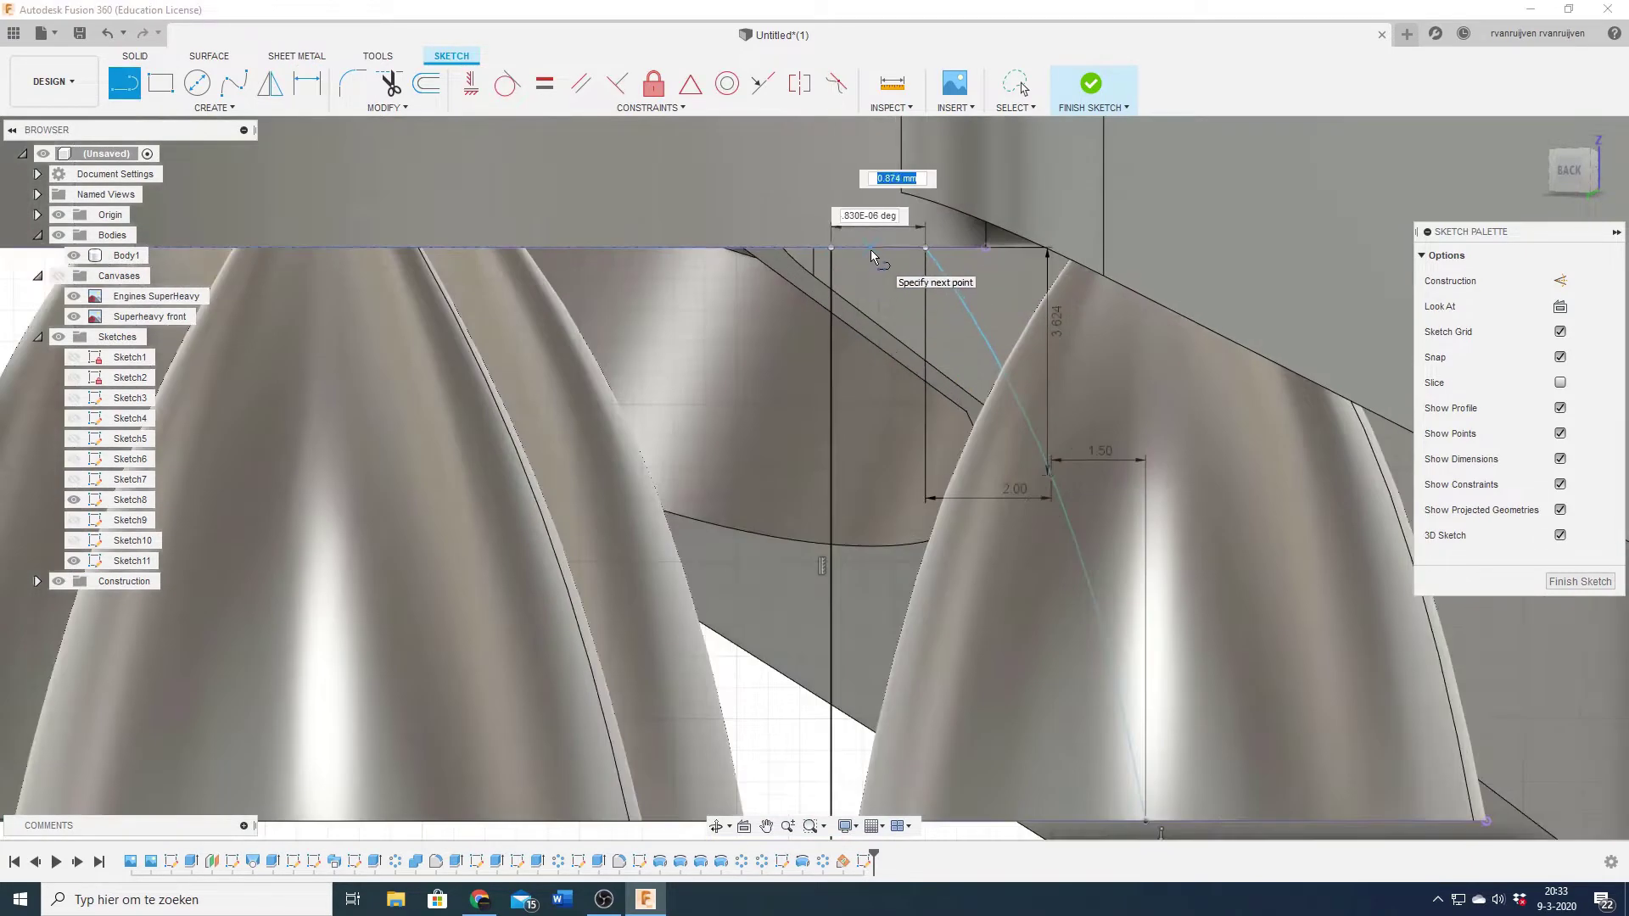
scroll(871, 258, "down", 2)
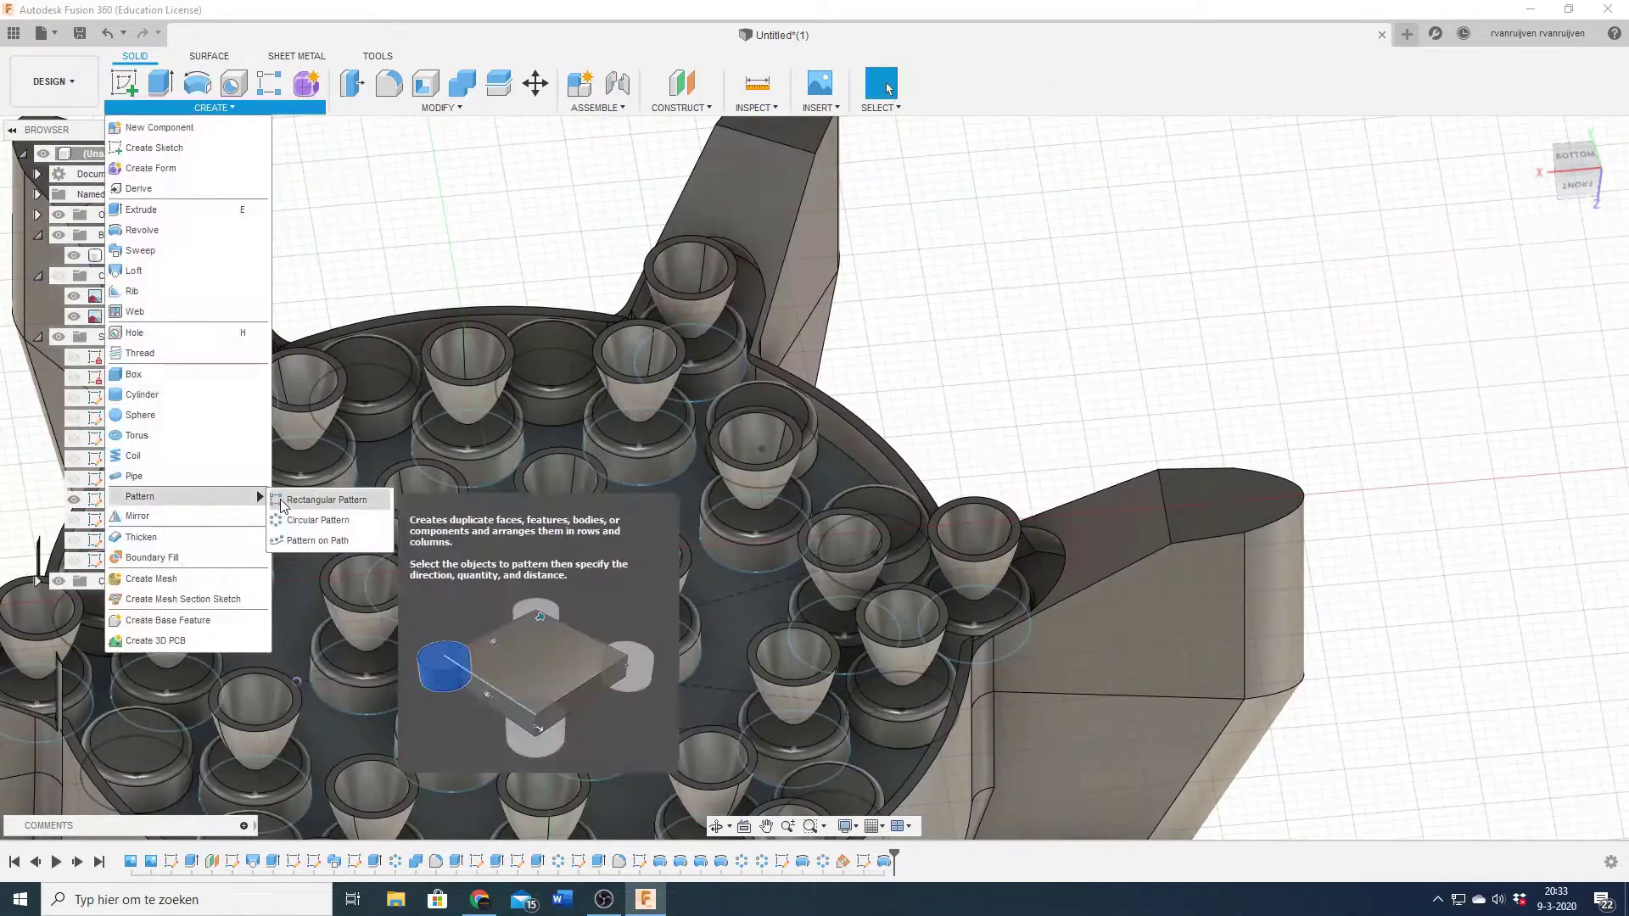
- Circularly pattern the new engine bell around the booster's central axis
left_click(318, 520)
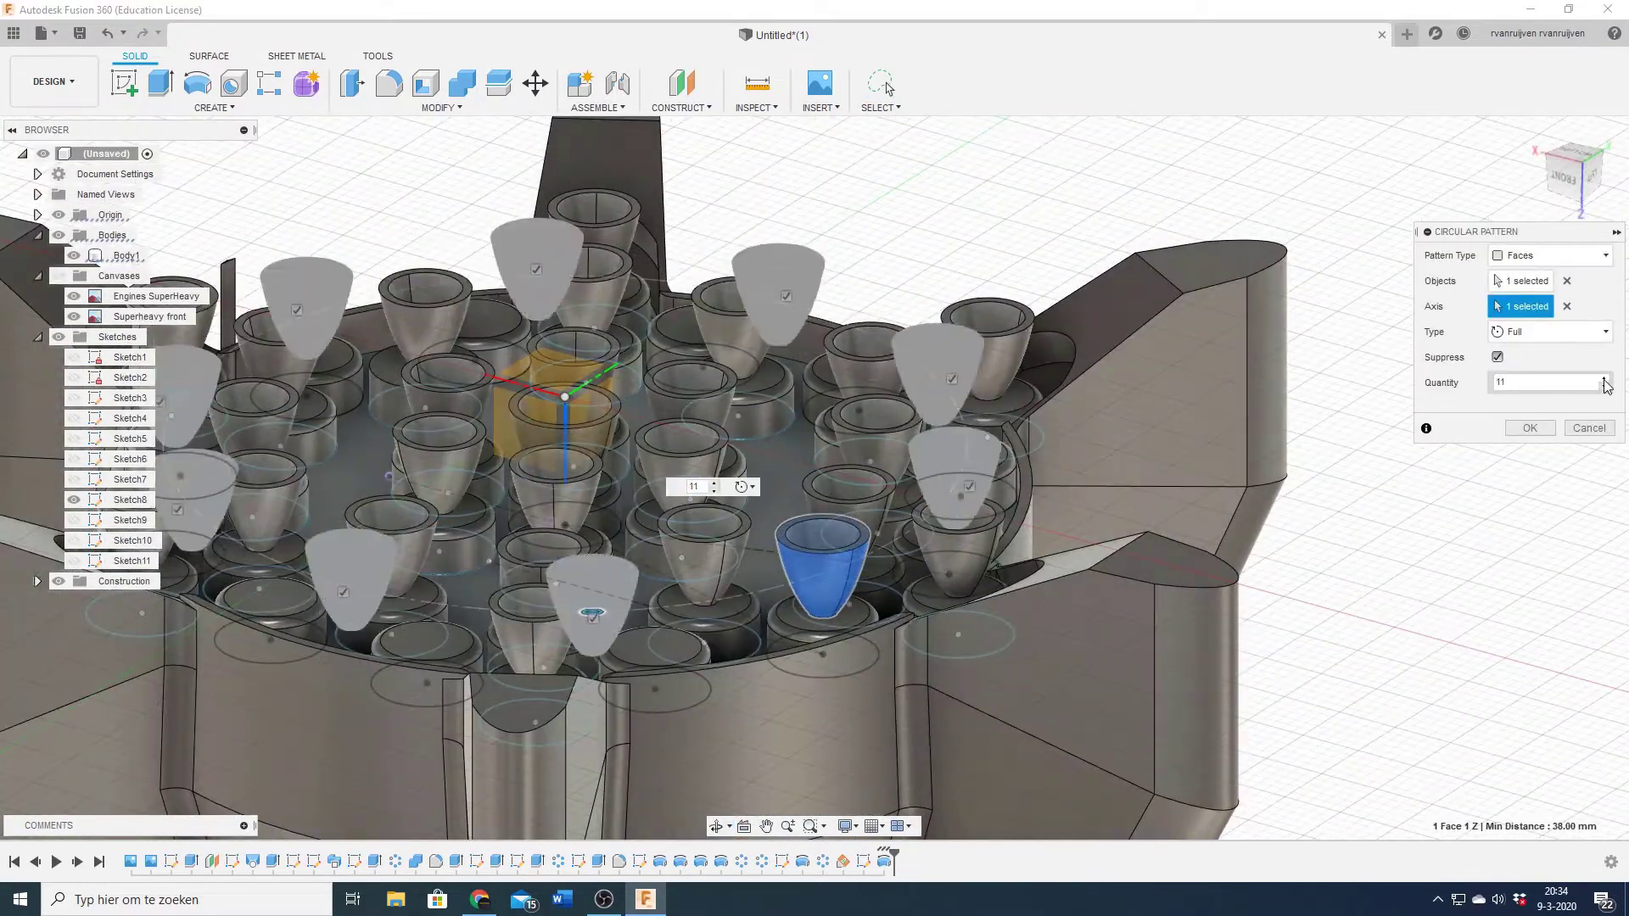
middle_click_drag(1368, 419, 1342, 366, "shift")
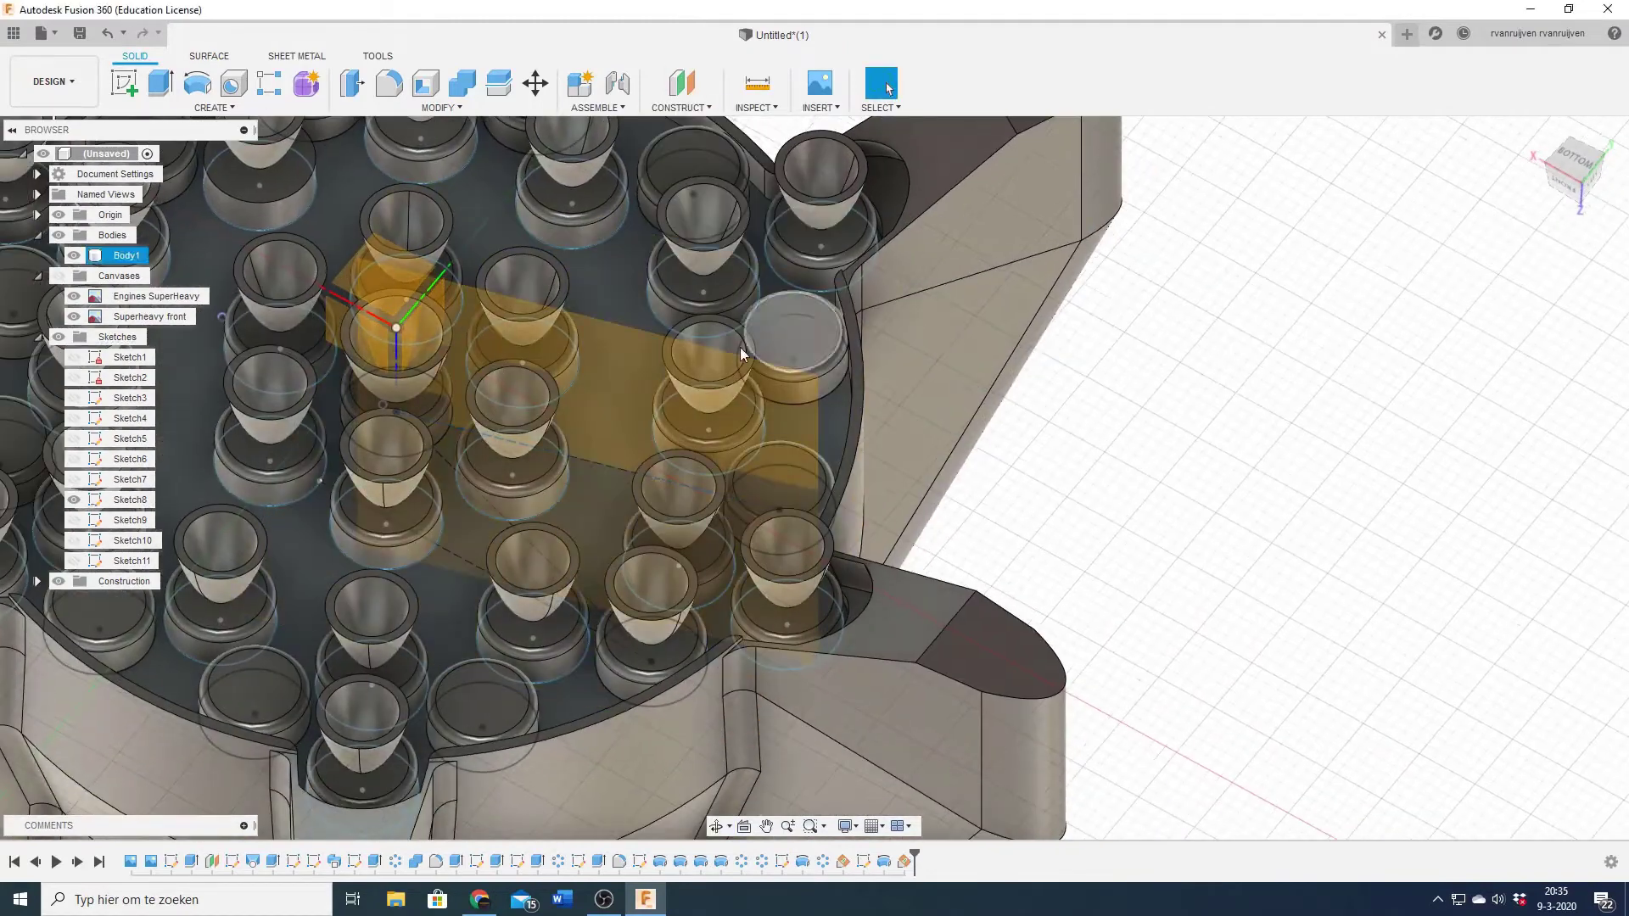
scroll(643, 353, "up", 5)
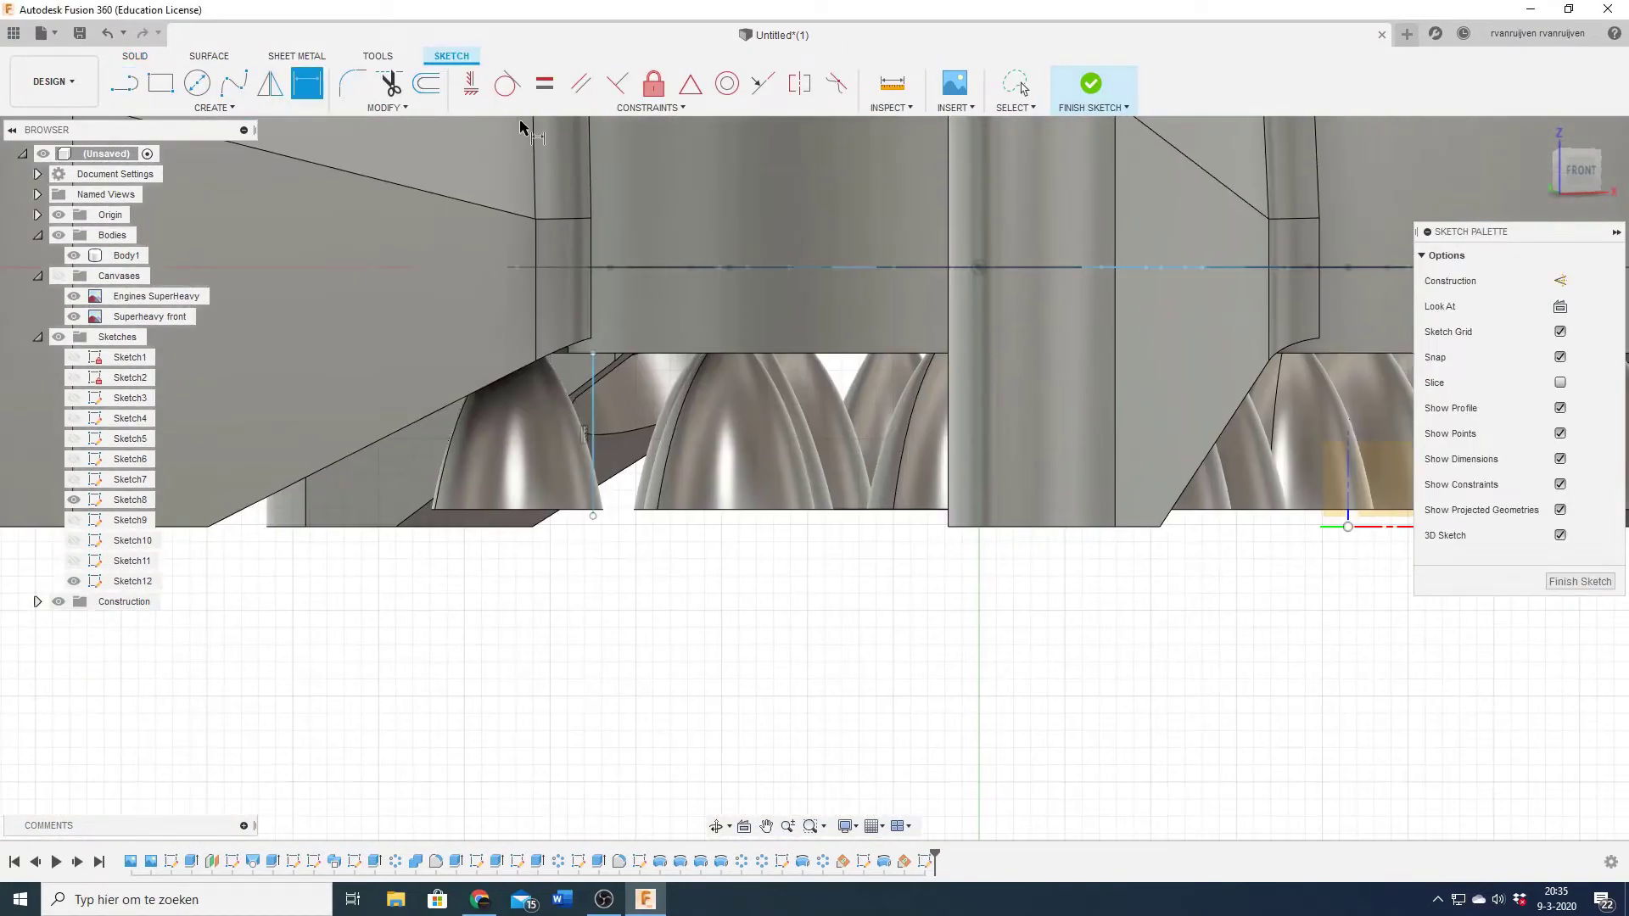
- Place the new profile 43 mm from the centre and project the nozzle edge into Sketch12
key("d")
left_click(364, 407)
left_click(1119, 501)
left_click(724, 568)
type("3")
key("Return")
key("l")
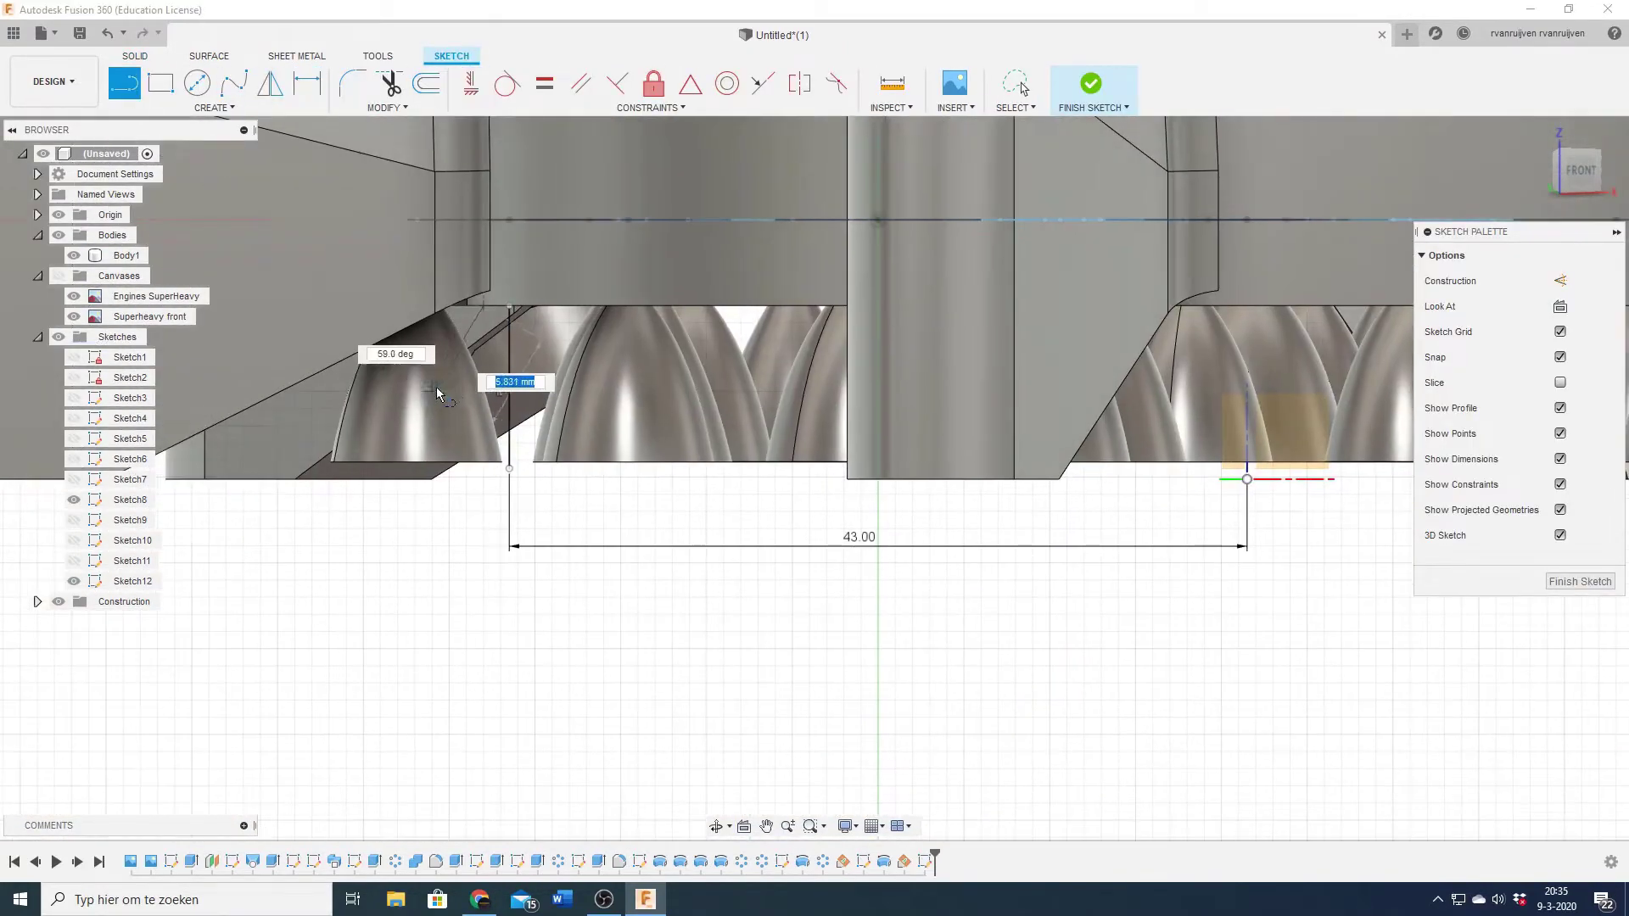
scroll(407, 416, "up", 3)
scroll(476, 454, "up", 2)
key("p")
scroll(475, 453, "down", 1)
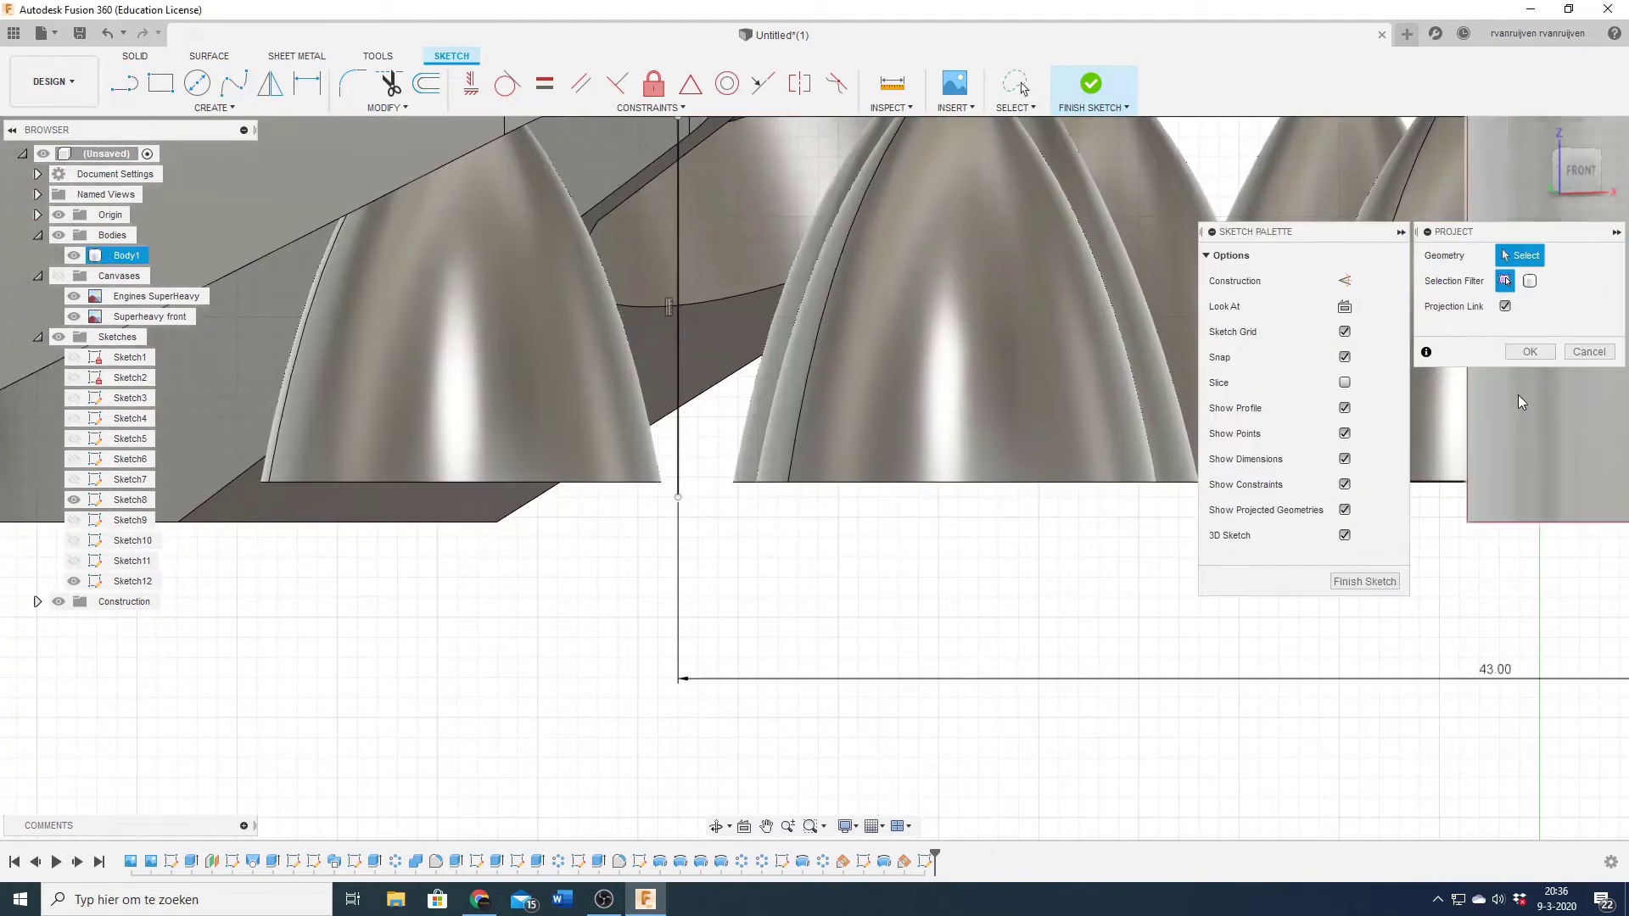
key("Escape")
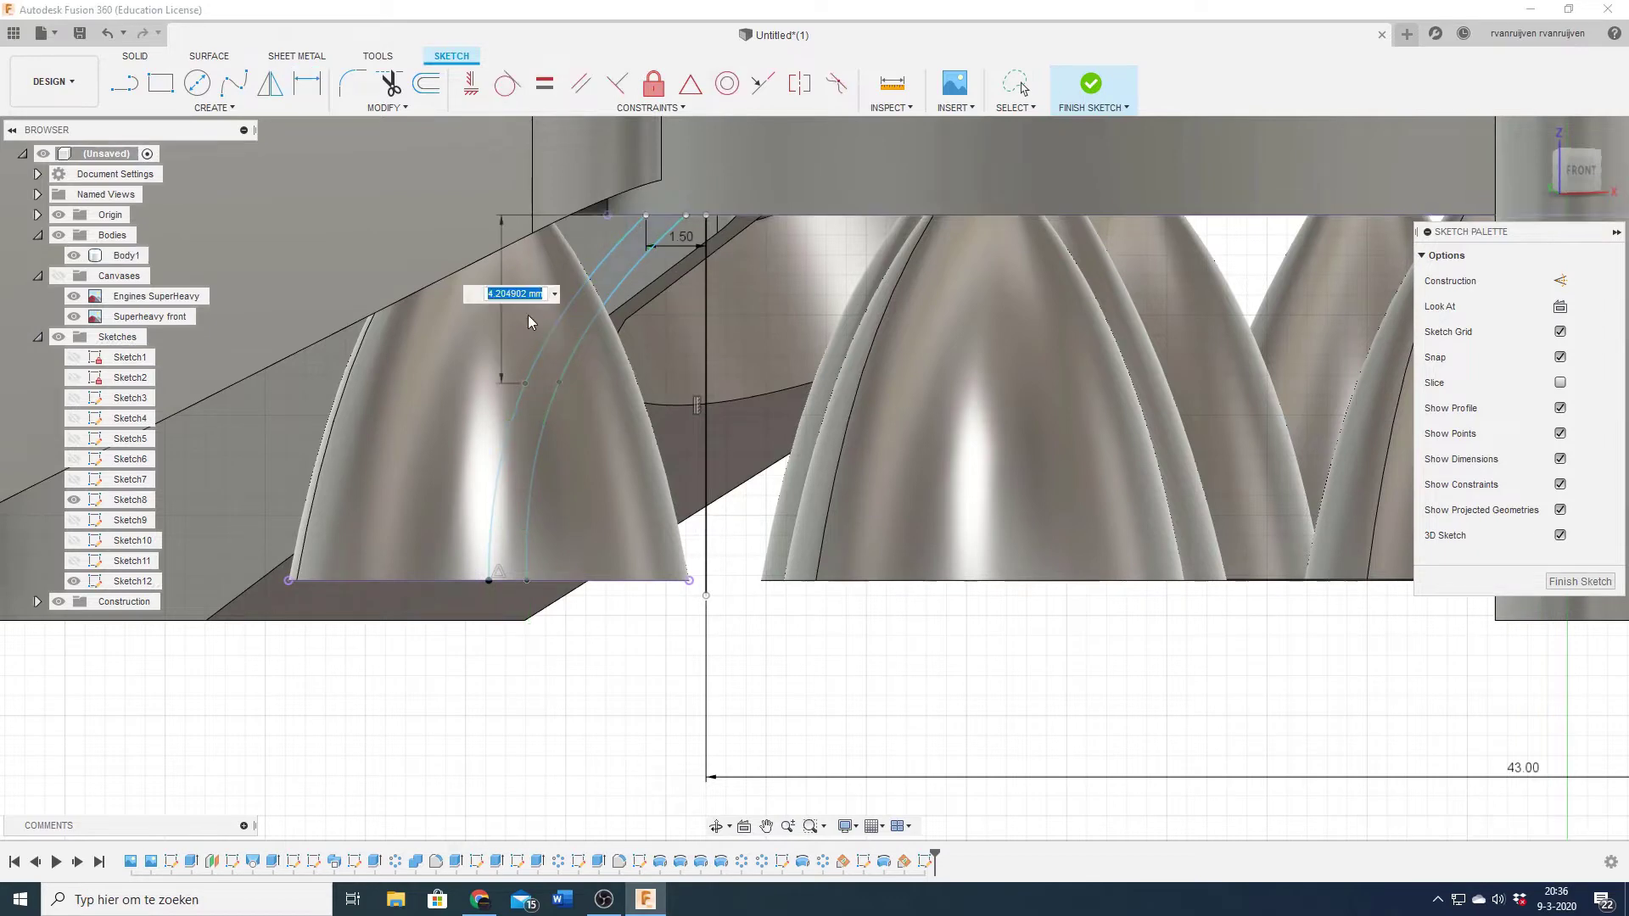
- Set the bell-wall profile height to 3.264 mm and its top offset to 2 mm
type("3.264")
key("Return")
left_click(489, 580)
left_click(527, 580)
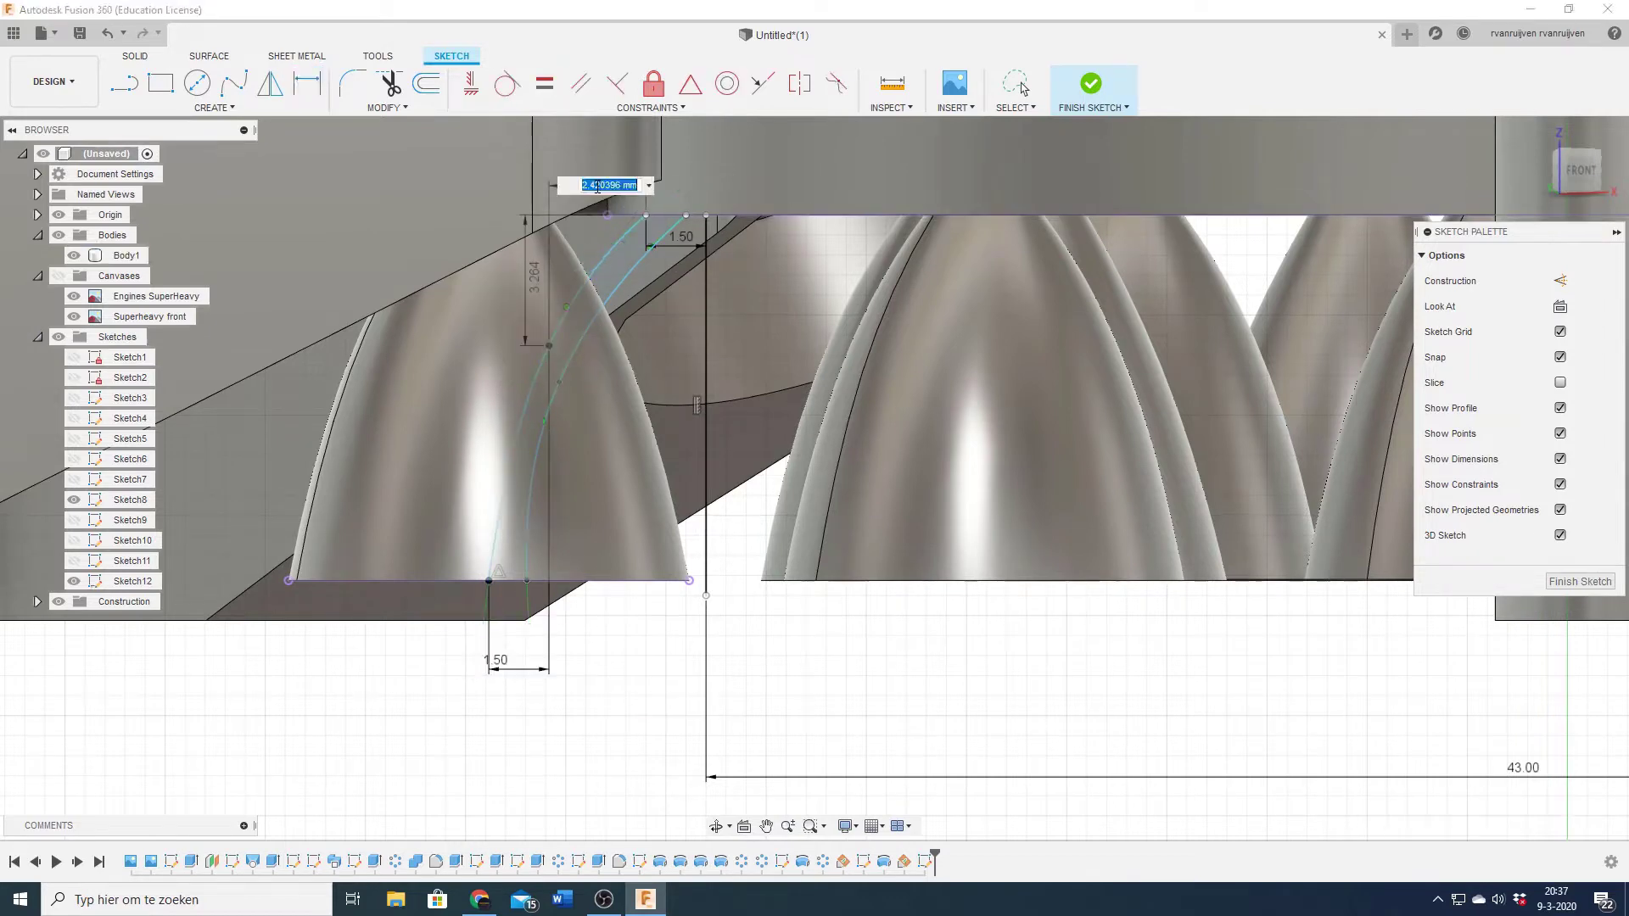
key("Return")
double_click(599, 187)
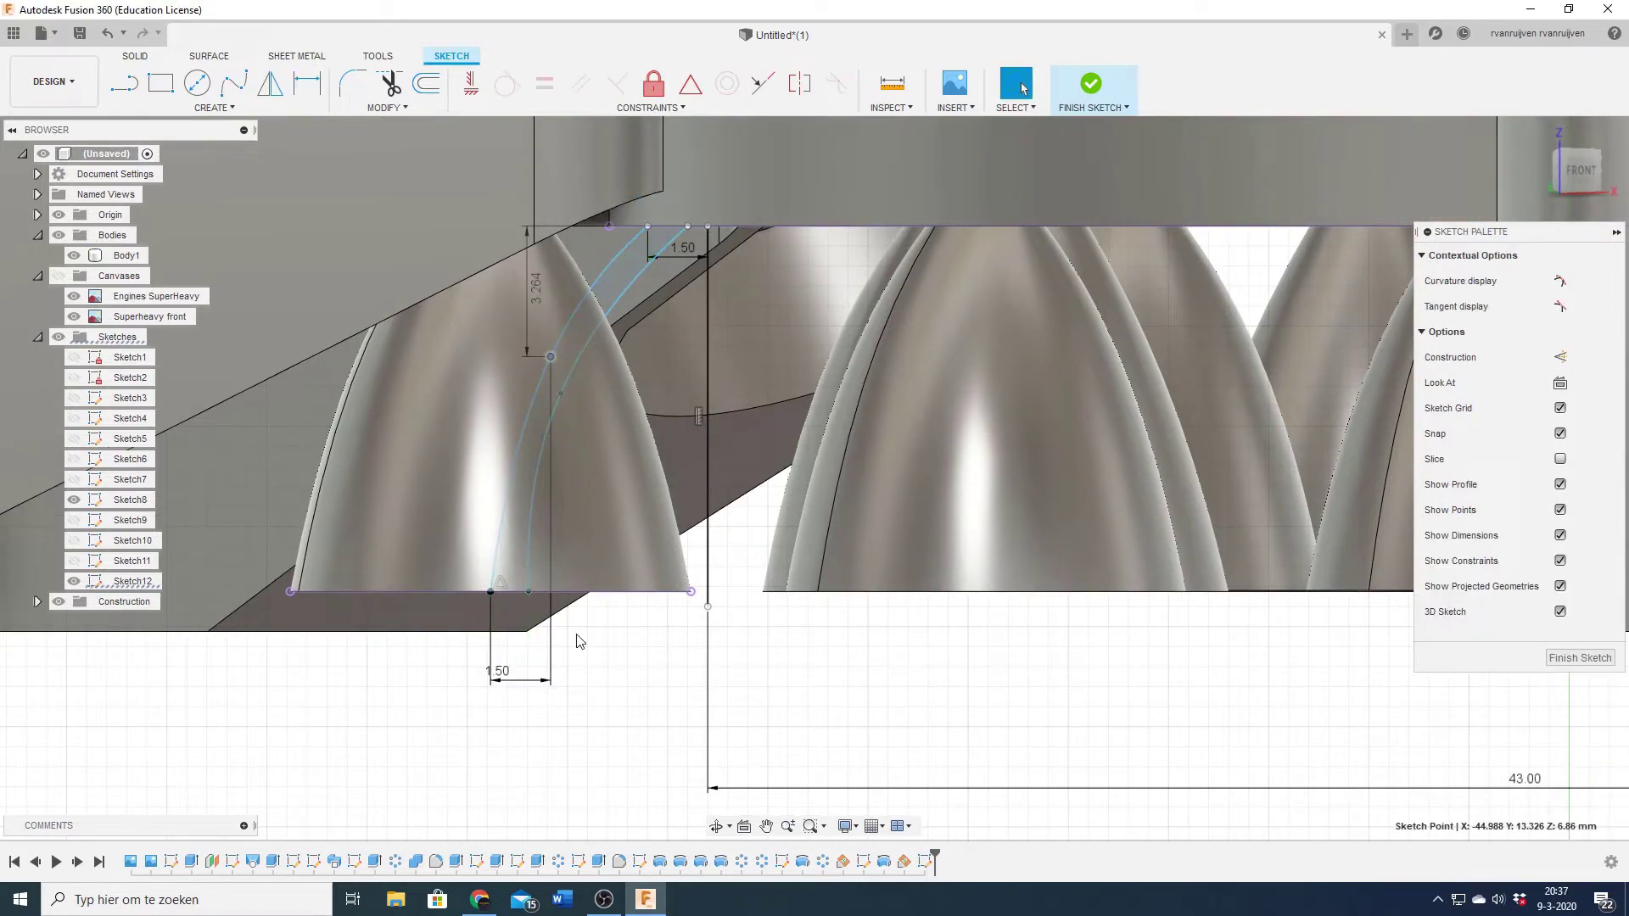
type("2")
key("Return")
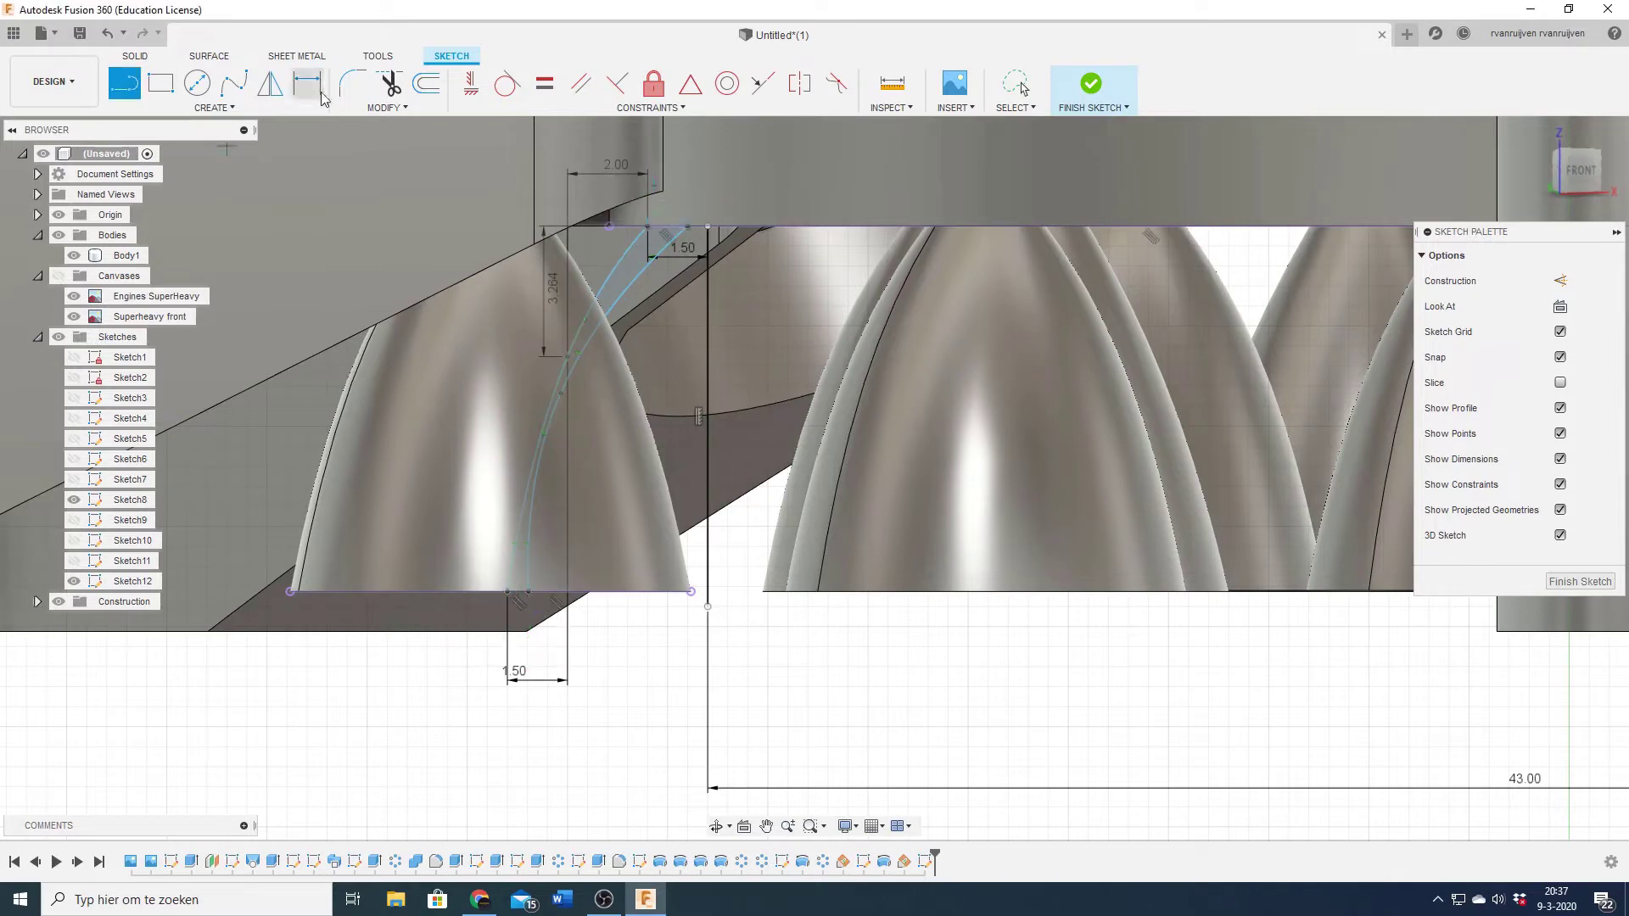
- Link a height dimension to d152 and finish the bell-wall sketch
left_click(591, 368)
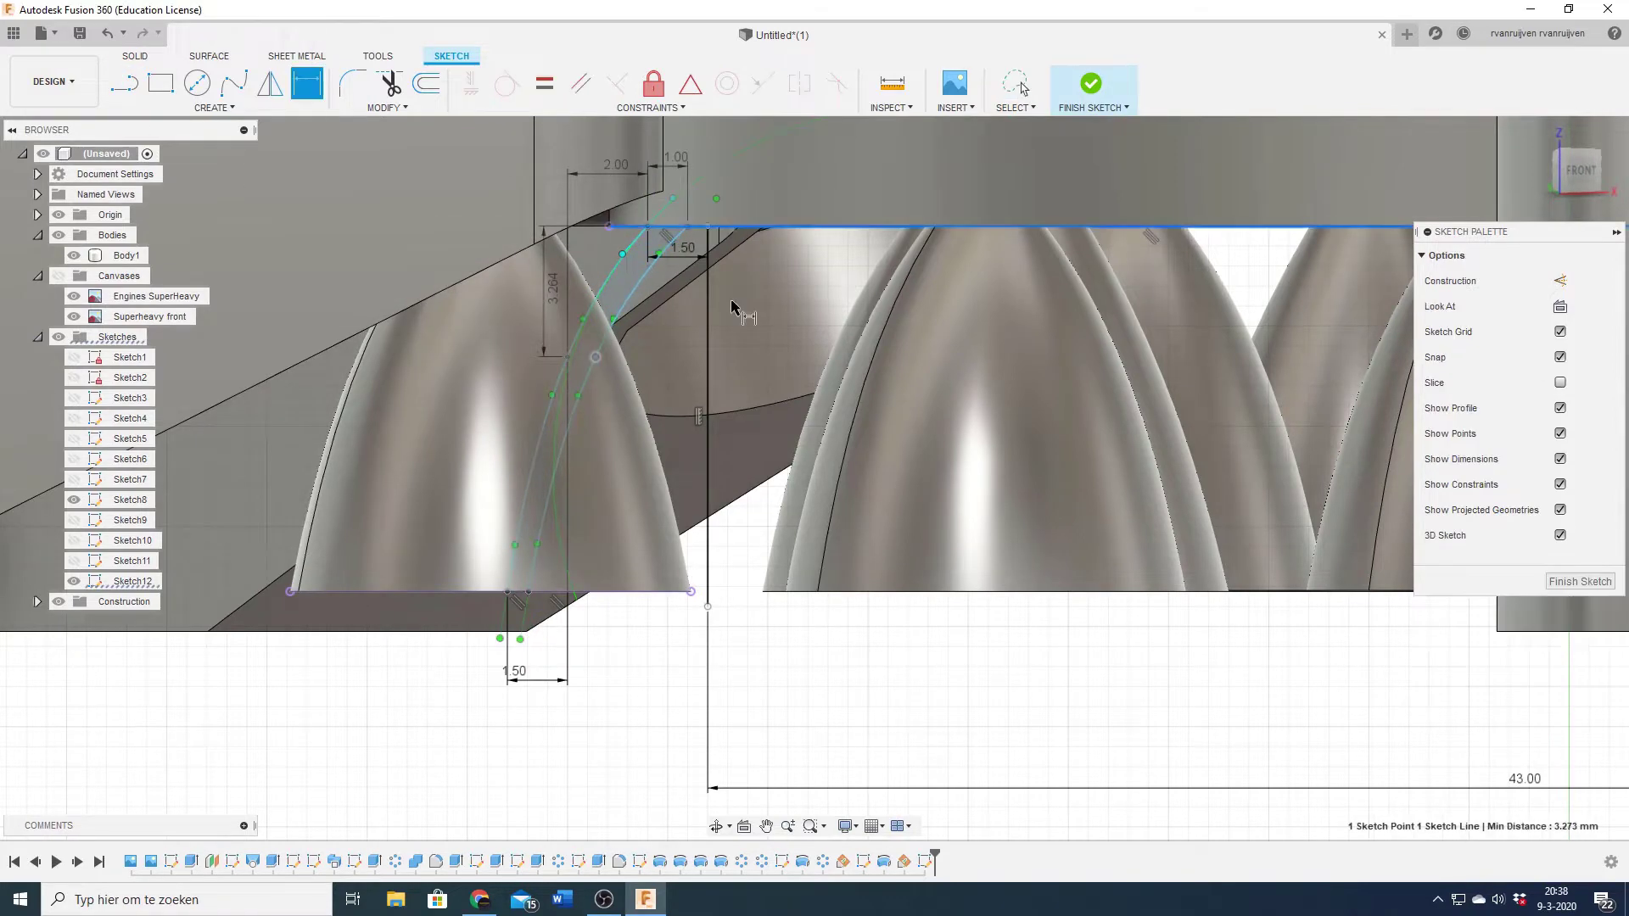
left_click(703, 324)
type("=d152")
key("Return")
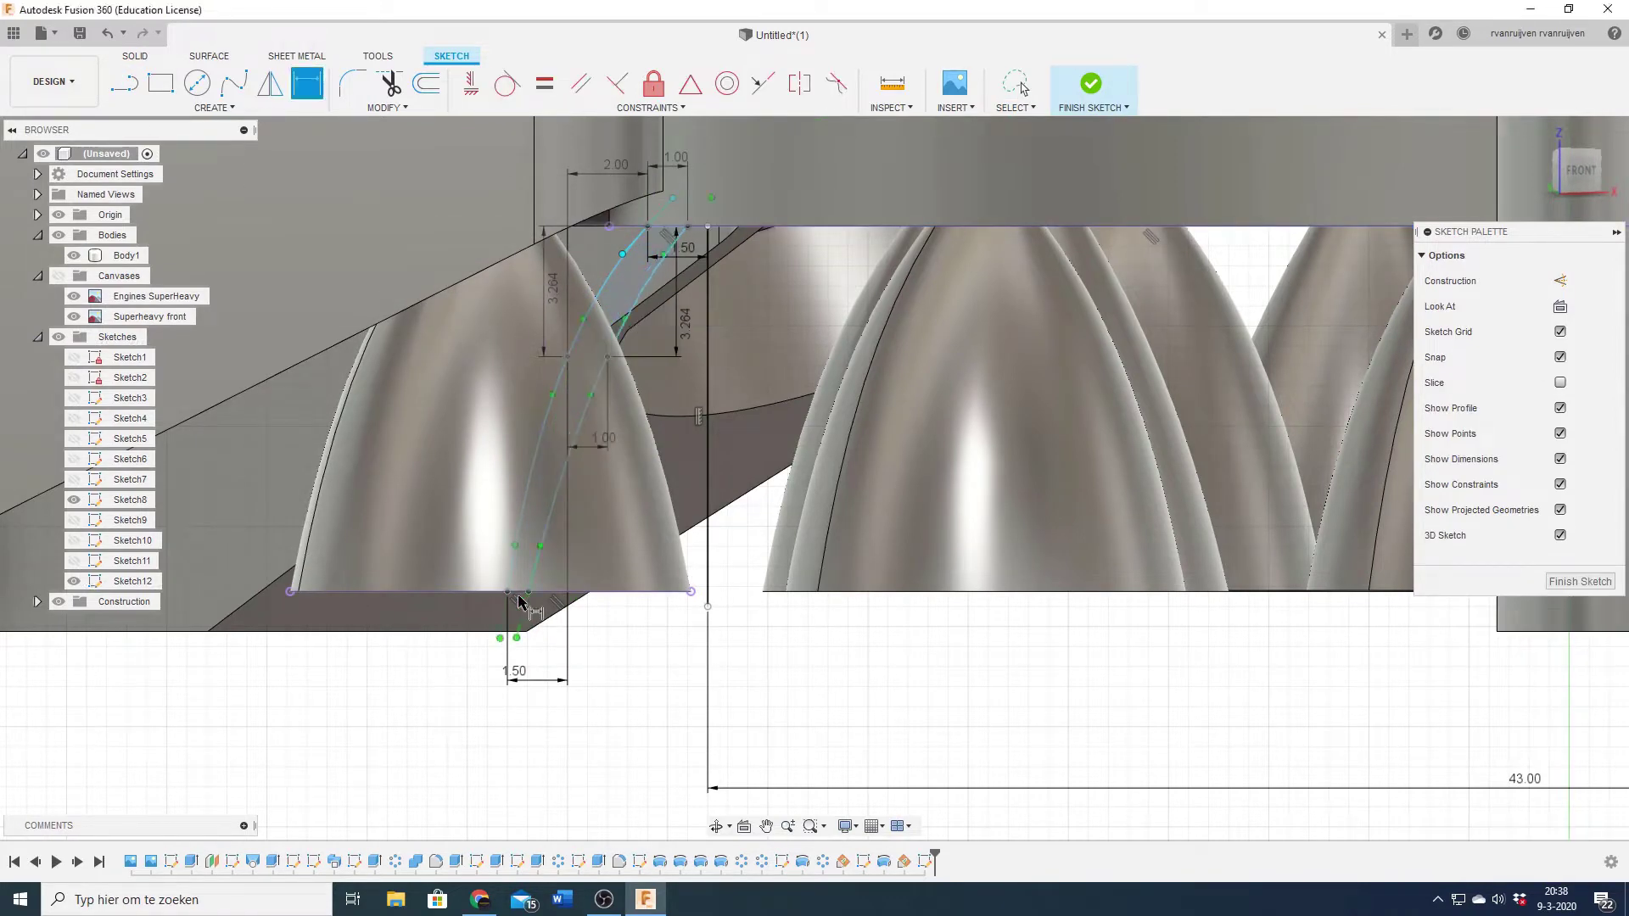
left_click(1091, 84)
left_click(214, 107)
- Start a circular pattern and pick the new bell revolve feature to repeat
left_click(190, 447)
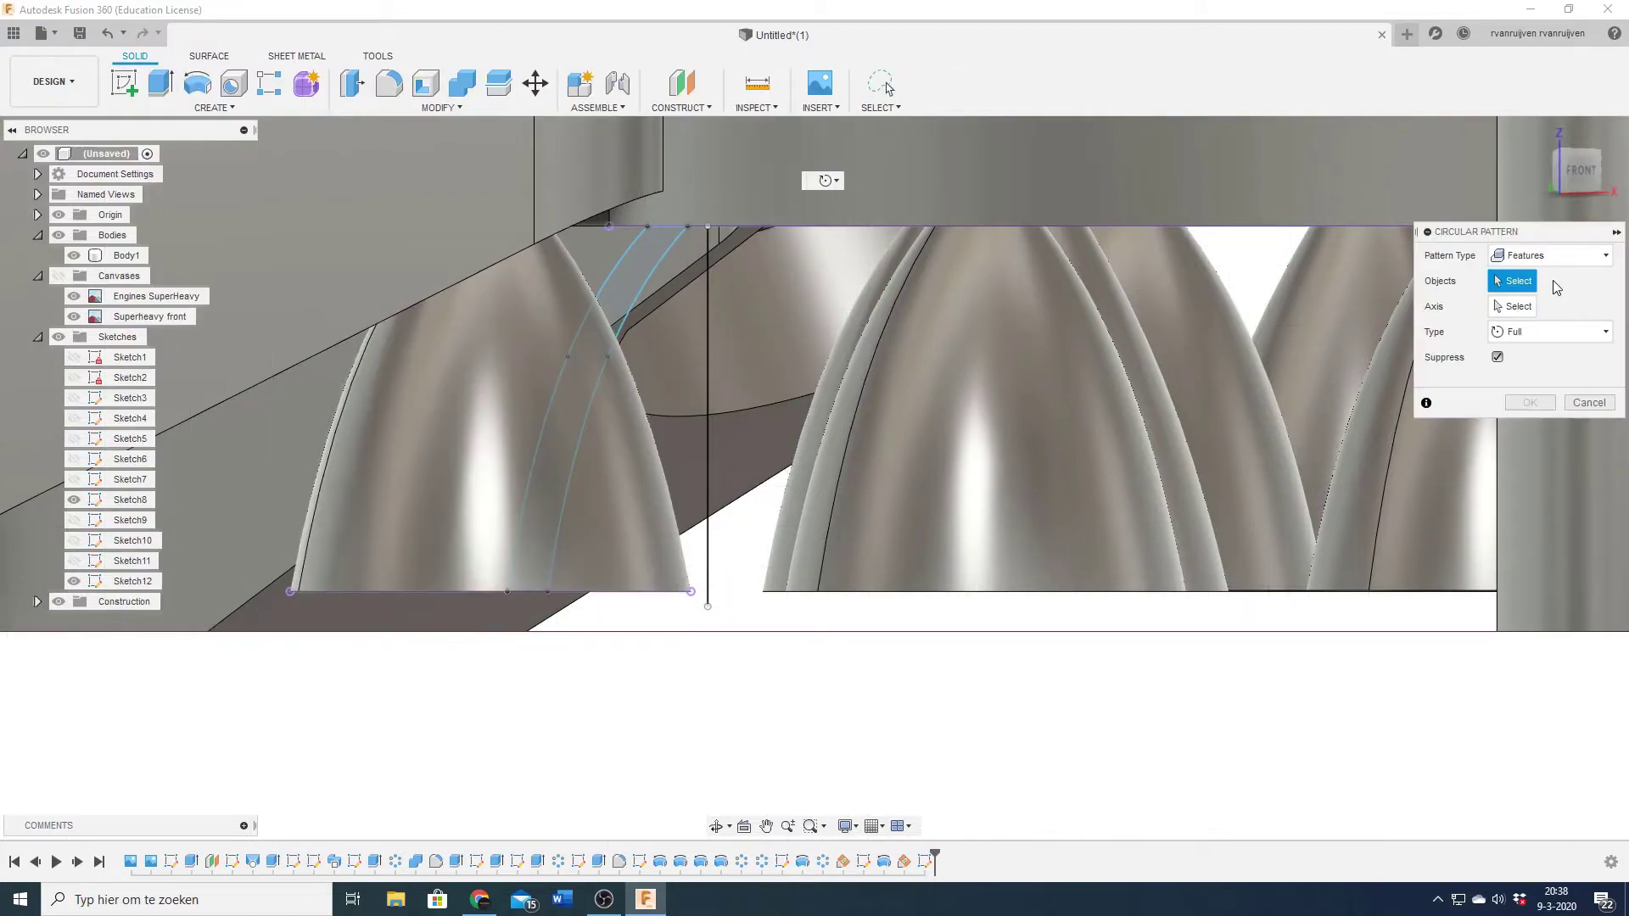
left_click(708, 408)
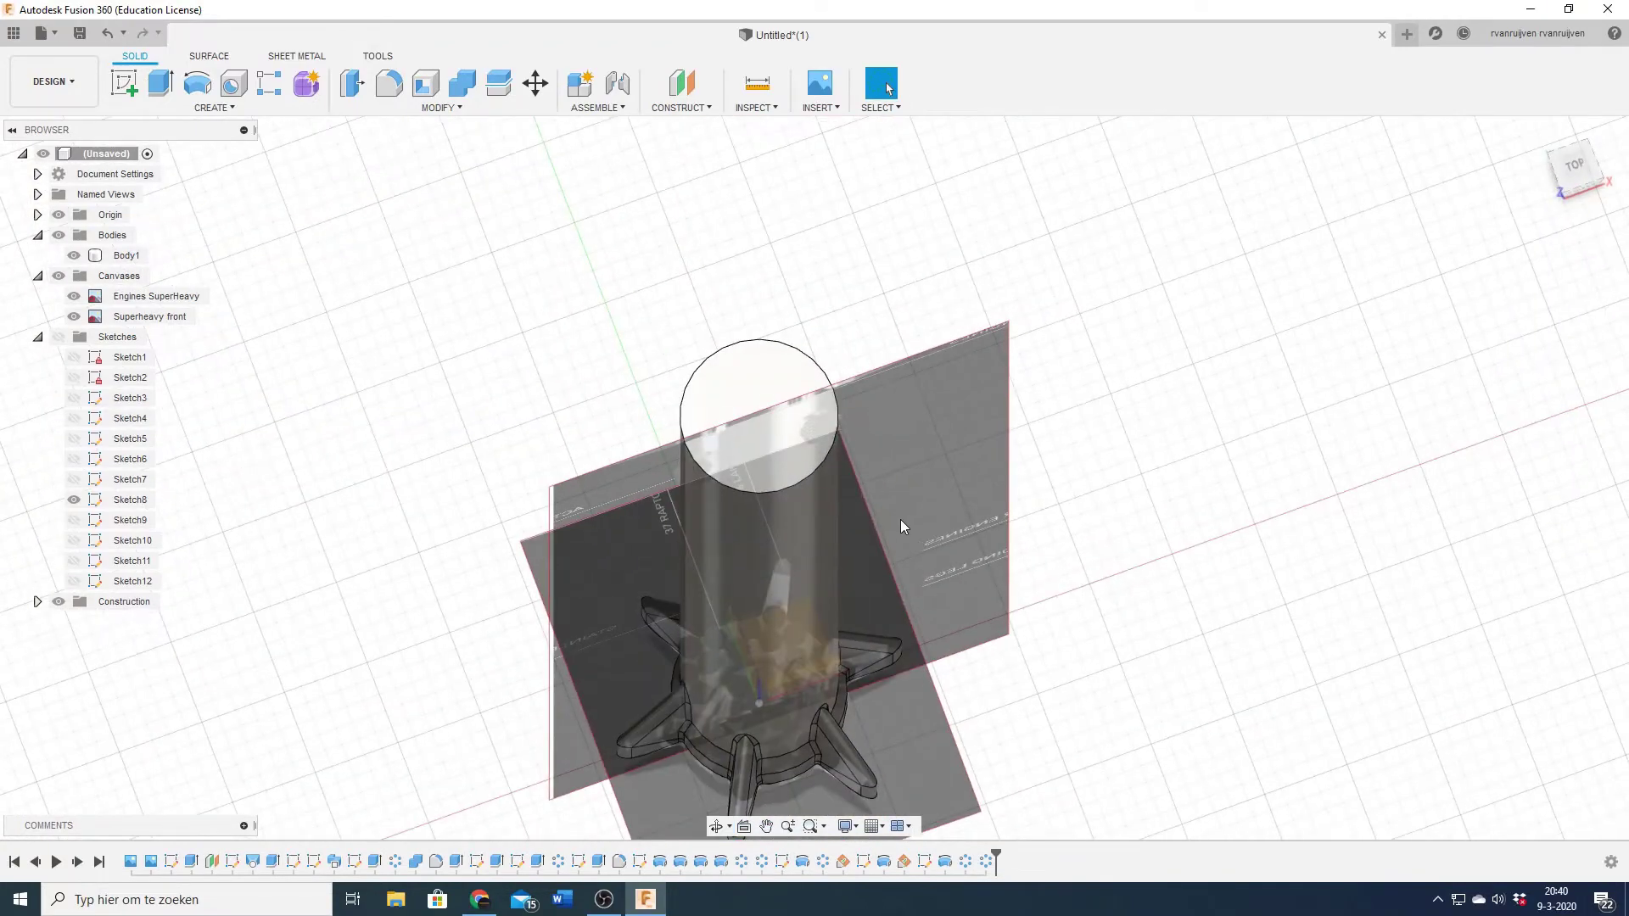
- Finish the radial line in Sketch13 on the booster top, retrying after a cancelled angled plane
left_click(655, 232)
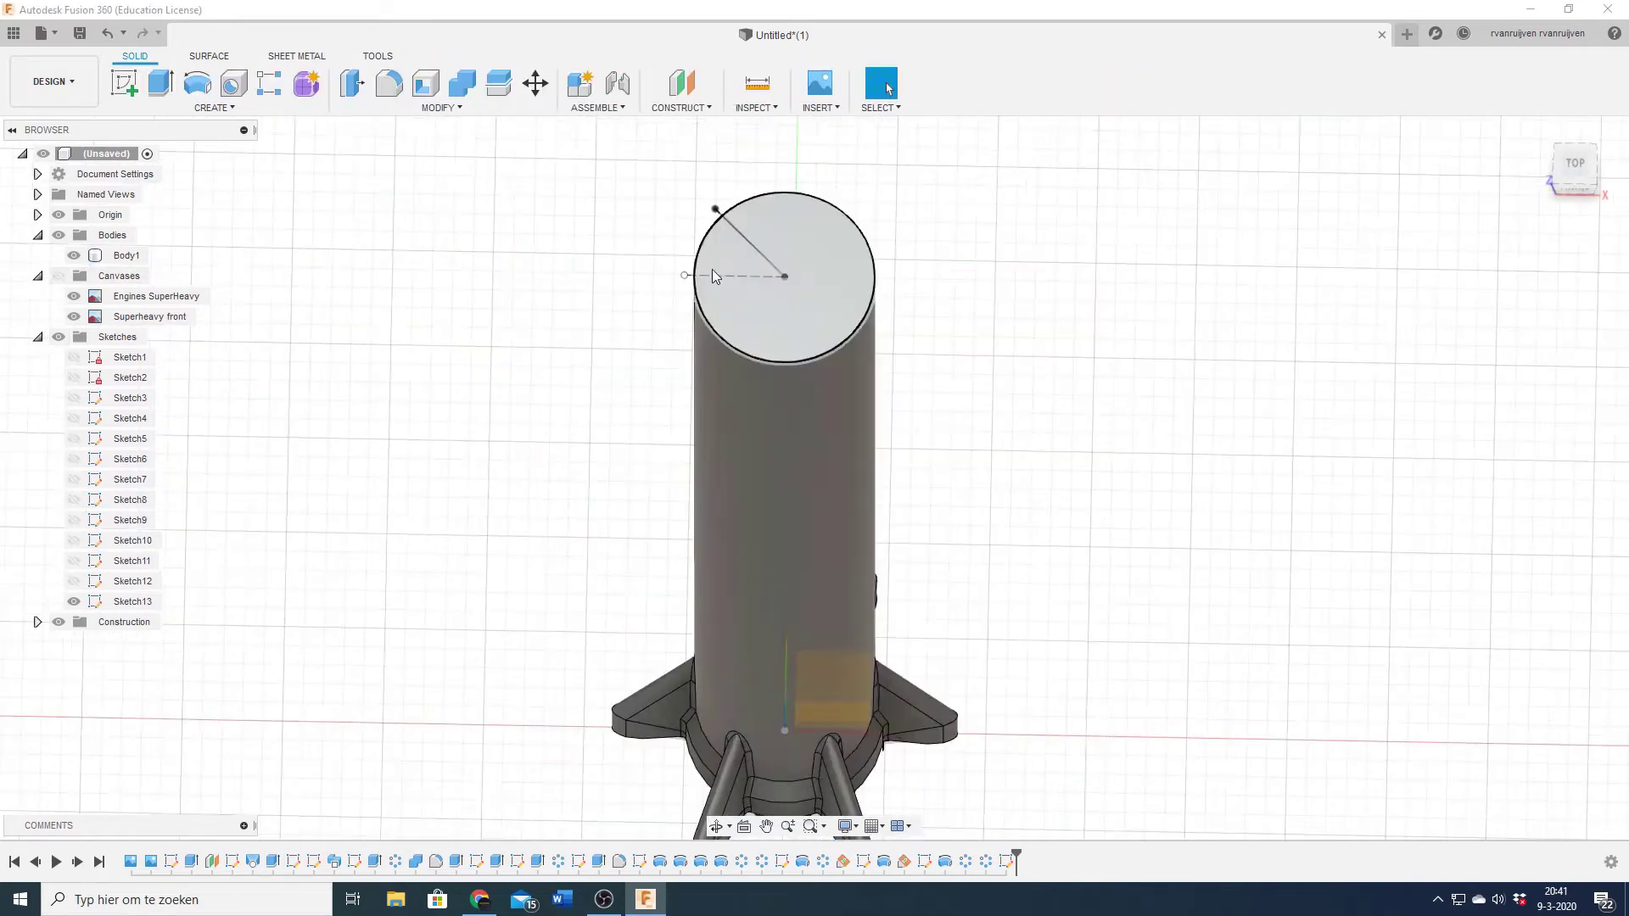
left_click(681, 108)
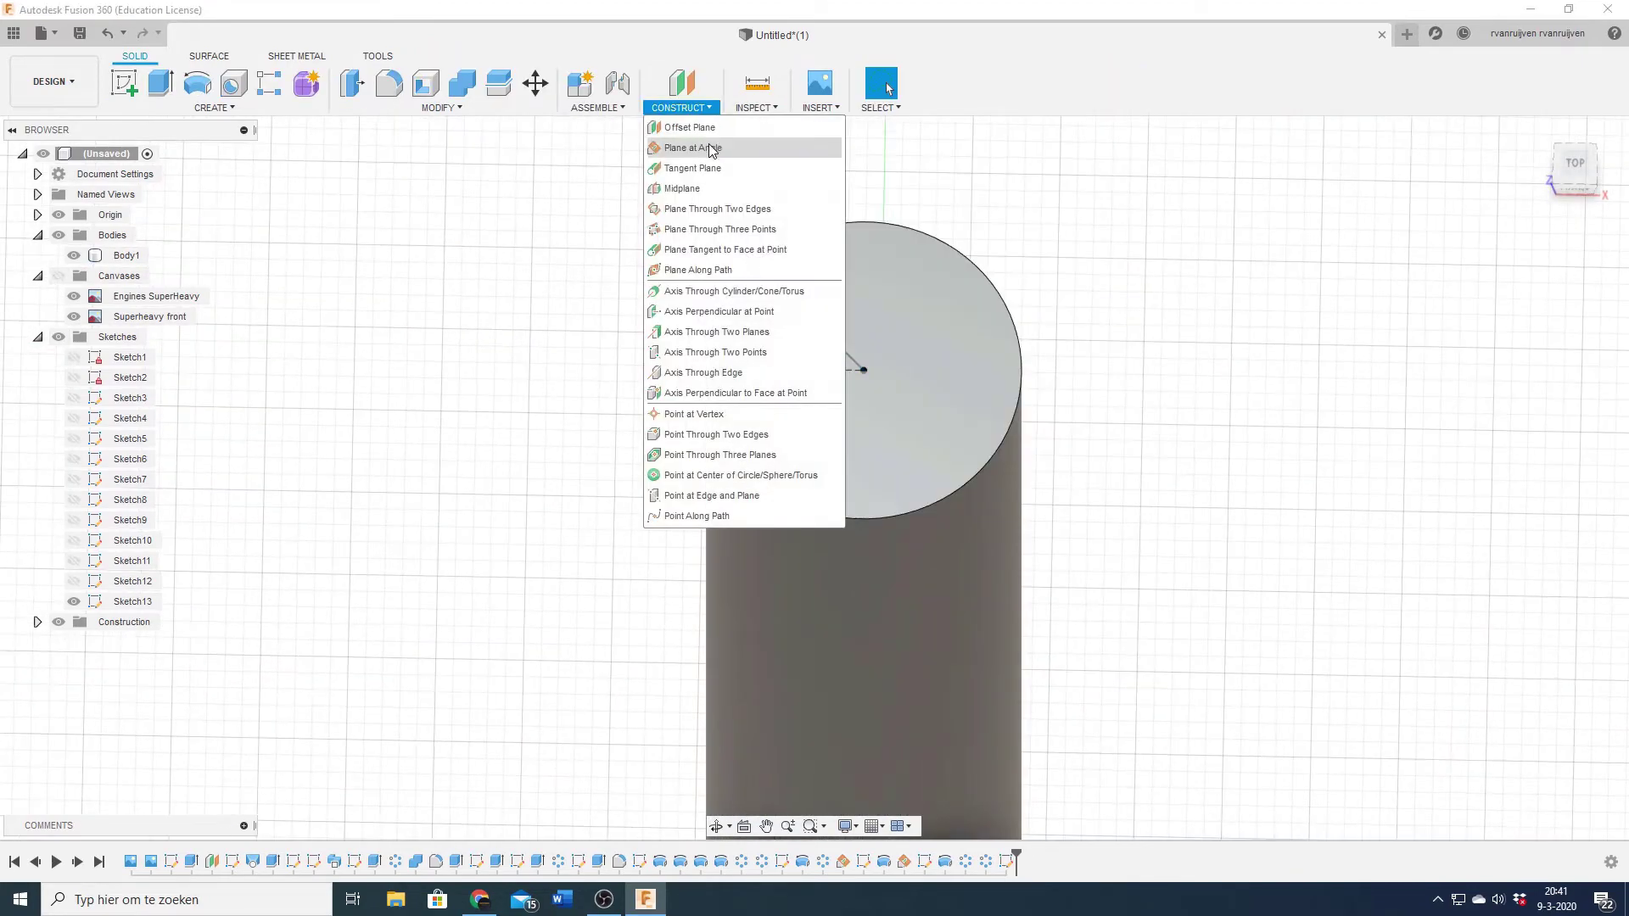
left_click(688, 145)
left_click(801, 310)
key("Escape")
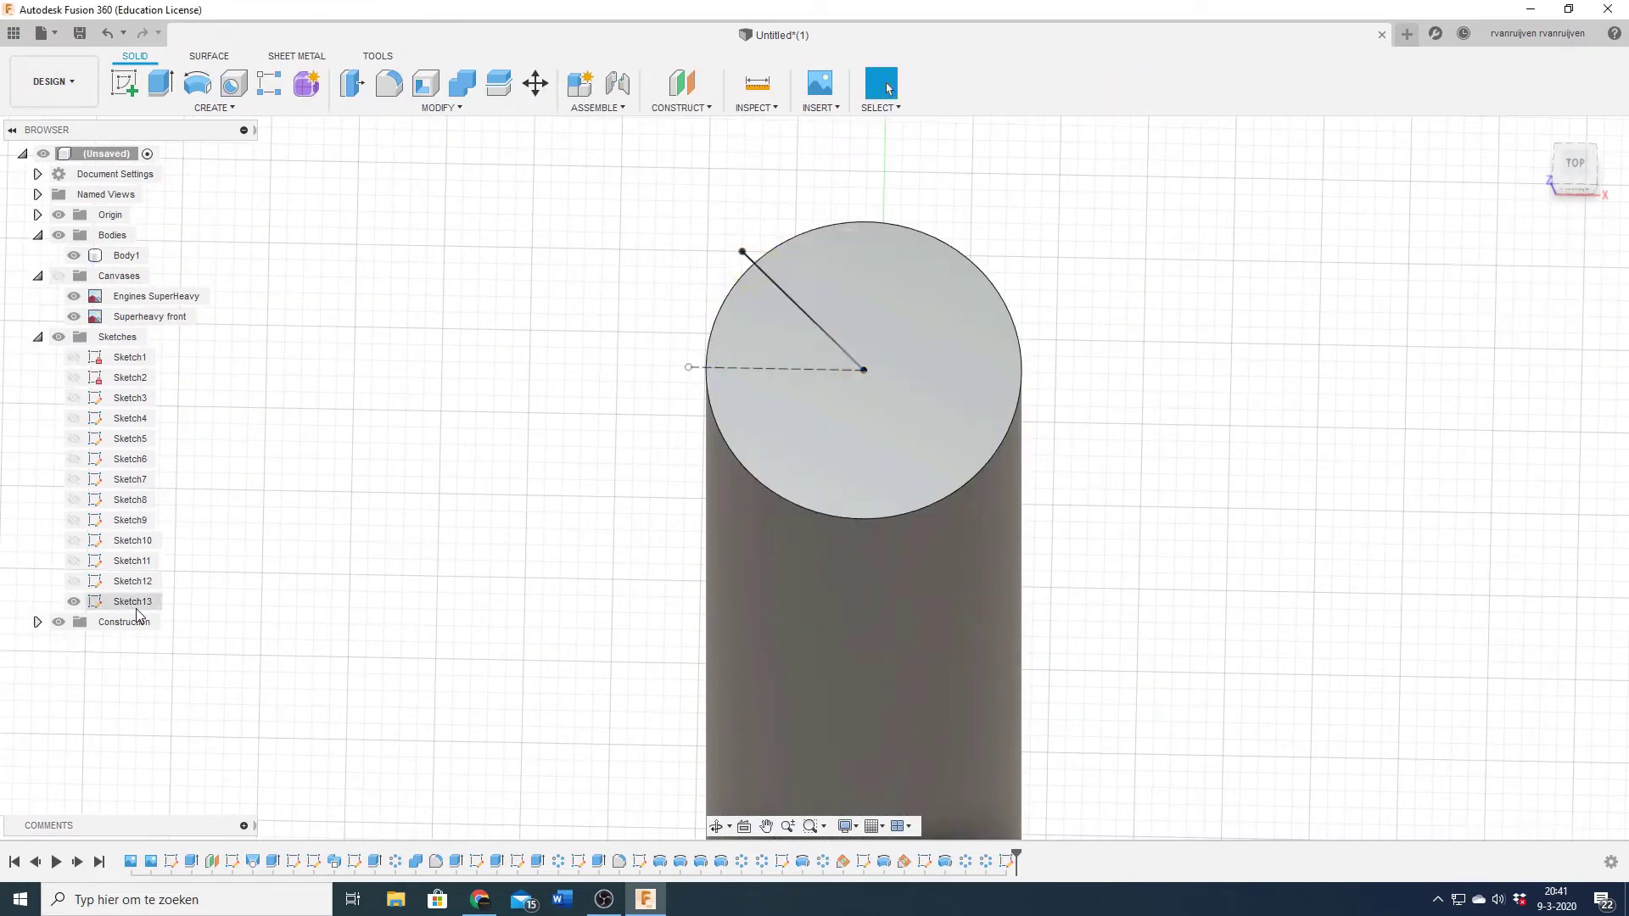
double_click(807, 305)
left_click(933, 191)
- Build a 90° plane at angle through the radial line and start Sketch14 on it
left_click(1091, 82)
left_click(681, 107)
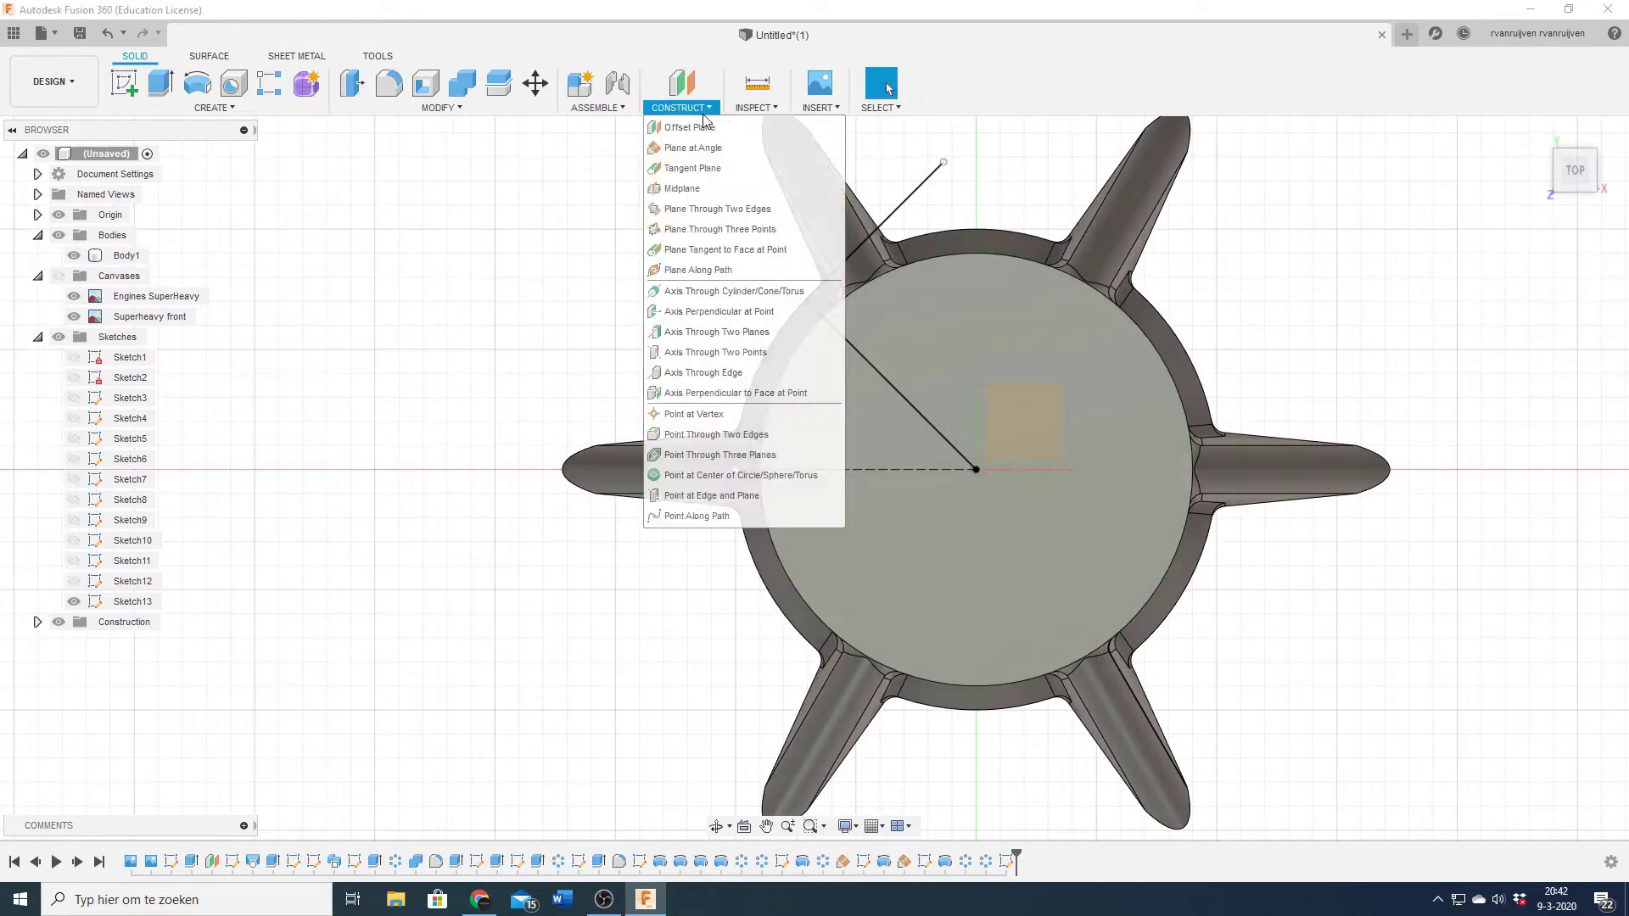
left_click(688, 145)
left_click(883, 204)
type("90")
key("Return")
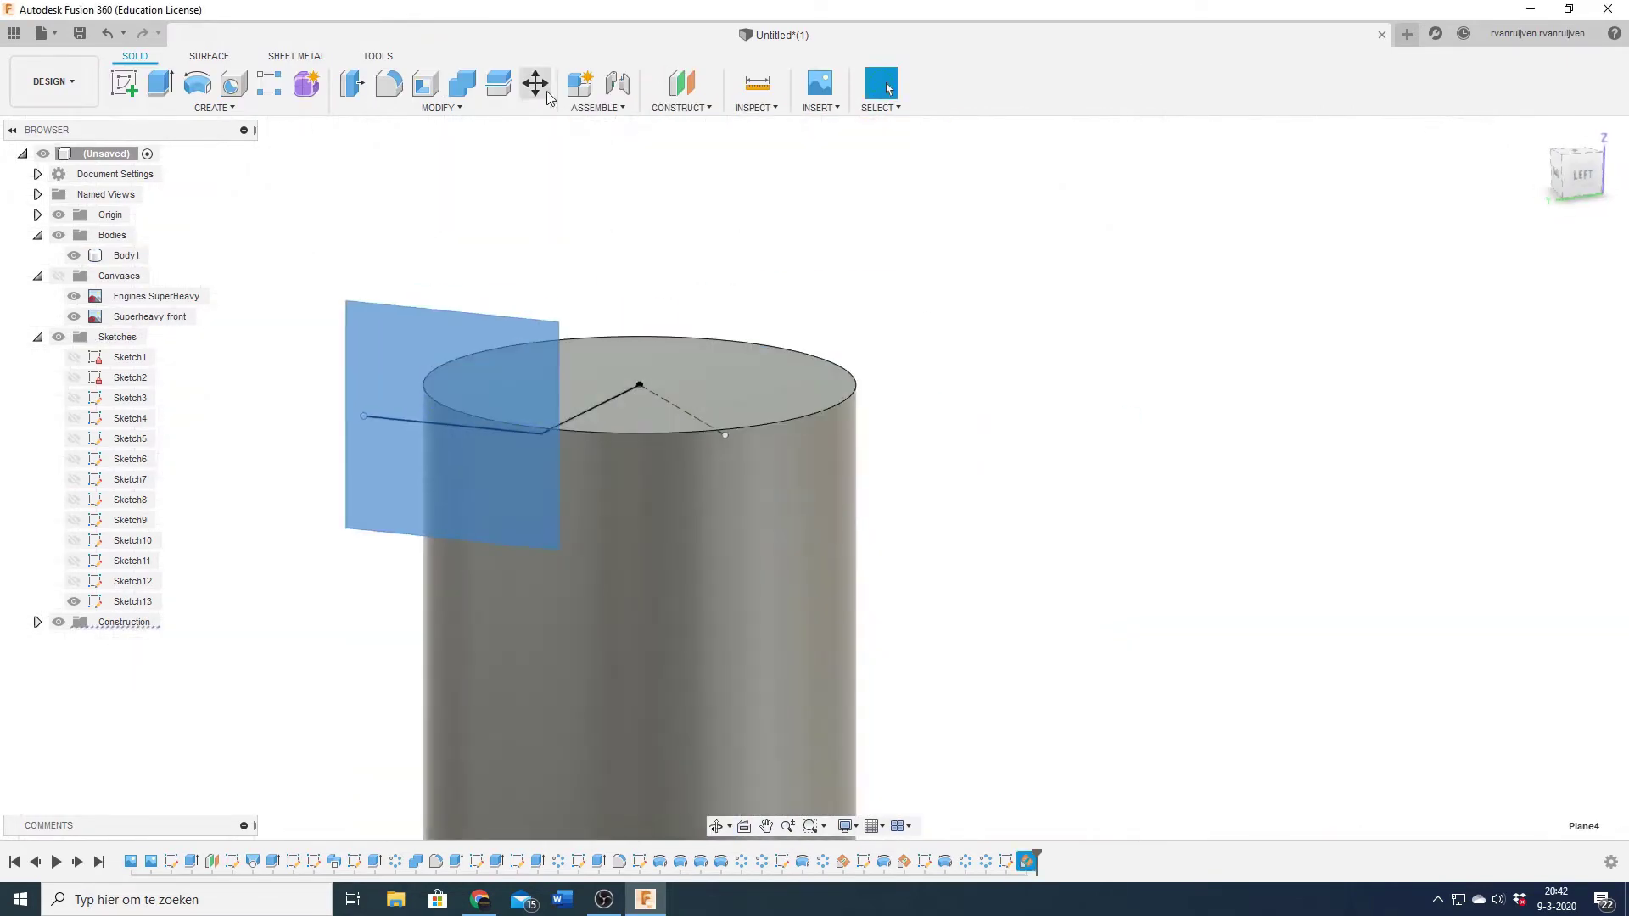
left_click(829, 444)
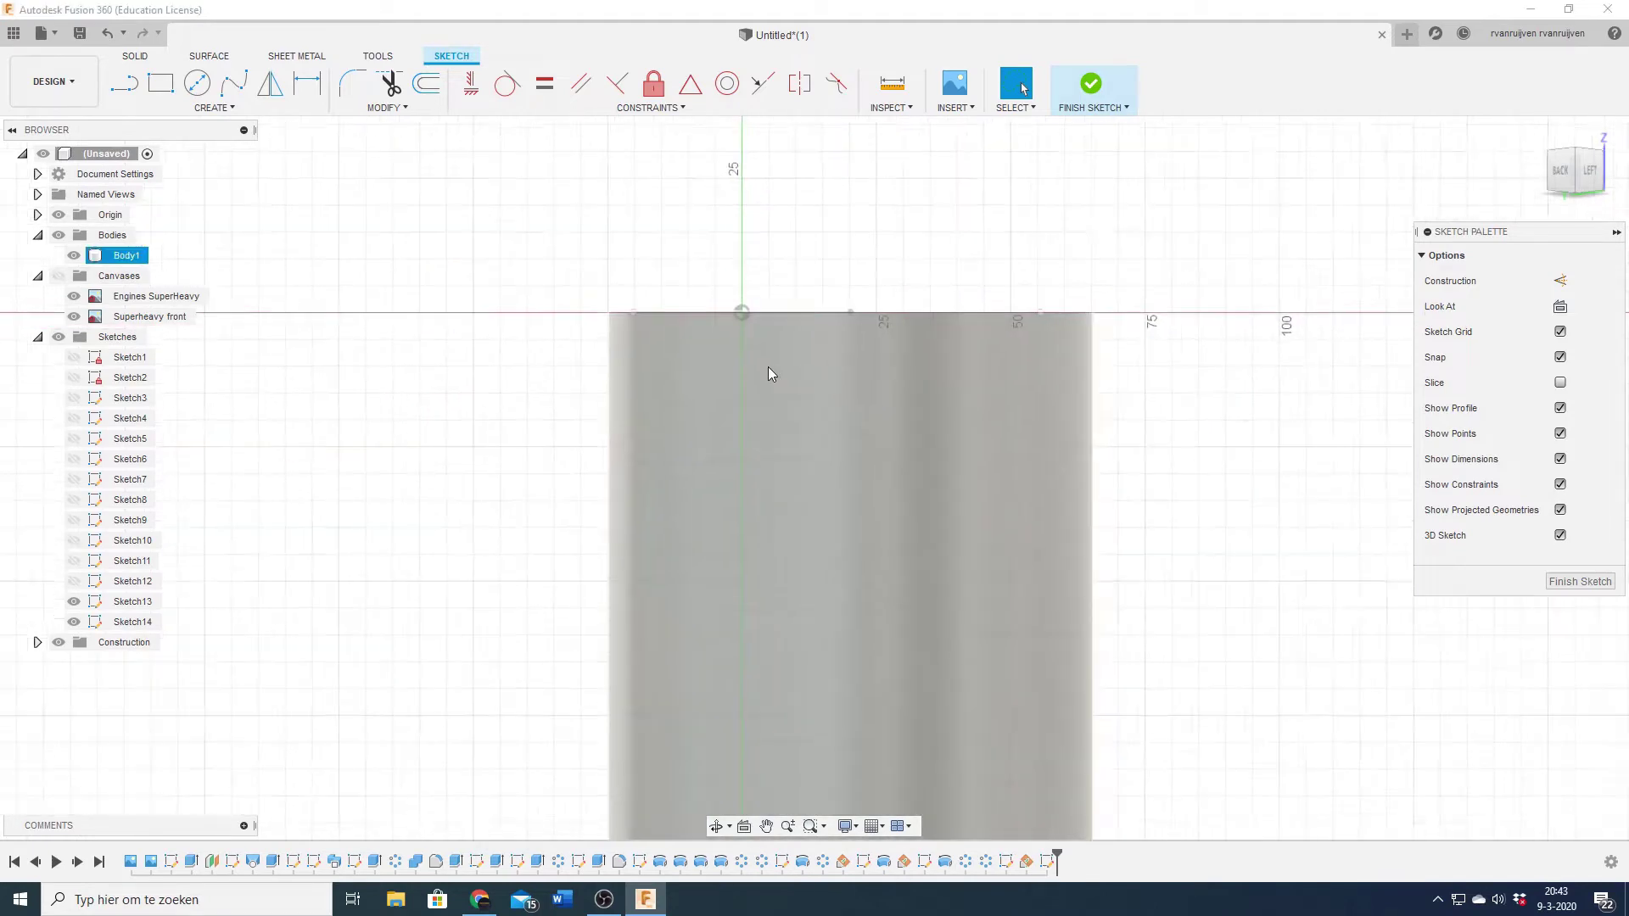
- Draw an 8 mm circle at the fin tip and the half outline down to the bottom point
type("c")
type("8")
key("Return")
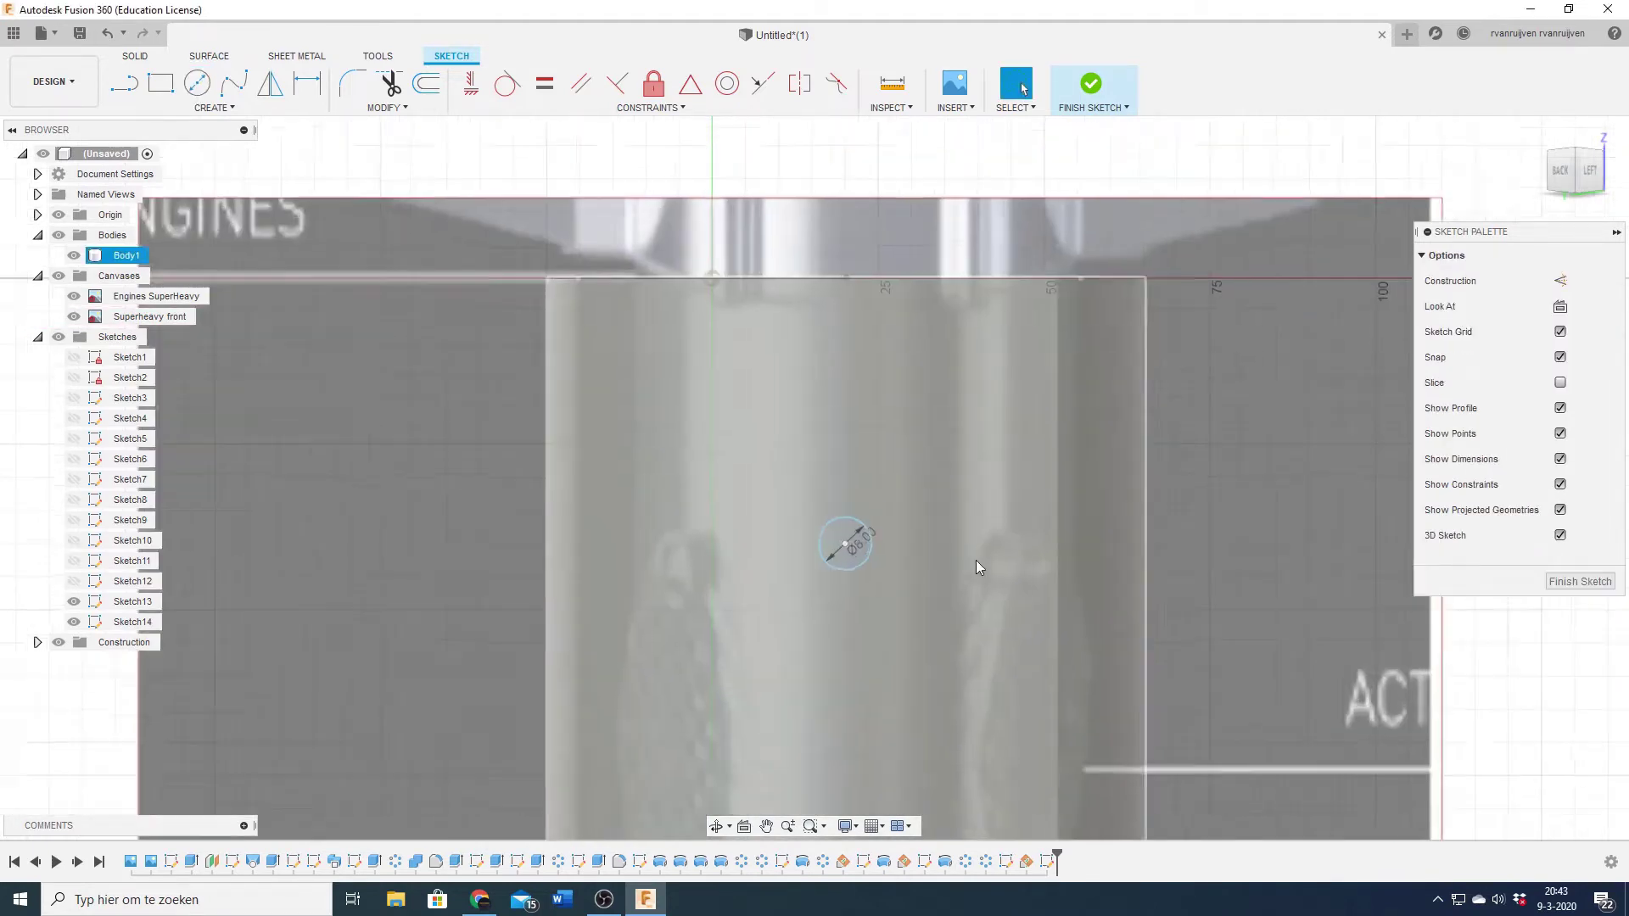
key("l")
left_click(874, 280)
left_click(889, 329)
left_click(907, 479)
left_click(889, 649)
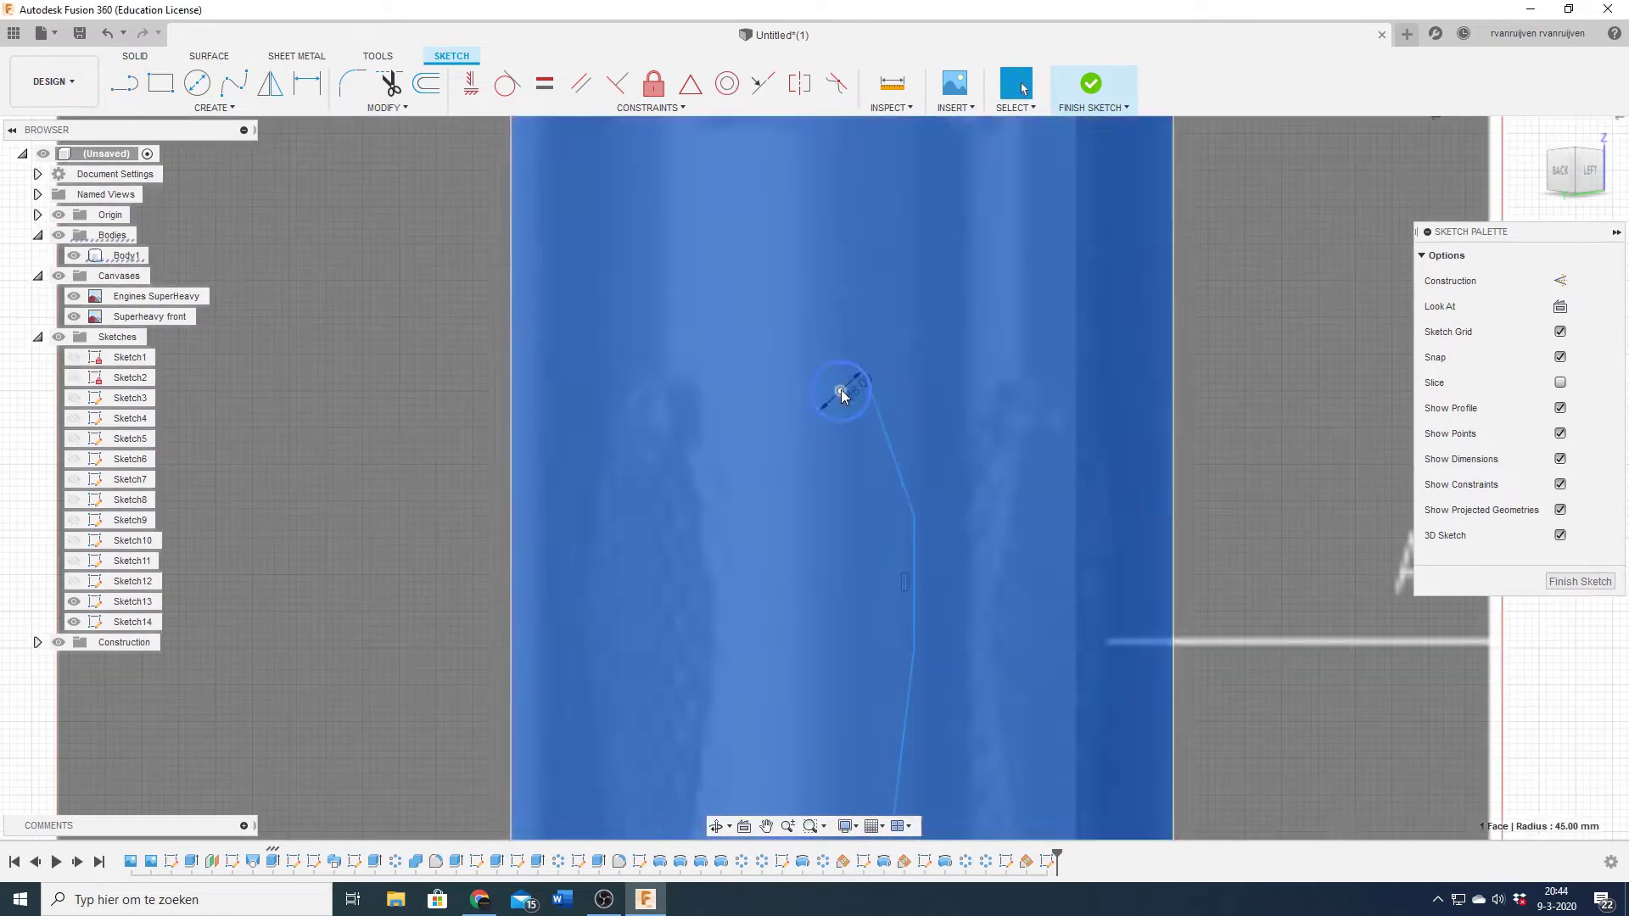
- Add another 8 mm diameter circle and mirror the outline to complete the left half
scroll(842, 389, "up", 2)
key("c")
scroll(767, 301, "up", 3)
left_click(841, 422)
type("8")
key("Return")
key("Escape")
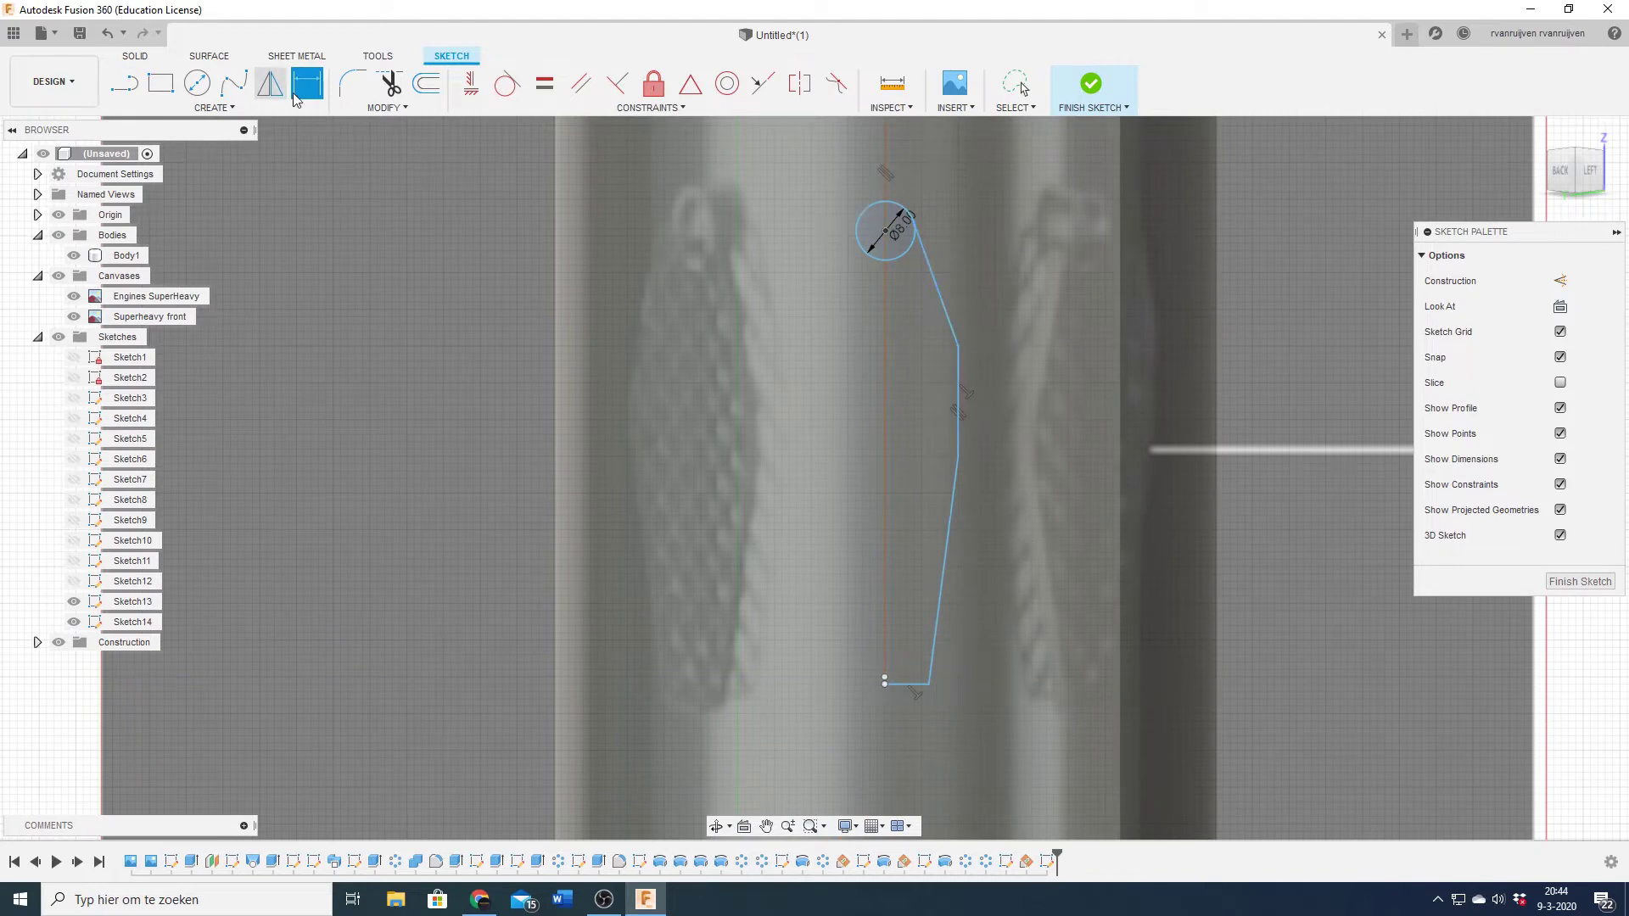
key("Return")
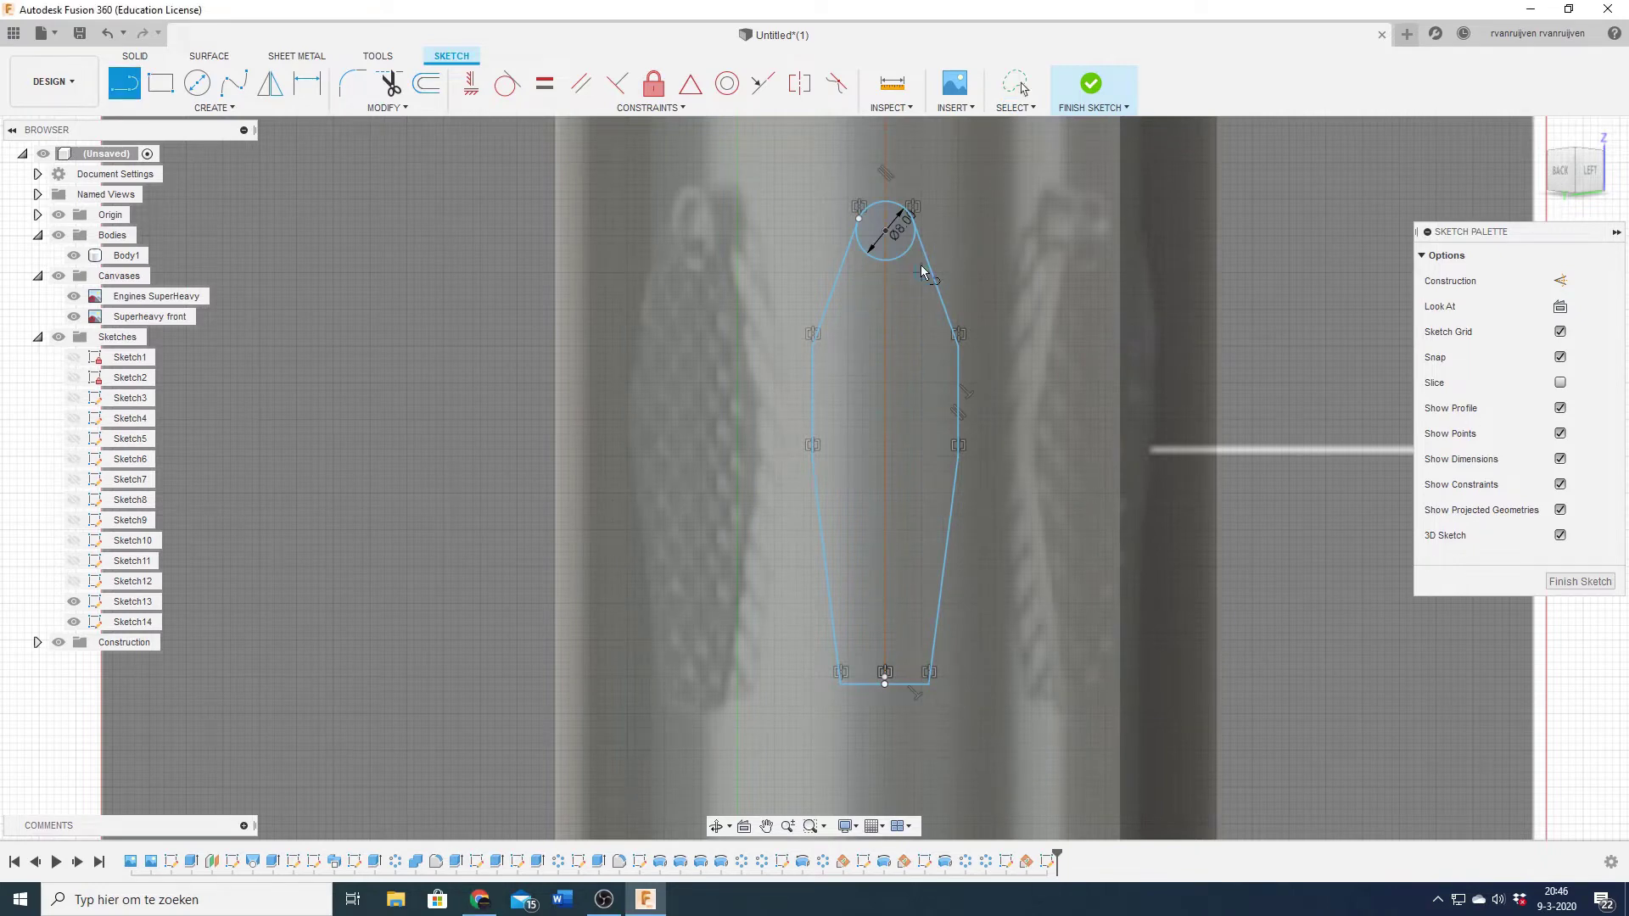
- Draw 45° rotated 2.00 squares to start the diamond lattice
scroll(885, 671, "up", 3)
scroll(884, 671, "up", 3)
type("45")
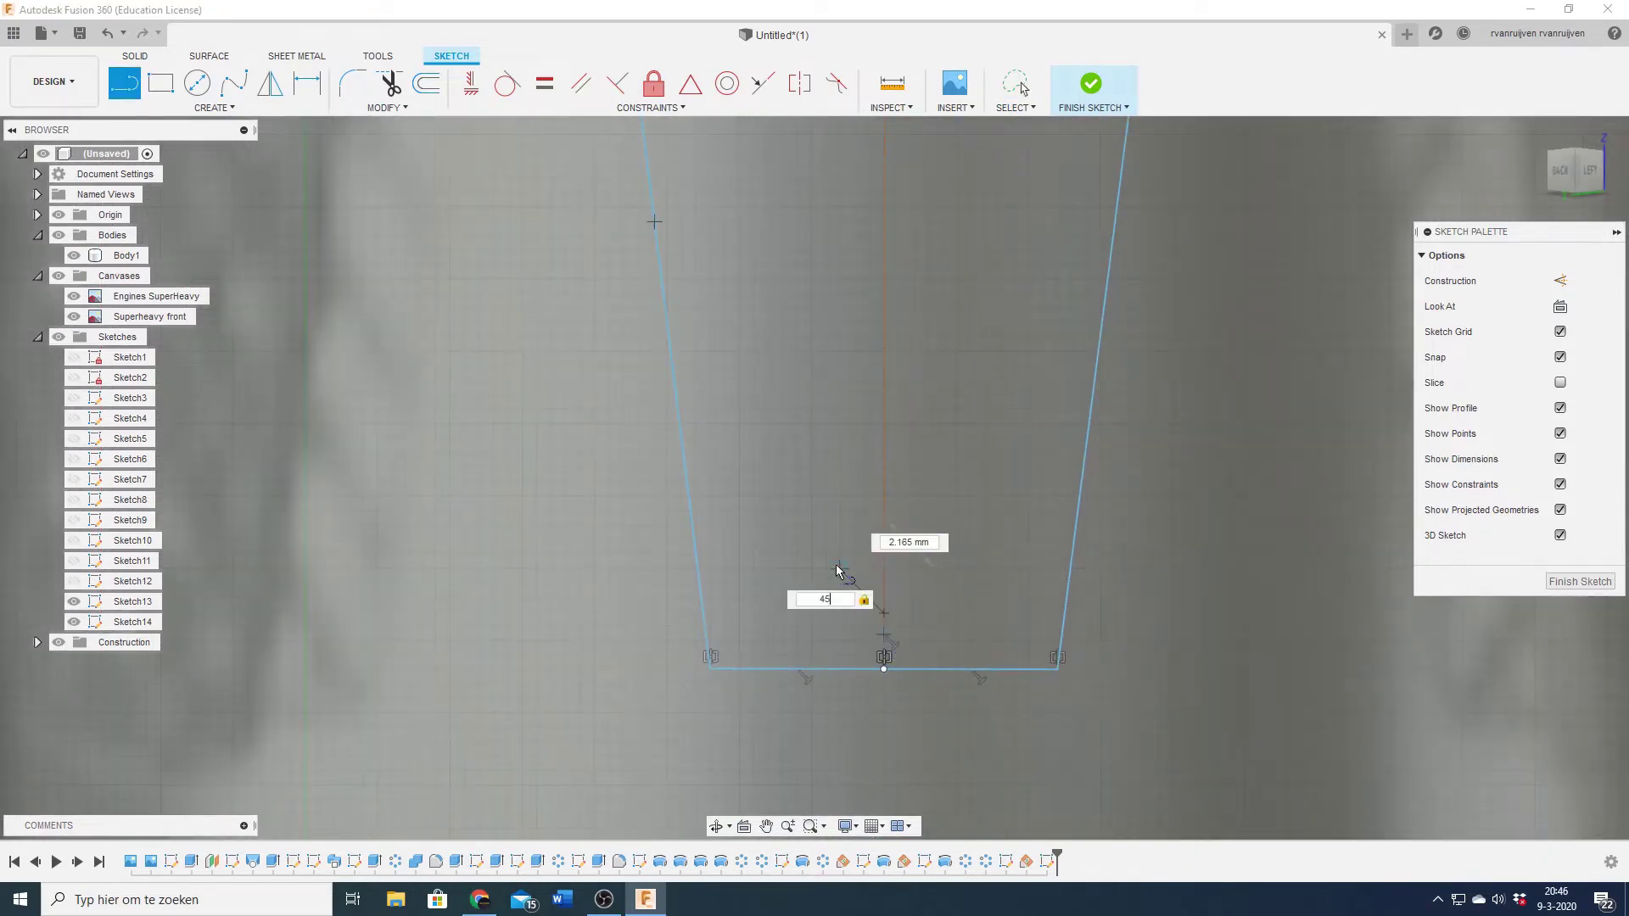
key("Return")
key("Escape")
key("d")
key("l")
scroll(853, 607, "up", 2)
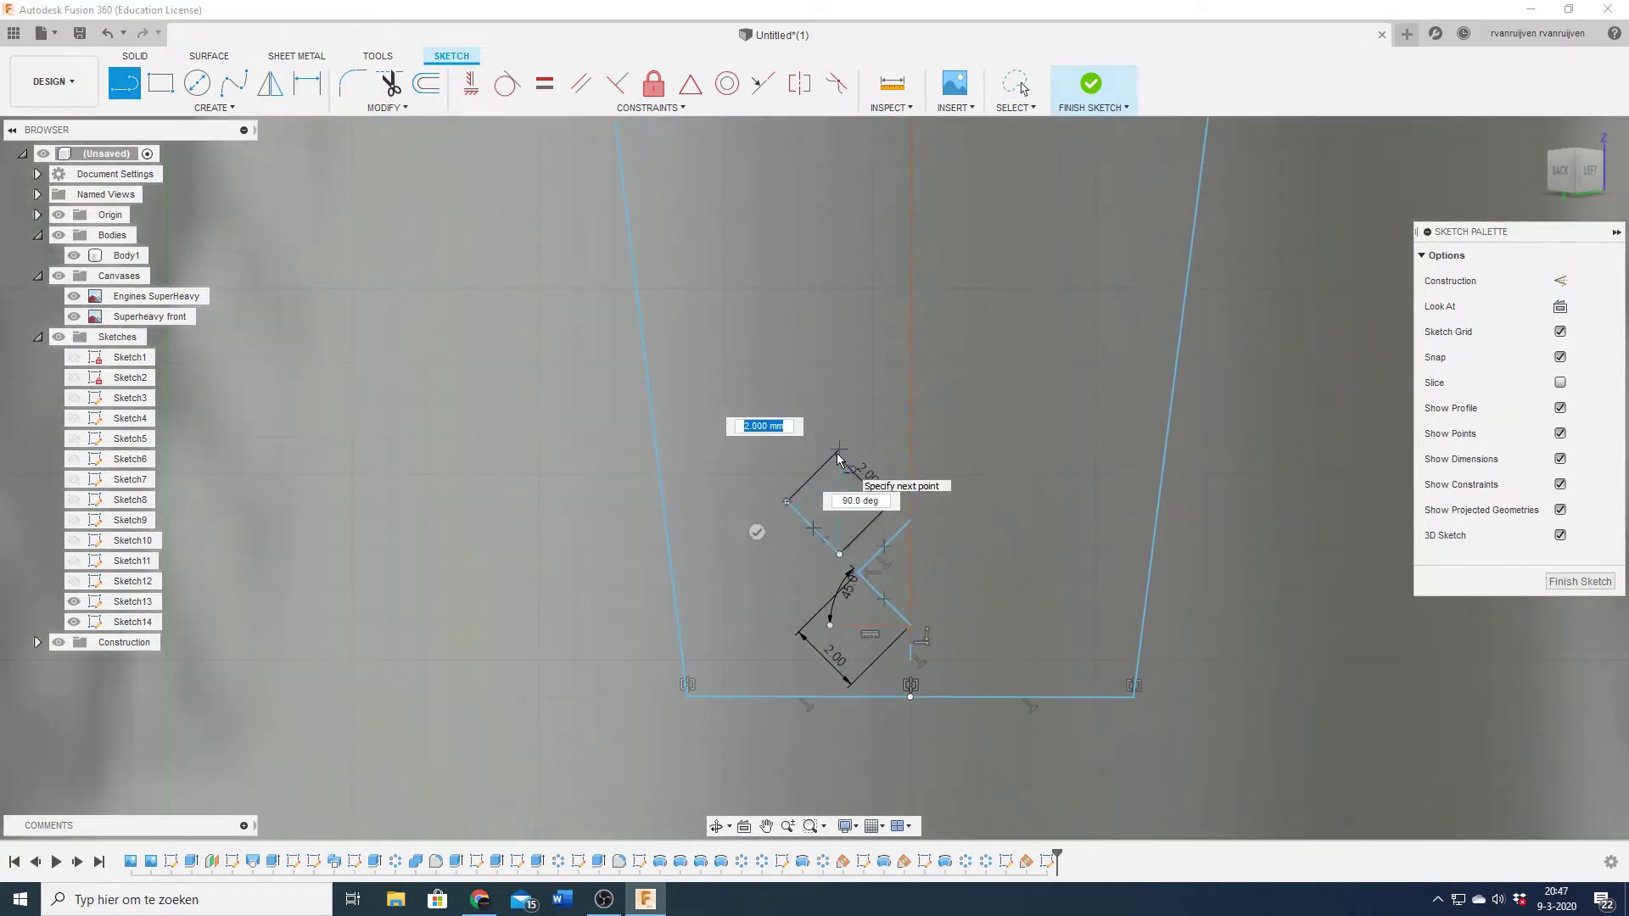
type("2")
key("Return")
left_click(911, 627)
right_click(900, 636)
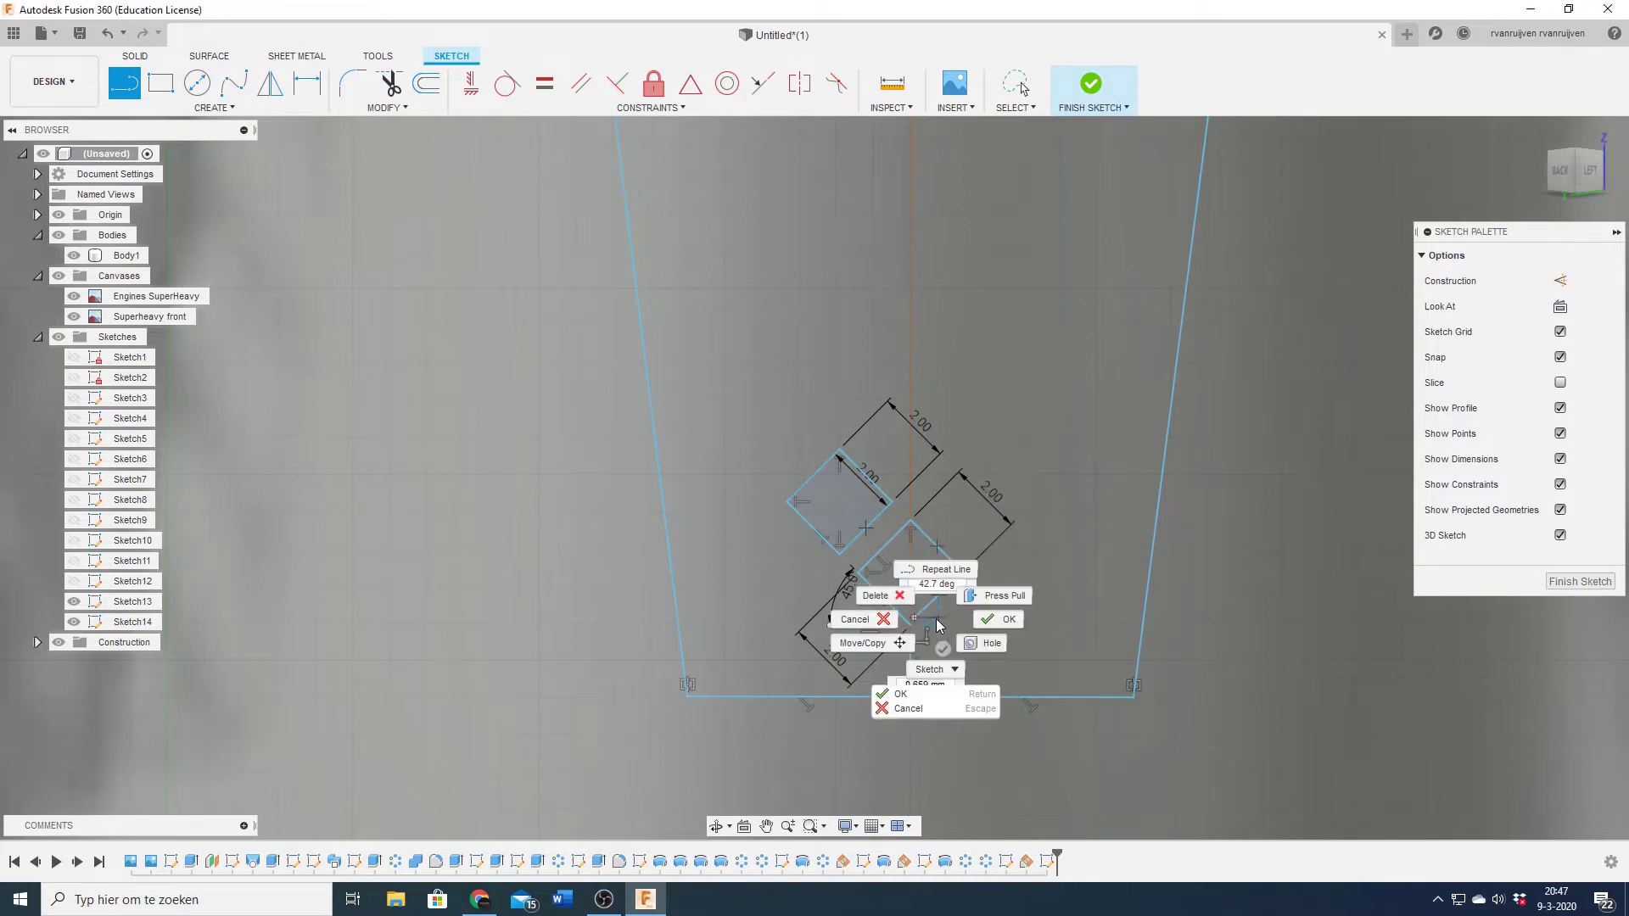
key("Escape")
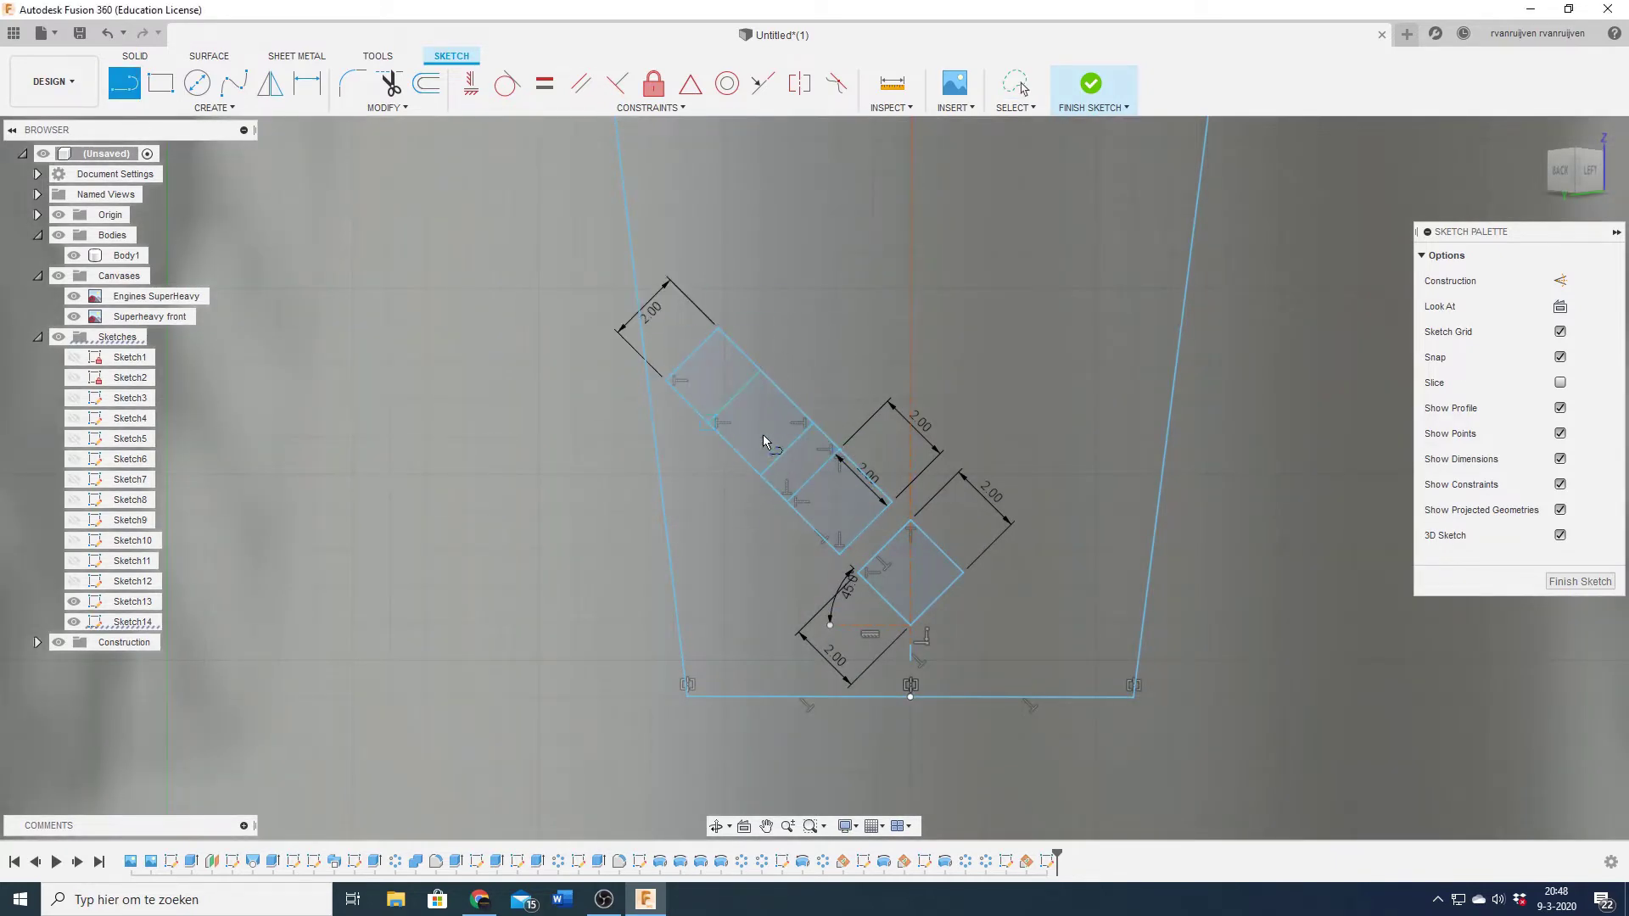
- Trim the upper-left overlap and close another 2.00 diamond with dimensioned lines
left_click(775, 459)
key("d")
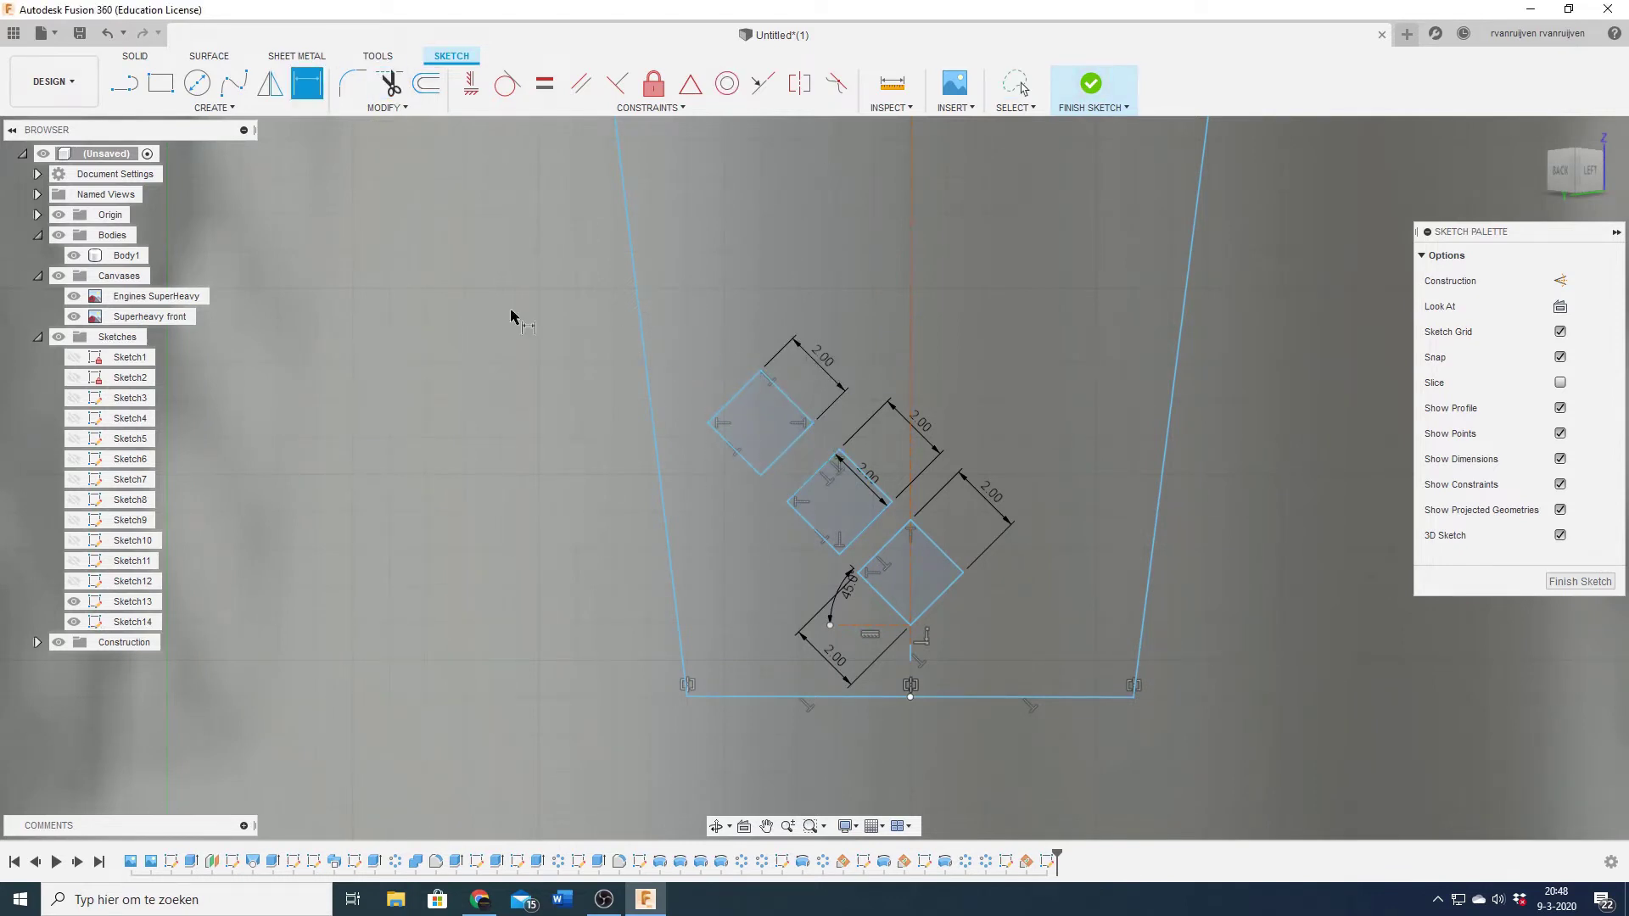
key("Return")
key("r")
left_click(778, 496)
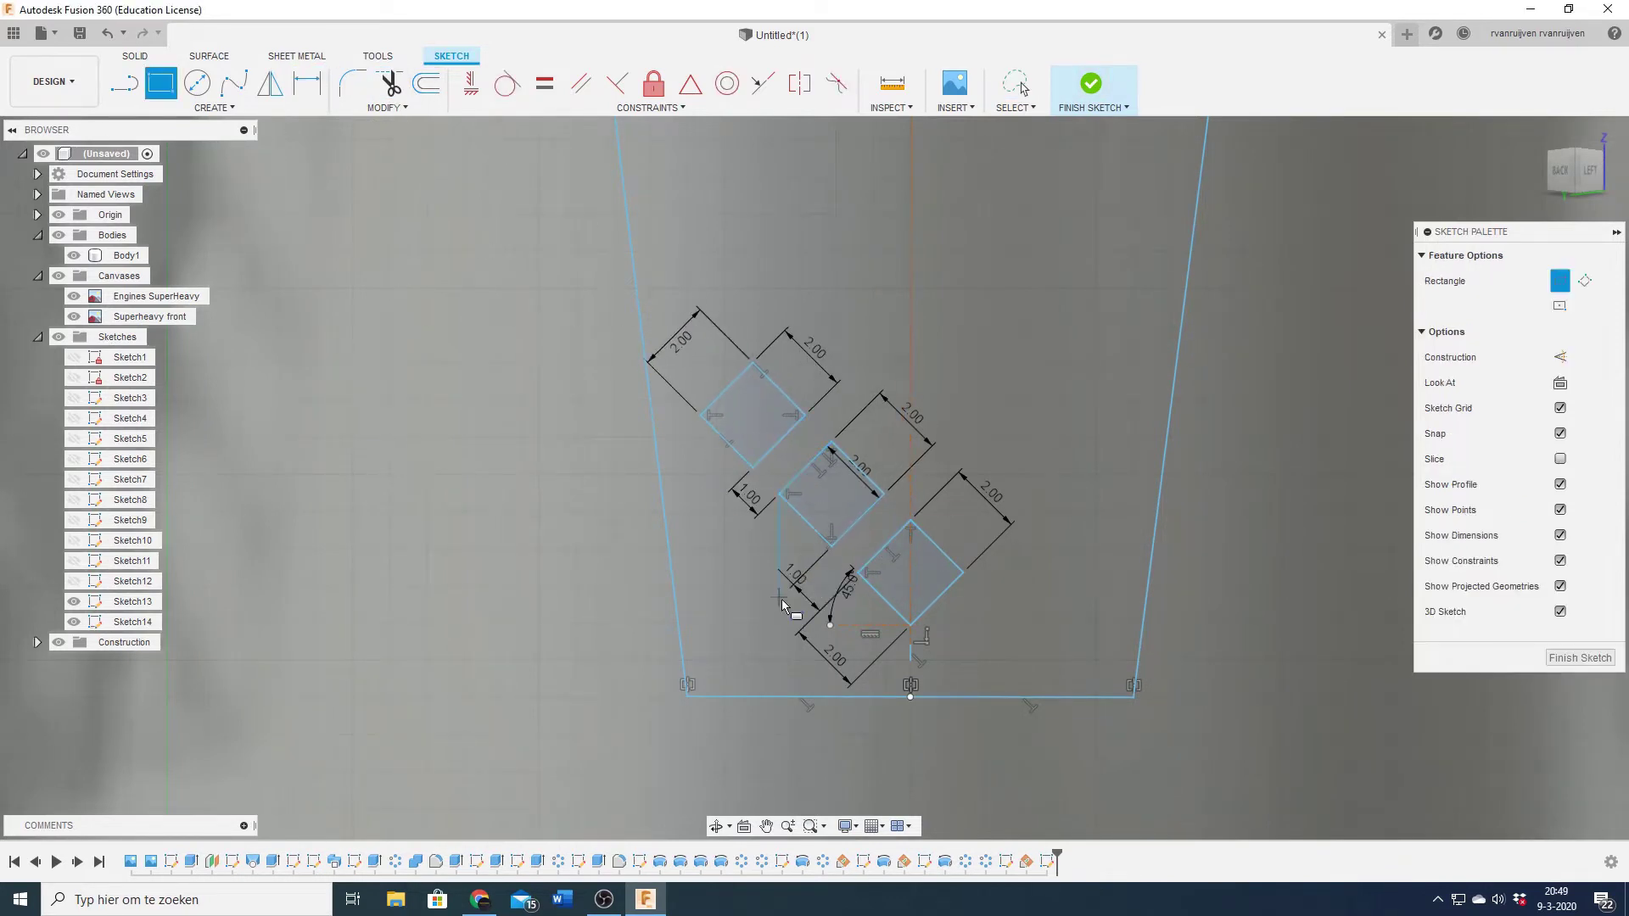
type("2")
key("Return")
key("Escape")
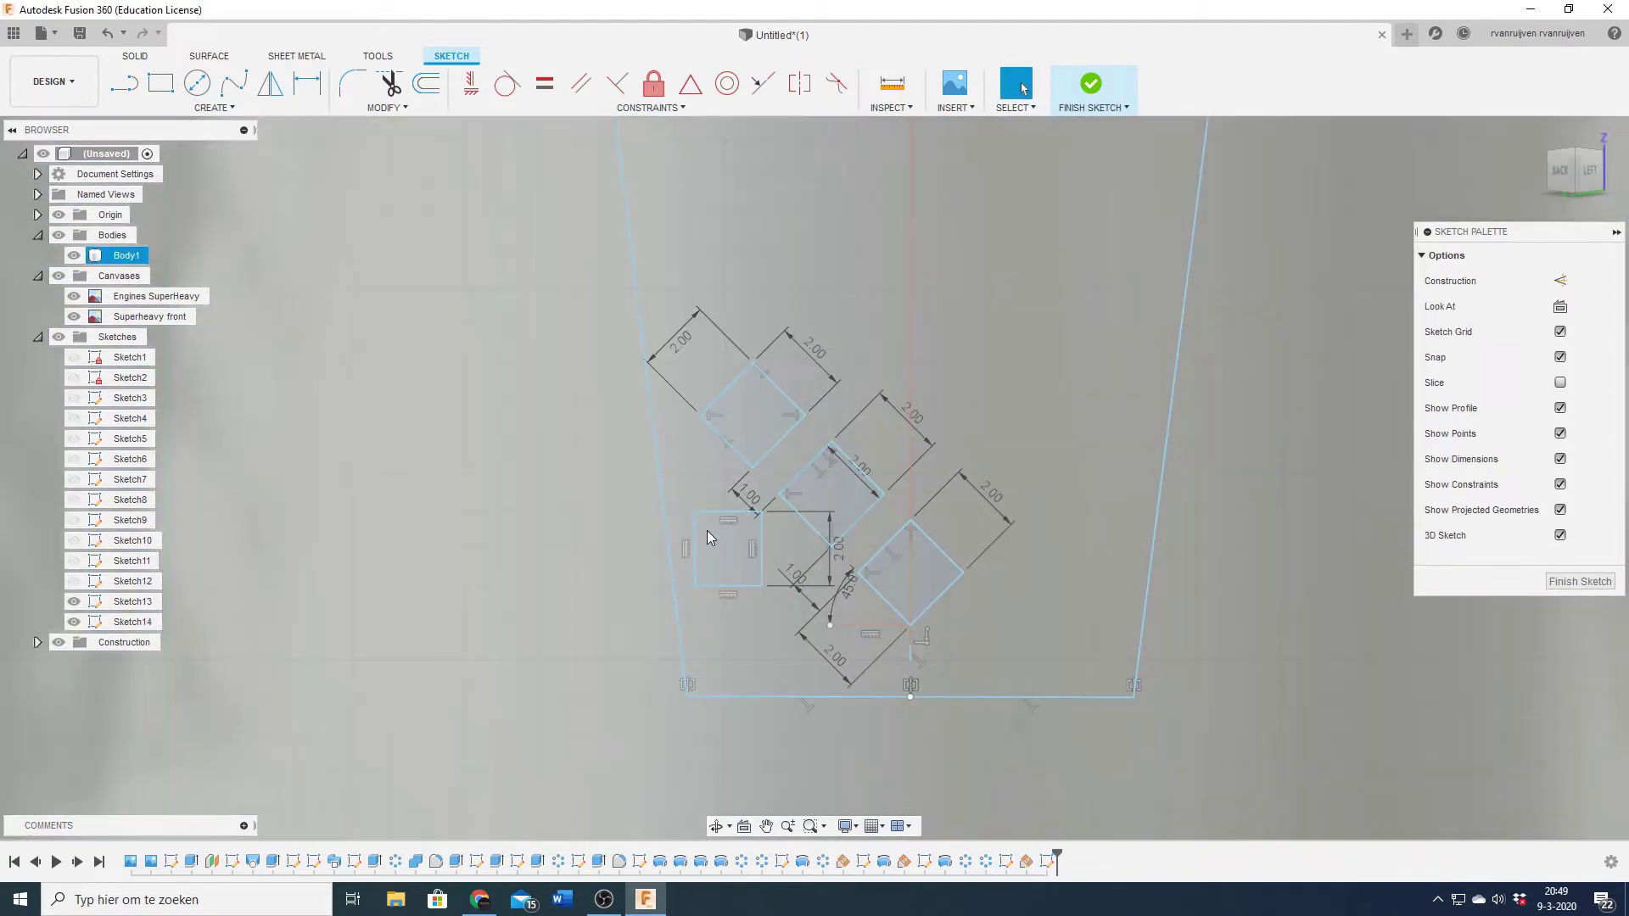
type("2")
key("Return")
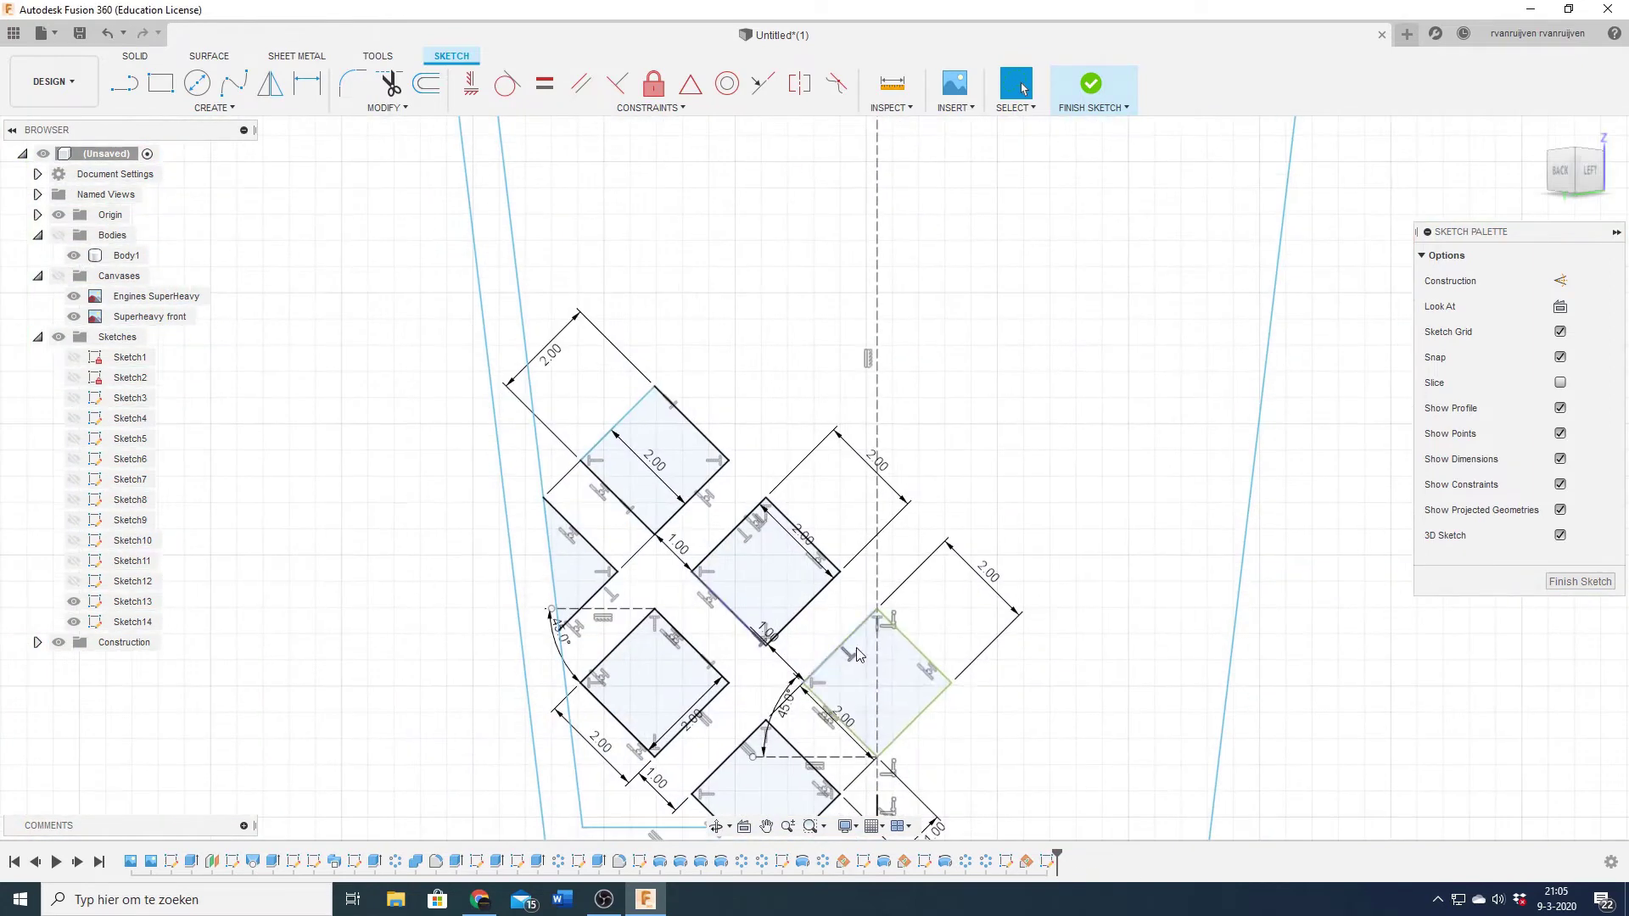
- Paste copies of the three squares up-left and at the top of the fin
key("ctrl+v")
key("Return")
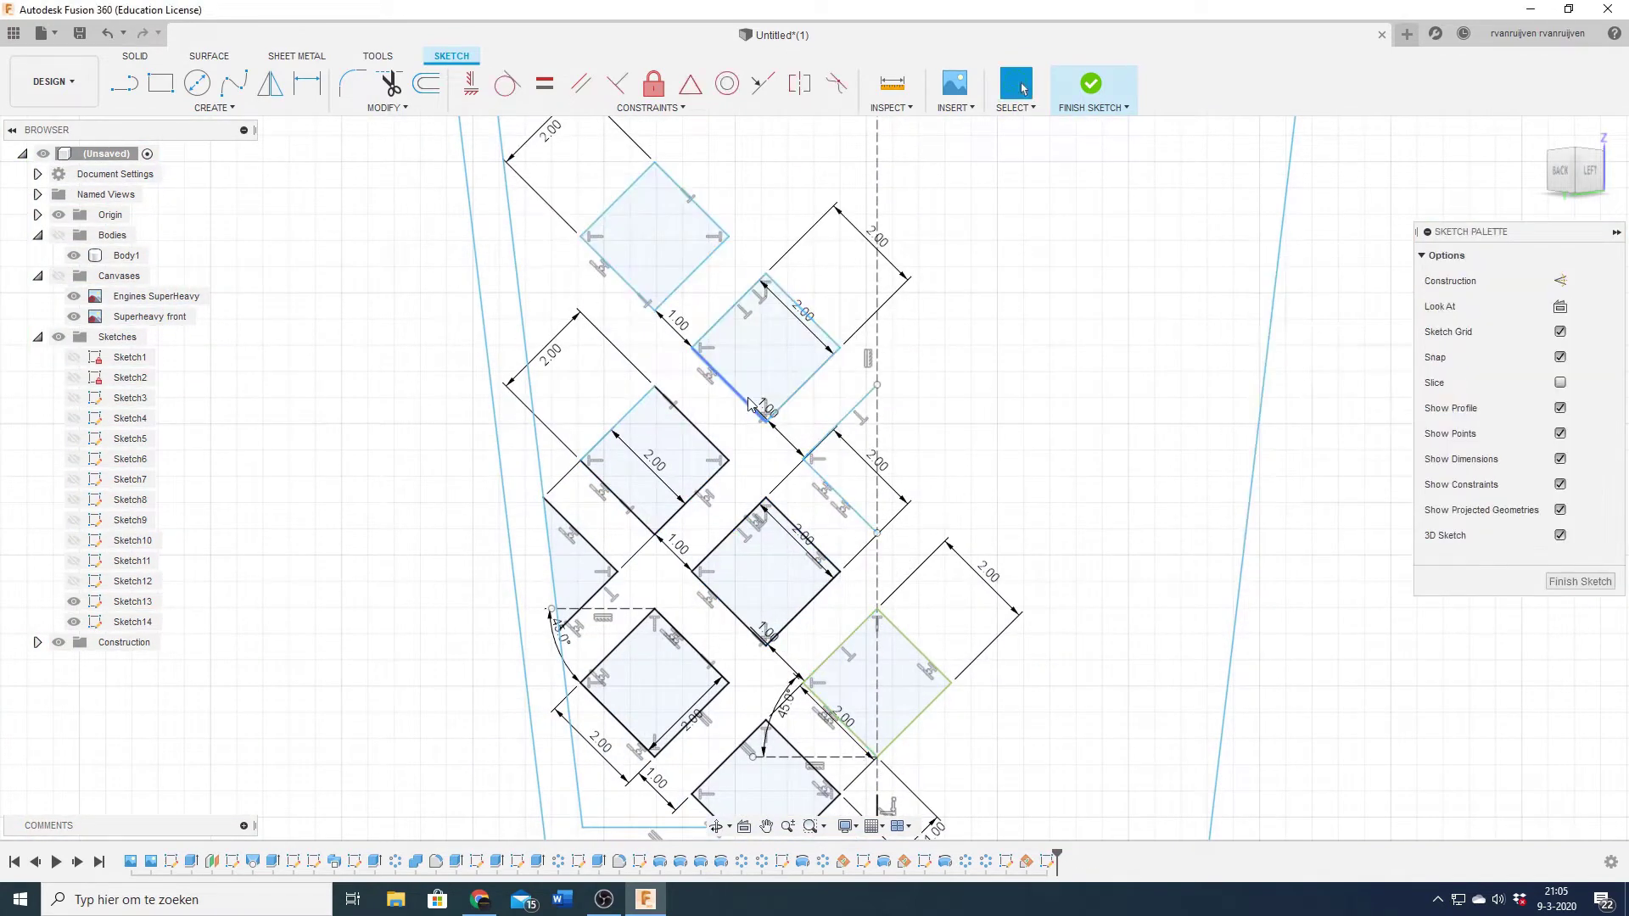
left_click(307, 83)
middle_click_drag(847, 445, 872, 534)
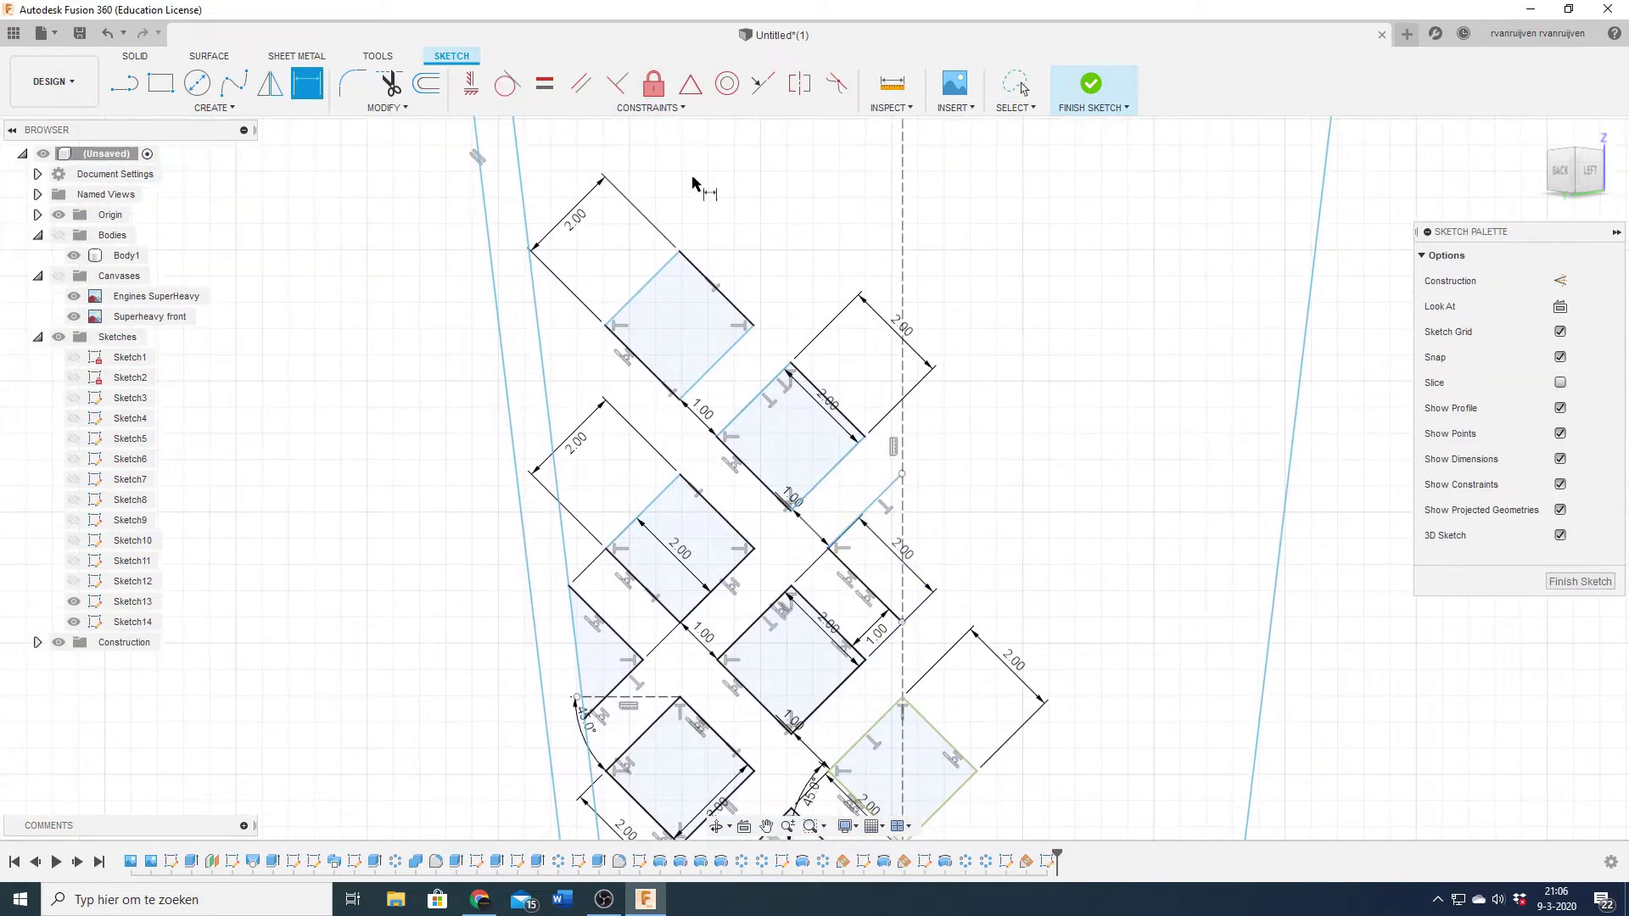
key("Escape")
key("ctrl+v")
key("Return")
mouse_move(949, 343)
middle_mouse_down()
mouse_move(970, 450)
mouse_move(1088, 526)
middle_mouse_up()
key("Escape")
key("ctrl+v")
key("Return")
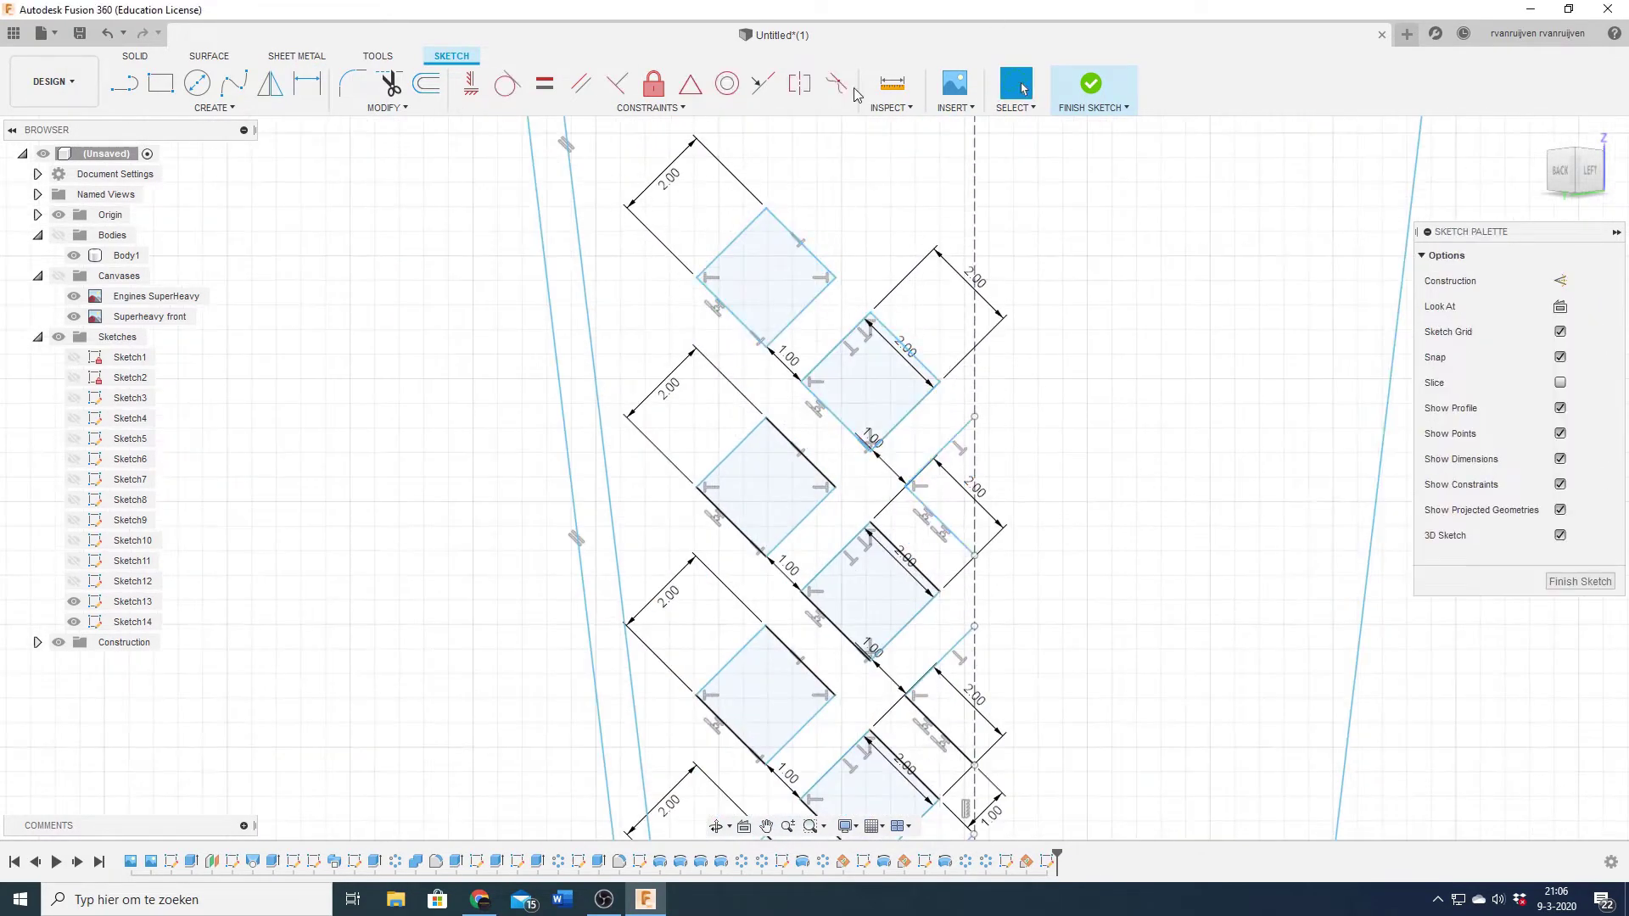
- Dimension the gap between neighbouring squares to 1.00
left_click(1026, 625)
type("1")
key("Return")
middle_click_drag(780, 227, 827, 348)
key("Escape")
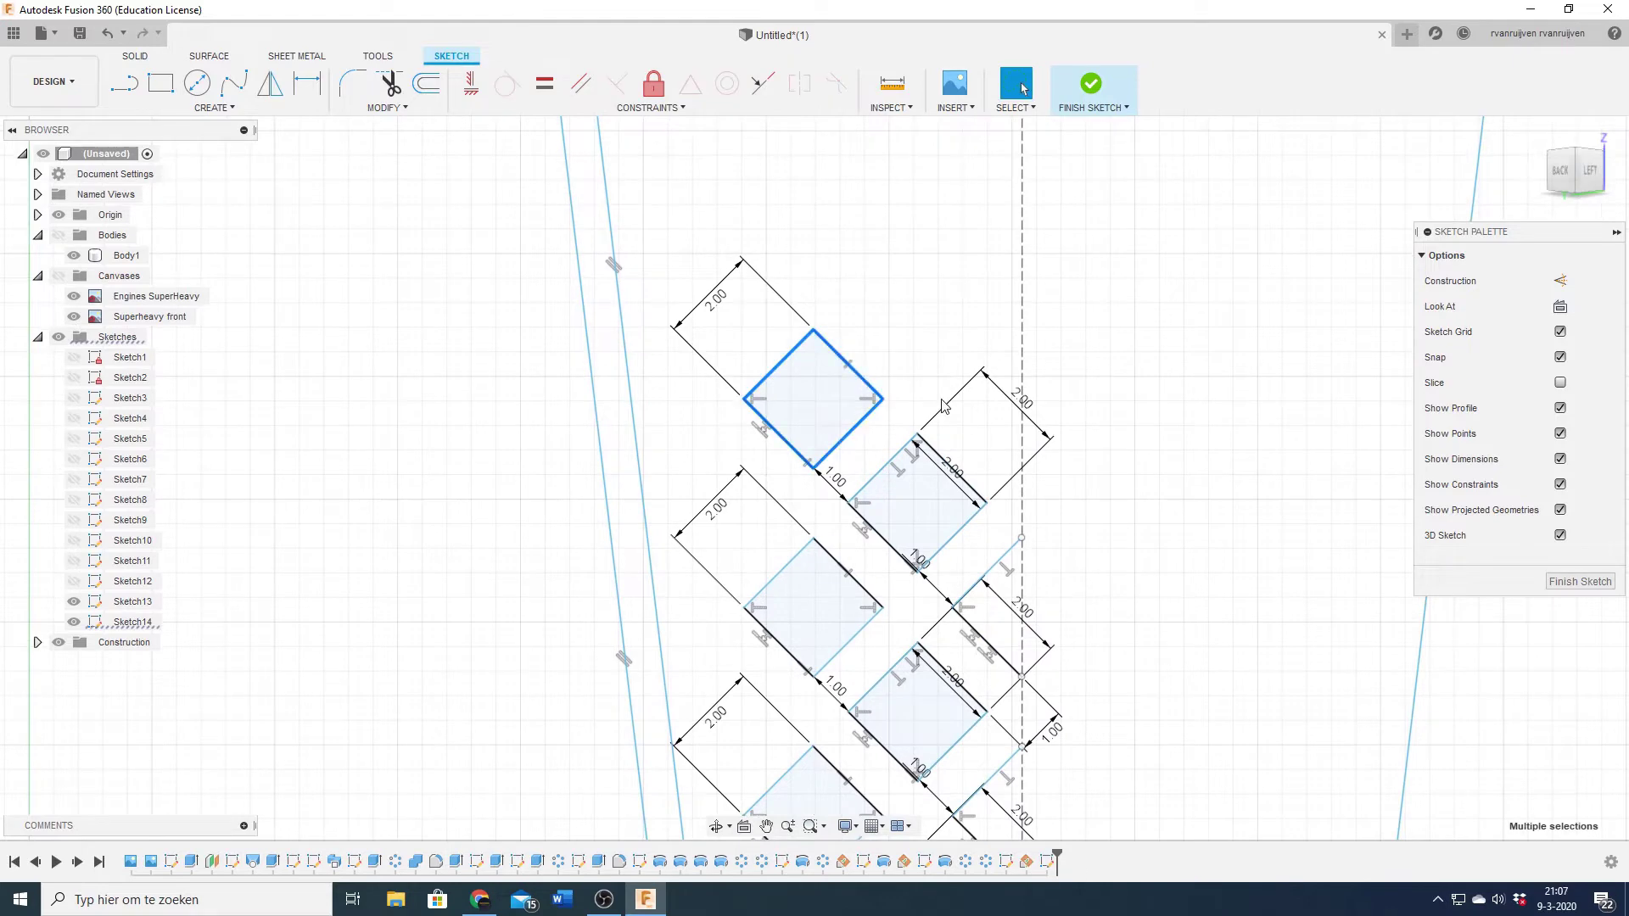
- Paste several single-square copies and position them around the lattice
key("ctrl+v")
key("Return")
key("d")
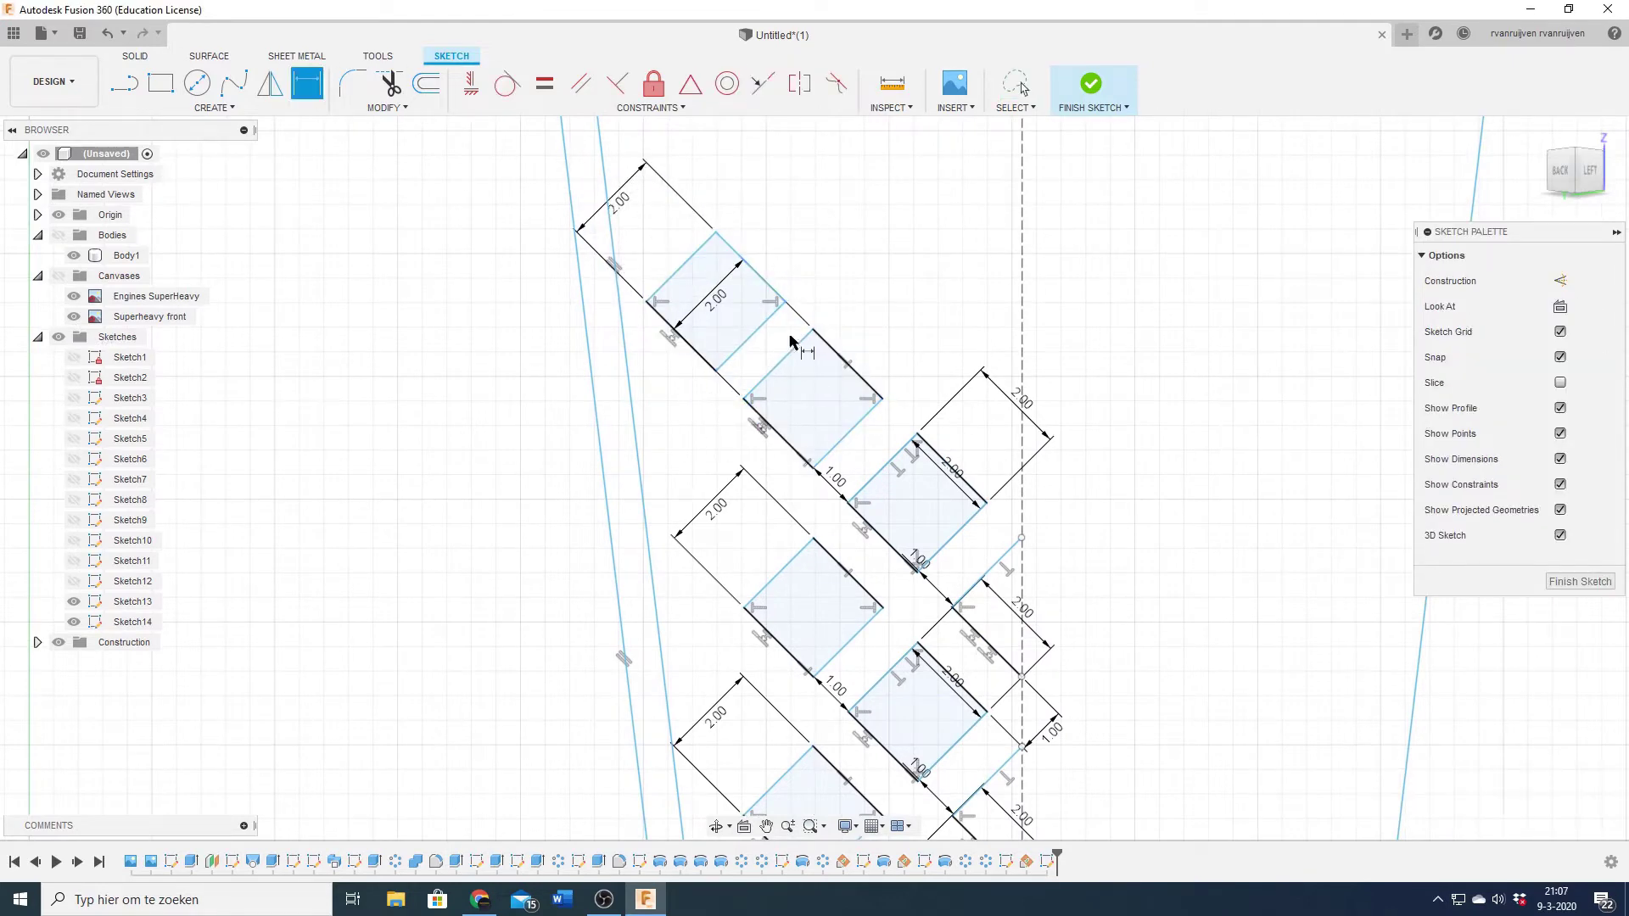
key("ctrl+v")
left_click_drag(813, 607, 705, 494)
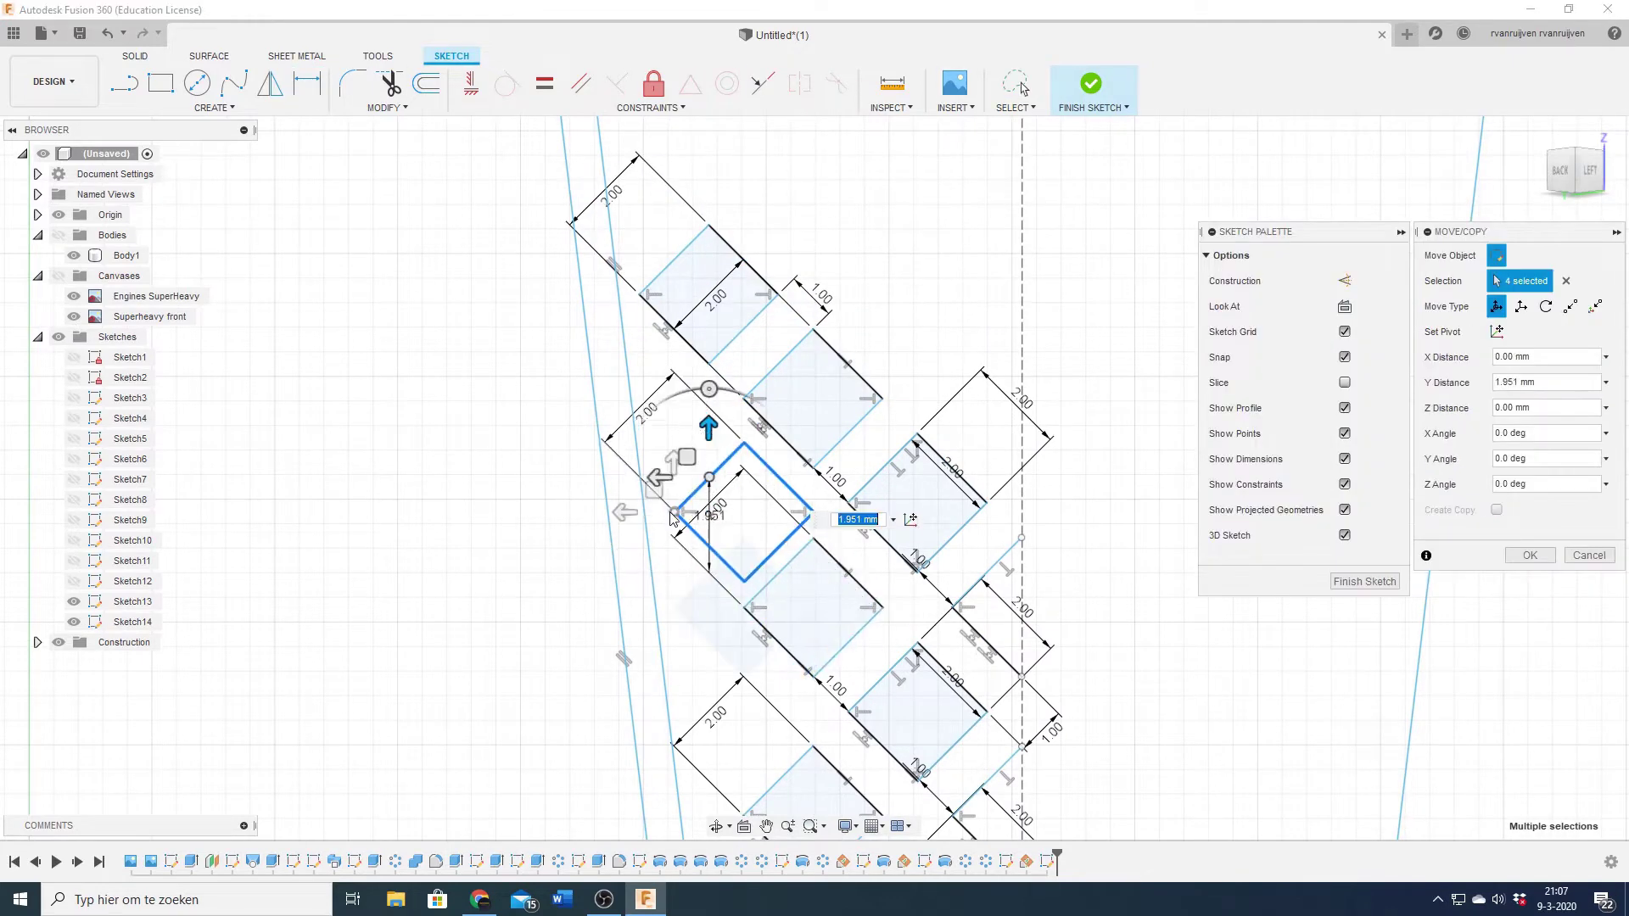
key("Return")
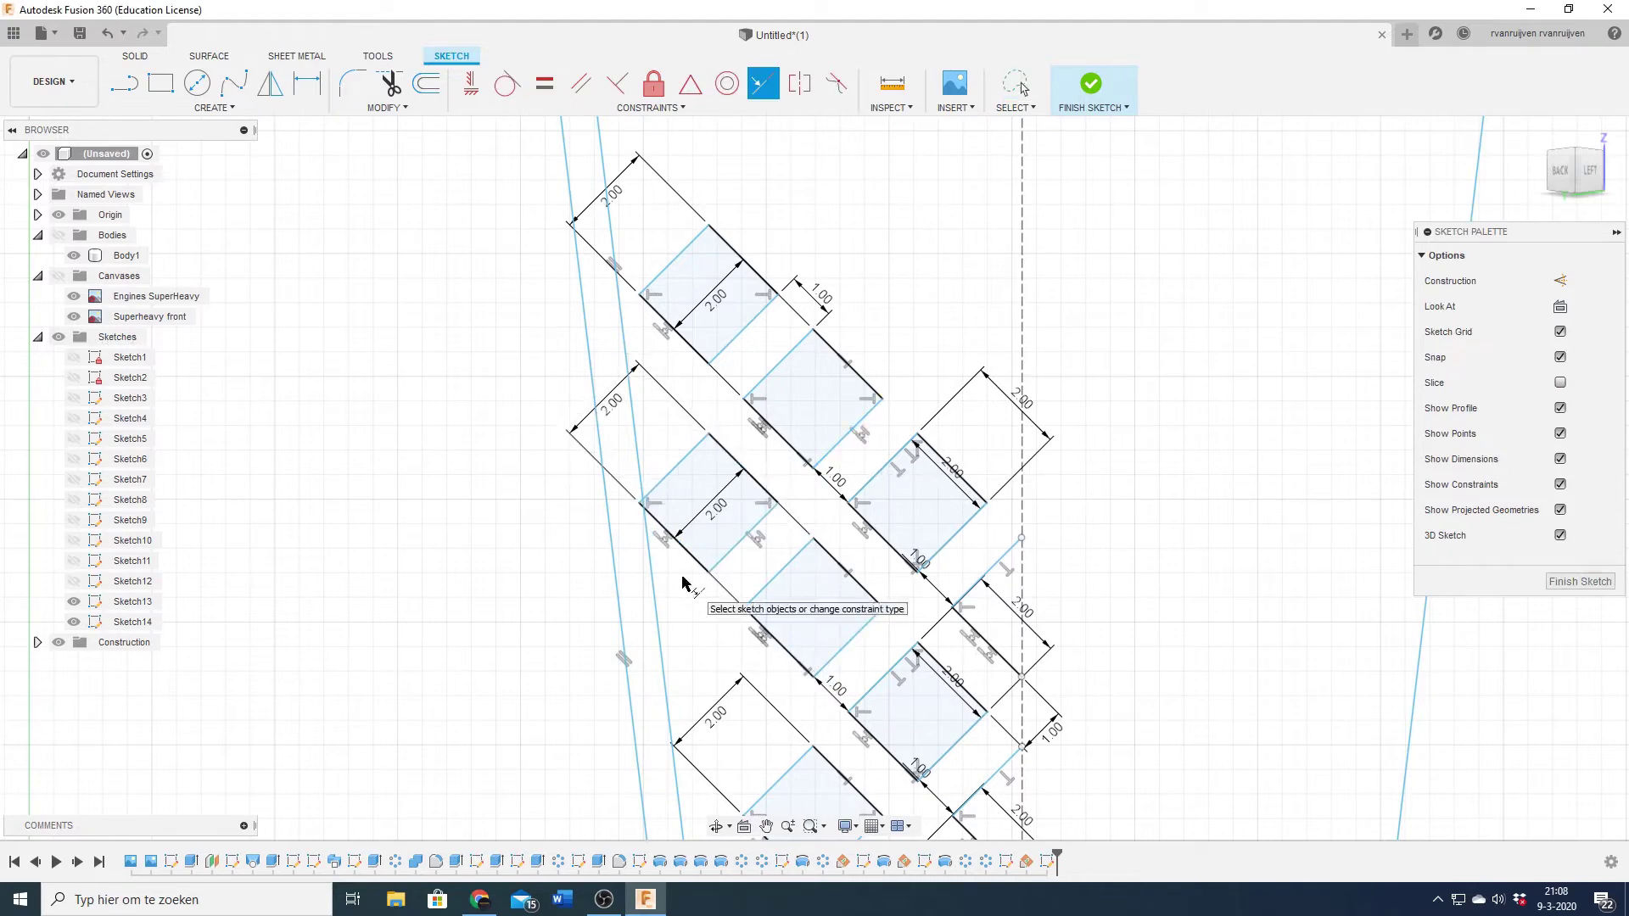
middle_click_drag(683, 584, 683, 395)
key("ctrl+v")
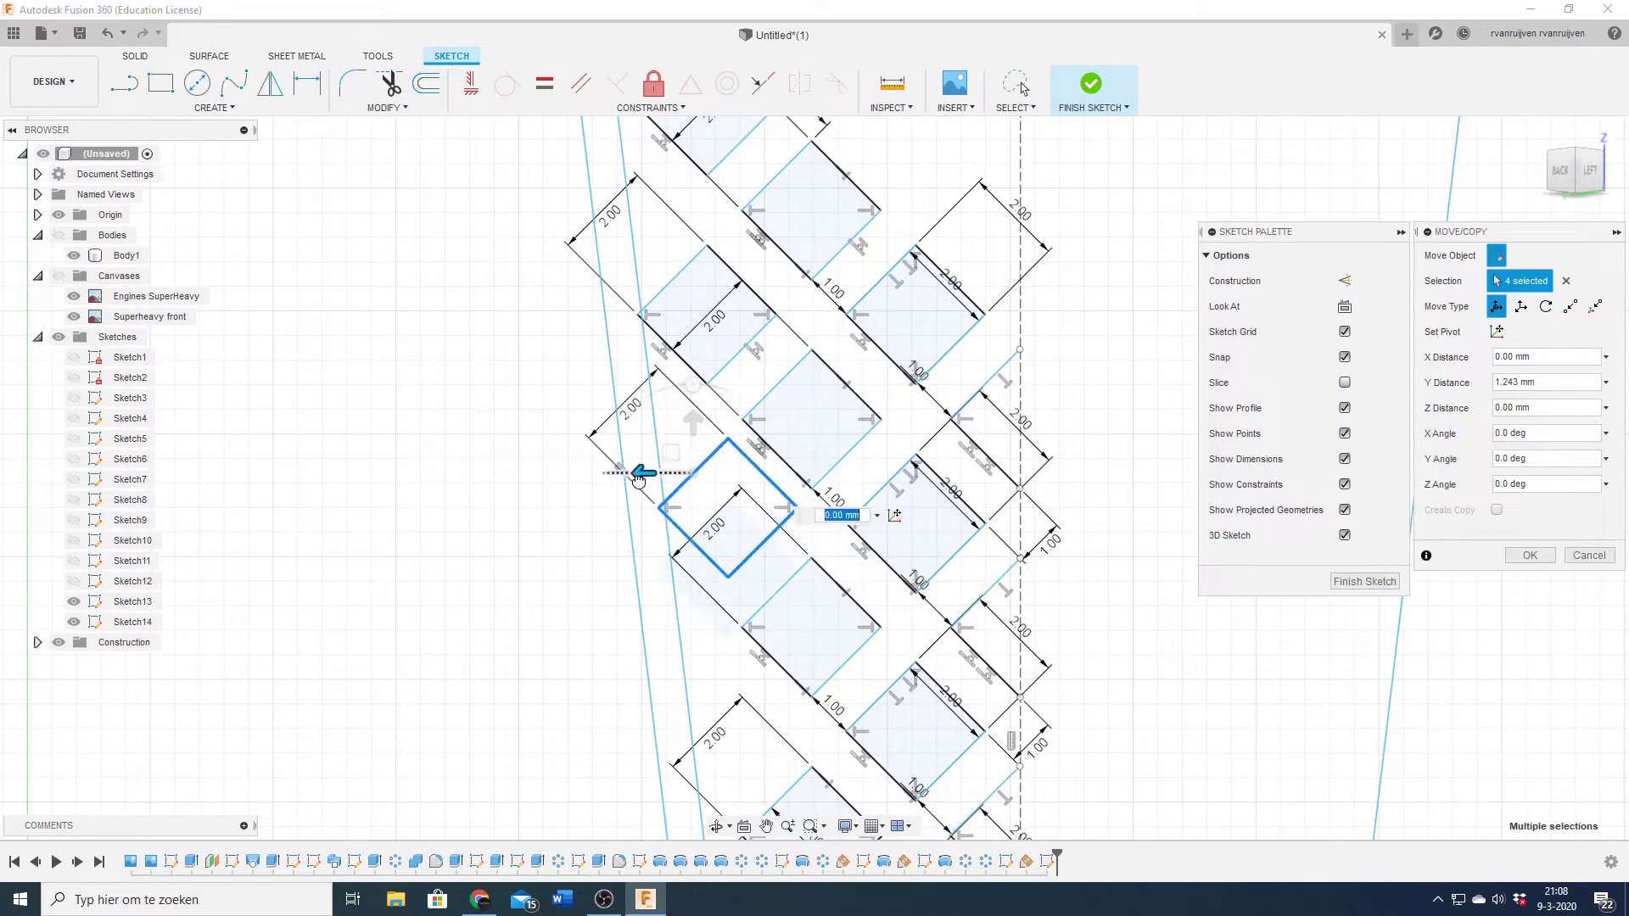
left_click_drag(638, 481, 615, 487)
key("Return")
scroll(810, 513, "down", 1)
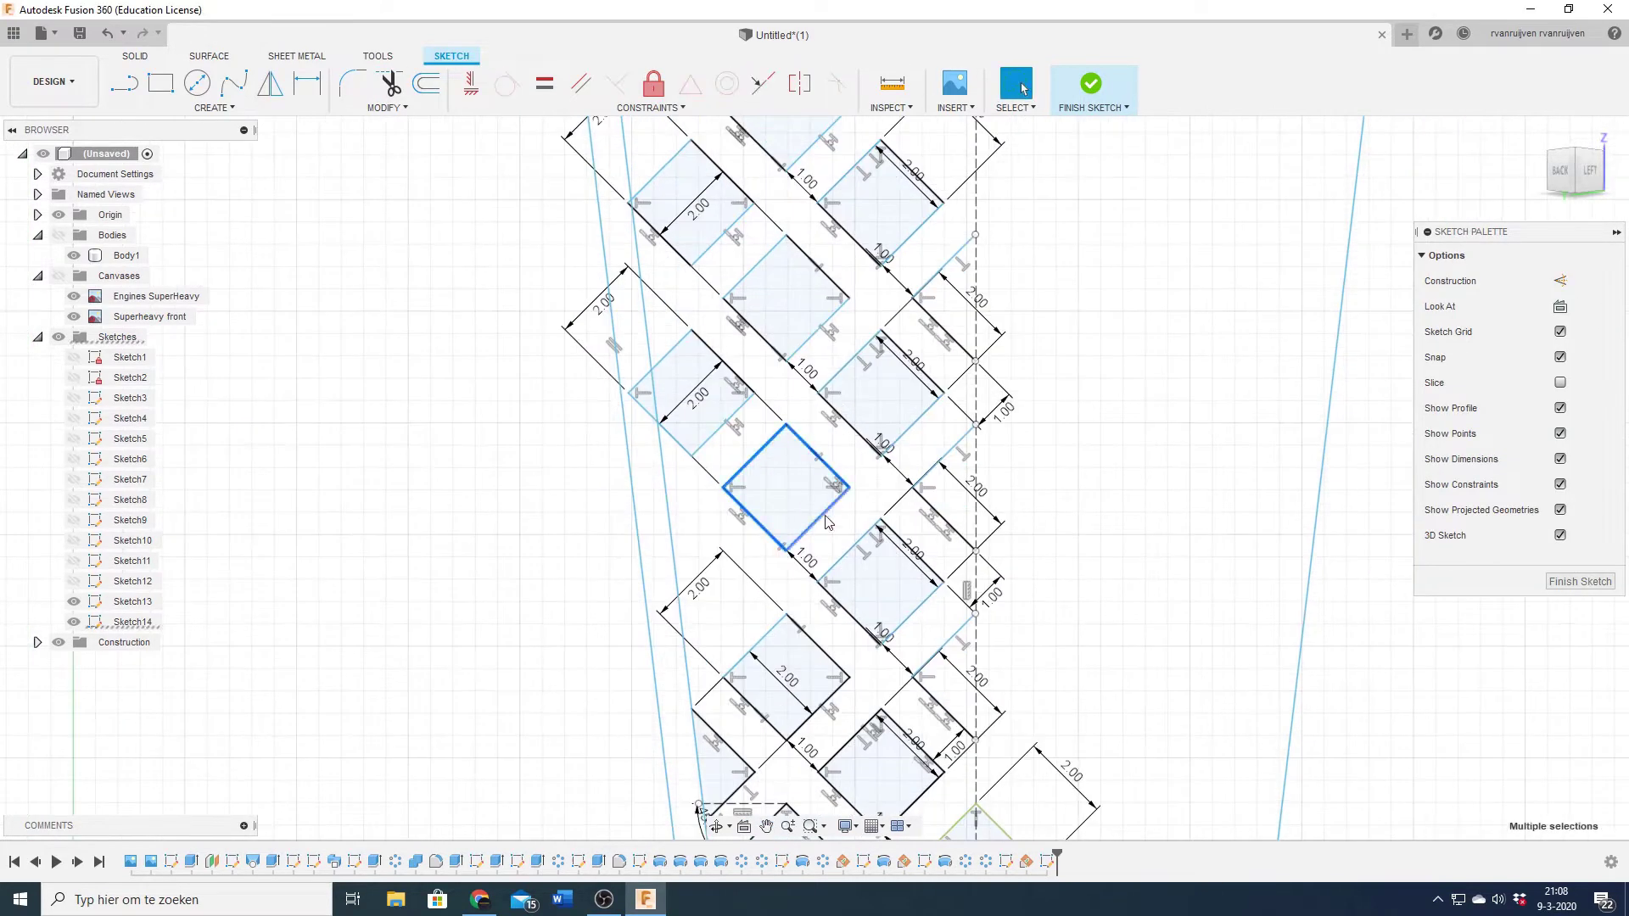
key("ctrl+v")
key("Return")
- Copy two lattice line segments and paste two copies into place
scroll(758, 636, "up", 1)
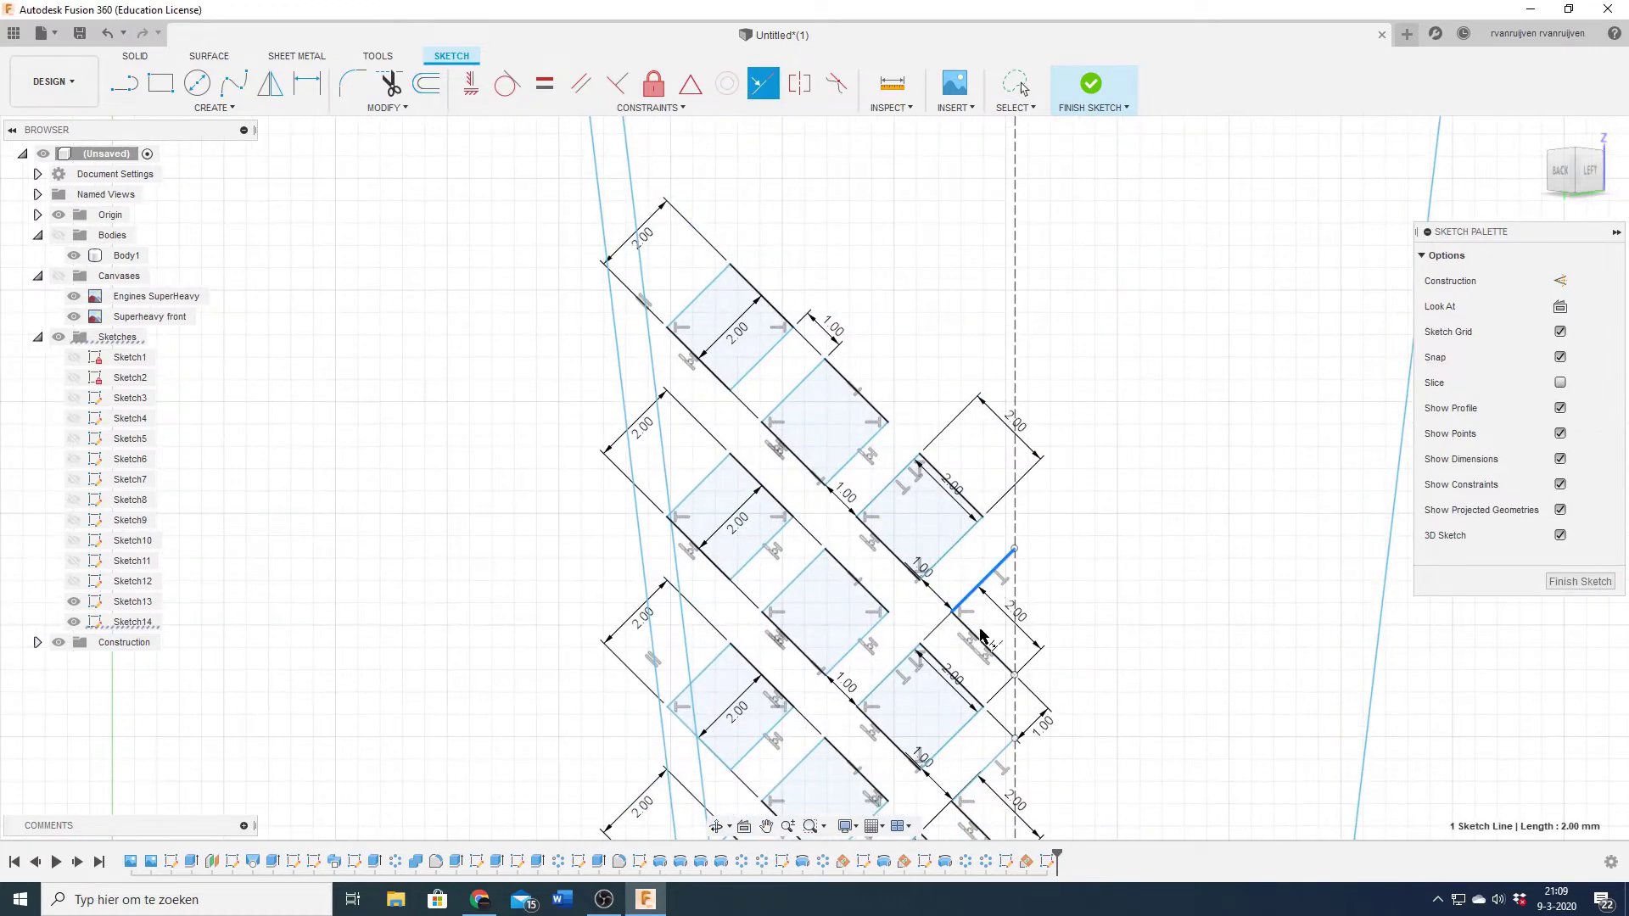
left_click(984, 582)
left_click(906, 557)
key("ctrl+c")
key("ctrl+v")
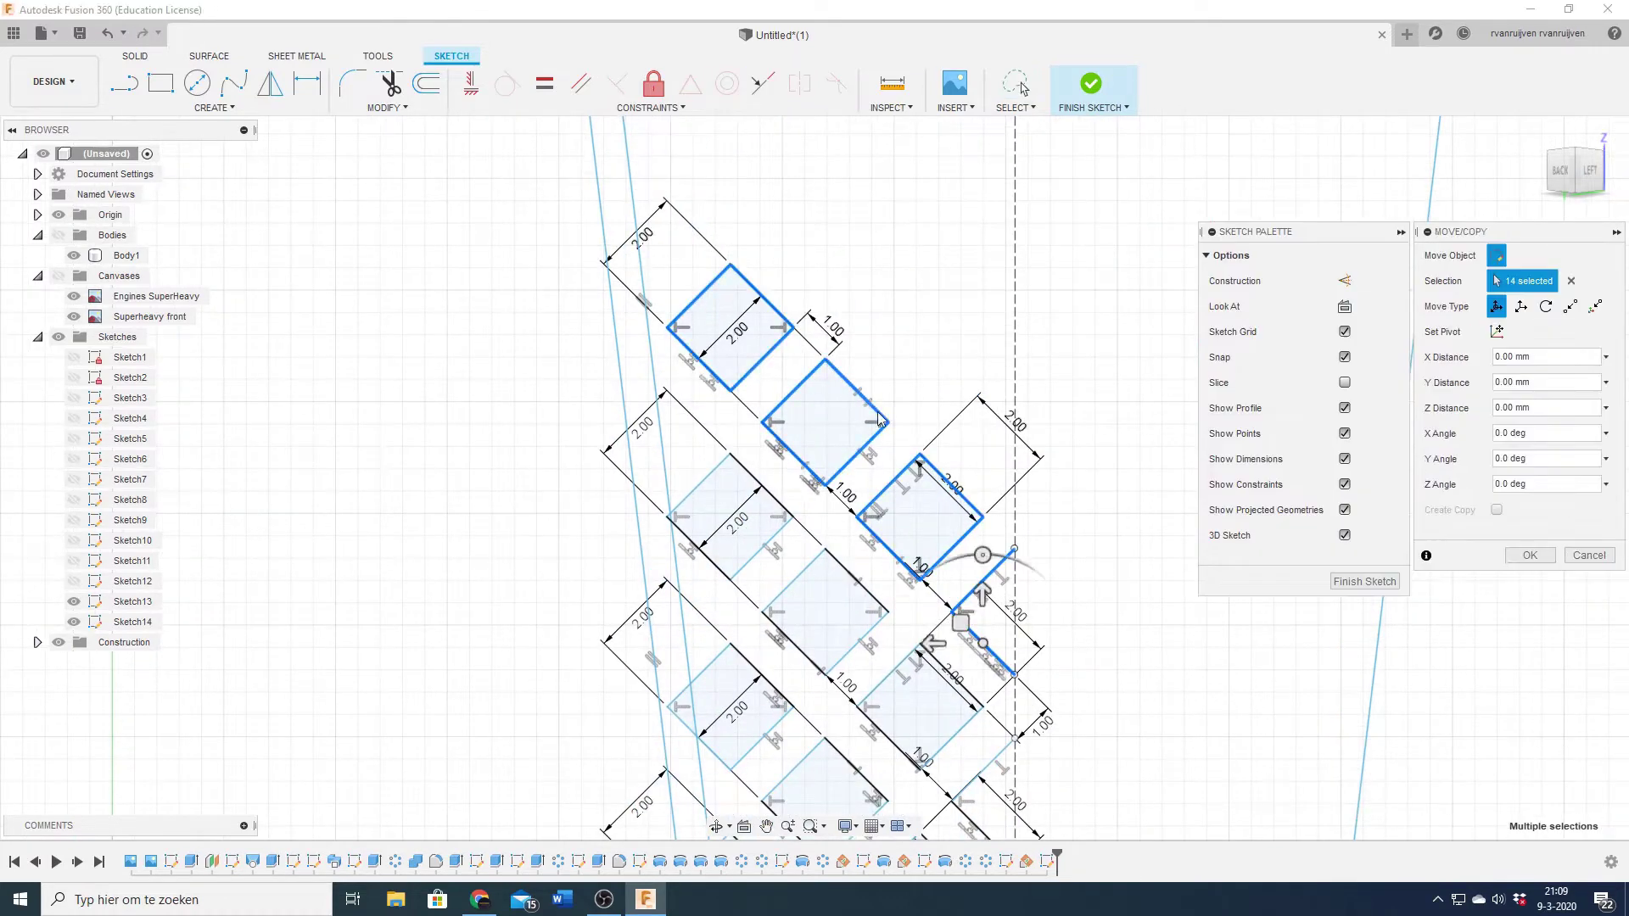
key("Return")
scroll(1075, 392, "up", 1)
key("d")
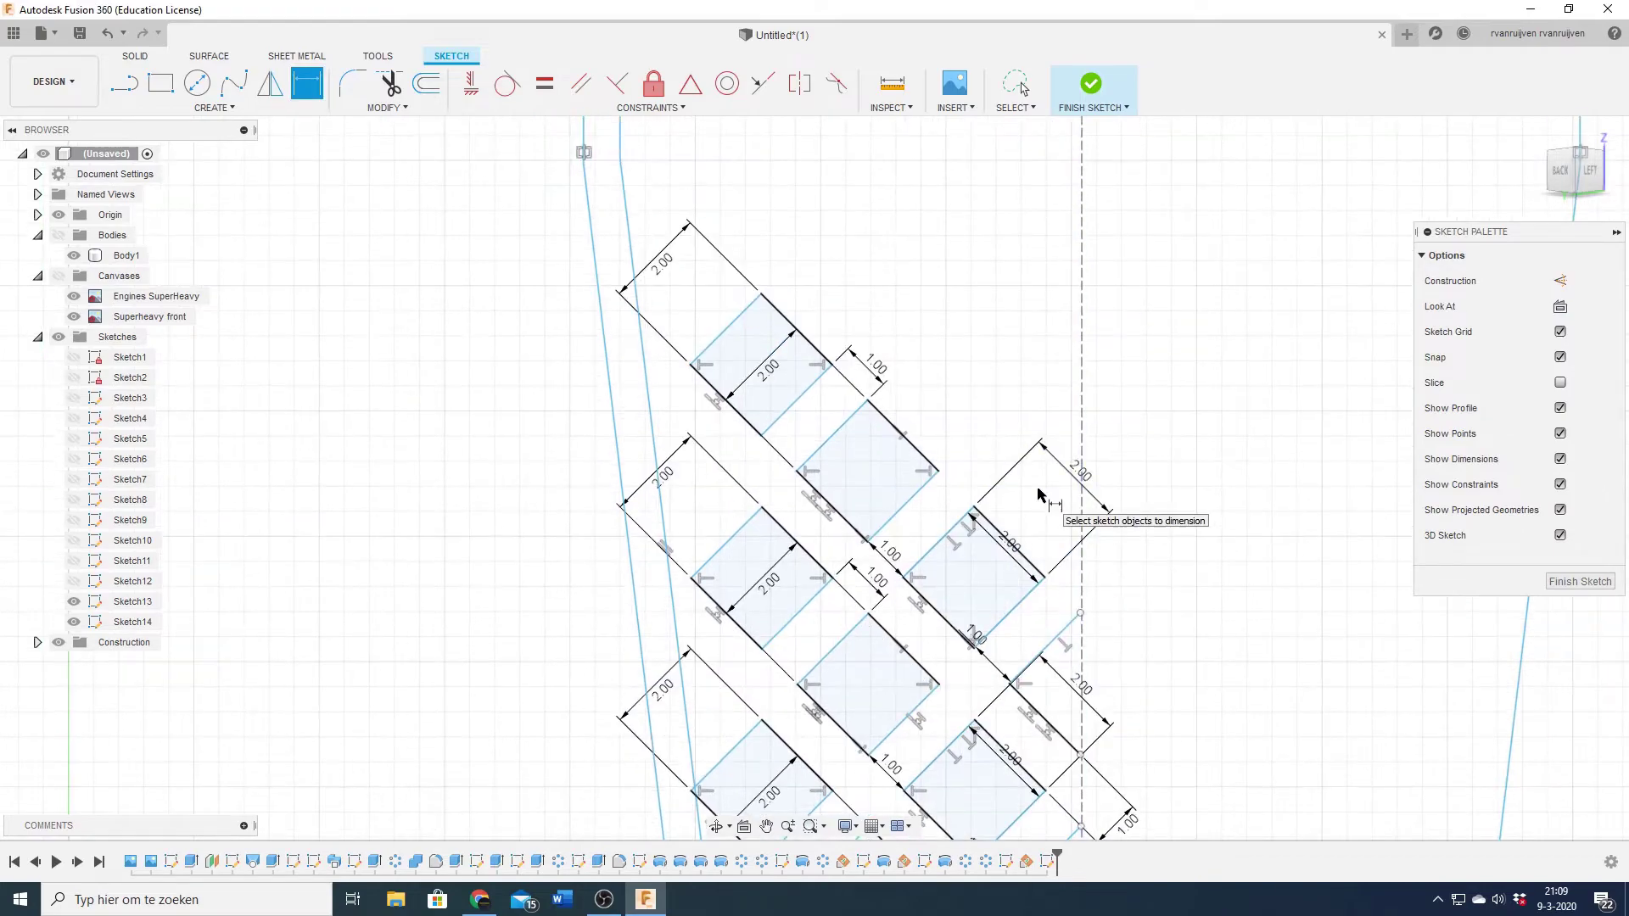
key("ctrl+v")
key("Return")
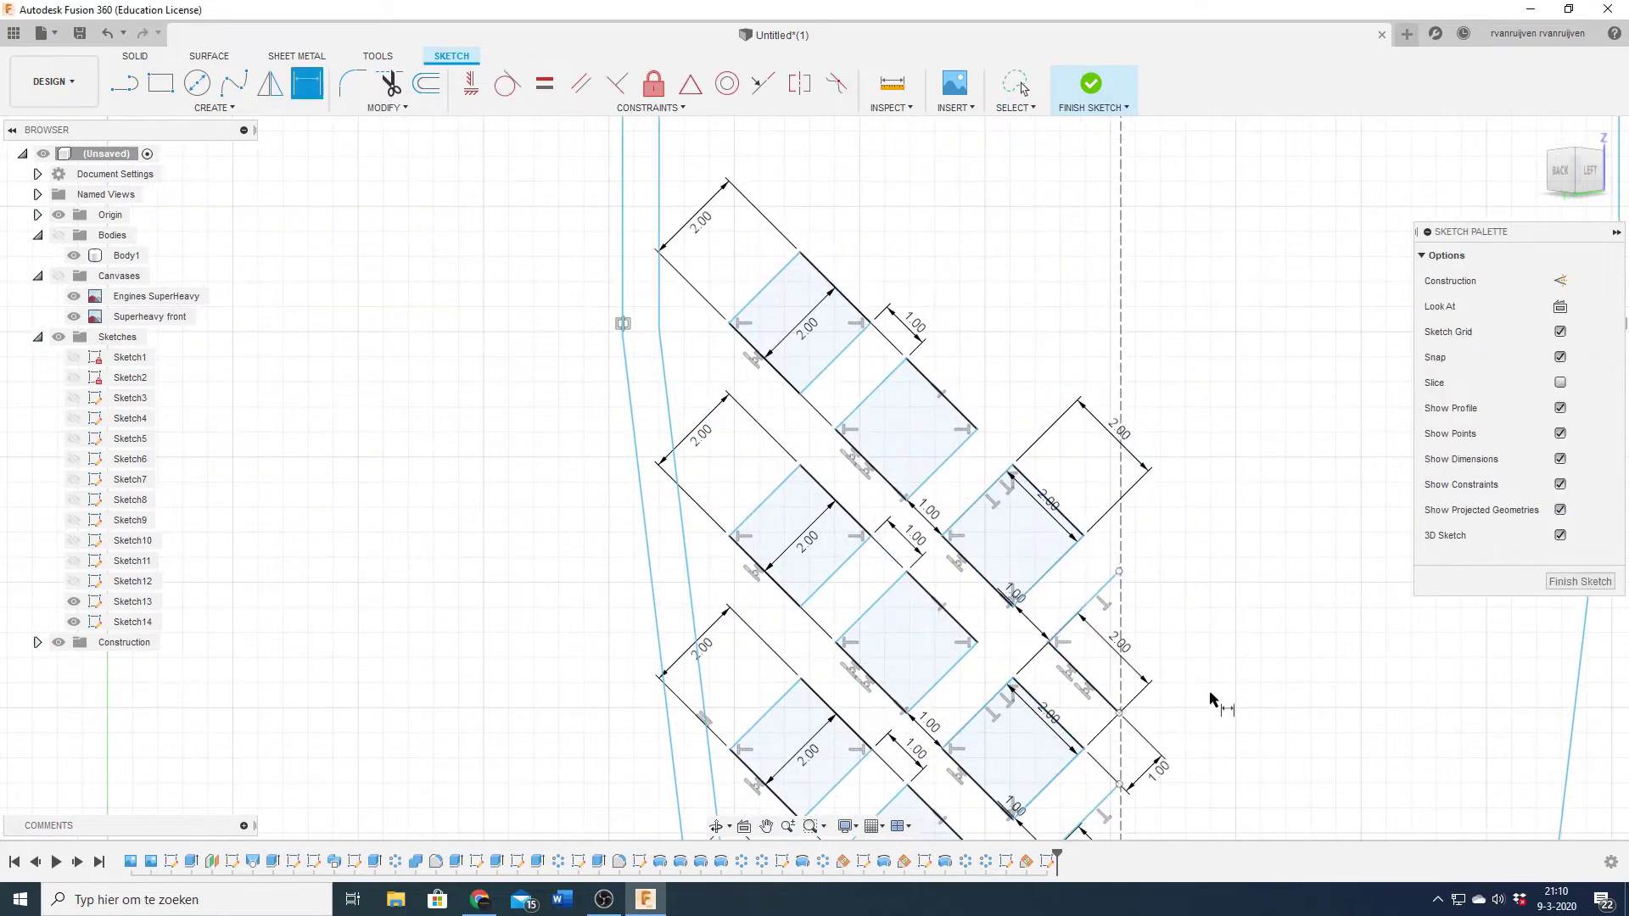
- Zoom around the lattice and apply an edited dimension value
scroll(1102, 608, "up", 3)
scroll(1083, 699, "down", 5)
scroll(1042, 208, "down", 2)
scroll(993, 764, "up", 5)
key("Escape")
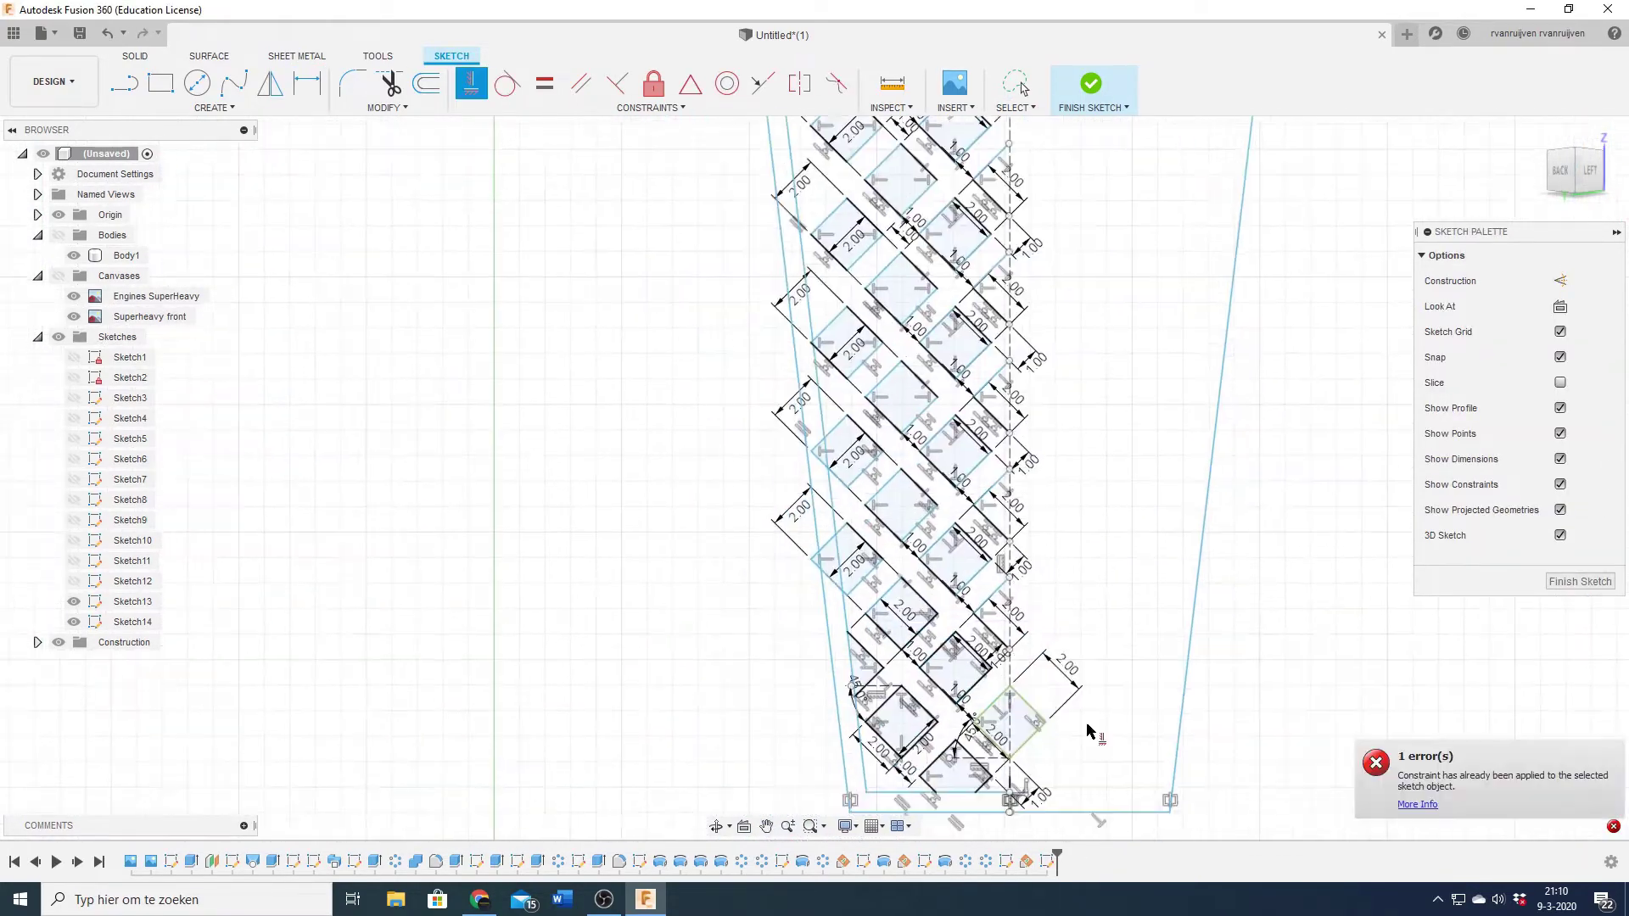
scroll(1047, 408, "up", 4)
scroll(933, 382, "up", 3)
scroll(933, 382, "down", 3)
key("d")
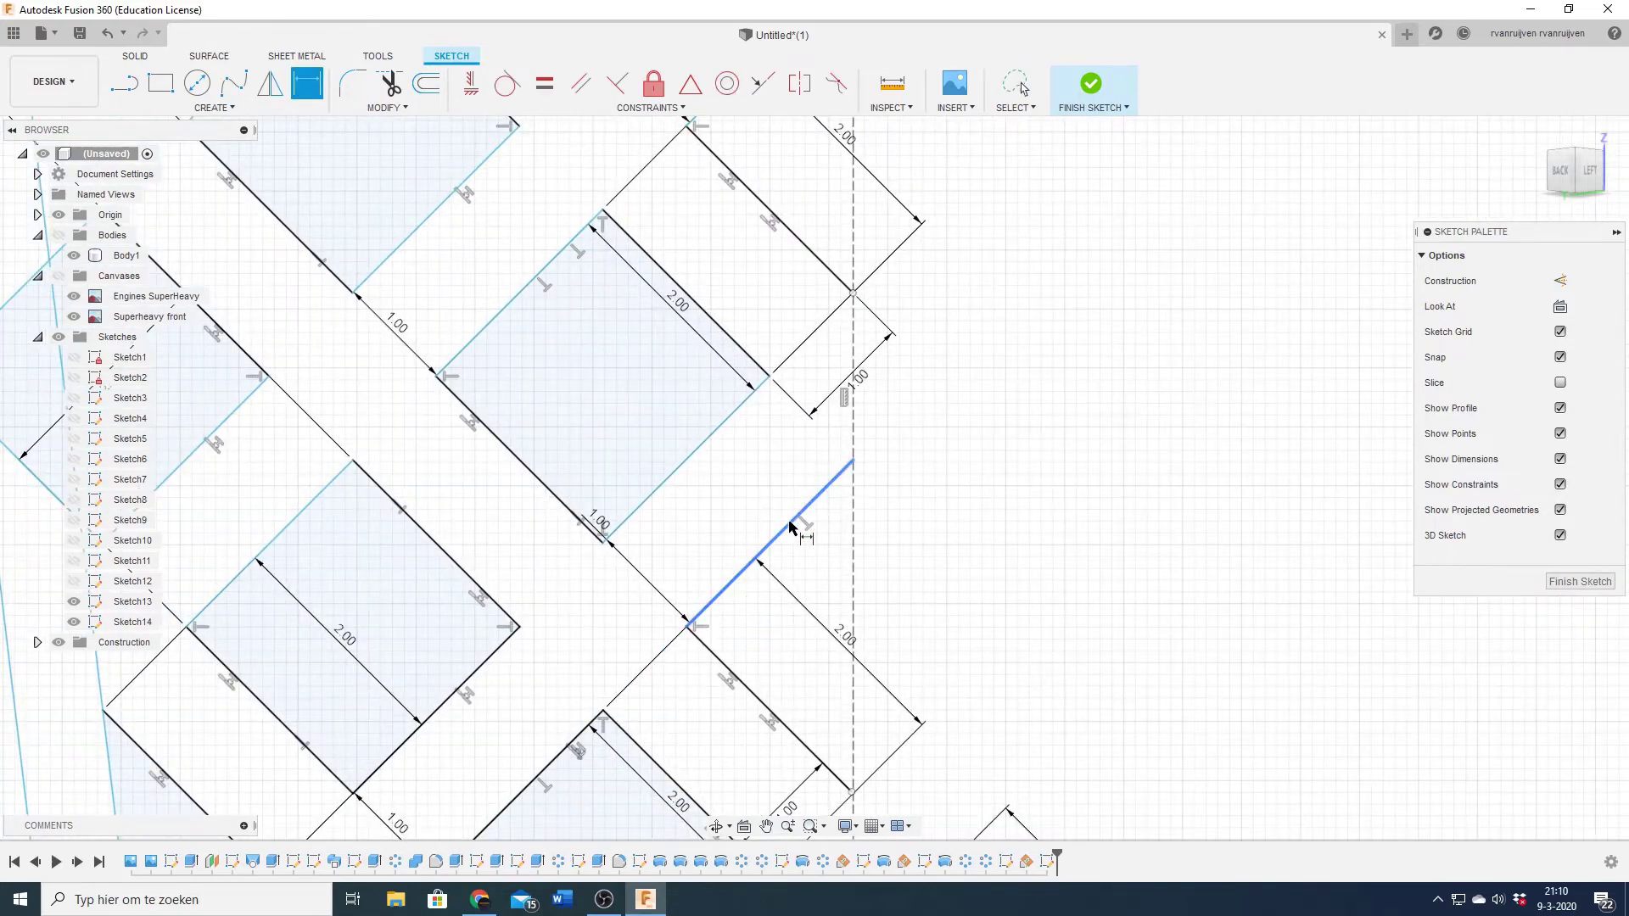
key("Return")
scroll(946, 519, "up", 1)
scroll(984, 738, "up", 3)
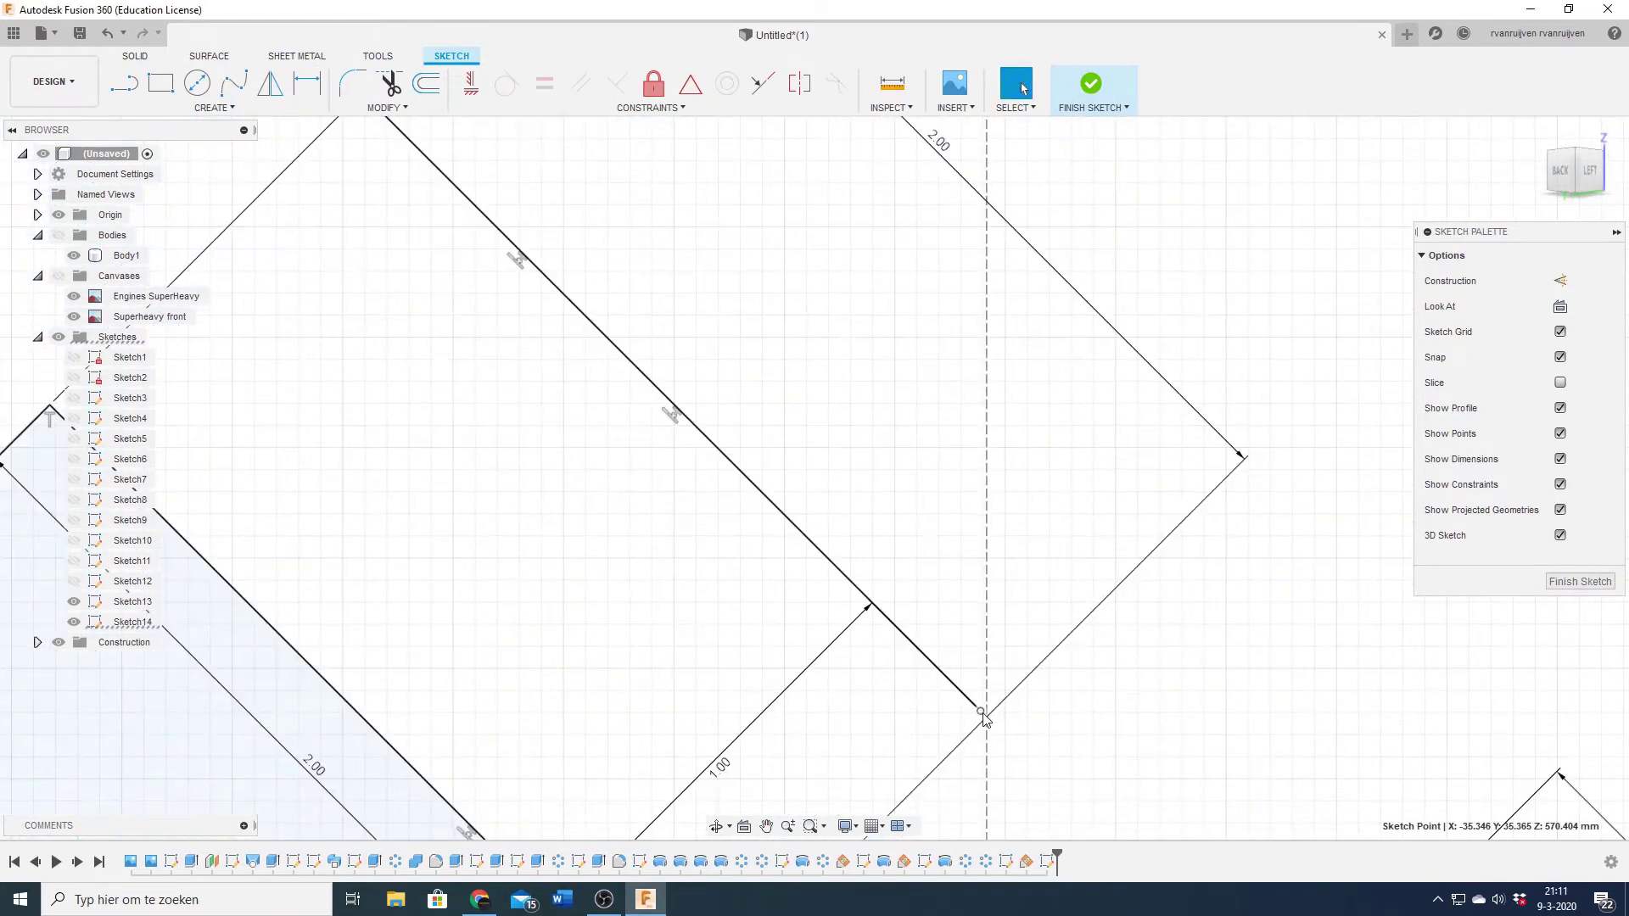
scroll(985, 738, "down", 3)
scroll(1047, 738, "up", 2)
middle_click_drag(1047, 738, 1017, 755)
scroll(1016, 756, "down", 5)
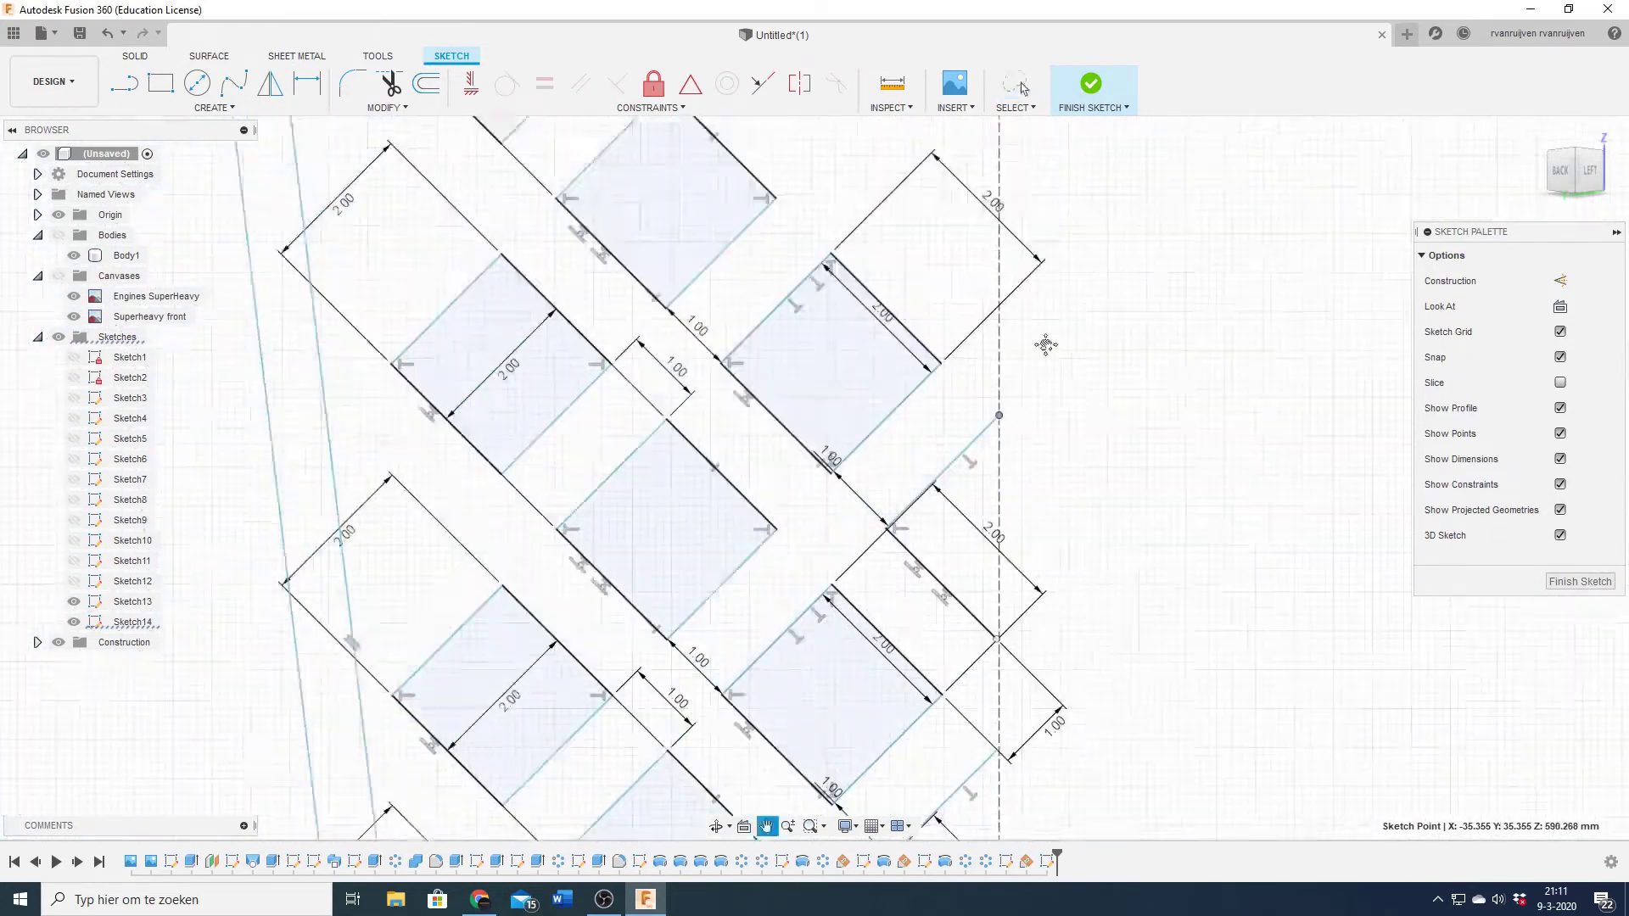
key("d")
scroll(1052, 552, "down", 2)
scroll(706, 386, "up", 4)
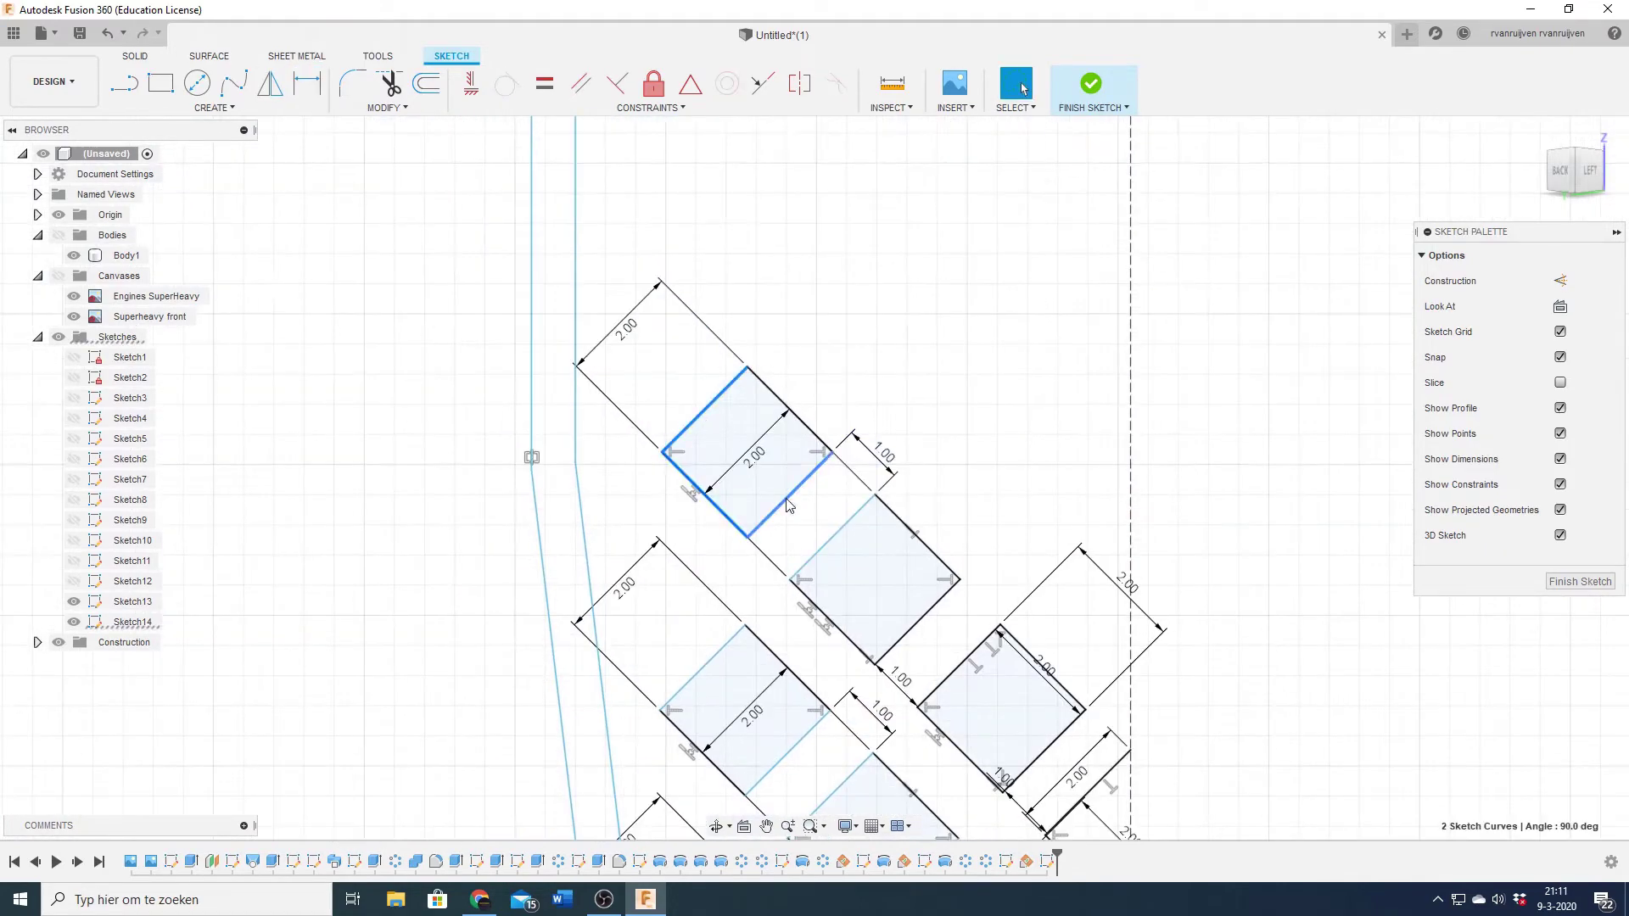
- Set a 1.00 gap between the top square and its neighbouring line
middle_click_drag(560, 221, 659, 338)
left_click(659, 338)
left_click(755, 332)
type("1")
key("Return")
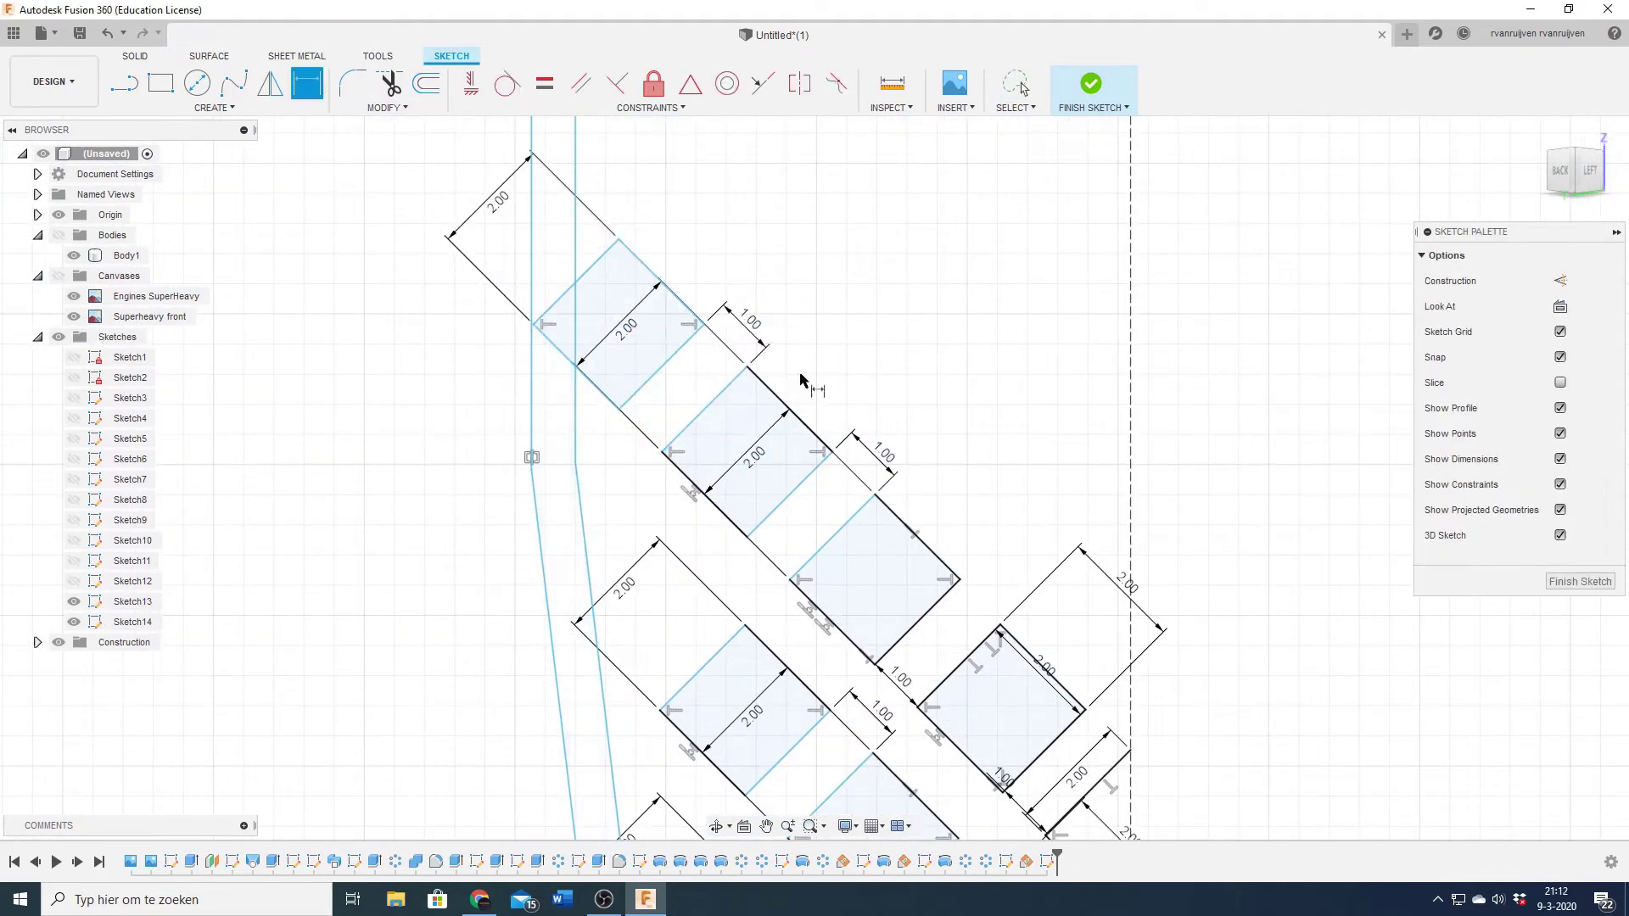
- Move a square into position and make its edge collinear with the lattice
left_click_drag(586, 551, 662, 514)
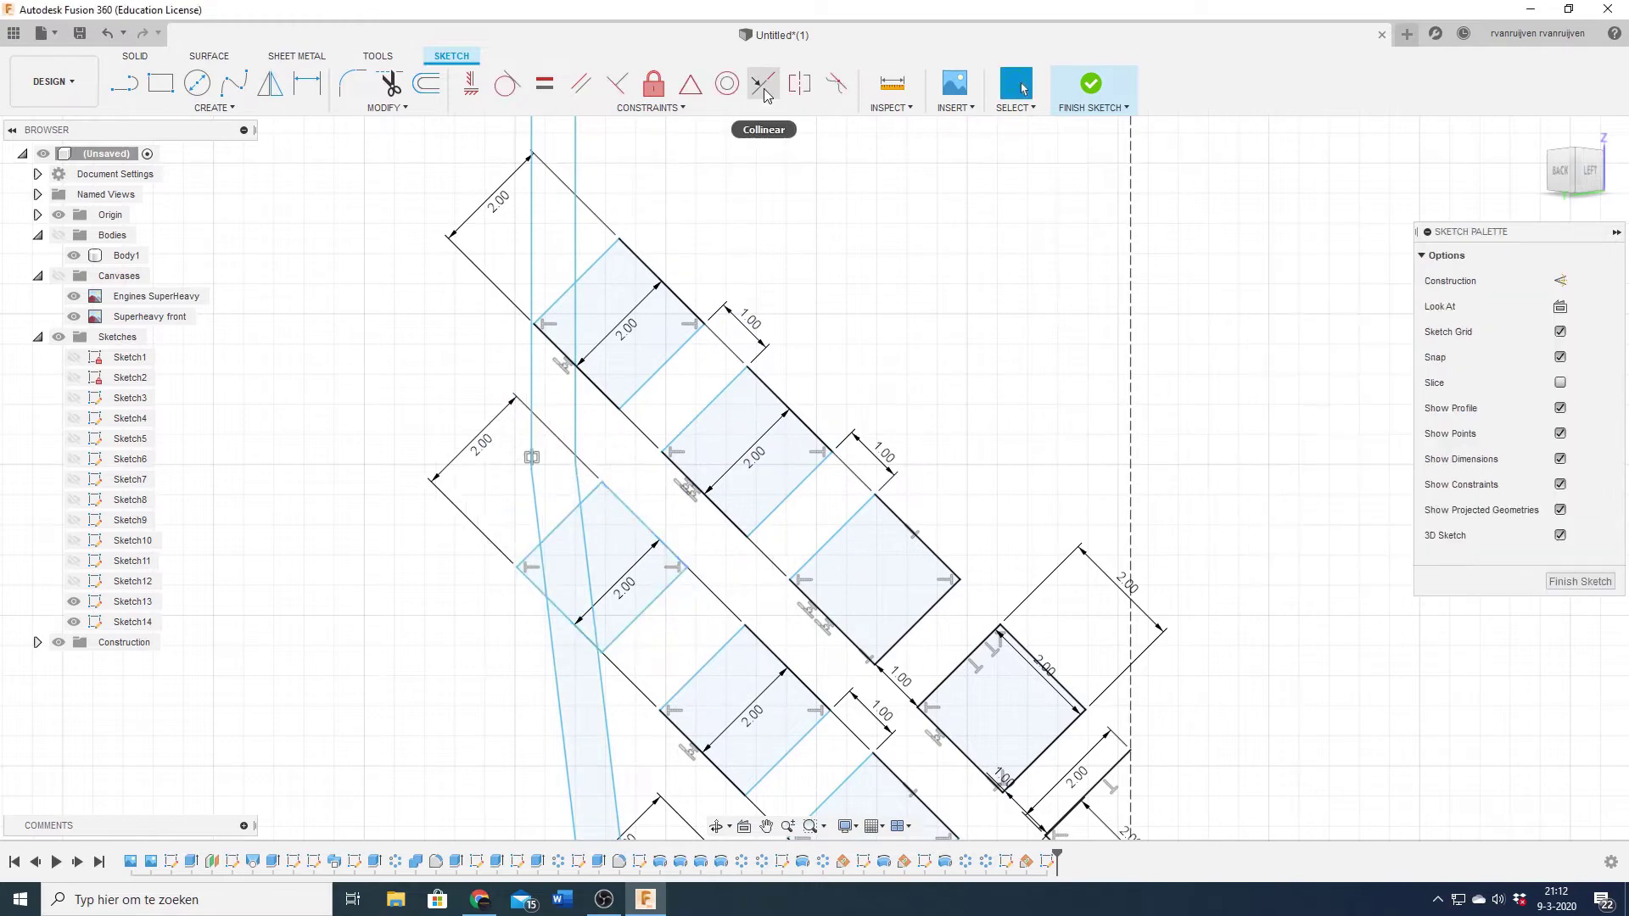
middle_click_drag(726, 613, 769, 561)
left_click(828, 447)
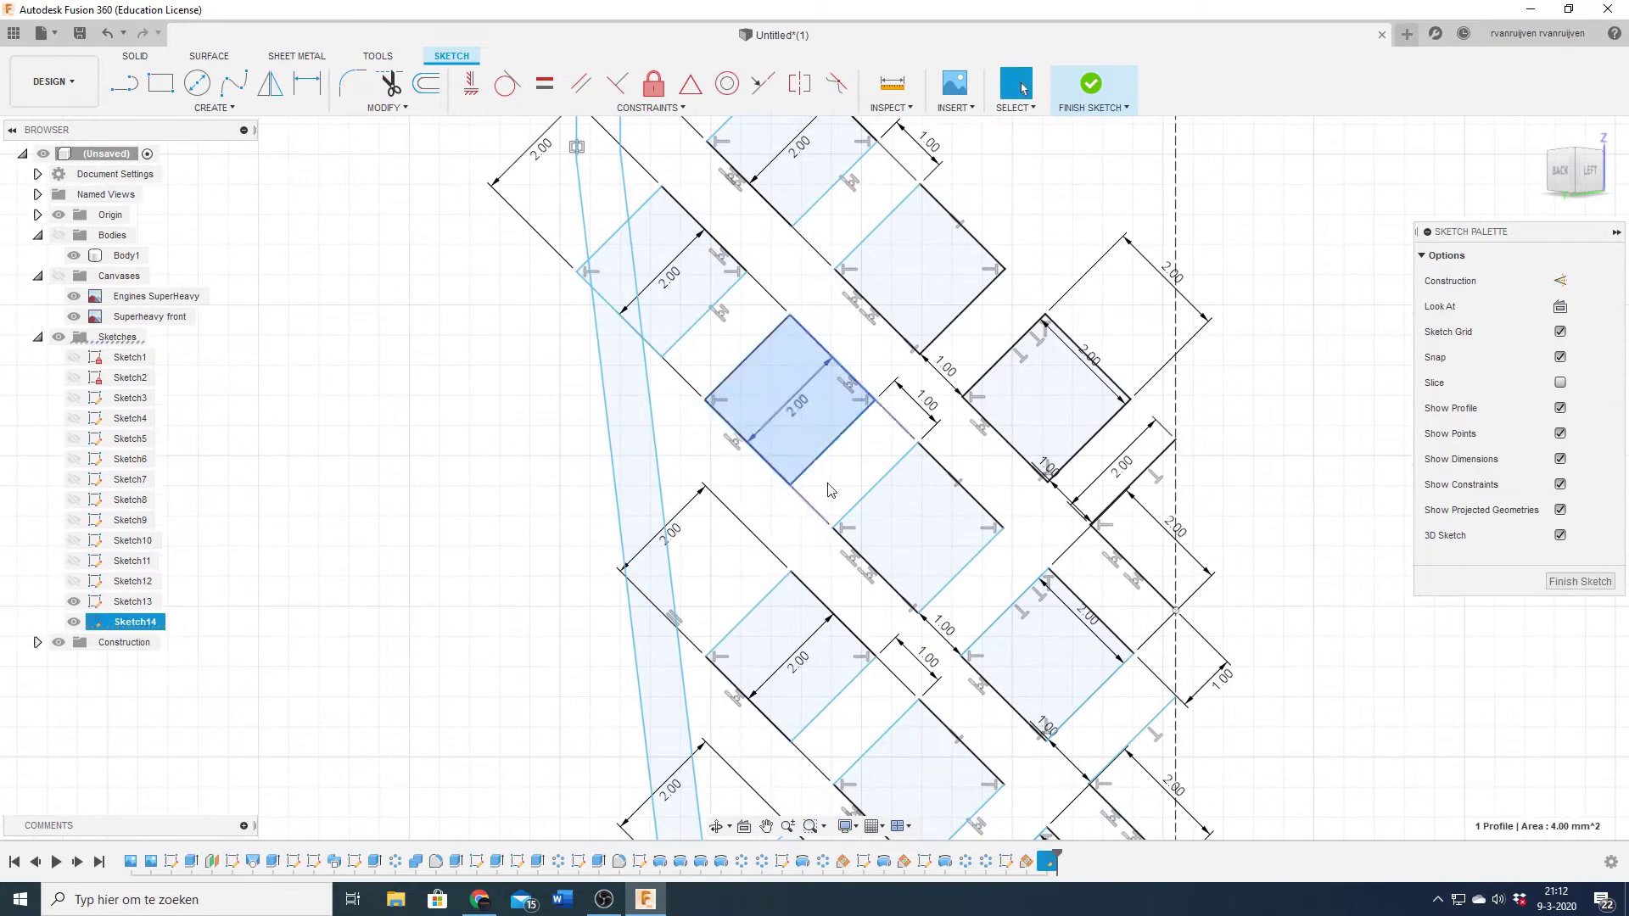
key("m")
left_click_drag(789, 399, 690, 546)
middle_click_drag(691, 545, 861, 465)
key("Return")
left_click(762, 83)
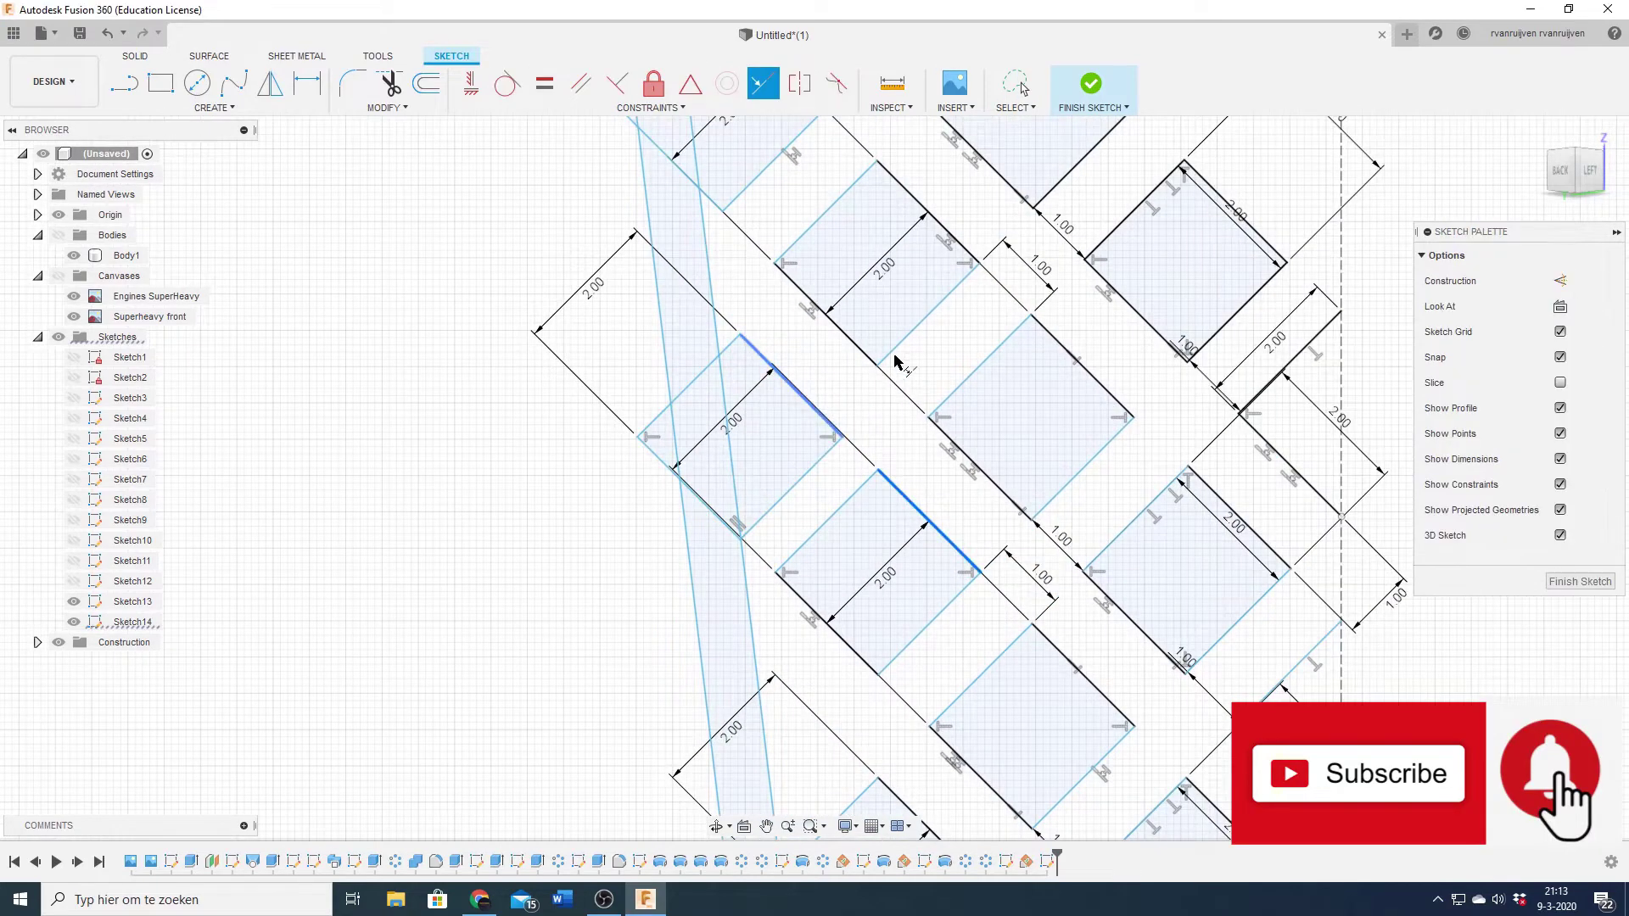
- Move another square upward into the lattice
middle_click_drag(895, 362, 855, 292)
left_click(746, 462)
key("m")
left_click_drag(747, 462, 739, 620)
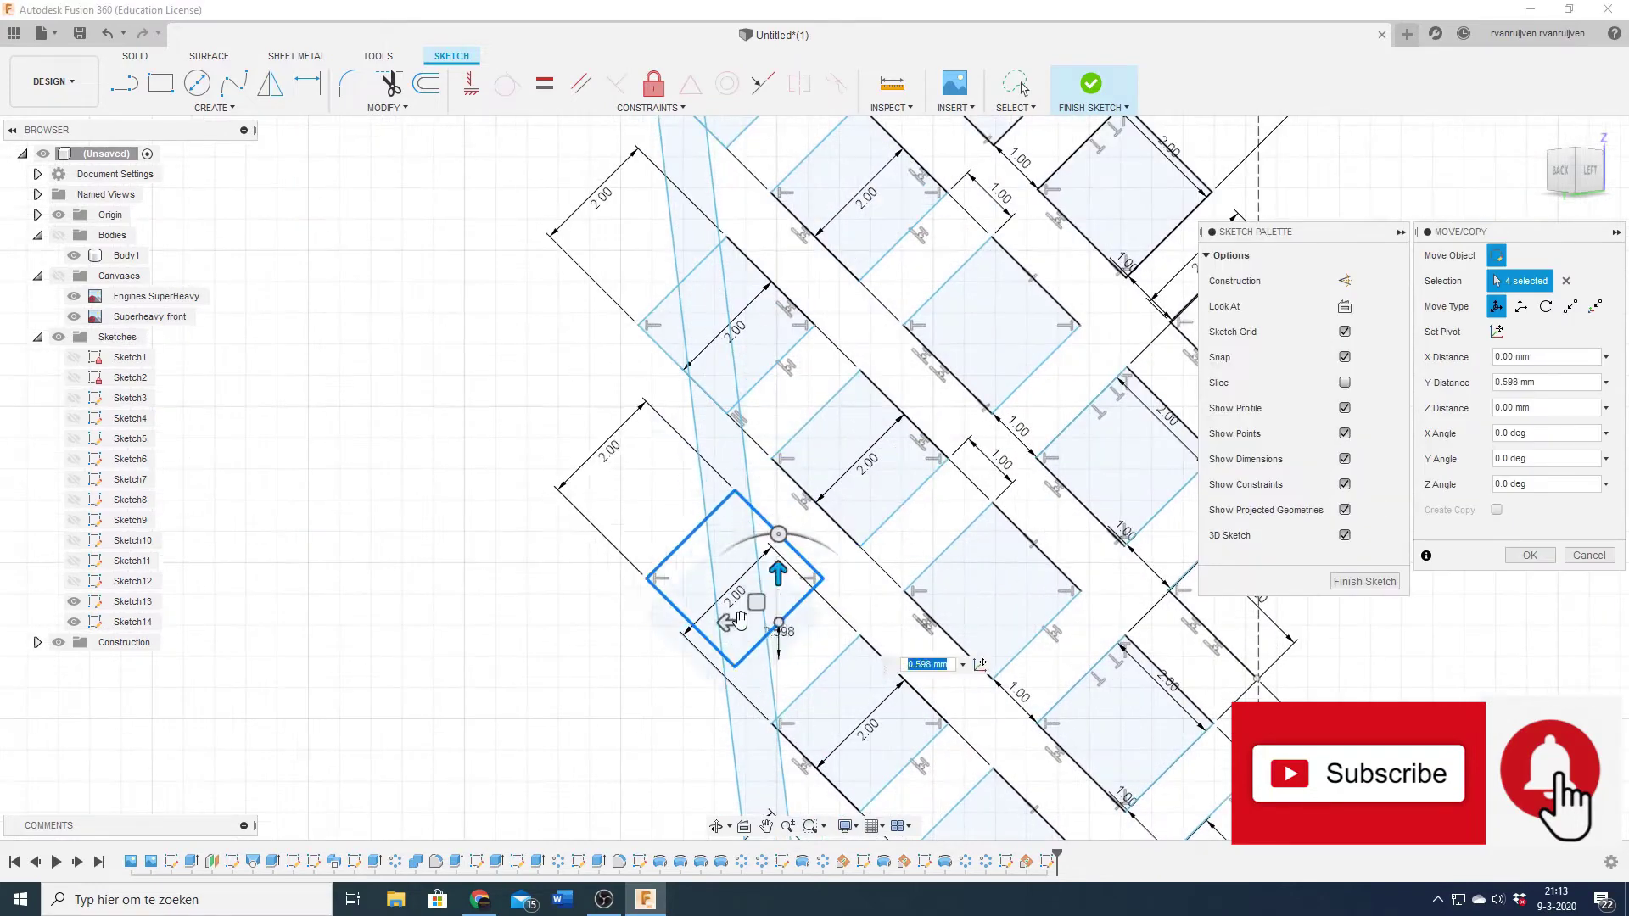
key("Return")
- Move a row of lattice squares and start dimensioning a lattice line
middle_click_drag(827, 679, 933, 628)
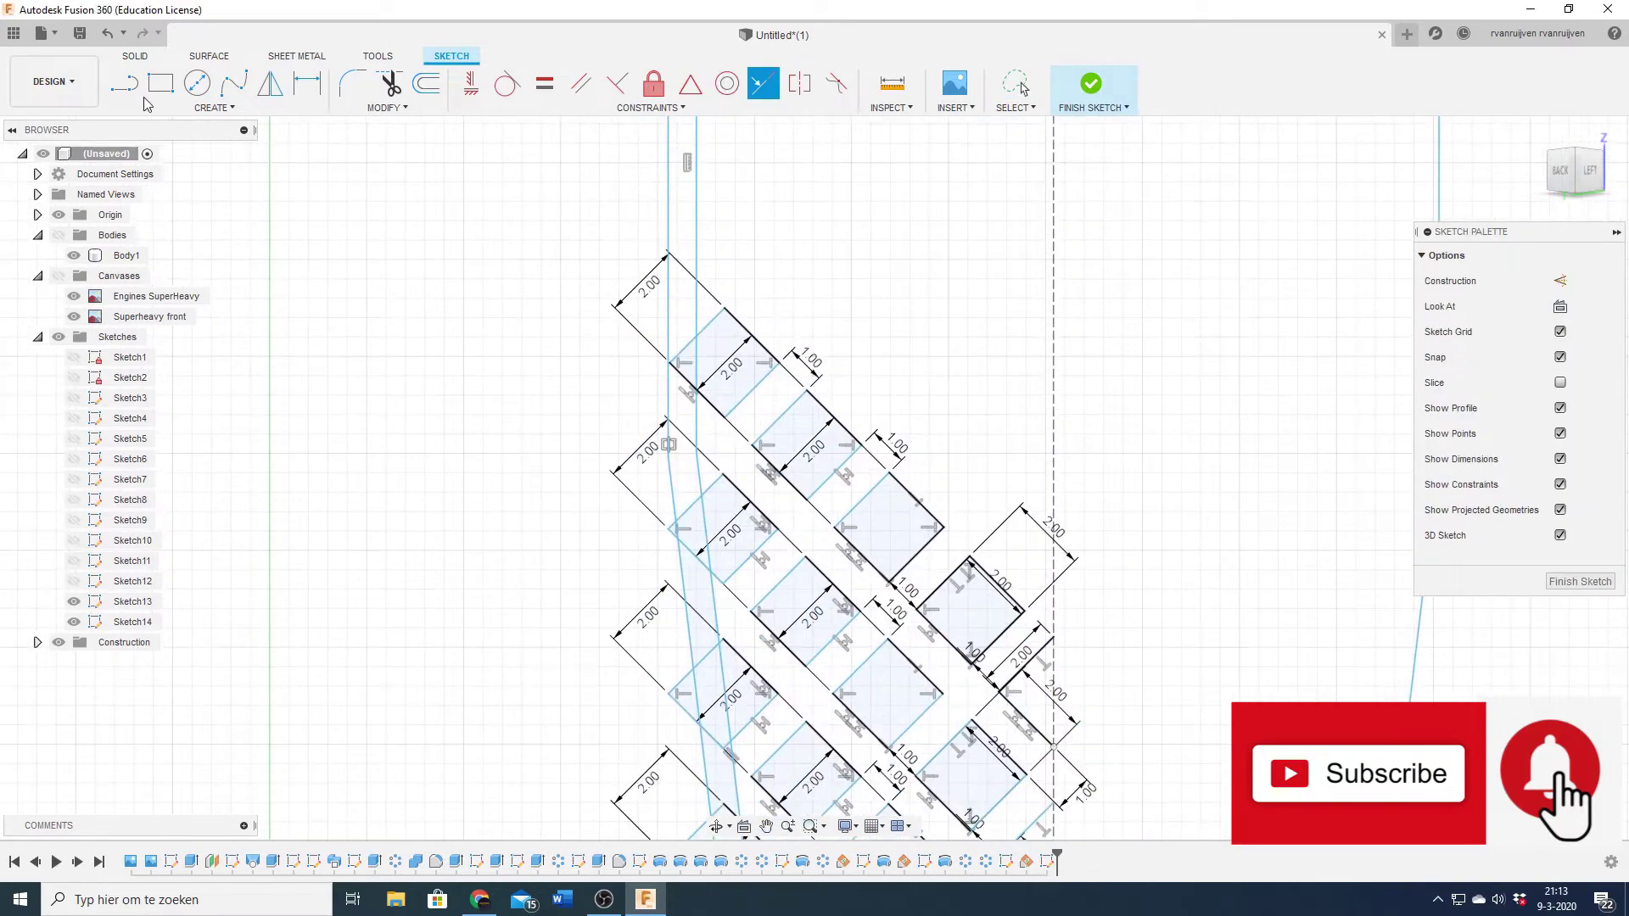
left_click(1033, 674)
key("m")
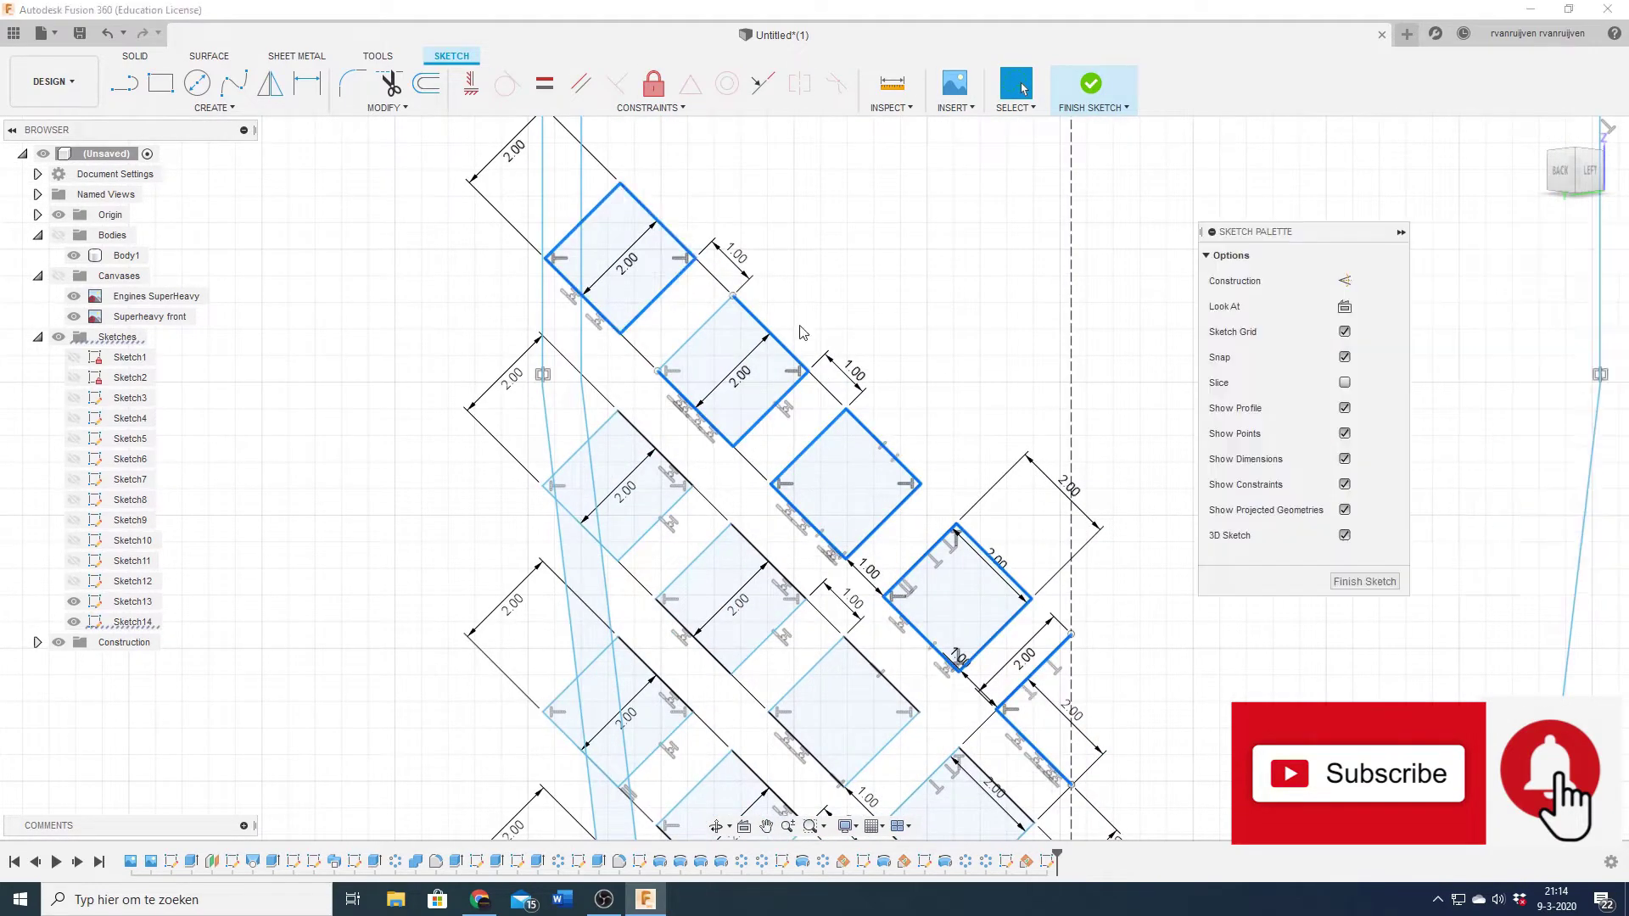
key("Escape")
middle_click_drag(1116, 642, 1045, 590)
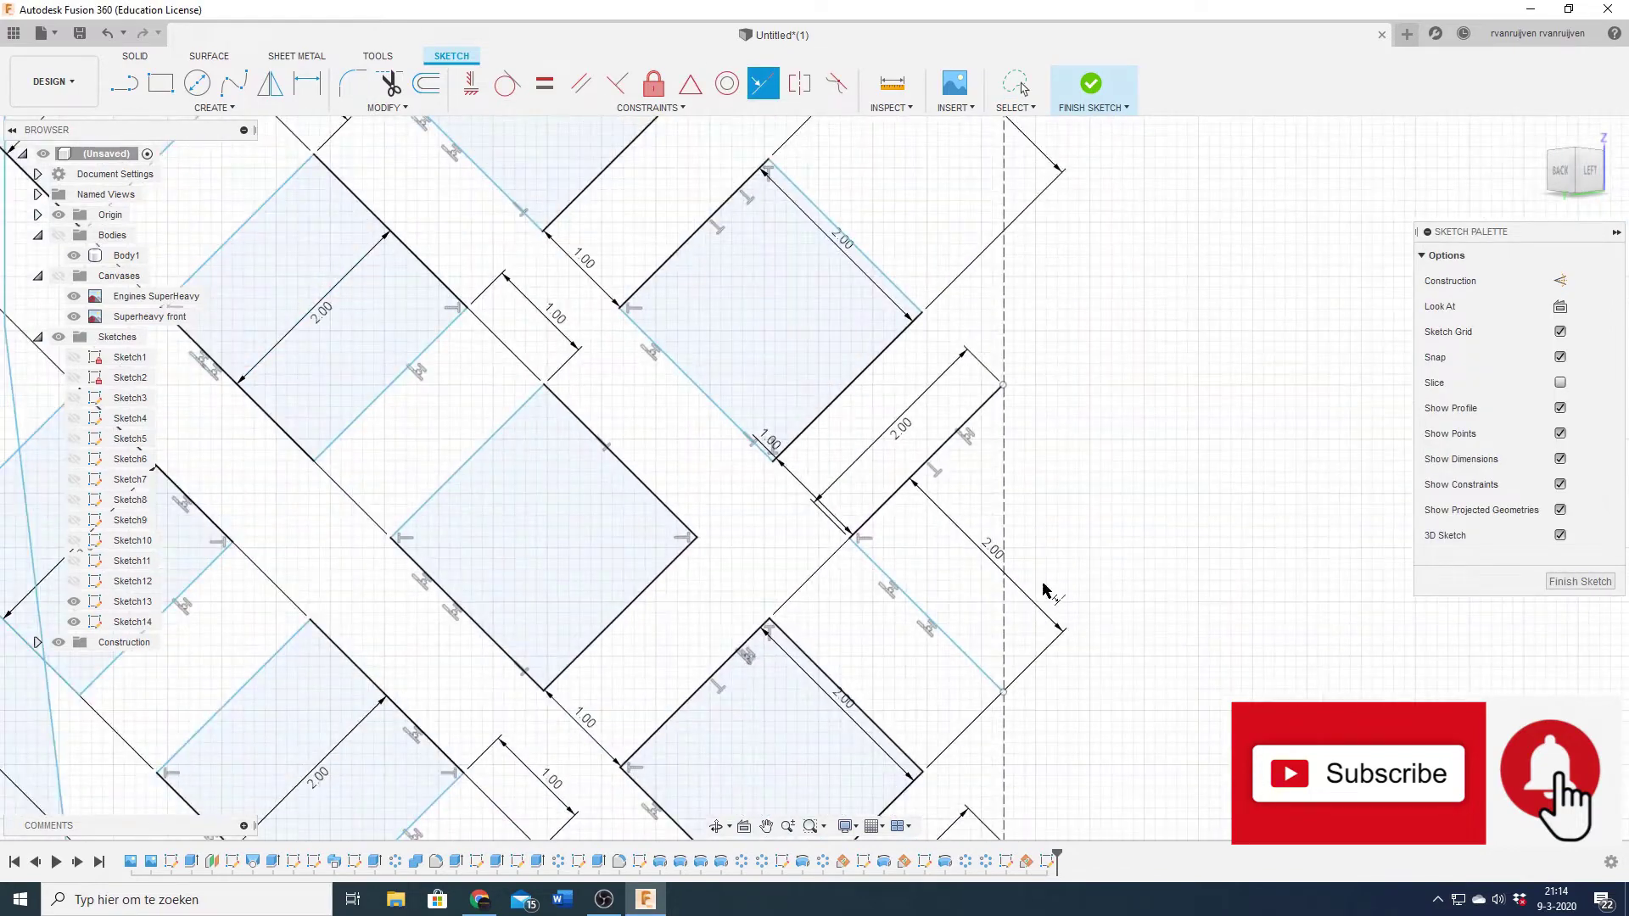
key("d")
left_click(966, 569)
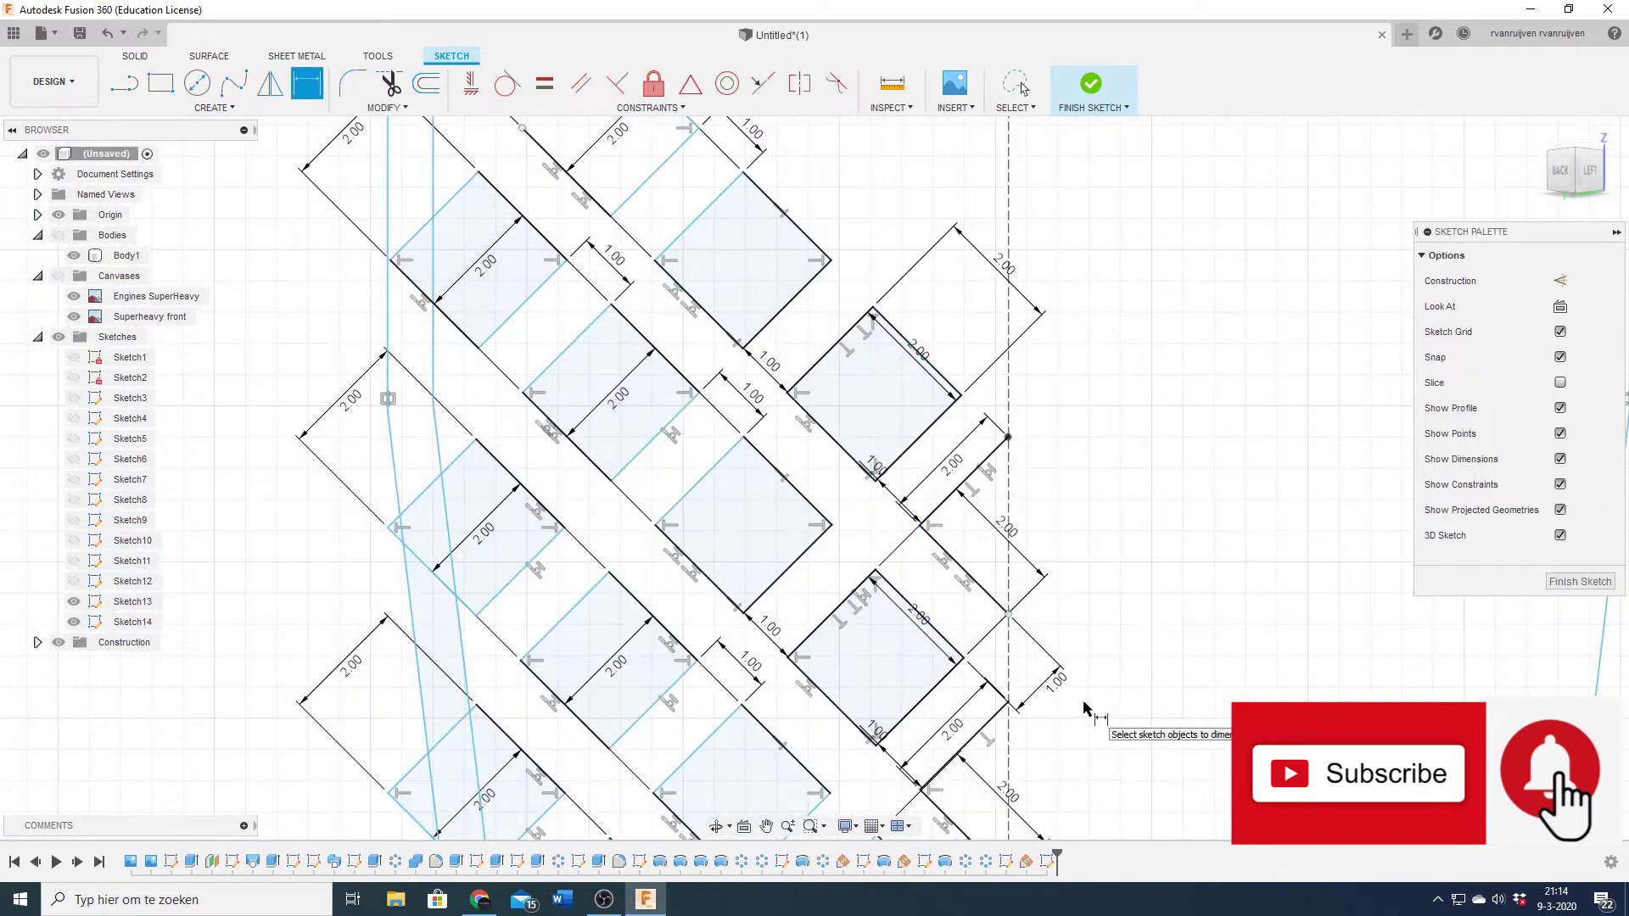
- Pan and zoom across the fin to review the completed diamond lattice
scroll(848, 553, "up", 2)
middle_click_drag(848, 553, 702, 240)
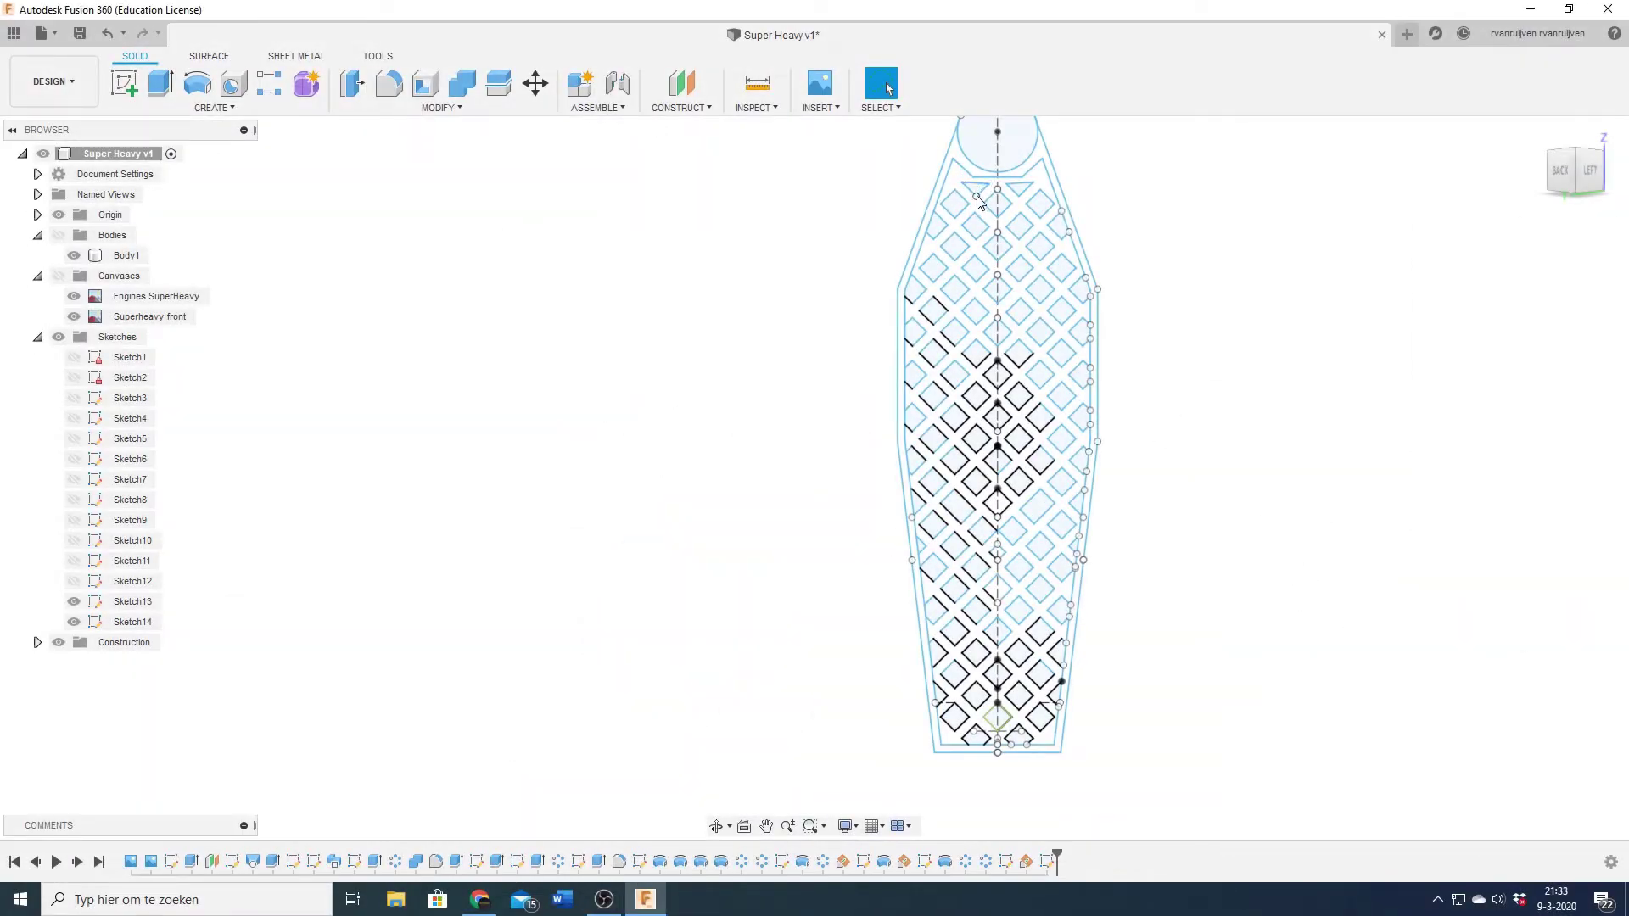
middle_click_drag(1253, 327, 1129, 369)
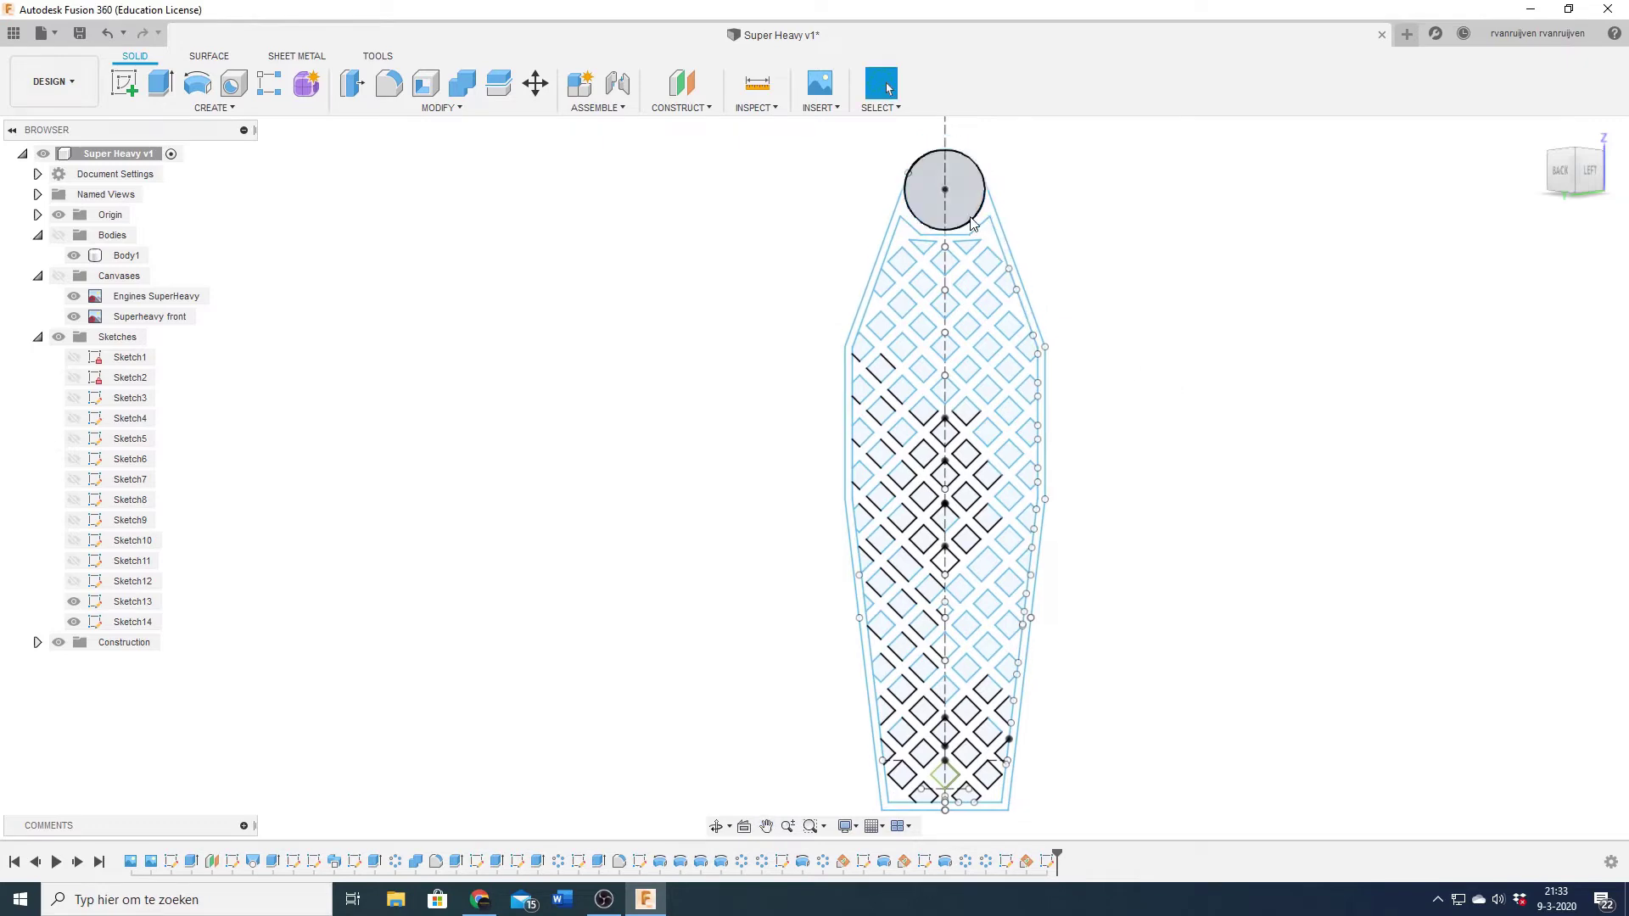
scroll(980, 227, "up", 2)
scroll(976, 238, "up", 3)
scroll(934, 280, "up", 3)
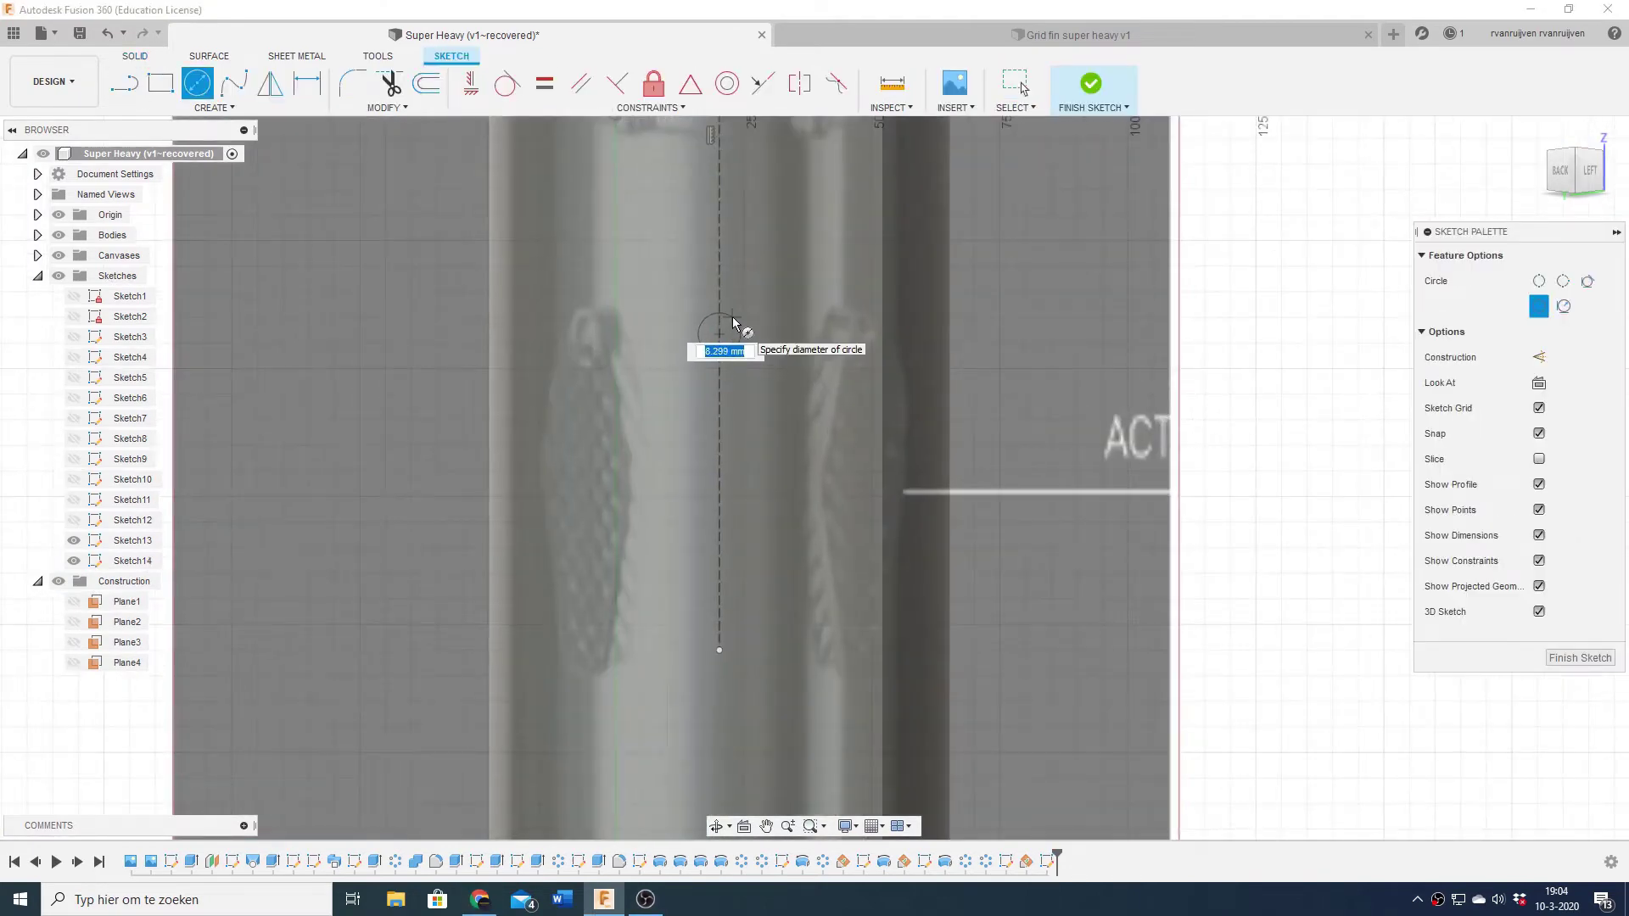
- Fix the pin circle at 4 mm diameter and add construction plane Plane5
key("Return")
key("t")
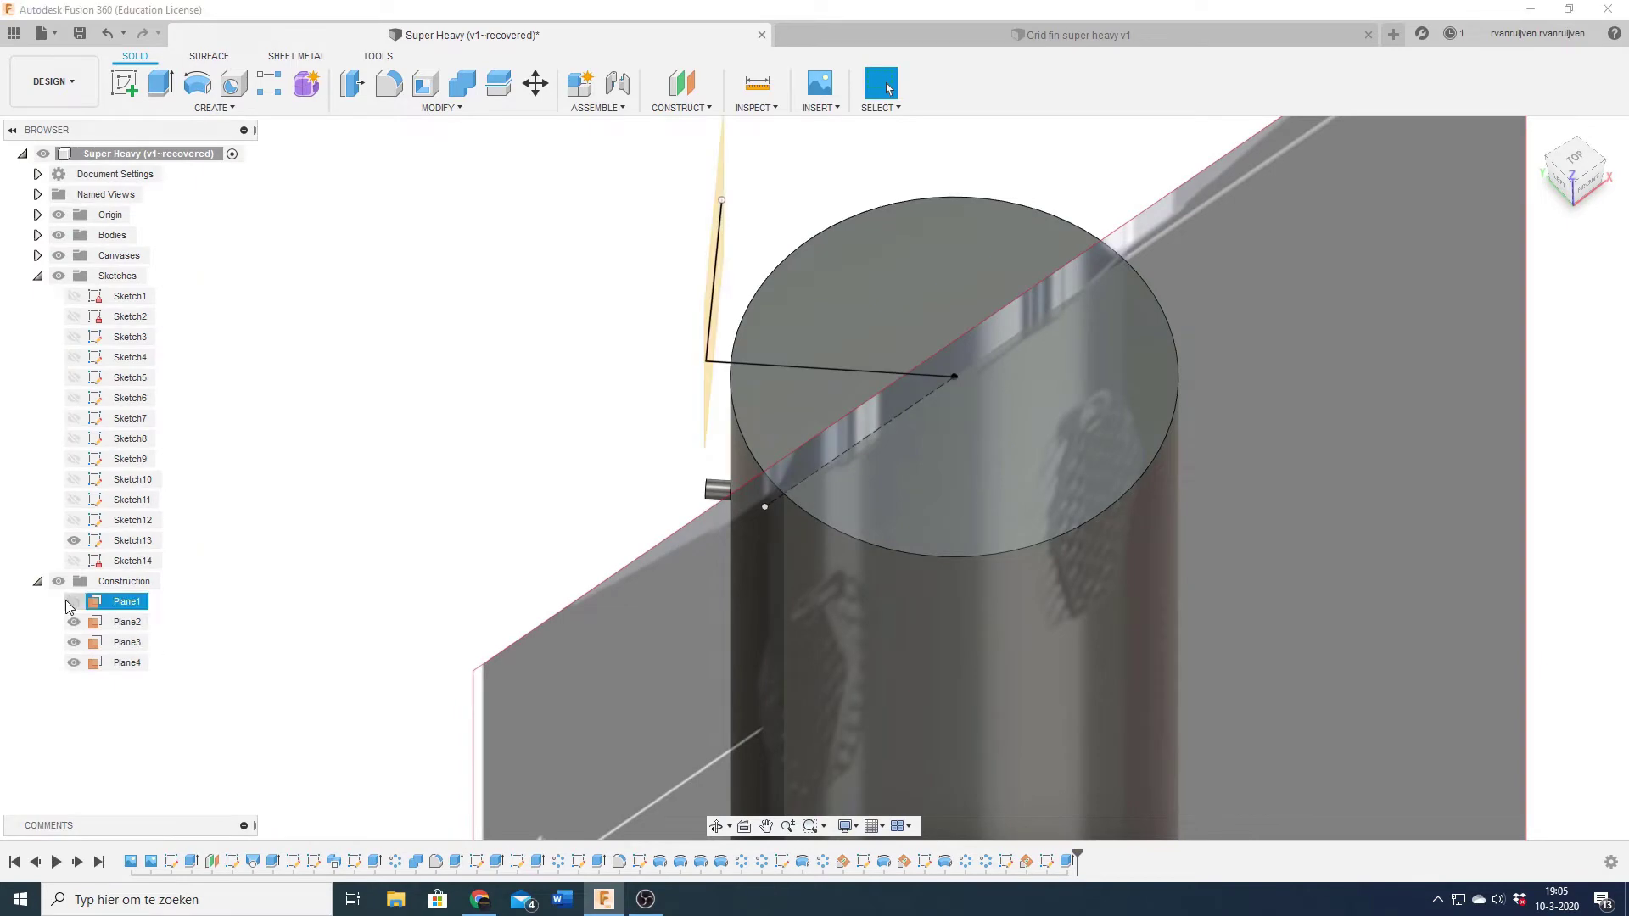
left_click(701, 109)
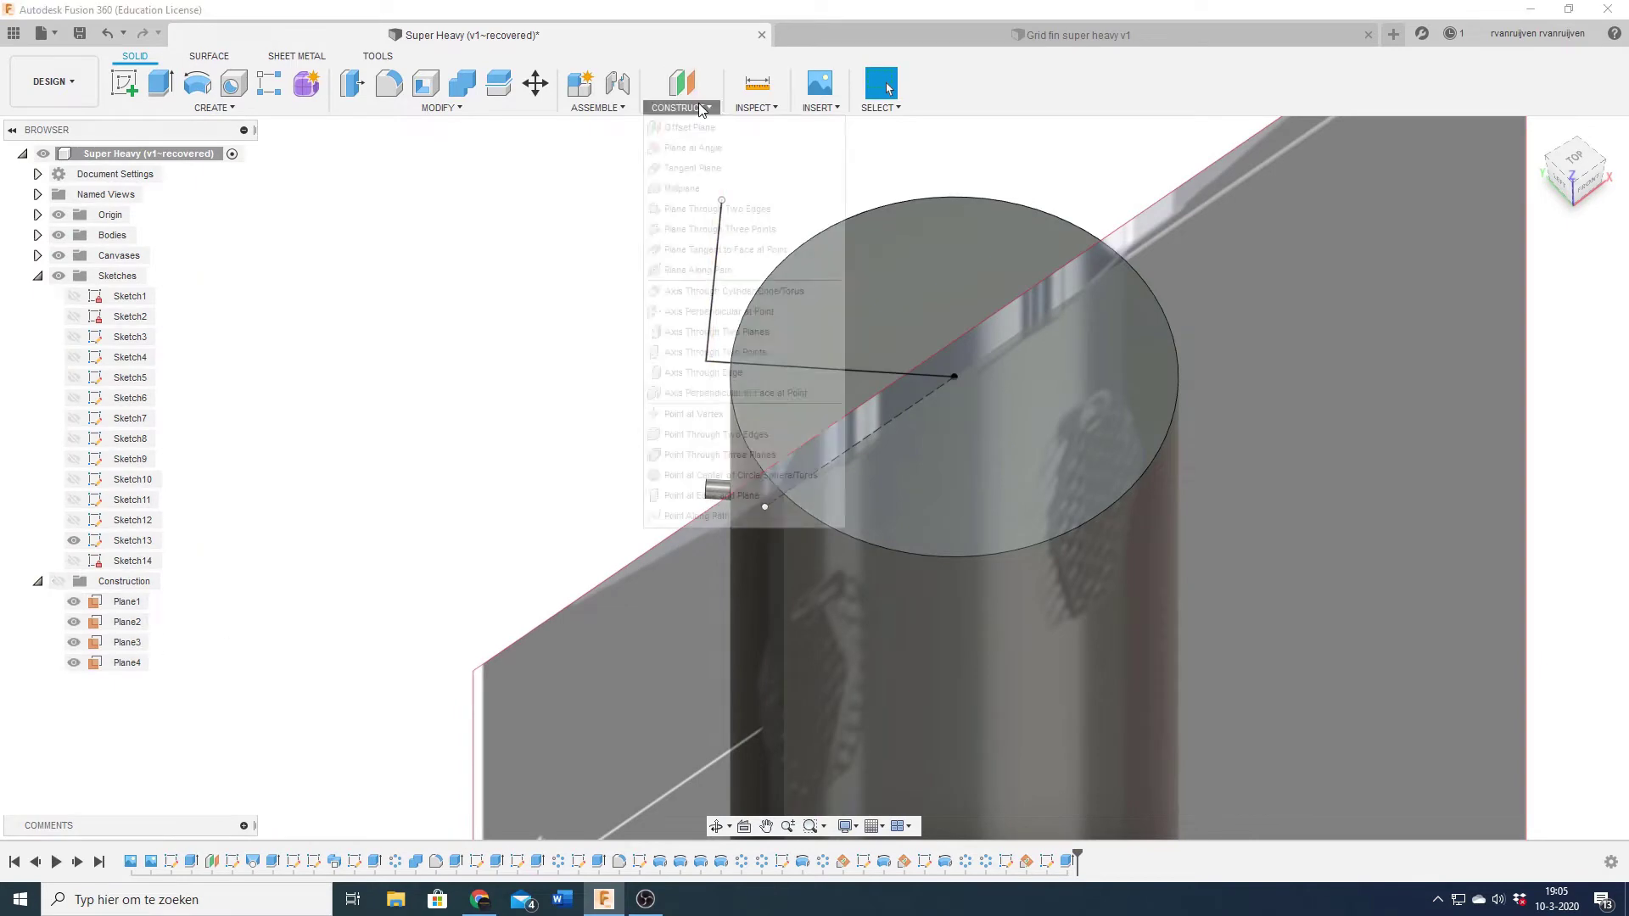
- Sketch a circle on Plane5 at the pin and dimension its position to the pin edge
left_click(120, 101)
key("c")
left_click(731, 343)
type("1")
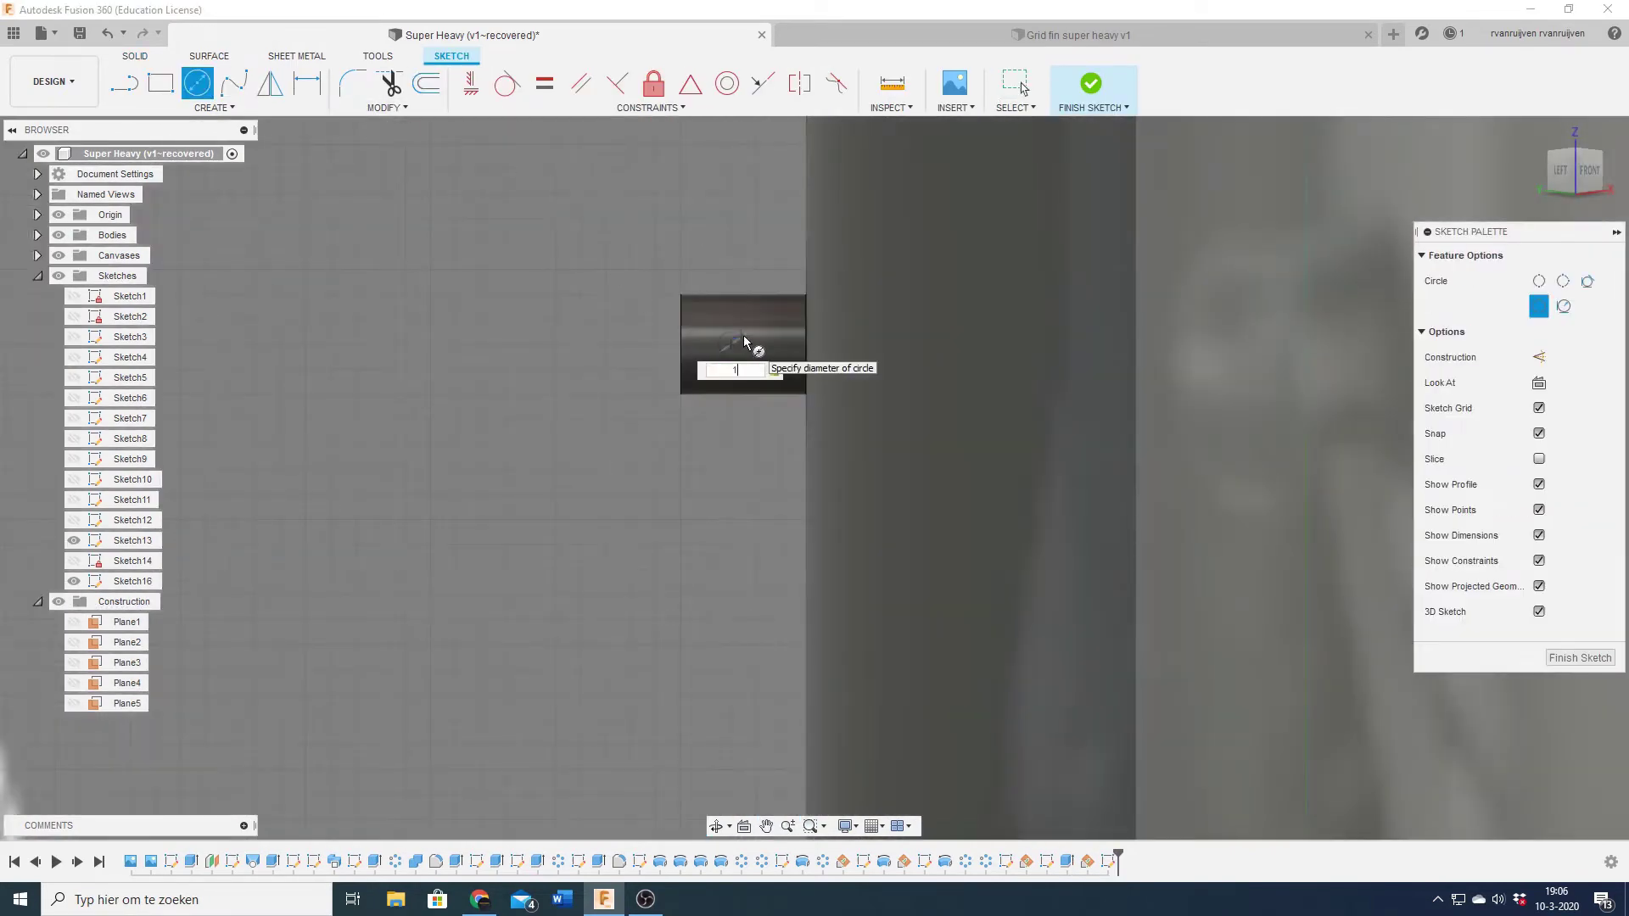
key("Return")
key("d")
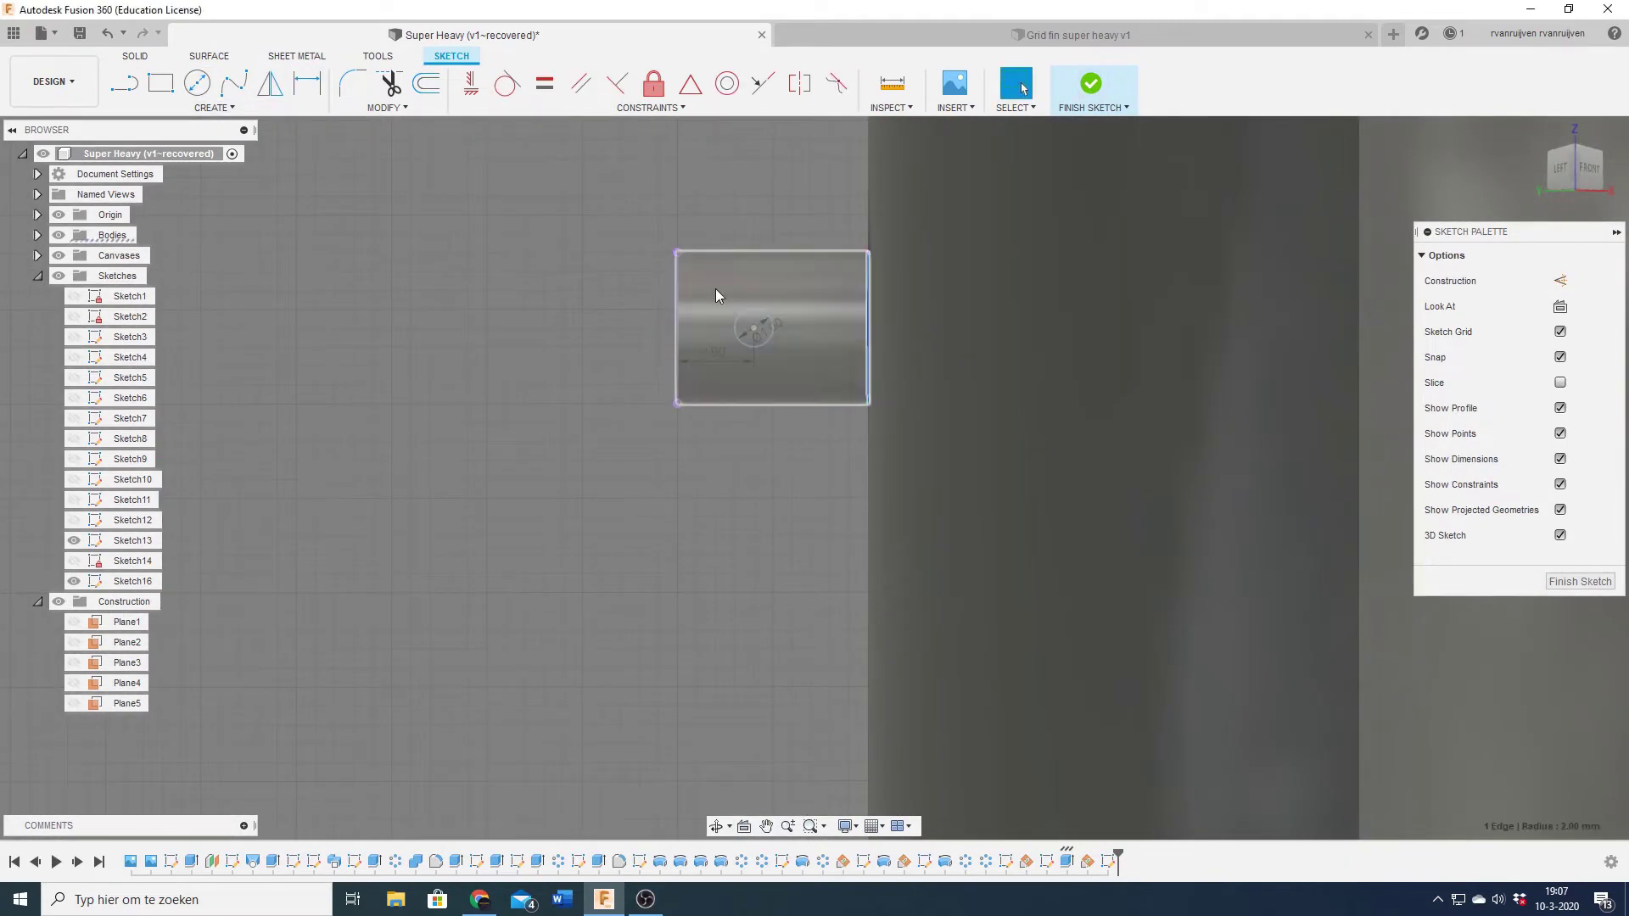
left_click(677, 302)
- Extrude the circle two-sided as a 2.36 mm cut through the pin
key("e")
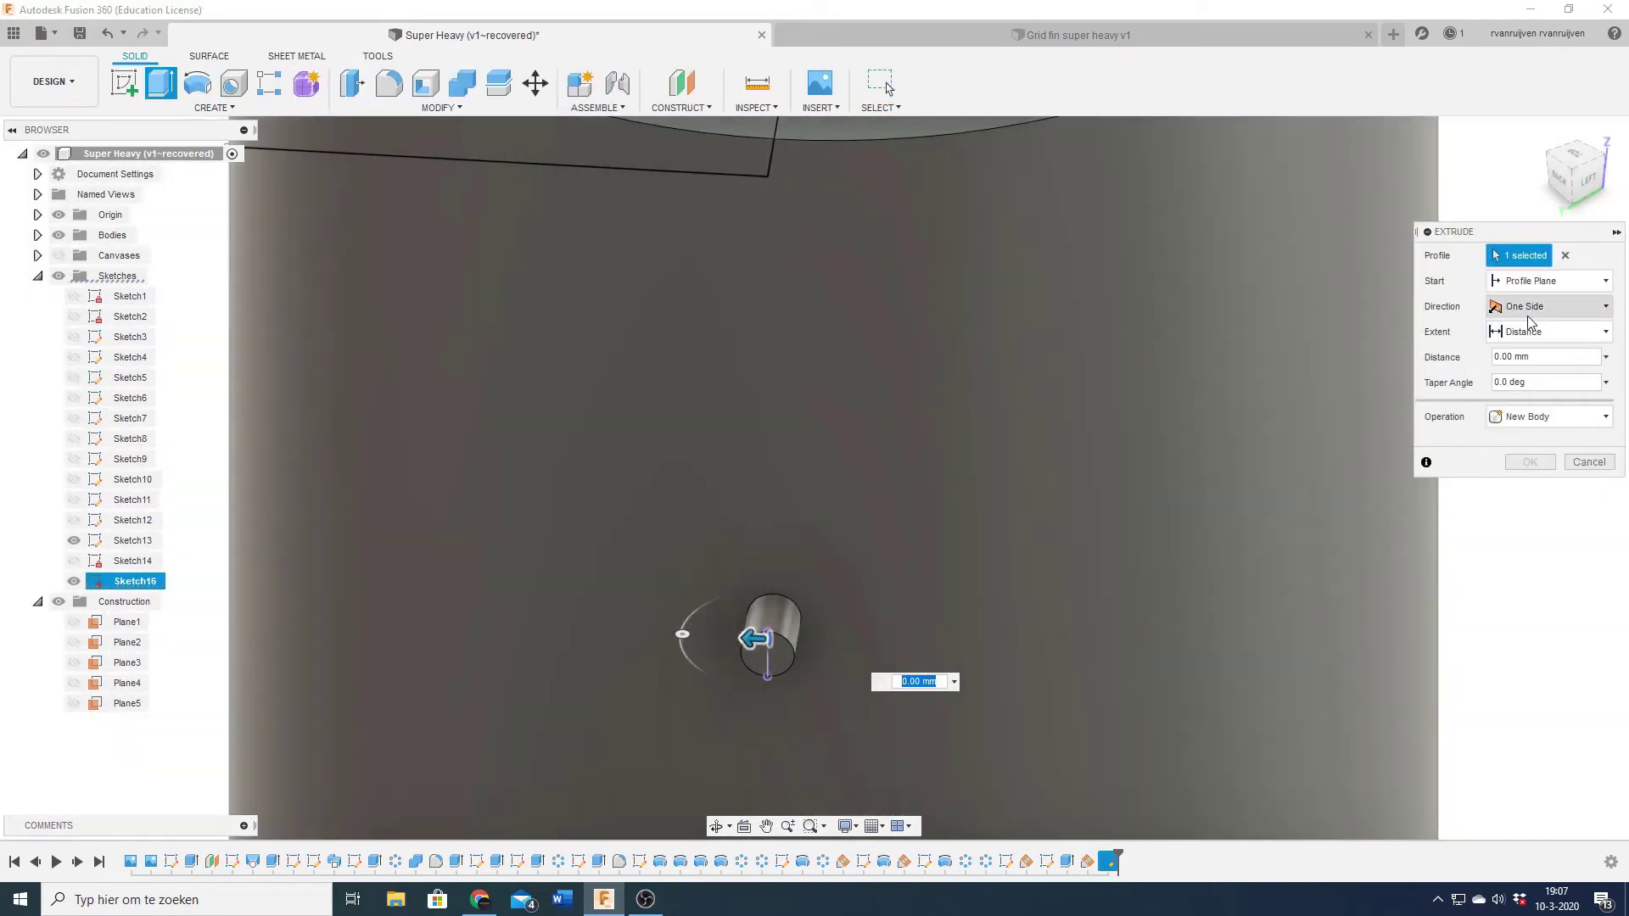
left_click(1529, 306)
left_click(1527, 333)
left_click_drag(778, 641, 826, 649)
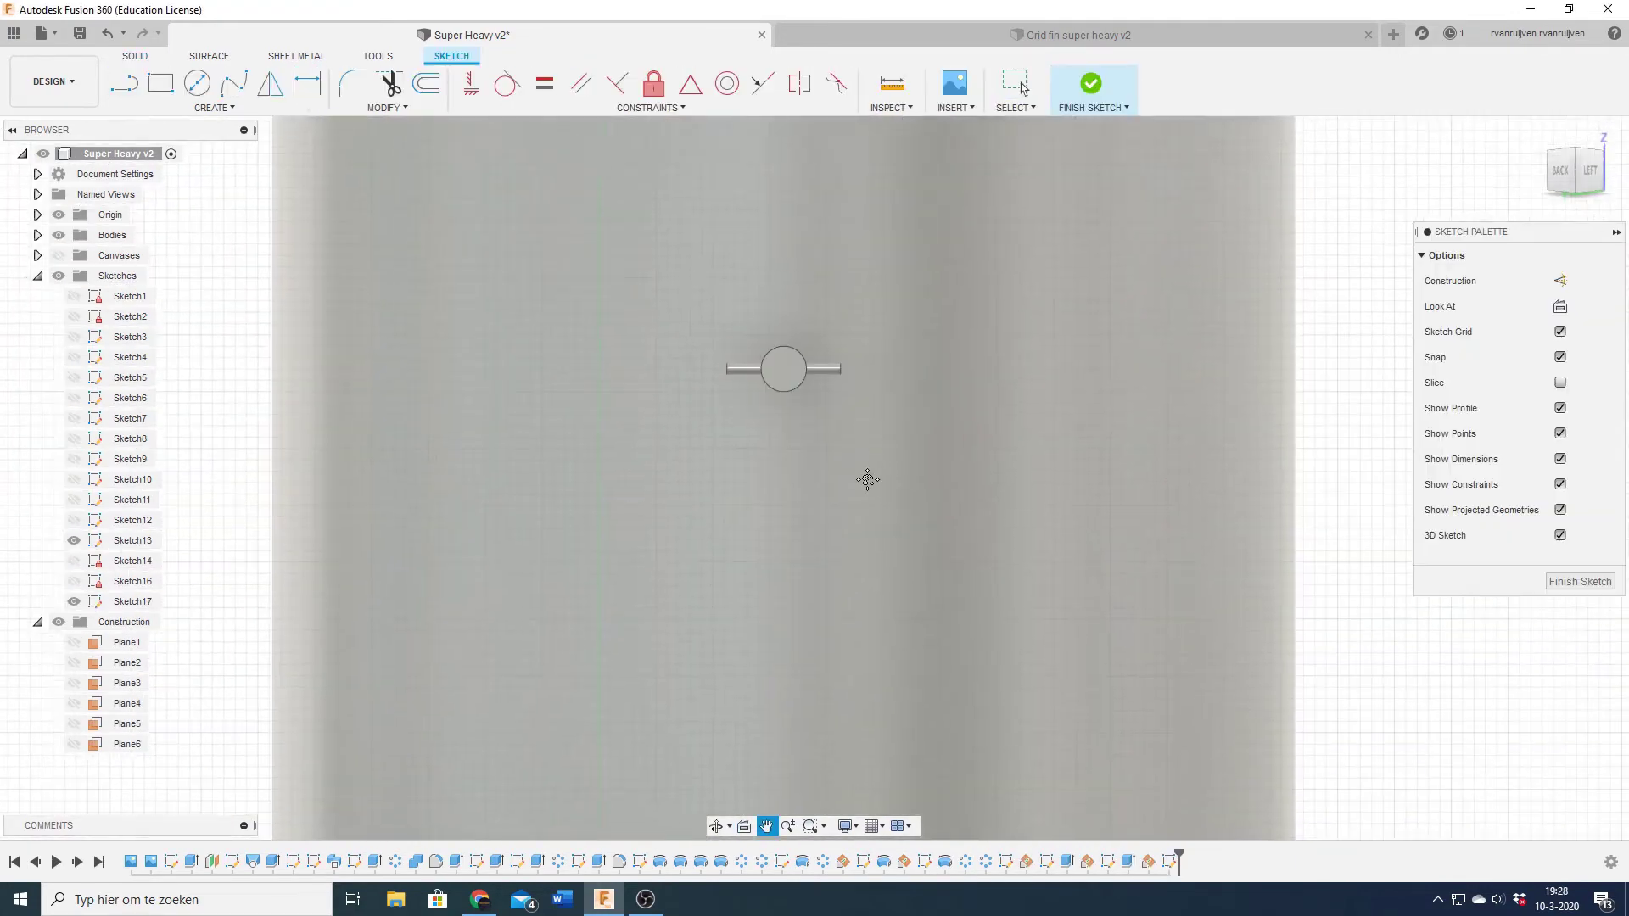
- Start the fin outline with lines beside the pin and project the pin's face
left_click(125, 82)
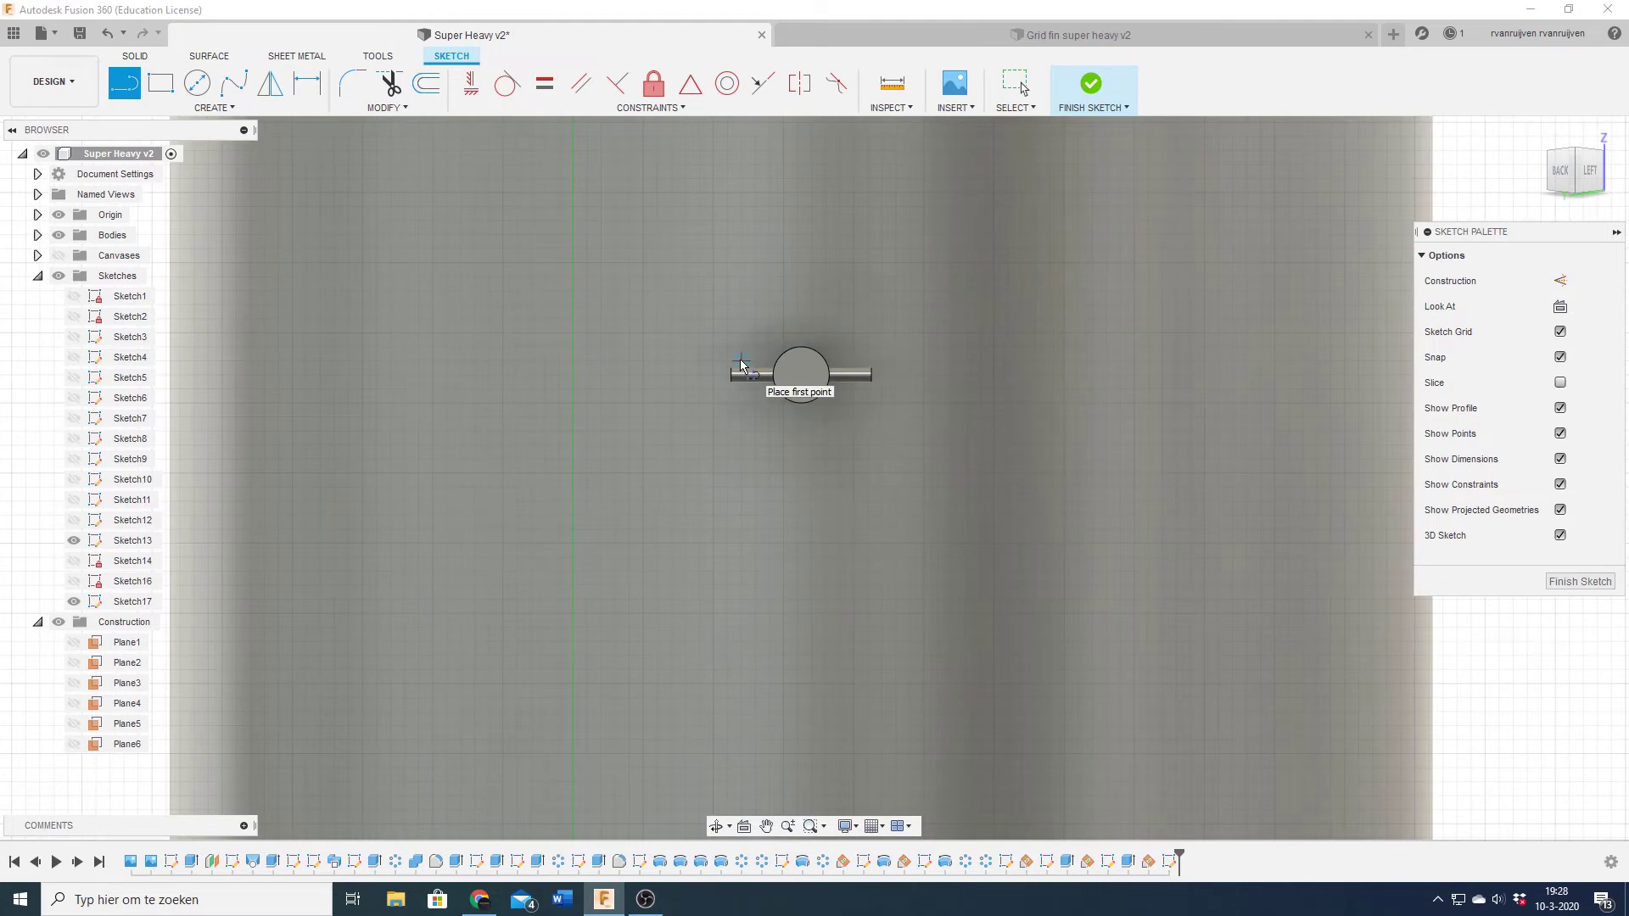
left_click(741, 364)
scroll(718, 424, "up", 2)
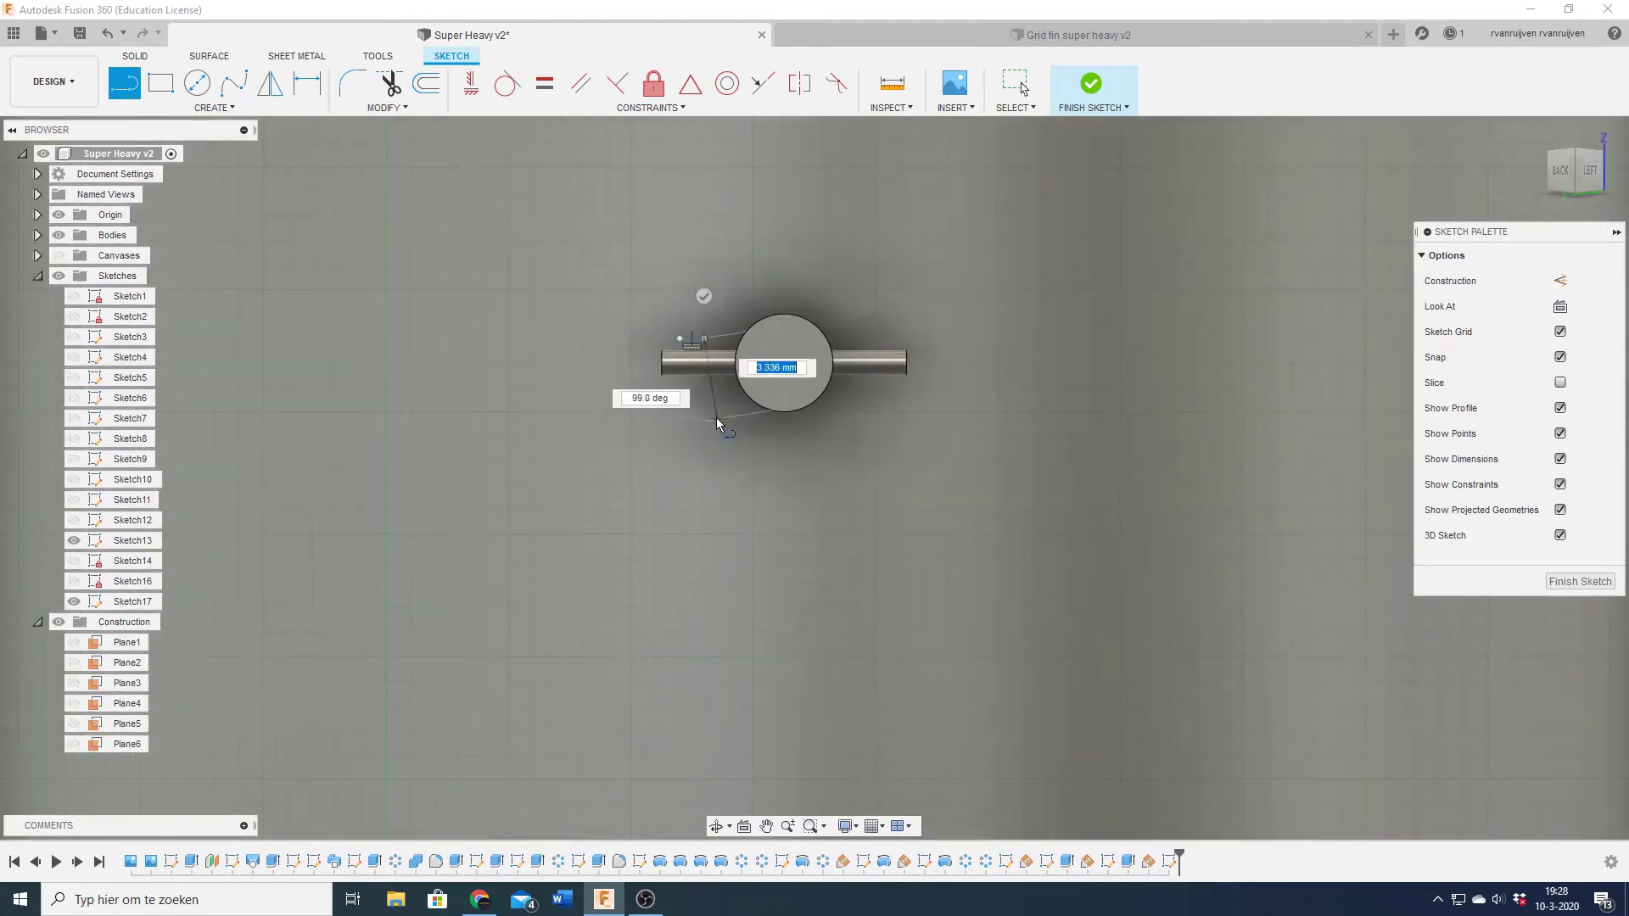
left_click(753, 489)
left_click(1079, 274)
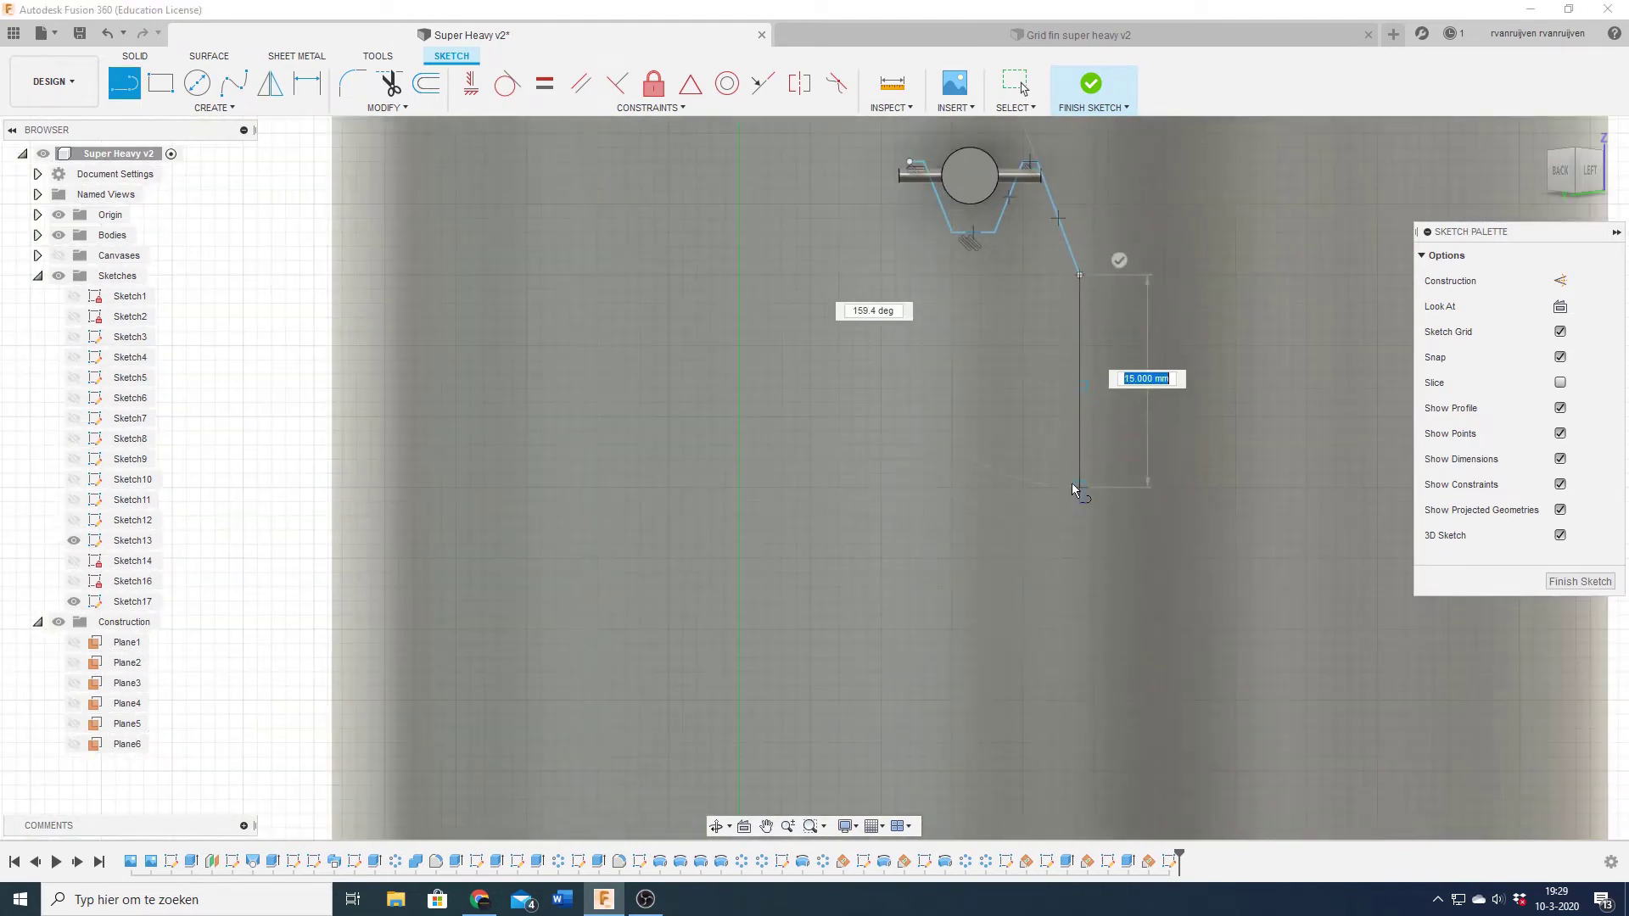
key("Escape")
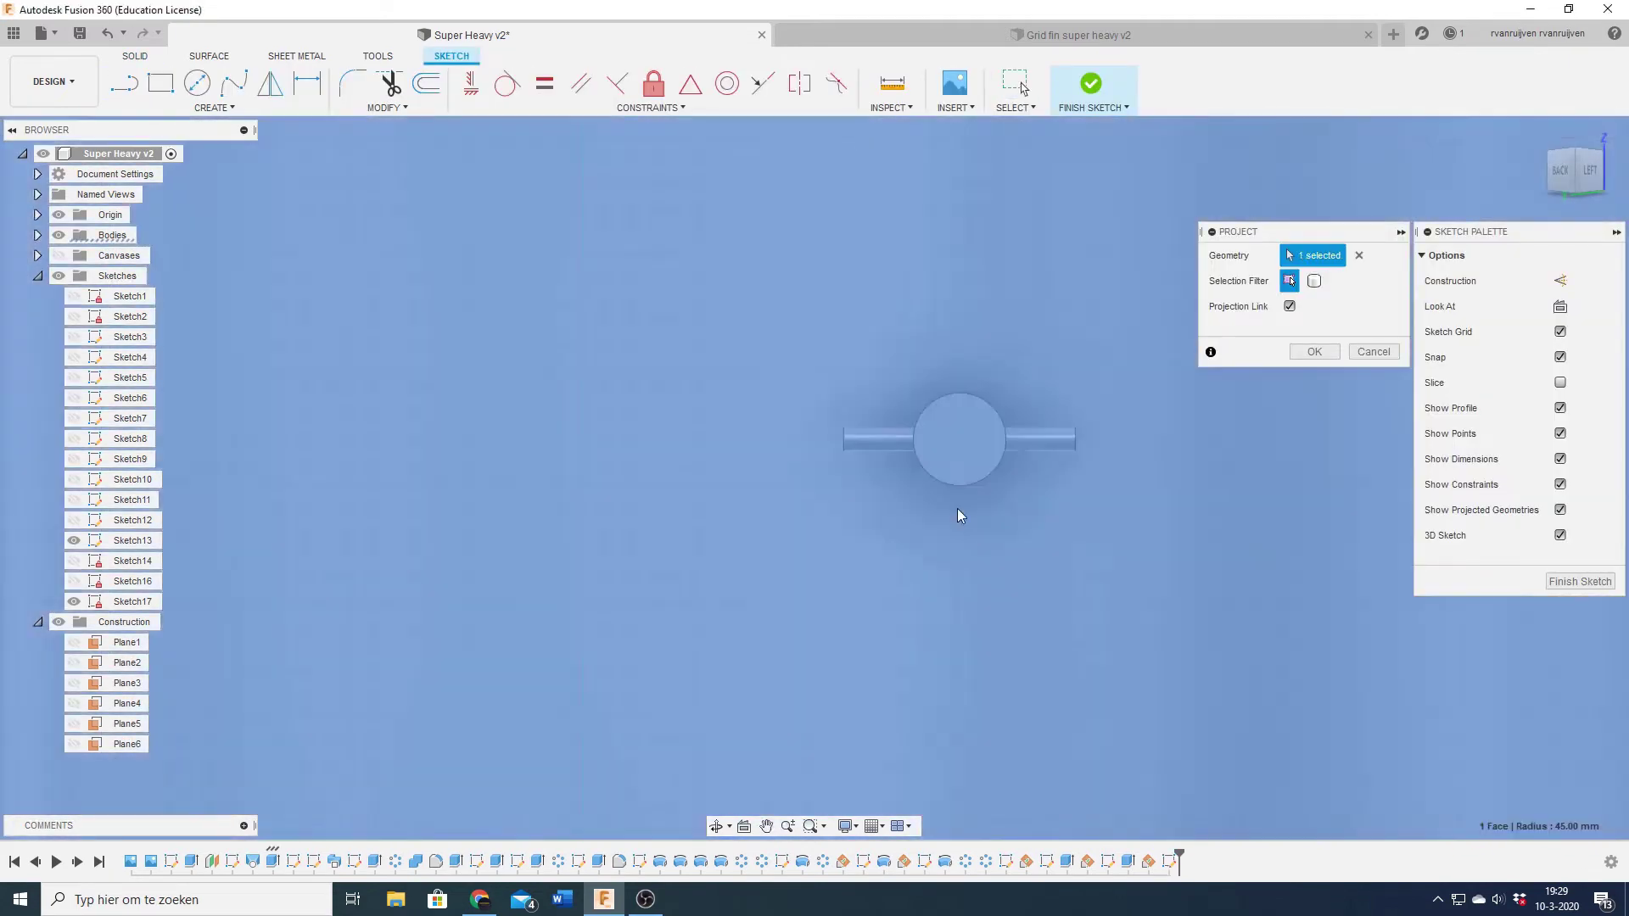
key("Return")
- Set the fin centreline length to 50, then re-dimension it to 60
key("c")
scroll(1022, 543, "up", 5)
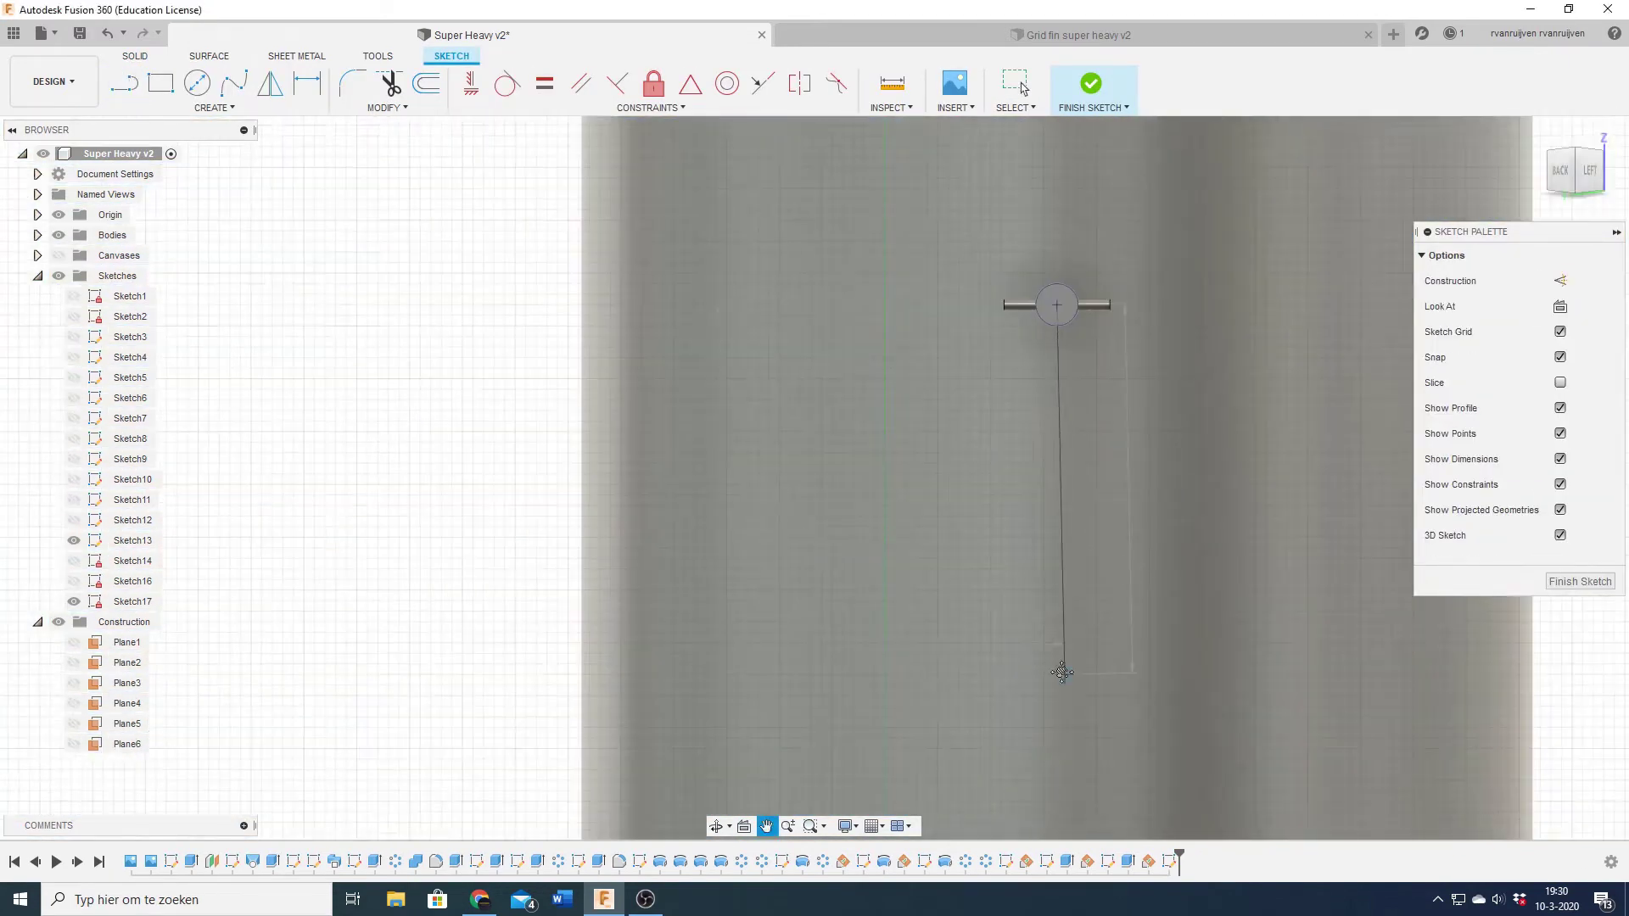
type("50")
key("Return")
key("d")
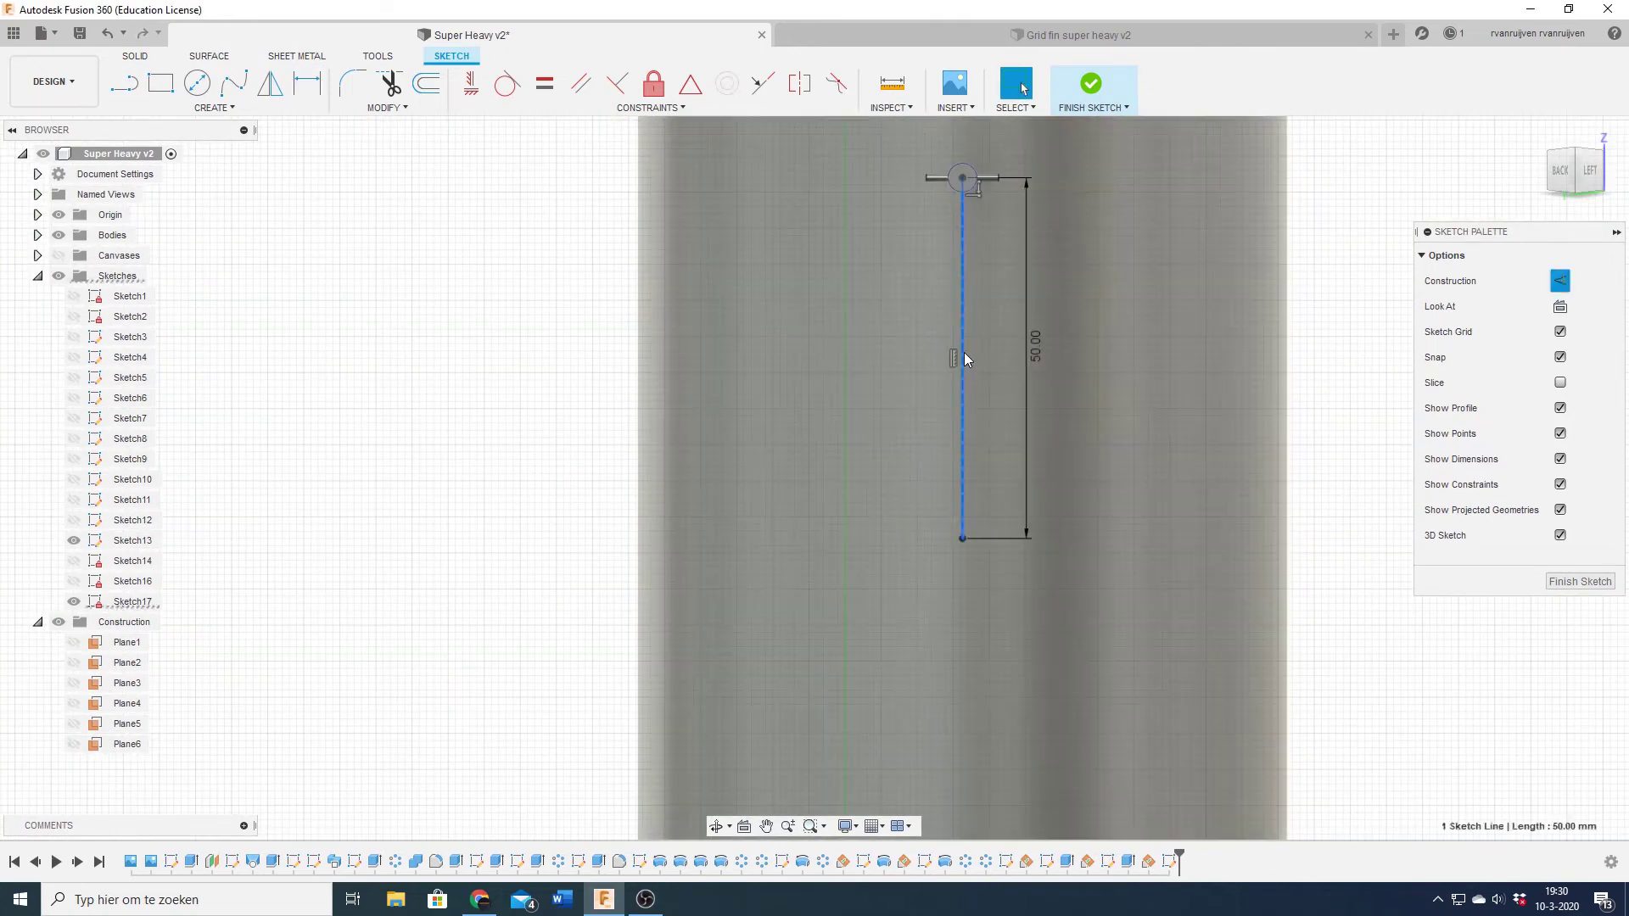
double_click(1035, 347)
type("60")
key("Return")
scroll(1007, 593, "up", 1)
- Draw the dashed centreline, 5.00 base and angled side, then mirror the half outline
key("l")
left_click(967, 648)
type("5")
key("Return")
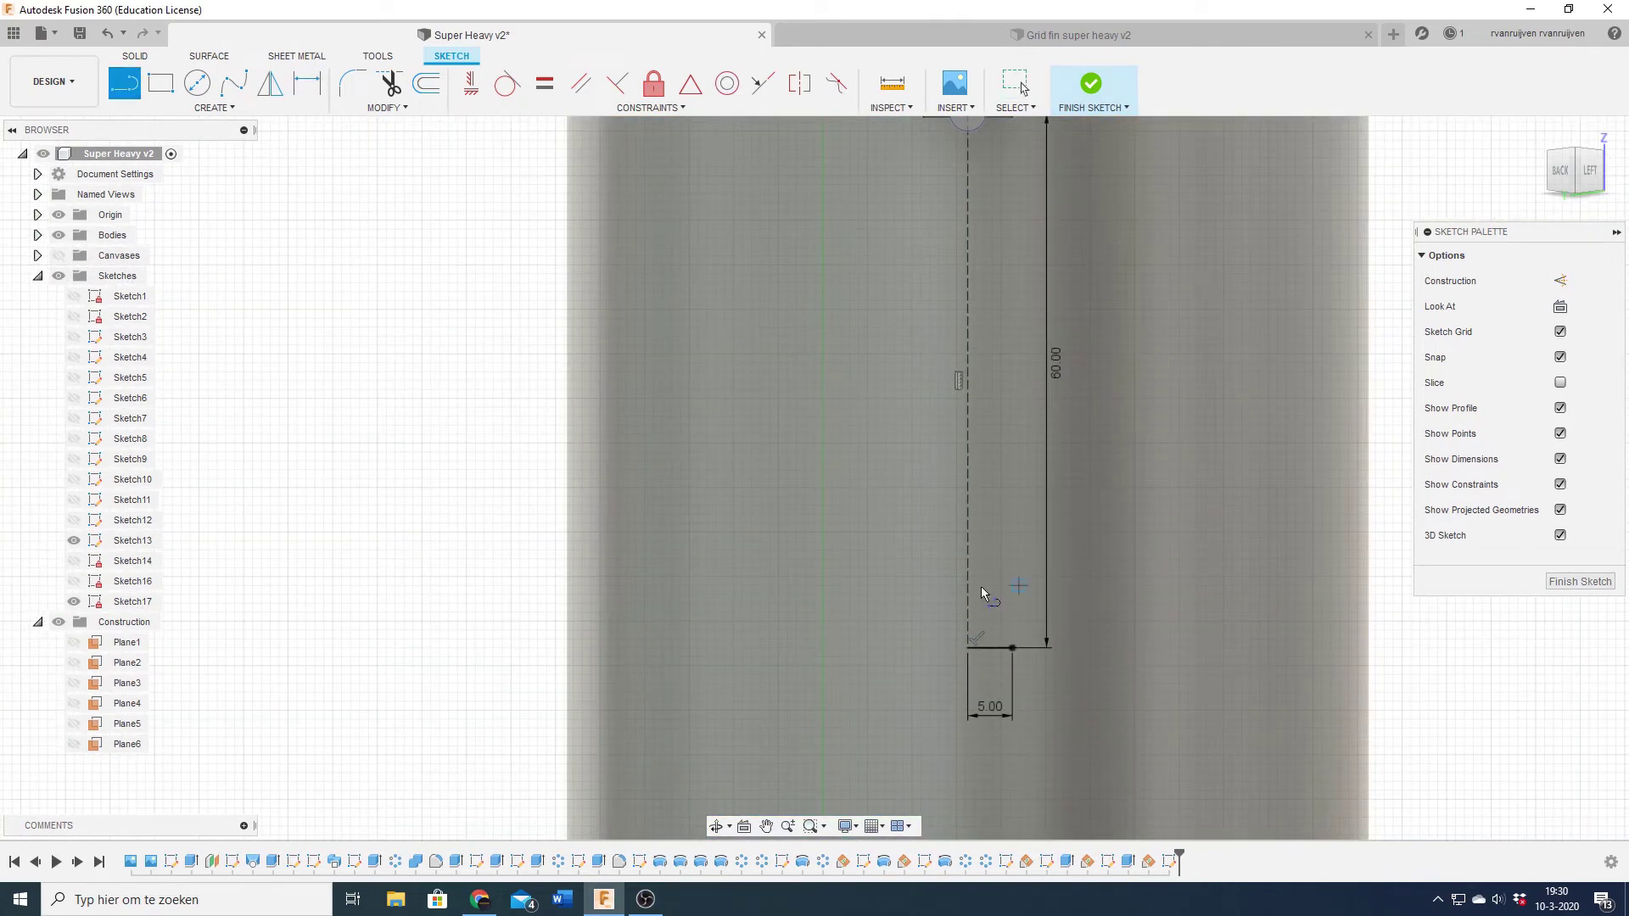
left_click(57, 256)
left_click(1071, 288)
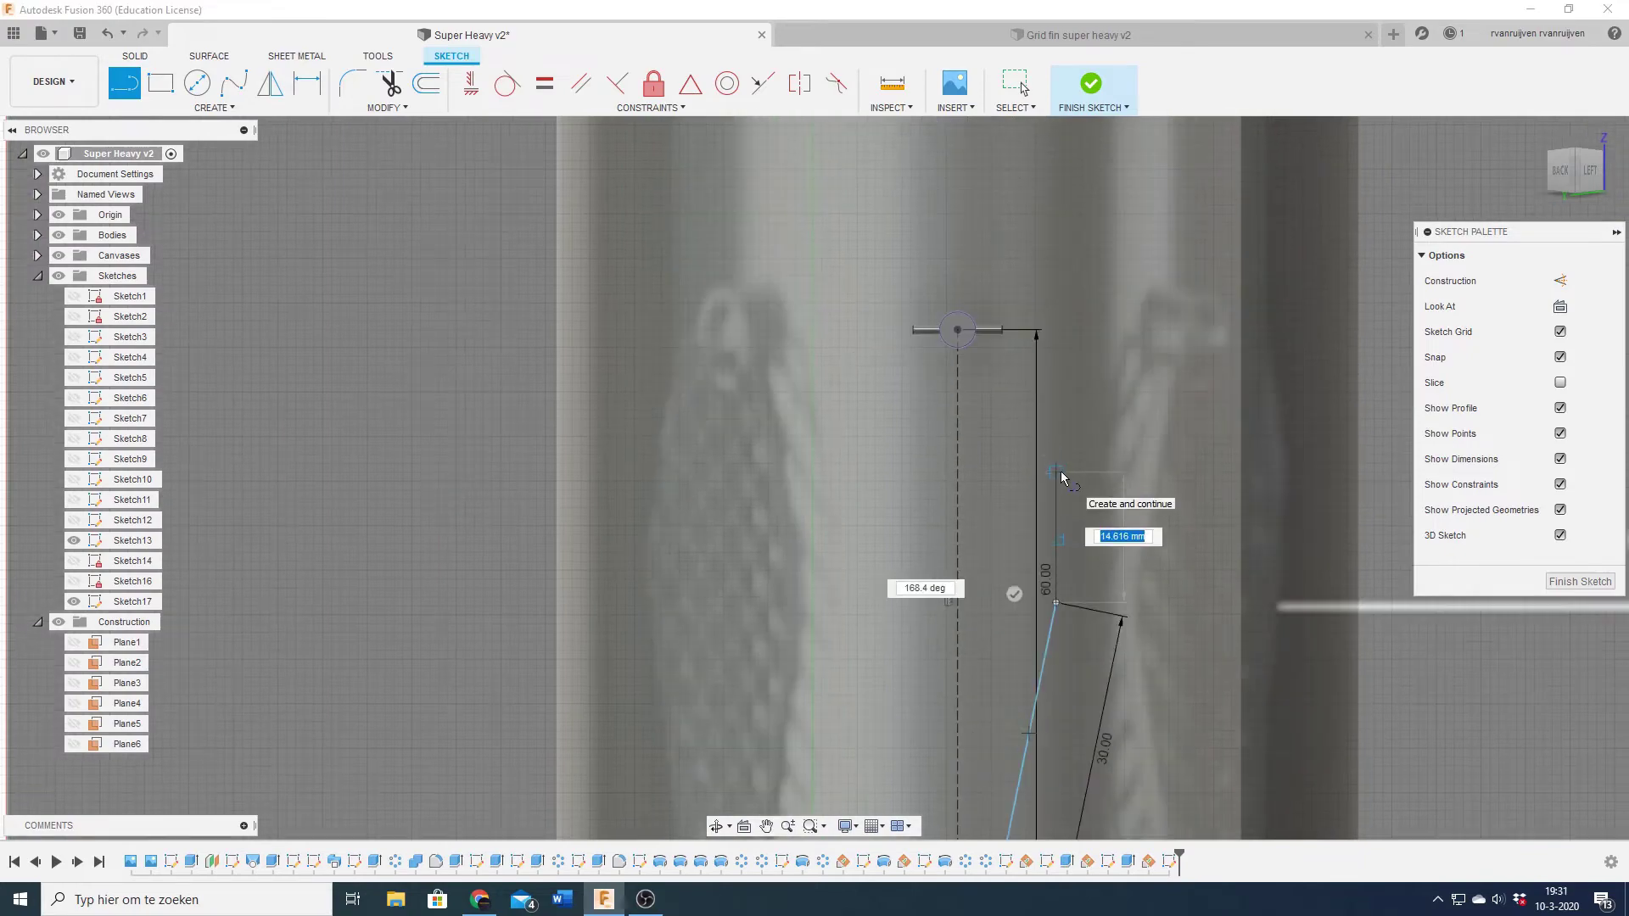
scroll(1001, 357, "up", 3)
scroll(1001, 348, "down", 2)
left_click(1069, 233)
left_click(58, 255)
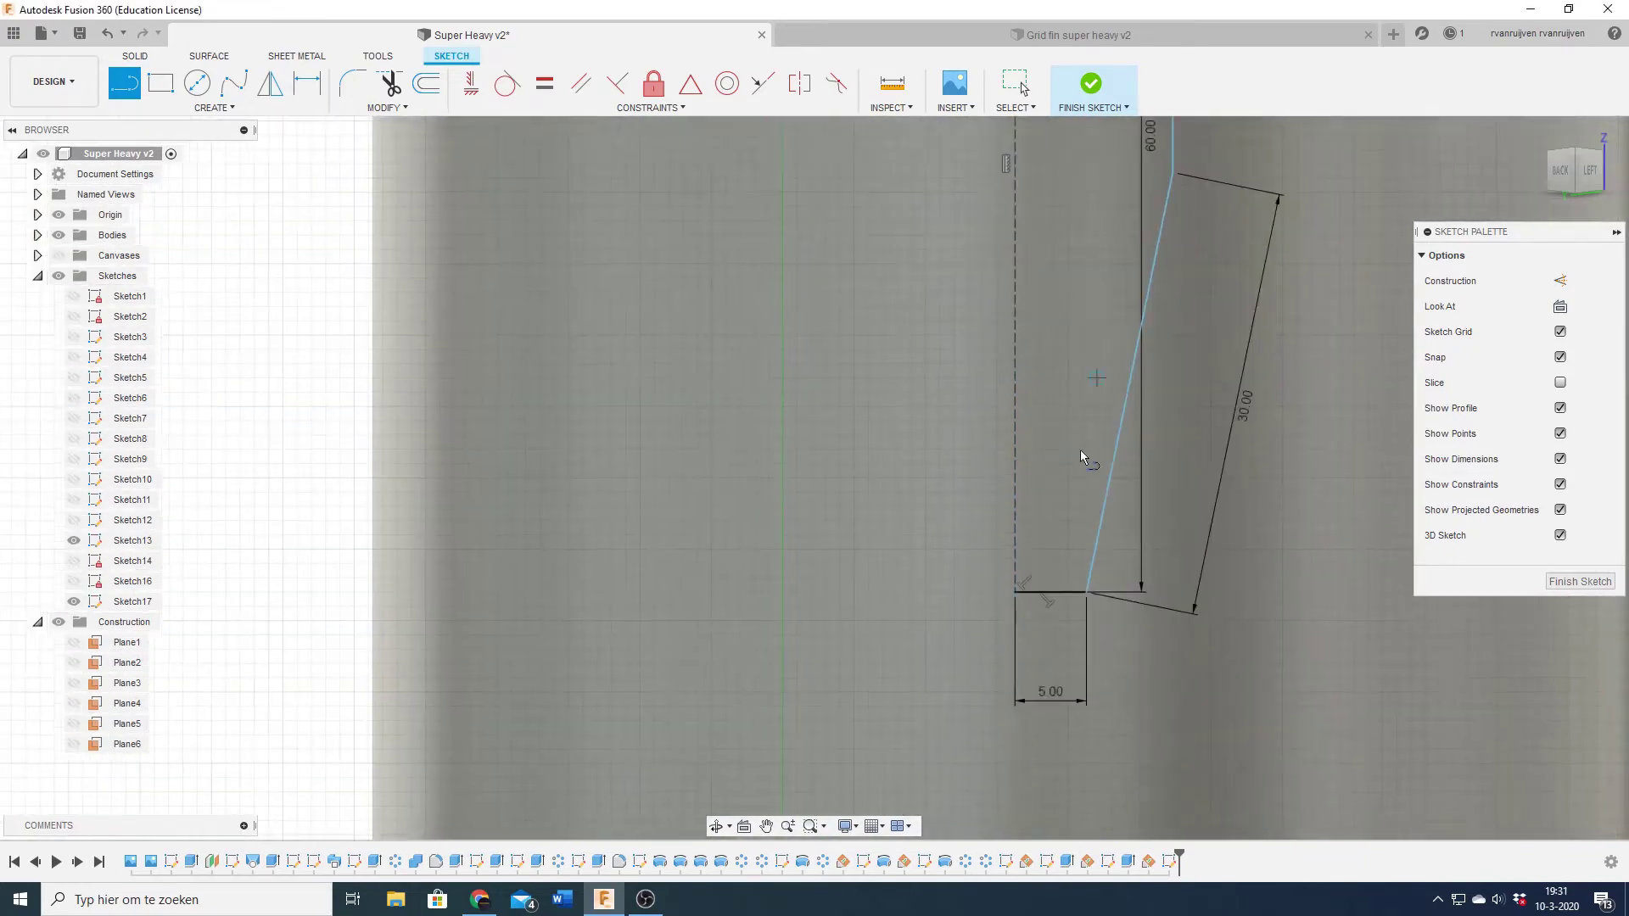
scroll(1038, 273, "down", 3)
key("m")
key("Return")
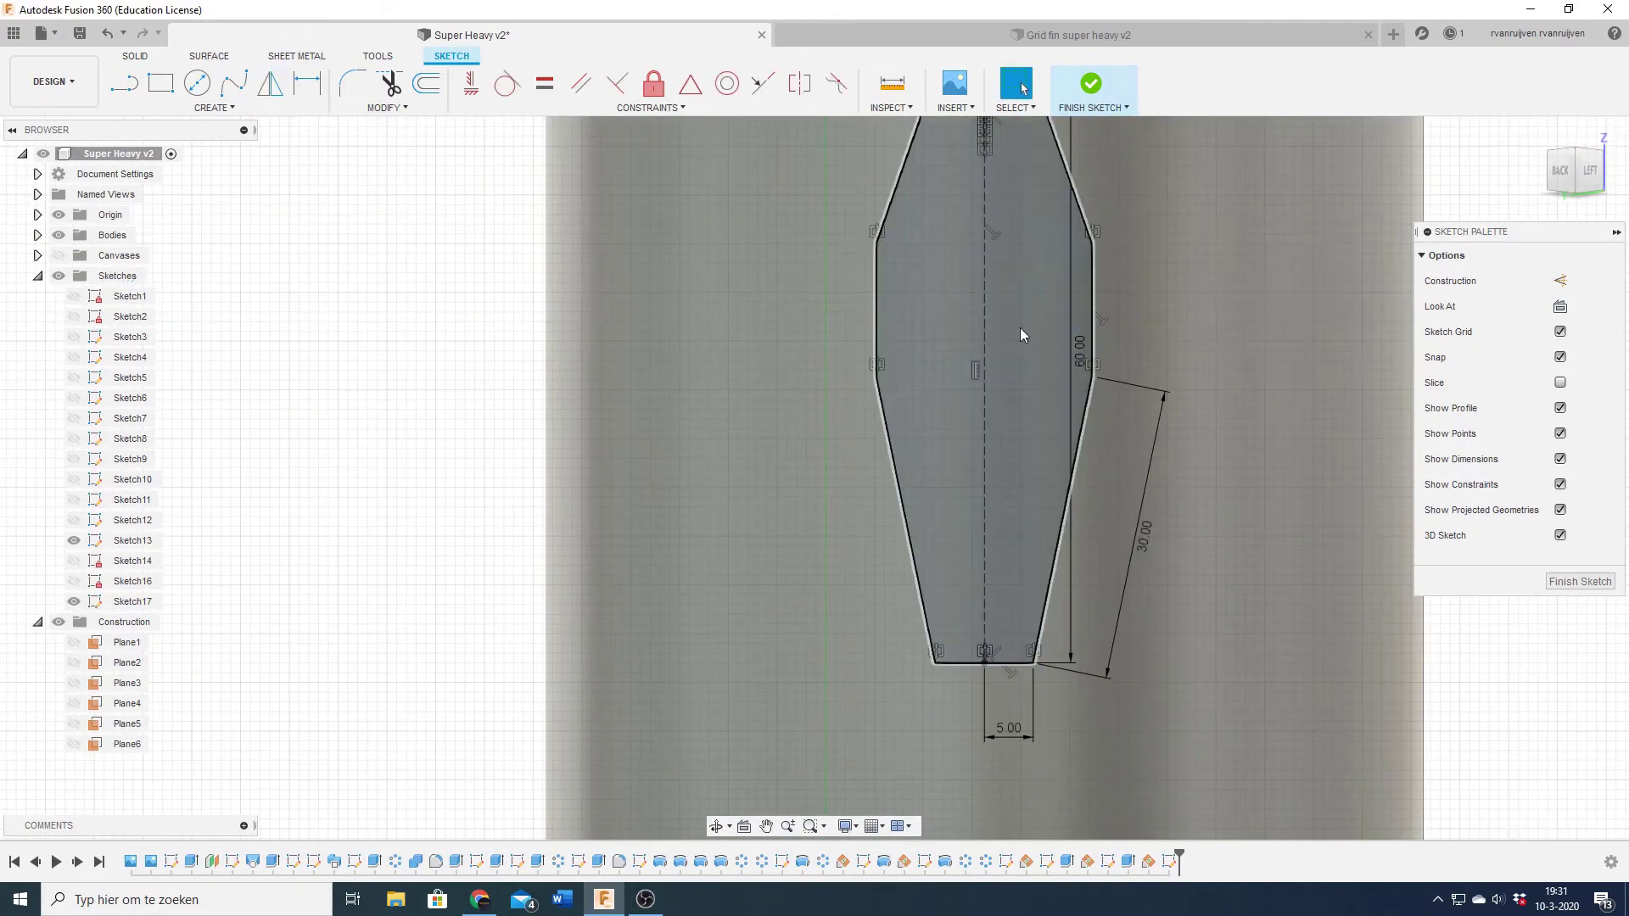
- Draw a small triangle near the fin's base, replacing an abandoned rectangle
key("r")
left_click(215, 107)
left_click(58, 255)
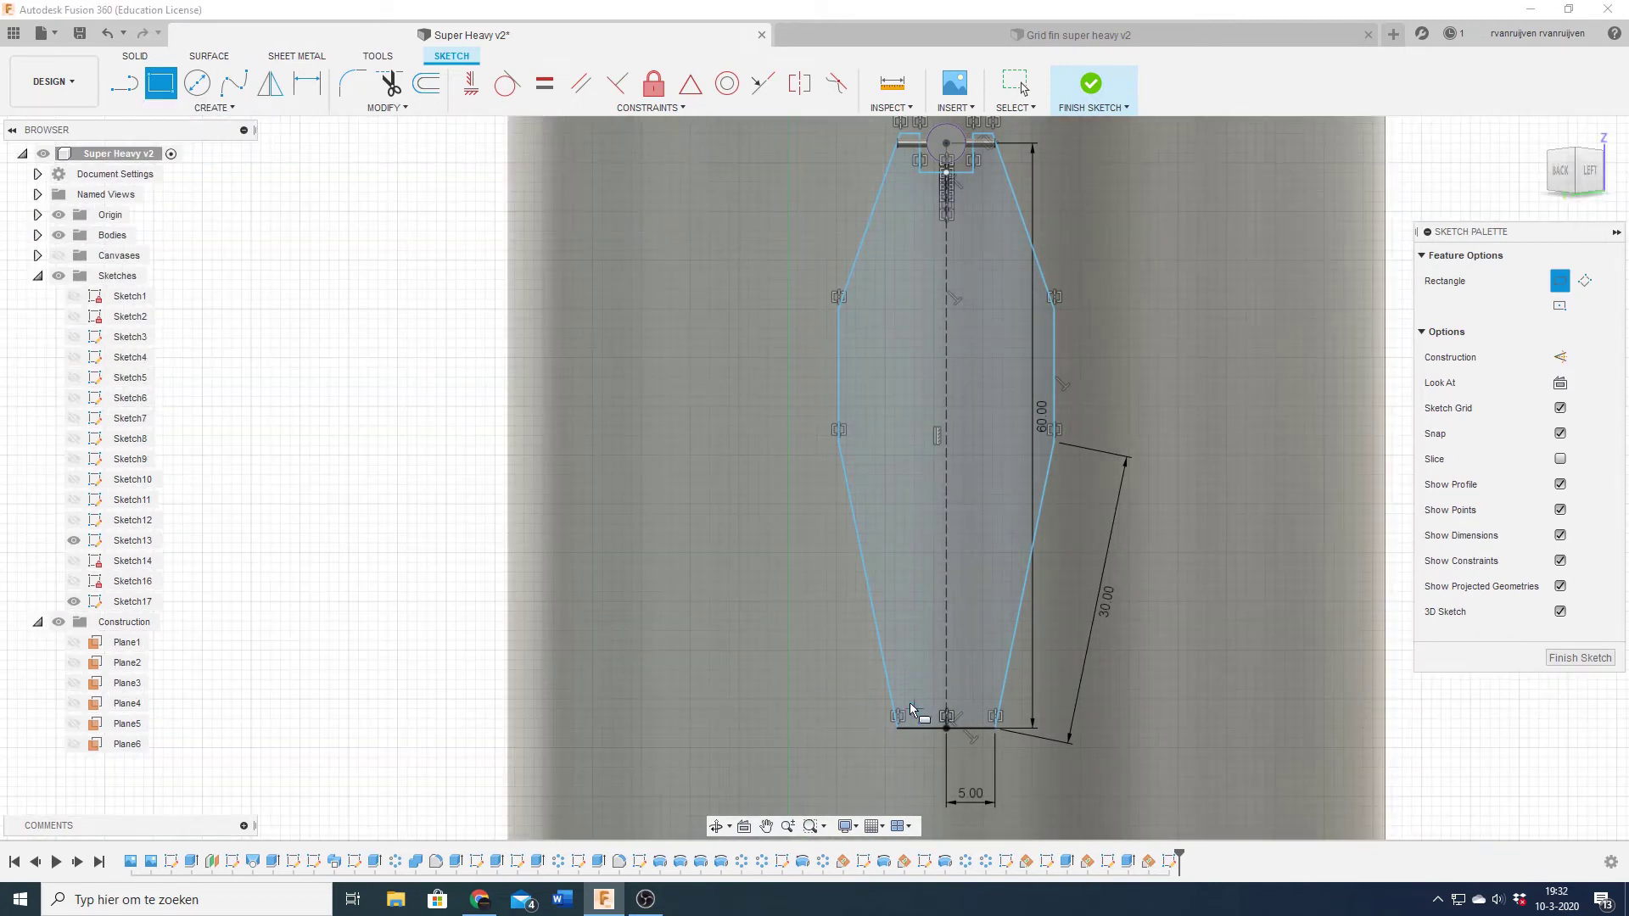
scroll(912, 713, "up", 2)
left_click(906, 708)
scroll(925, 713, "up", 1)
key("l")
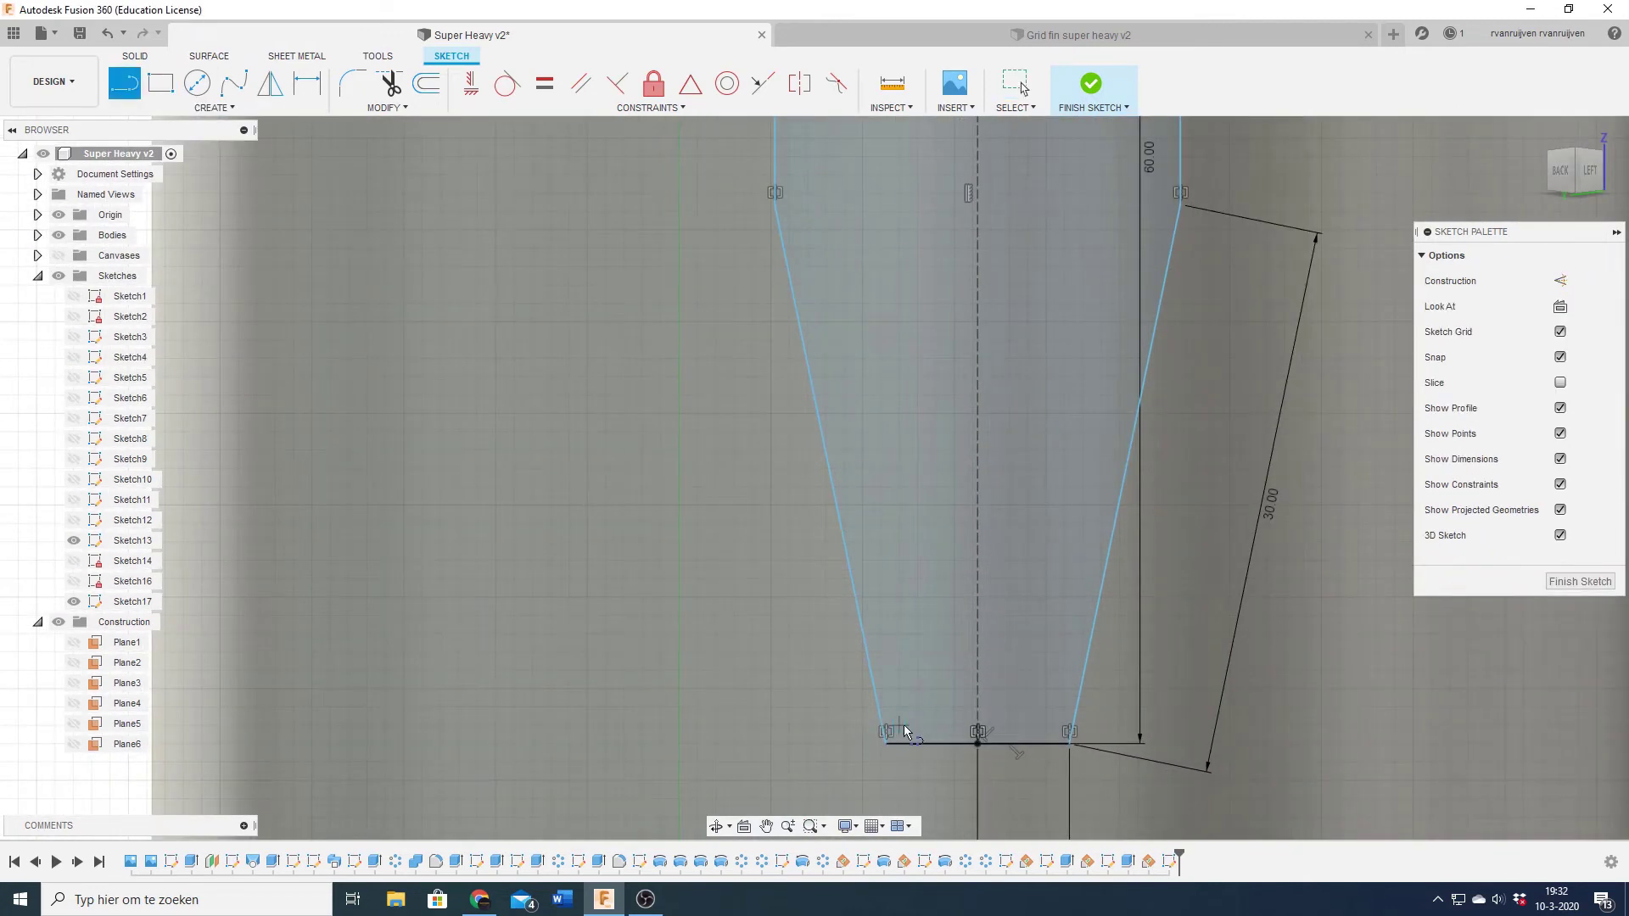
scroll(901, 722, "up", 1)
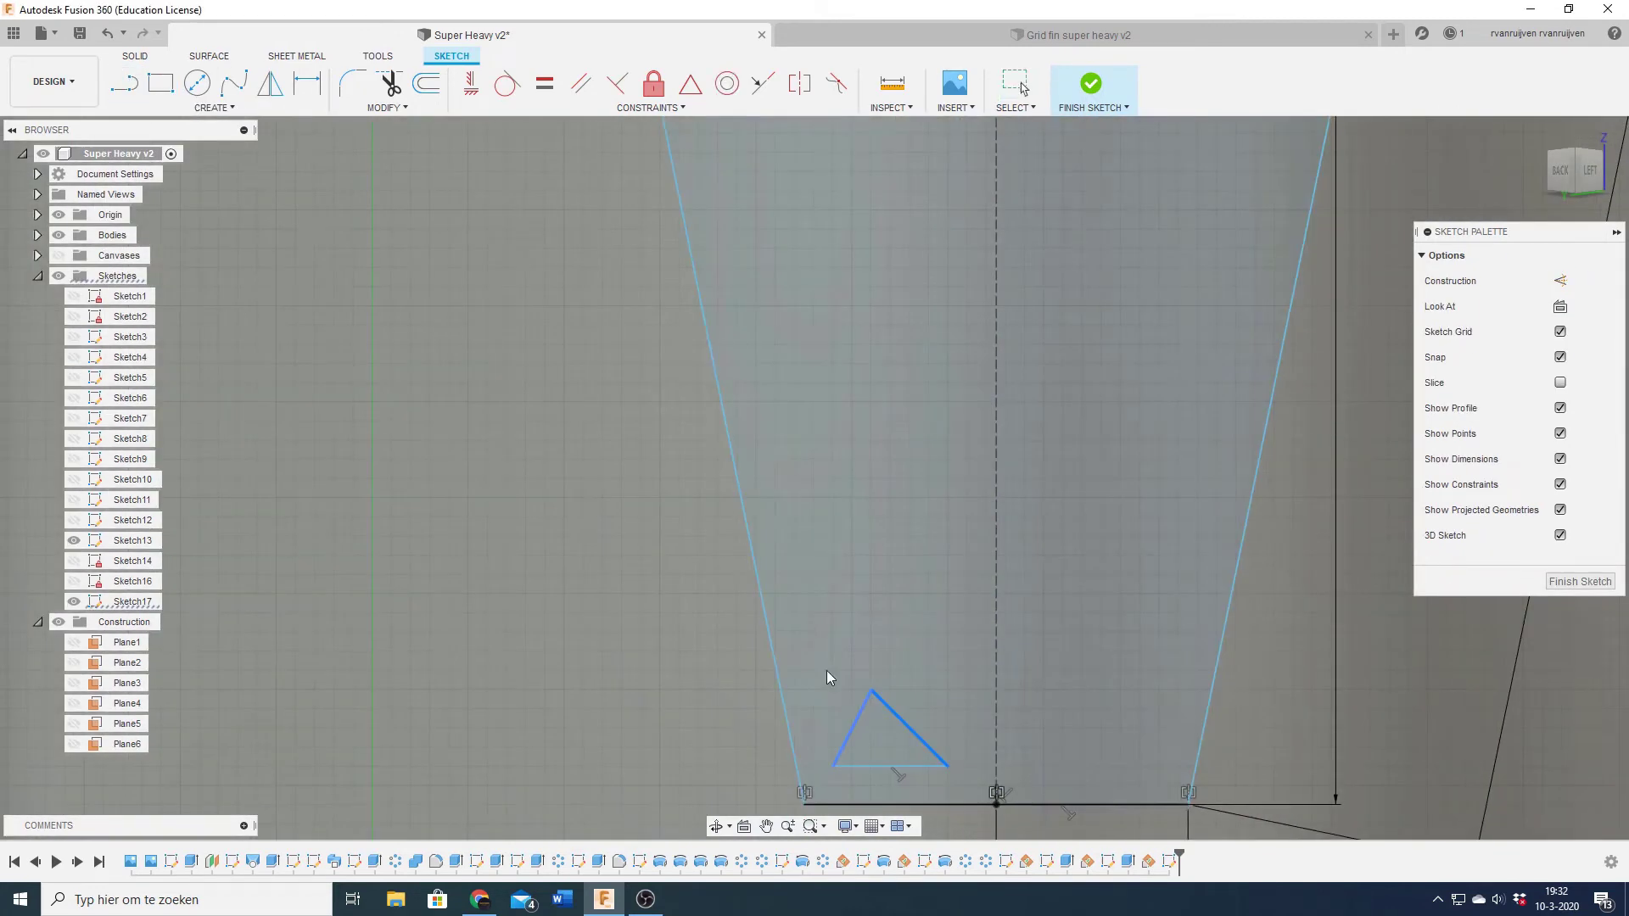
key("Escape")
key("l")
left_click(899, 630)
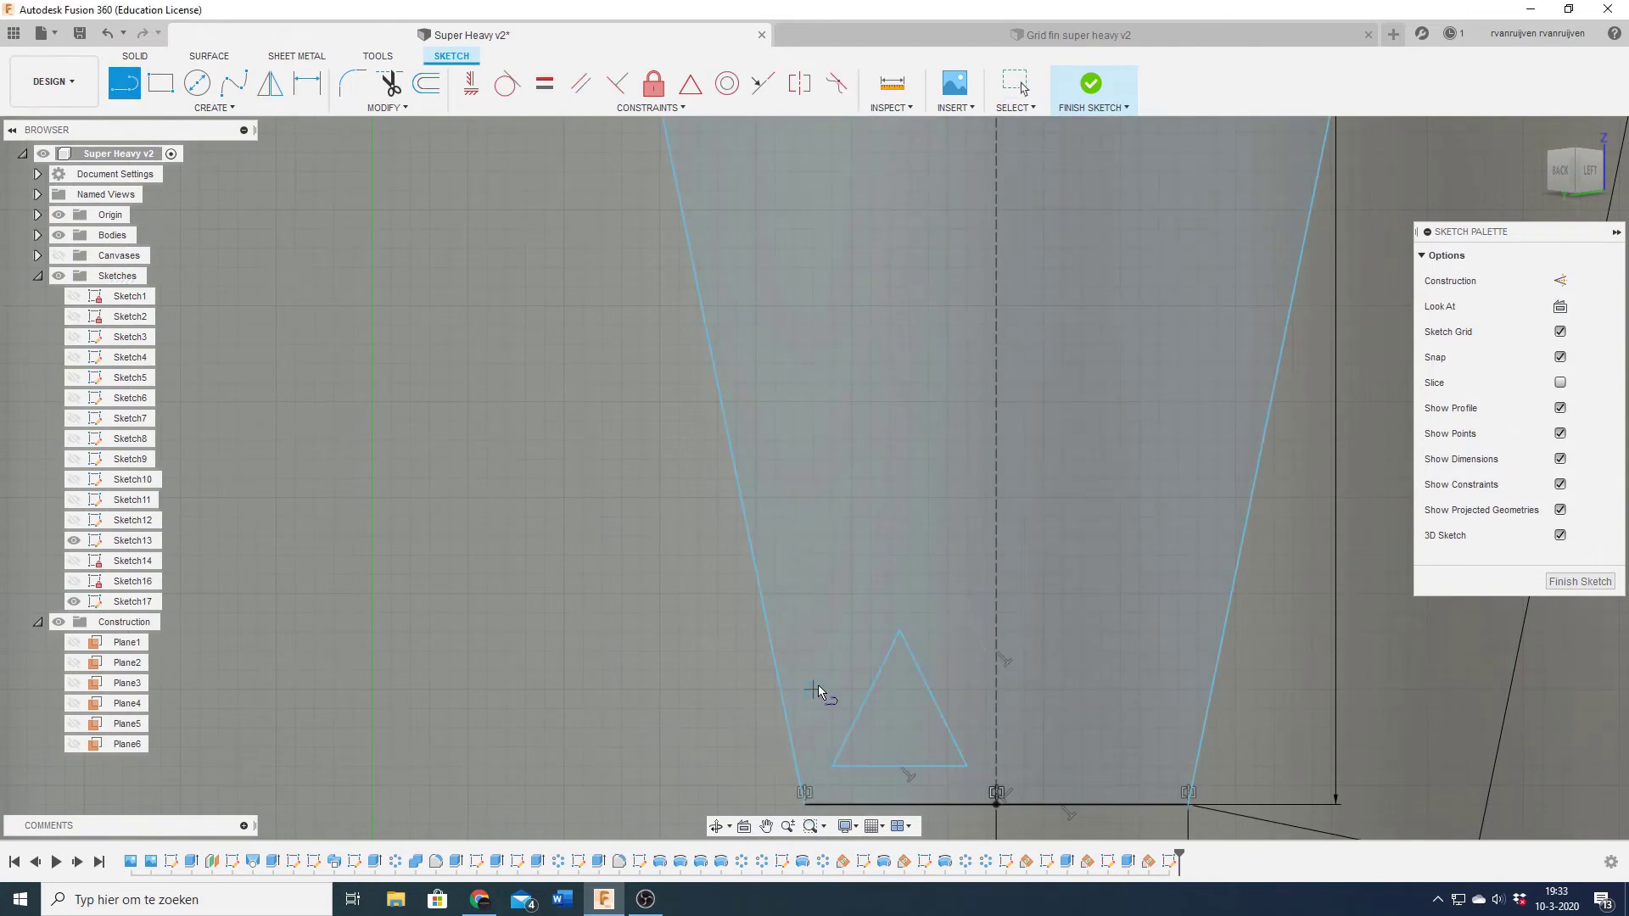
scroll(818, 691, "down", 2)
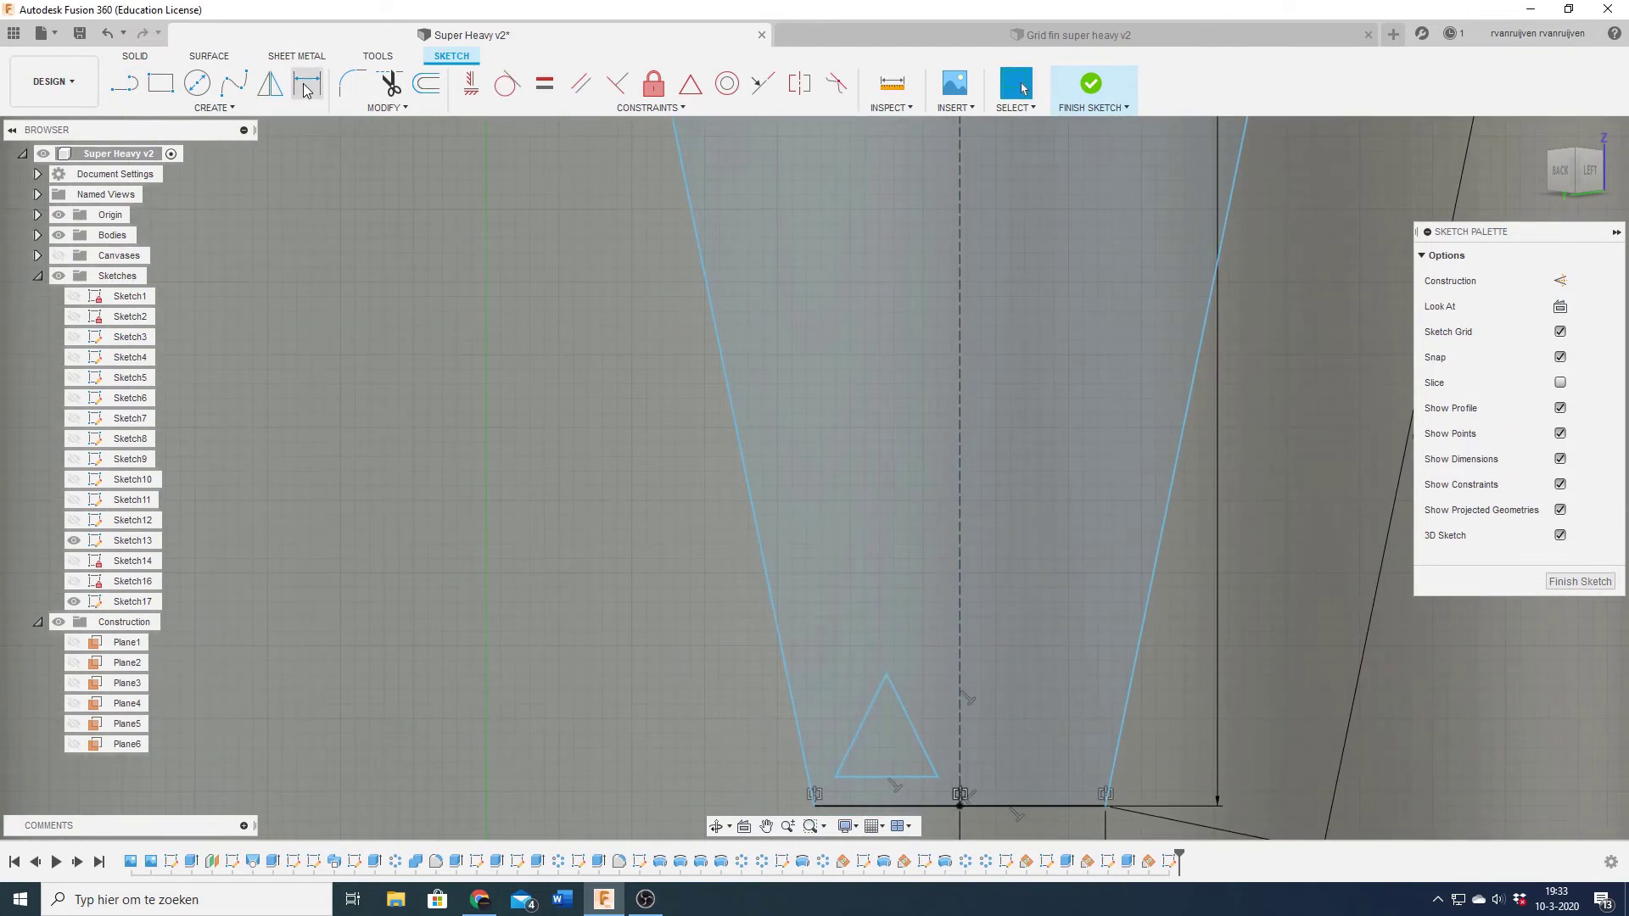
- Copy the triangle up the fin and mirror it into a diamond cut-out
key("ctrl+c")
key("ctrl+v")
left_click_drag(863, 539, 859, 378)
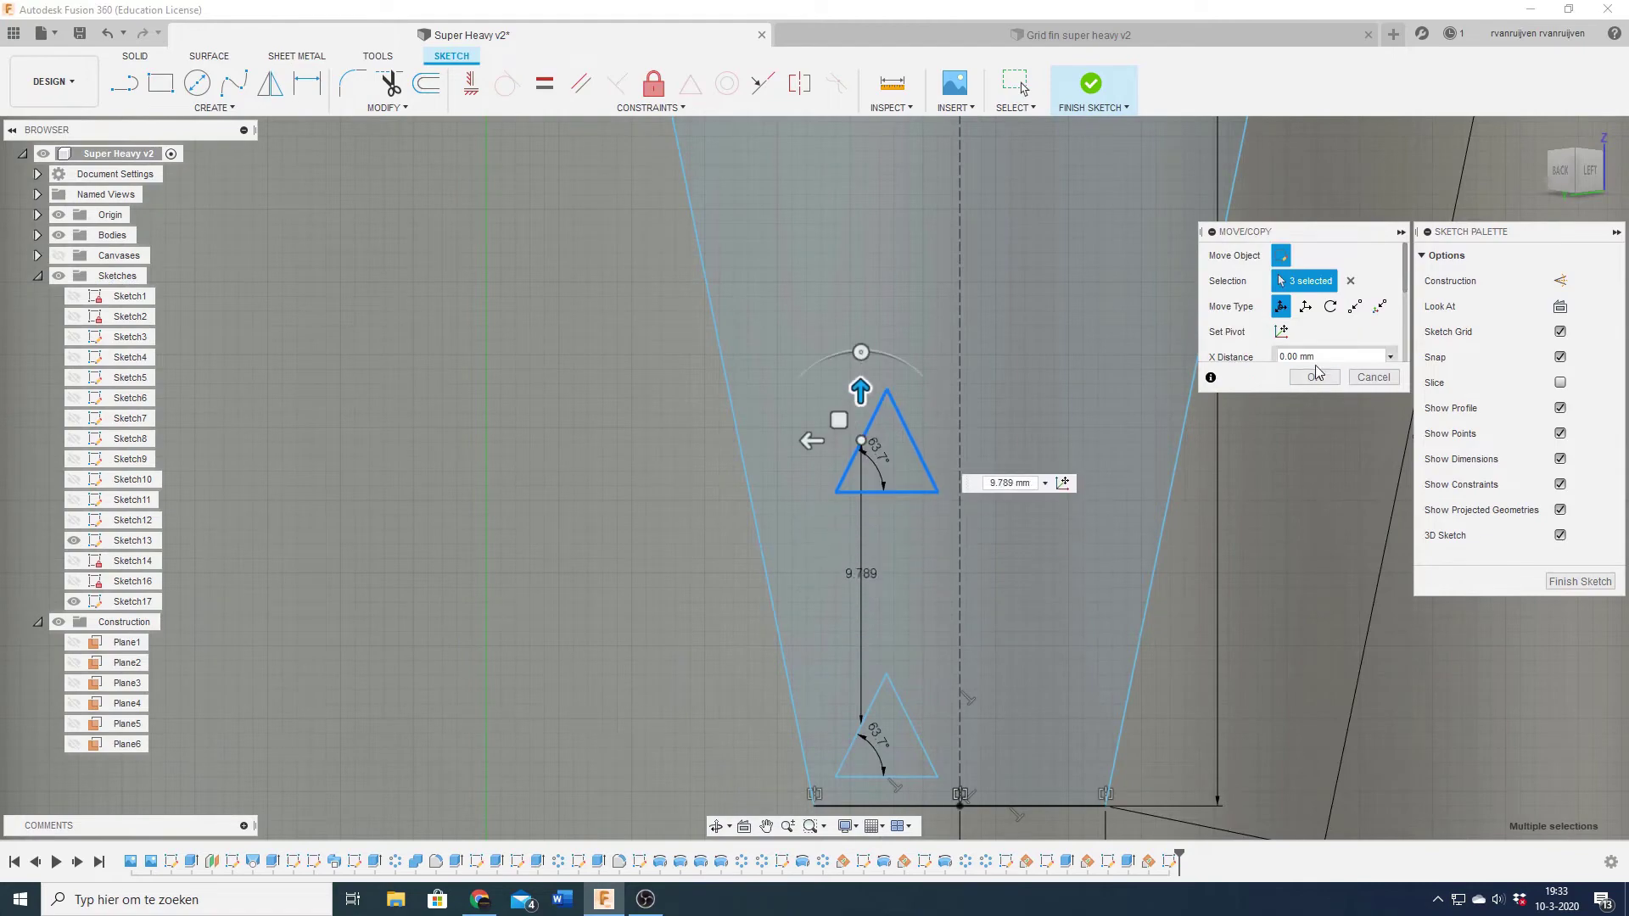
key("Return")
left_click(912, 490)
key("Return")
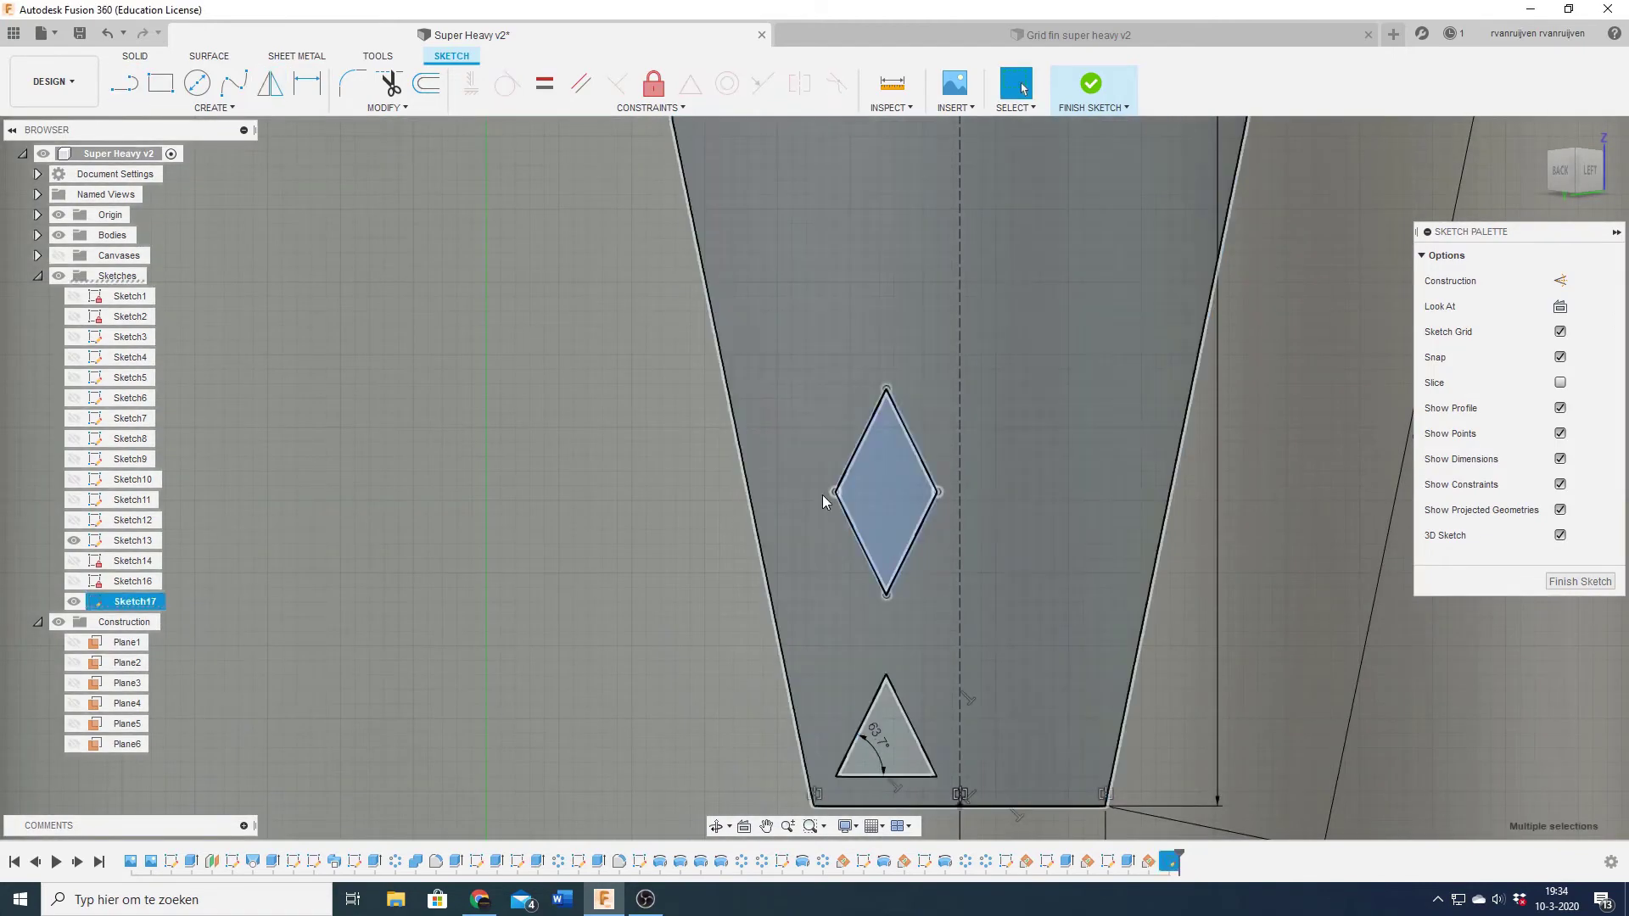
left_click_drag(836, 491, 783, 502)
- Undo the wrong resizes so the diamond stays 4.00 at 45°
key("Delete")
key("l")
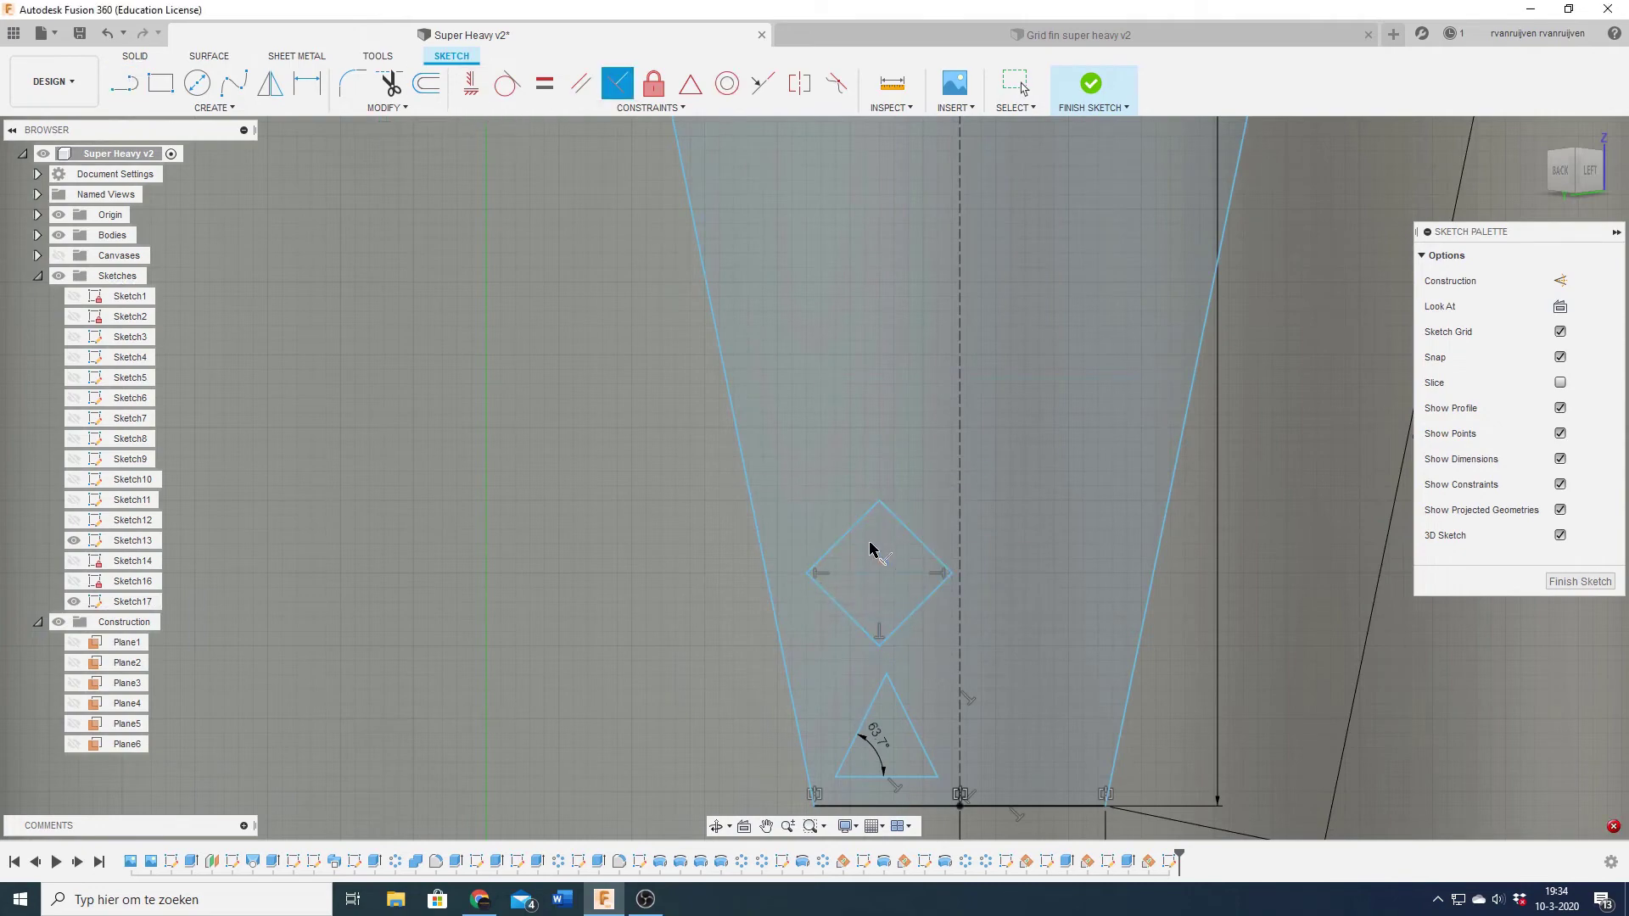
left_click_drag(879, 486, 879, 443)
key("d")
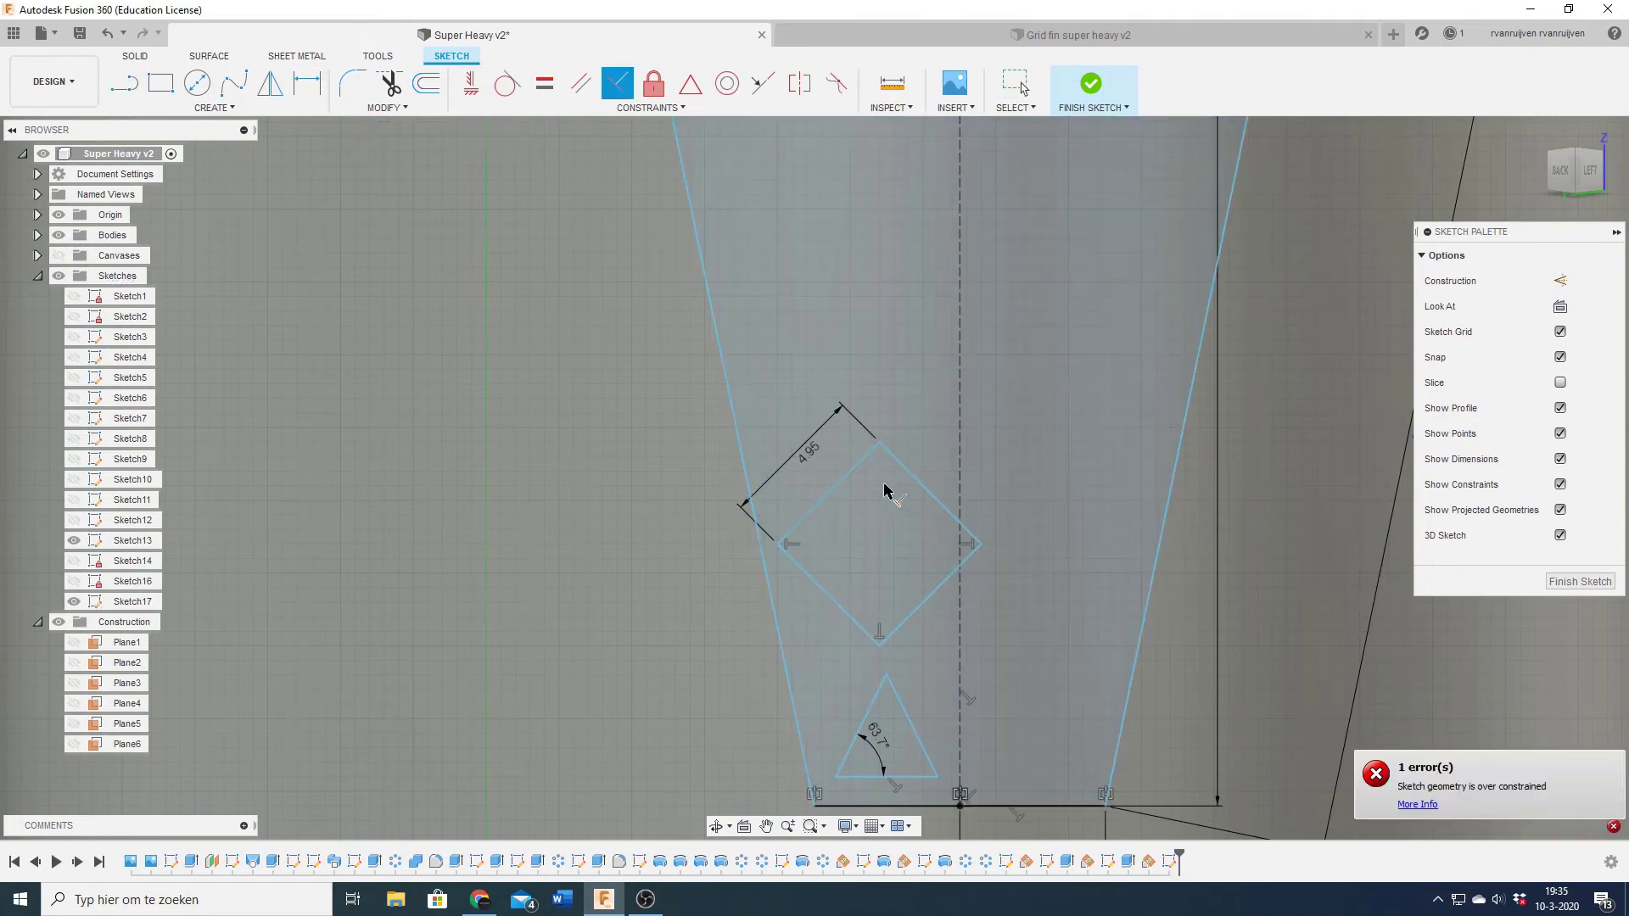
key("Escape")
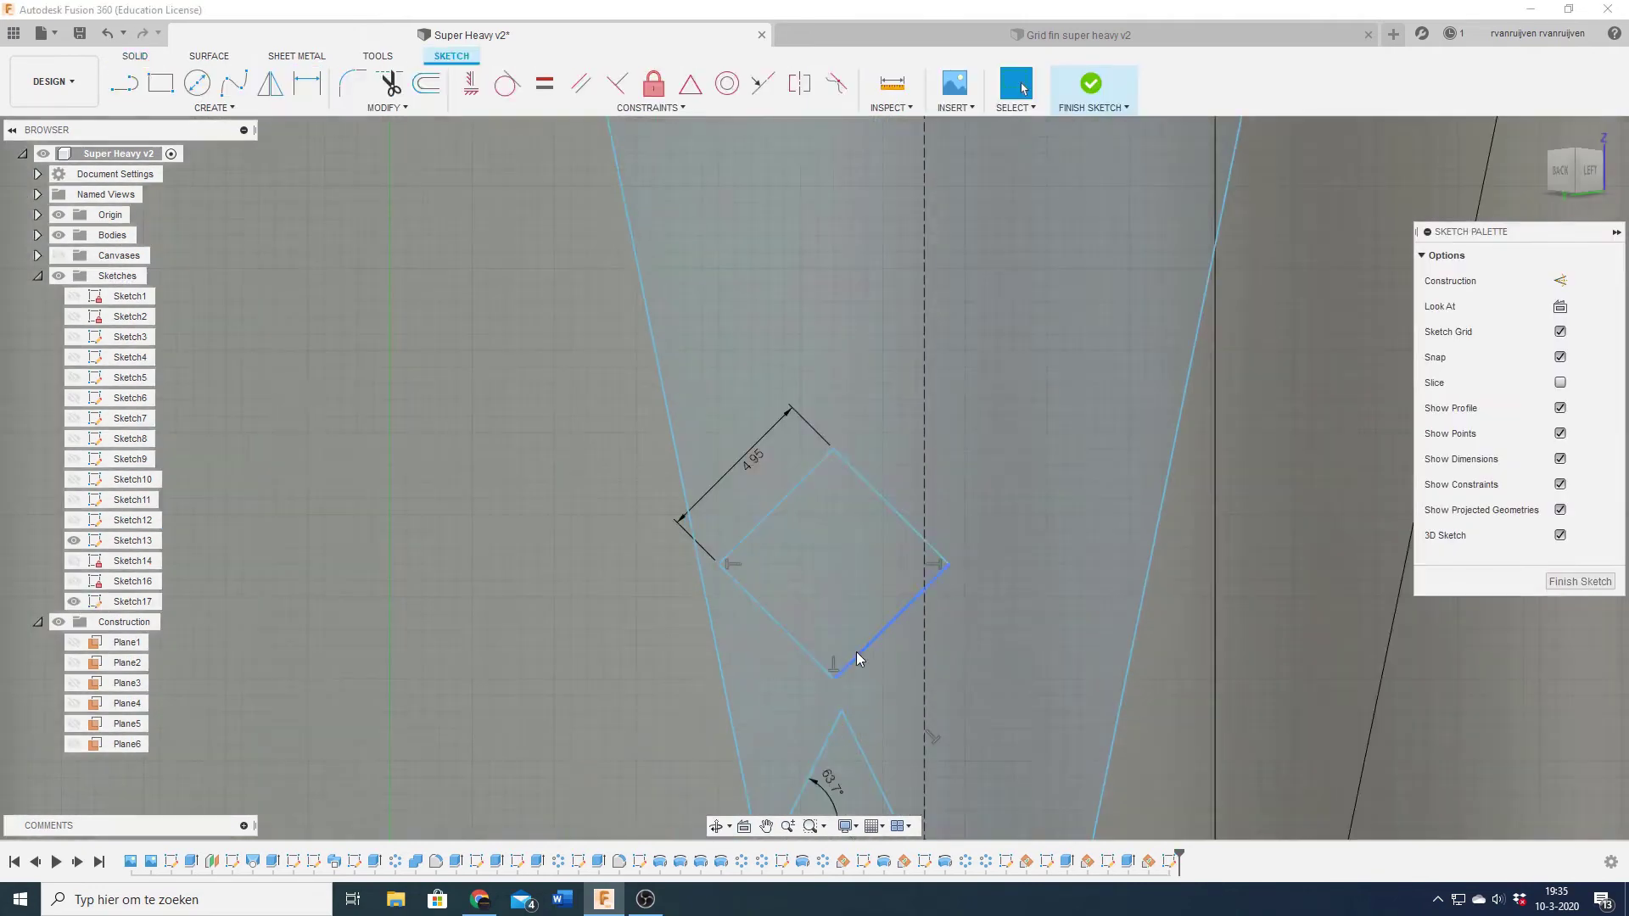
key("ctrl+z")
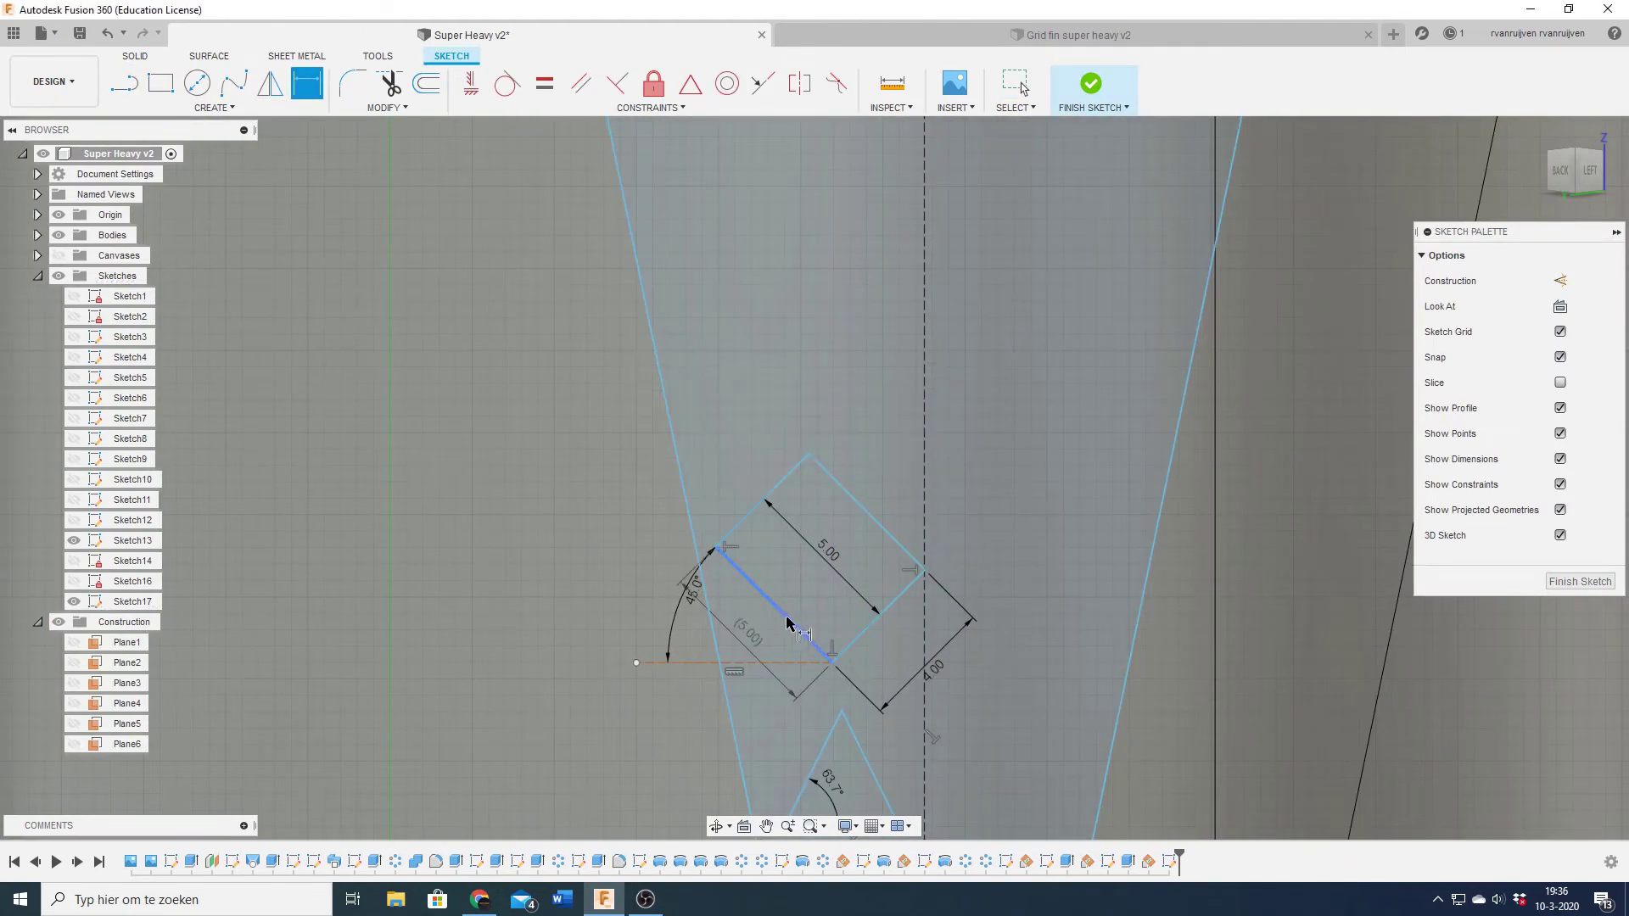
key("Escape")
key("ctrl+z")
- Copy the diamond upward along the fin centreline, 4.00 apart
scroll(934, 577, "down", 3)
scroll(853, 450, "up", 3)
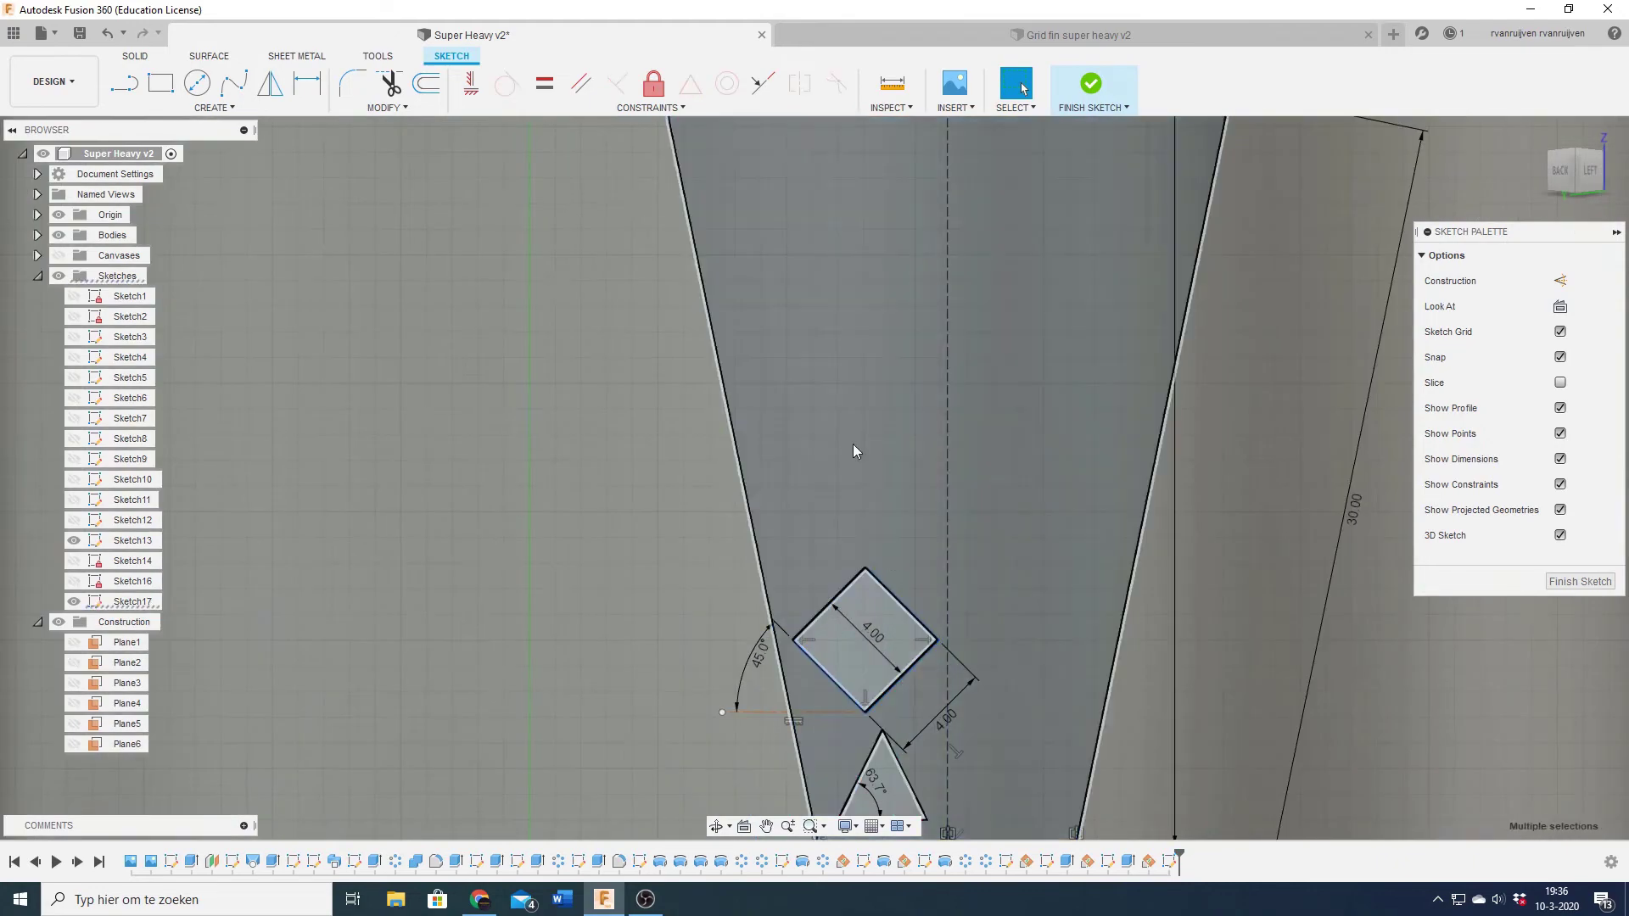
key("m")
left_click_drag(866, 552, 824, 415)
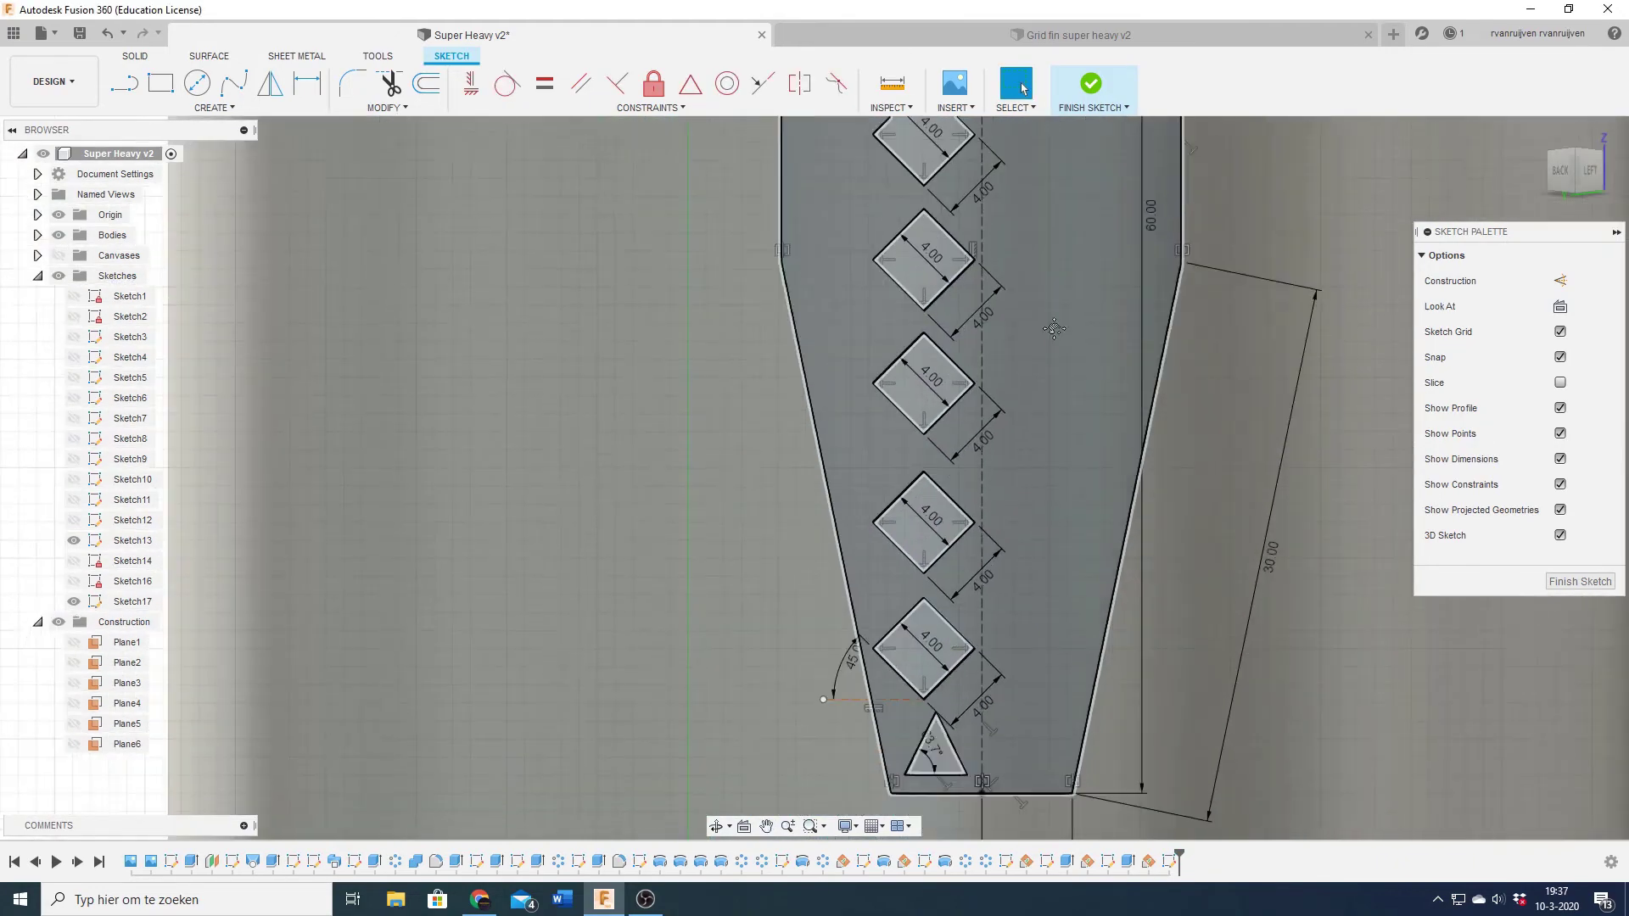
- Complete the diamond column and copy it sideways as a staggered second column
key("m")
key("Return")
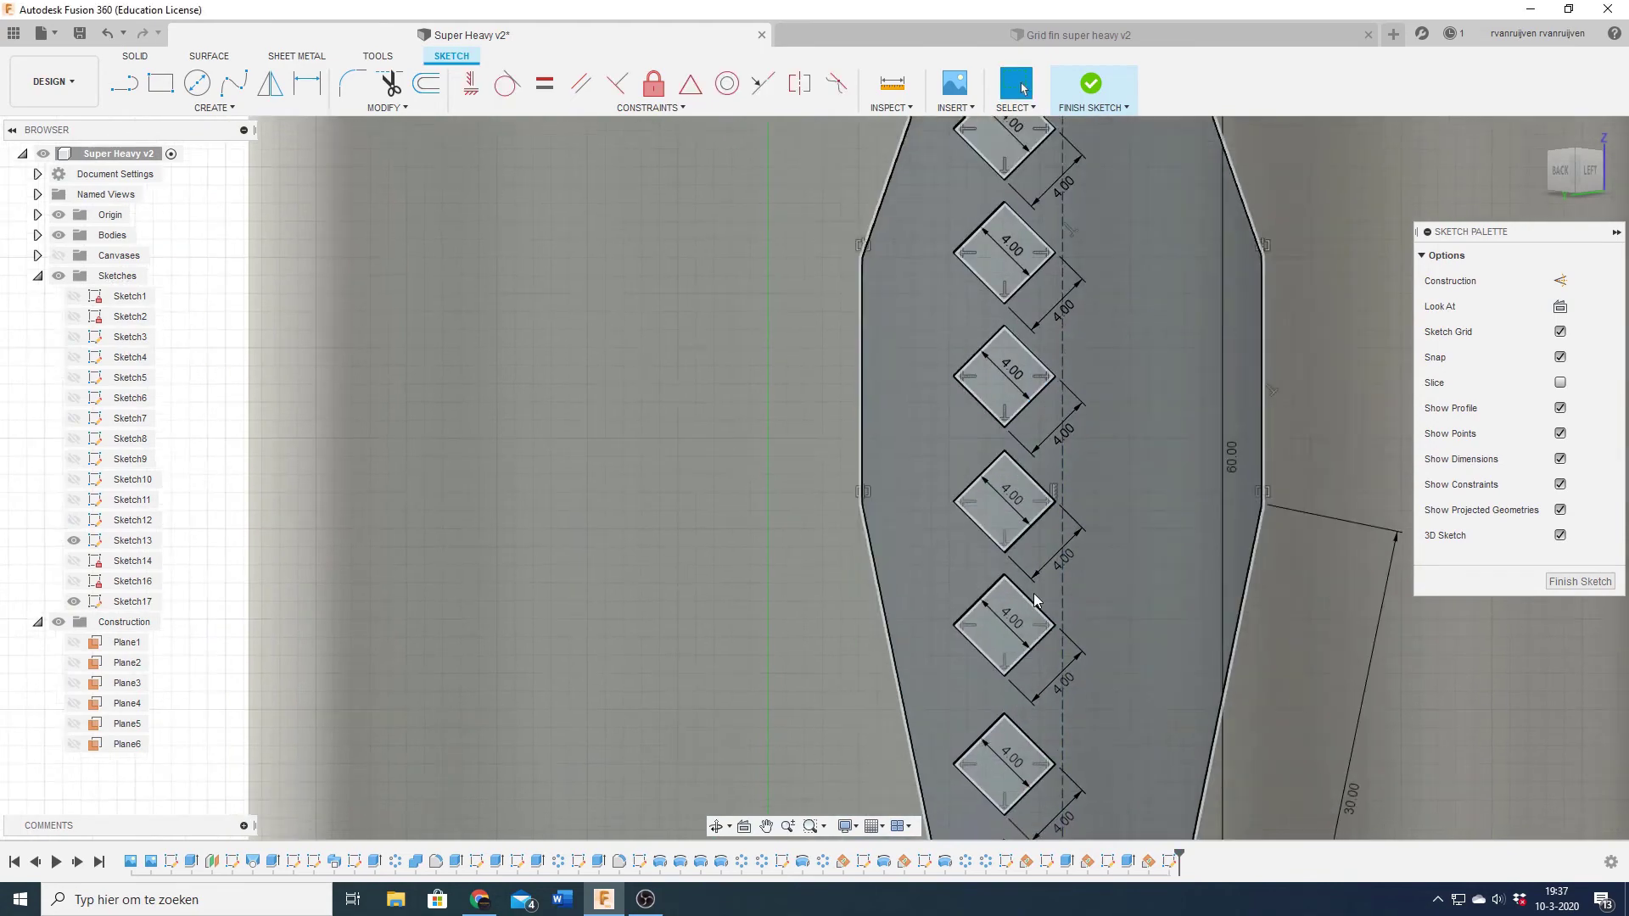
left_click_drag(963, 225, 1054, 363)
key("m")
key("Return")
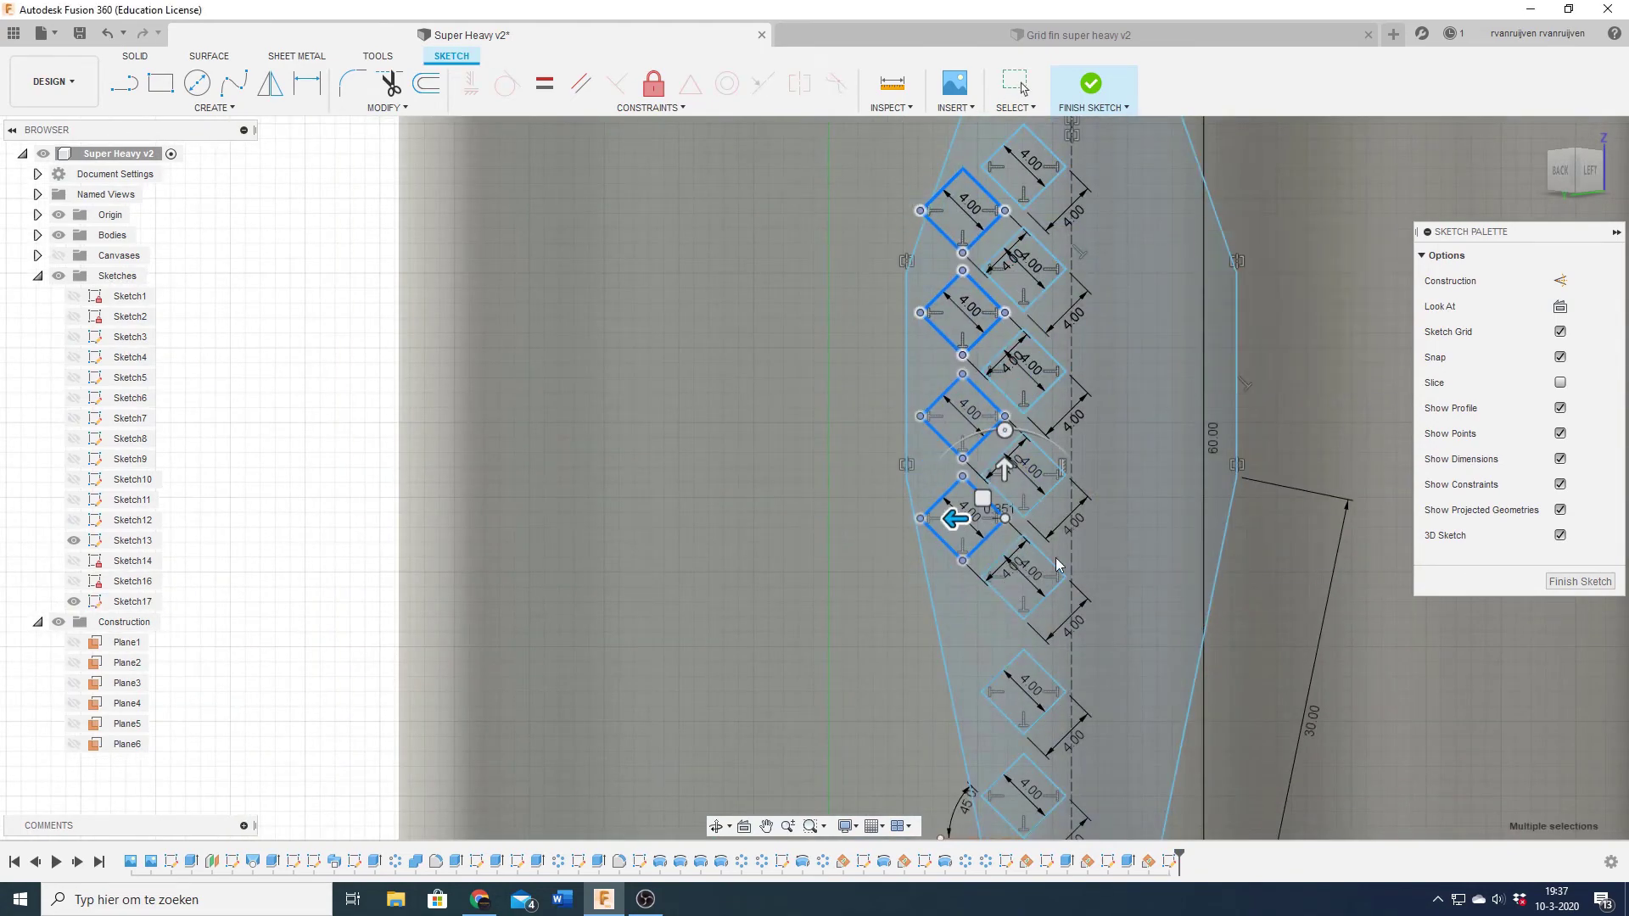
scroll(950, 178, "up", 3)
- Reposition a diamond in the second column toward the fin's left edge
key("l")
left_click(927, 255)
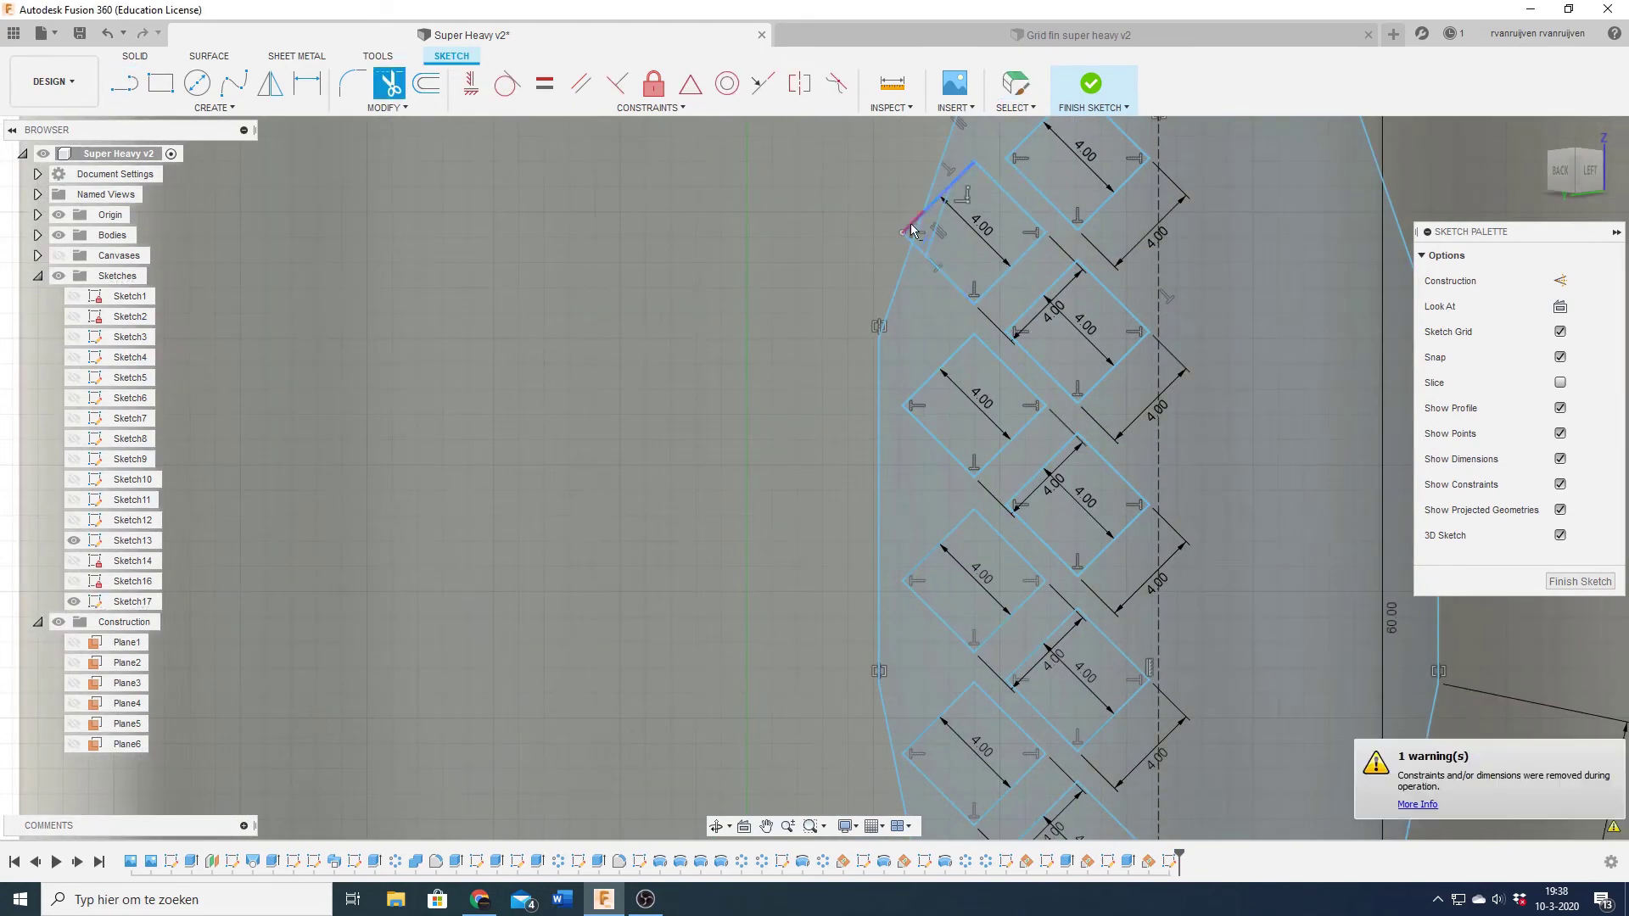
middle_click_drag(989, 432, 1087, 469)
key("Escape")
scroll(1018, 509, "down", 3)
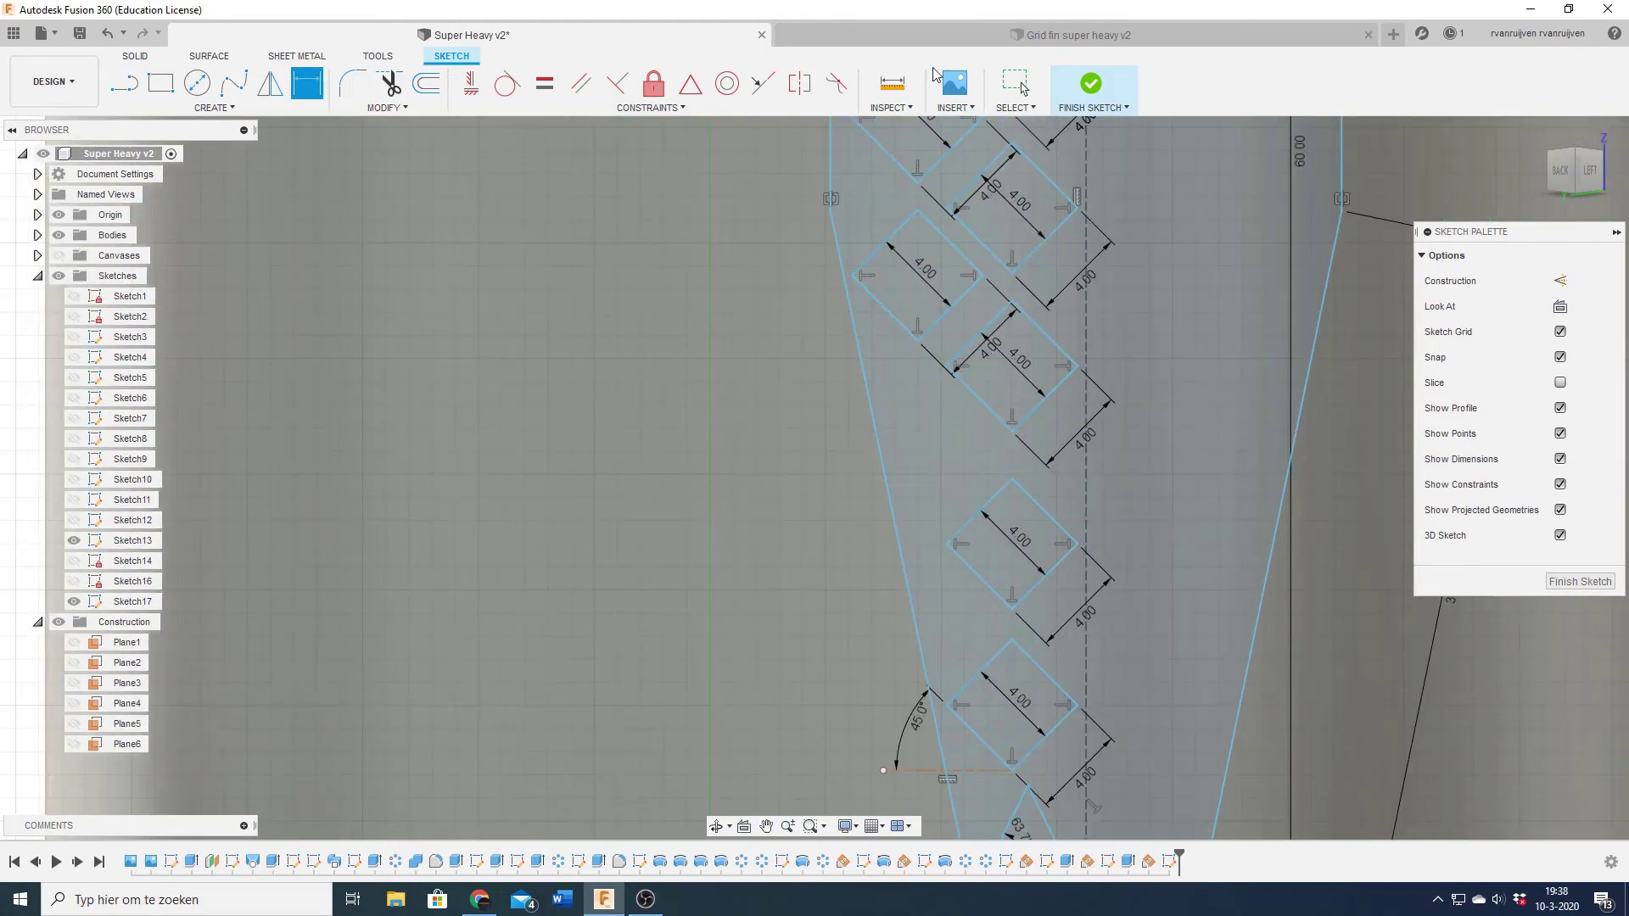
key("m")
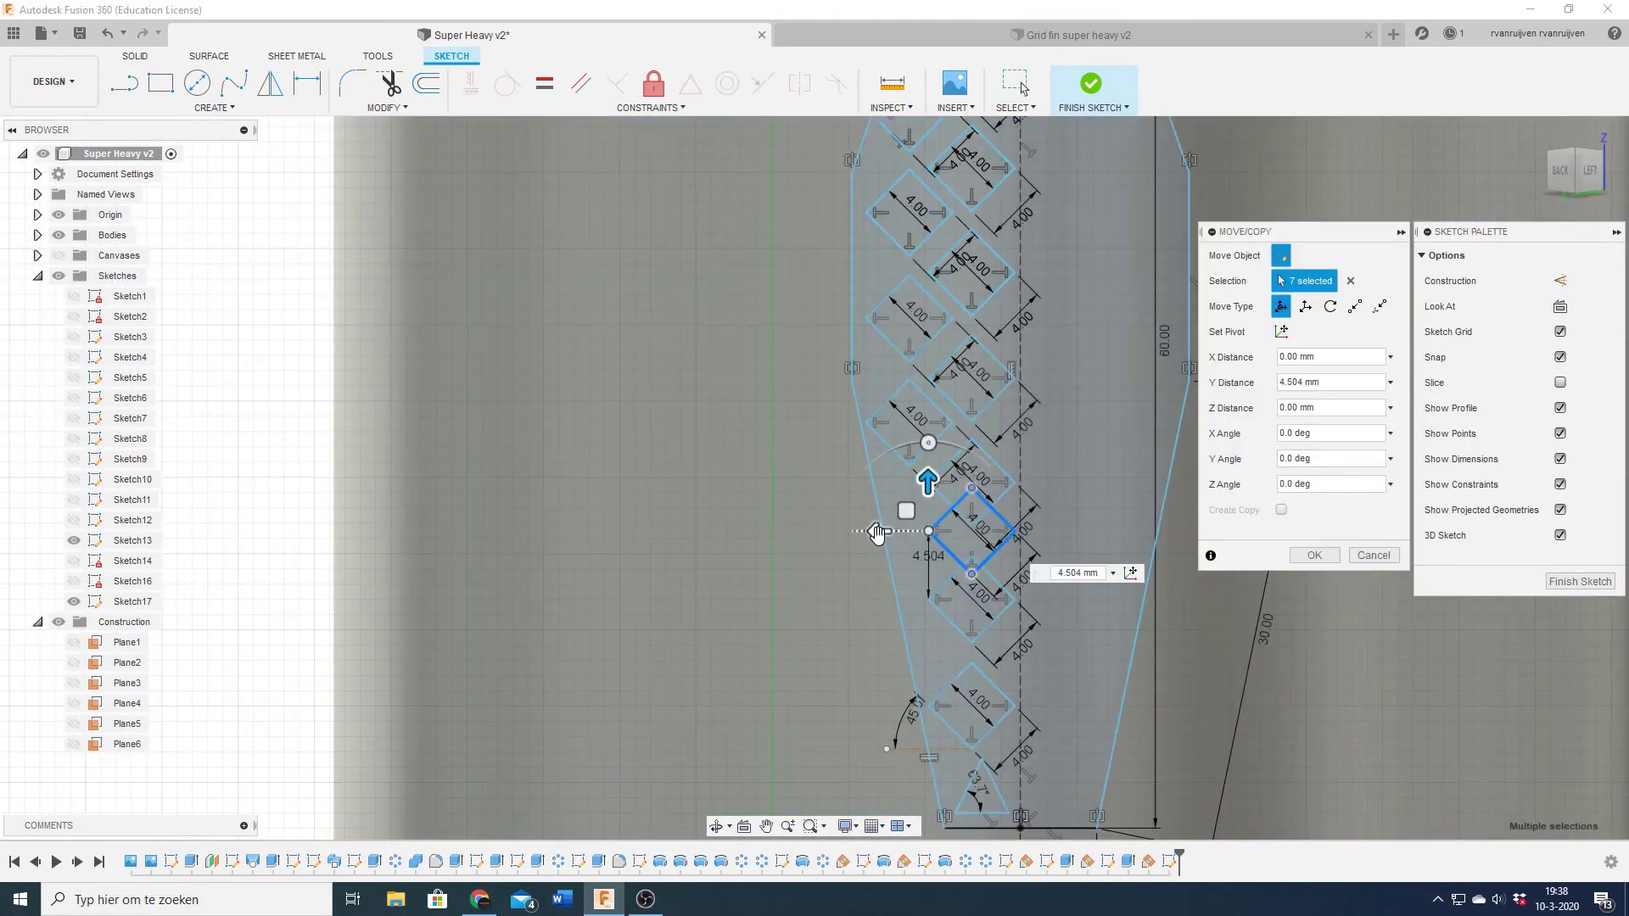
scroll(876, 531, "up", 3)
key("Return")
- Add a diamond copy to the left, trim lines crossing the fin outline, and select the fin profiles
key("t")
key("Escape")
scroll(849, 509, "down", 3)
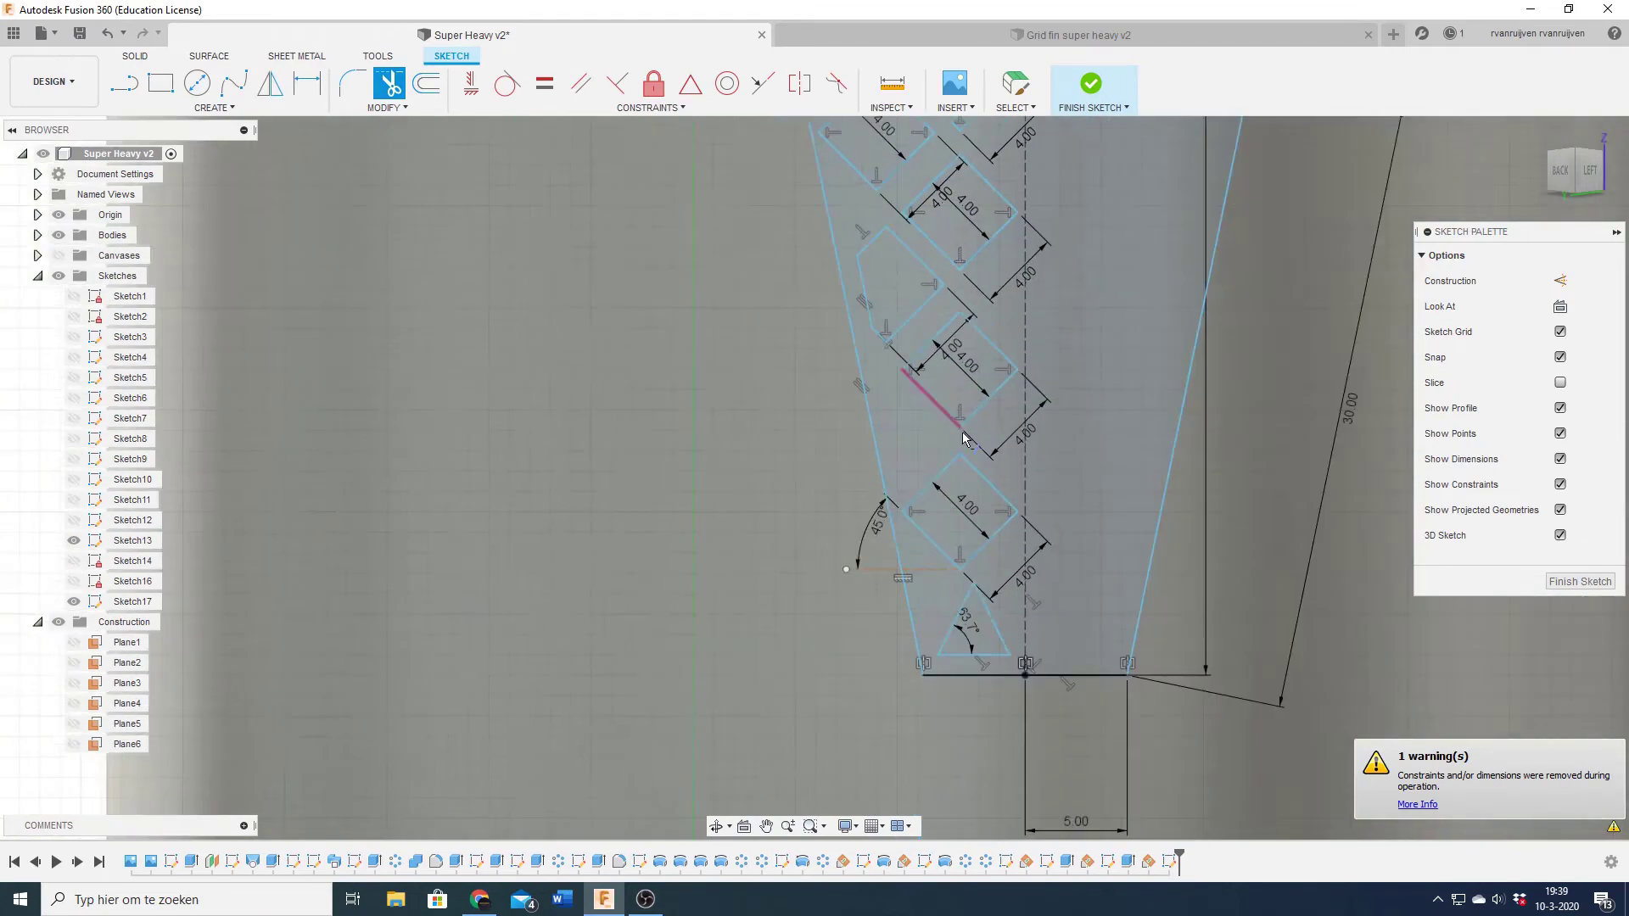
scroll(1086, 401, "up", 2)
key("m")
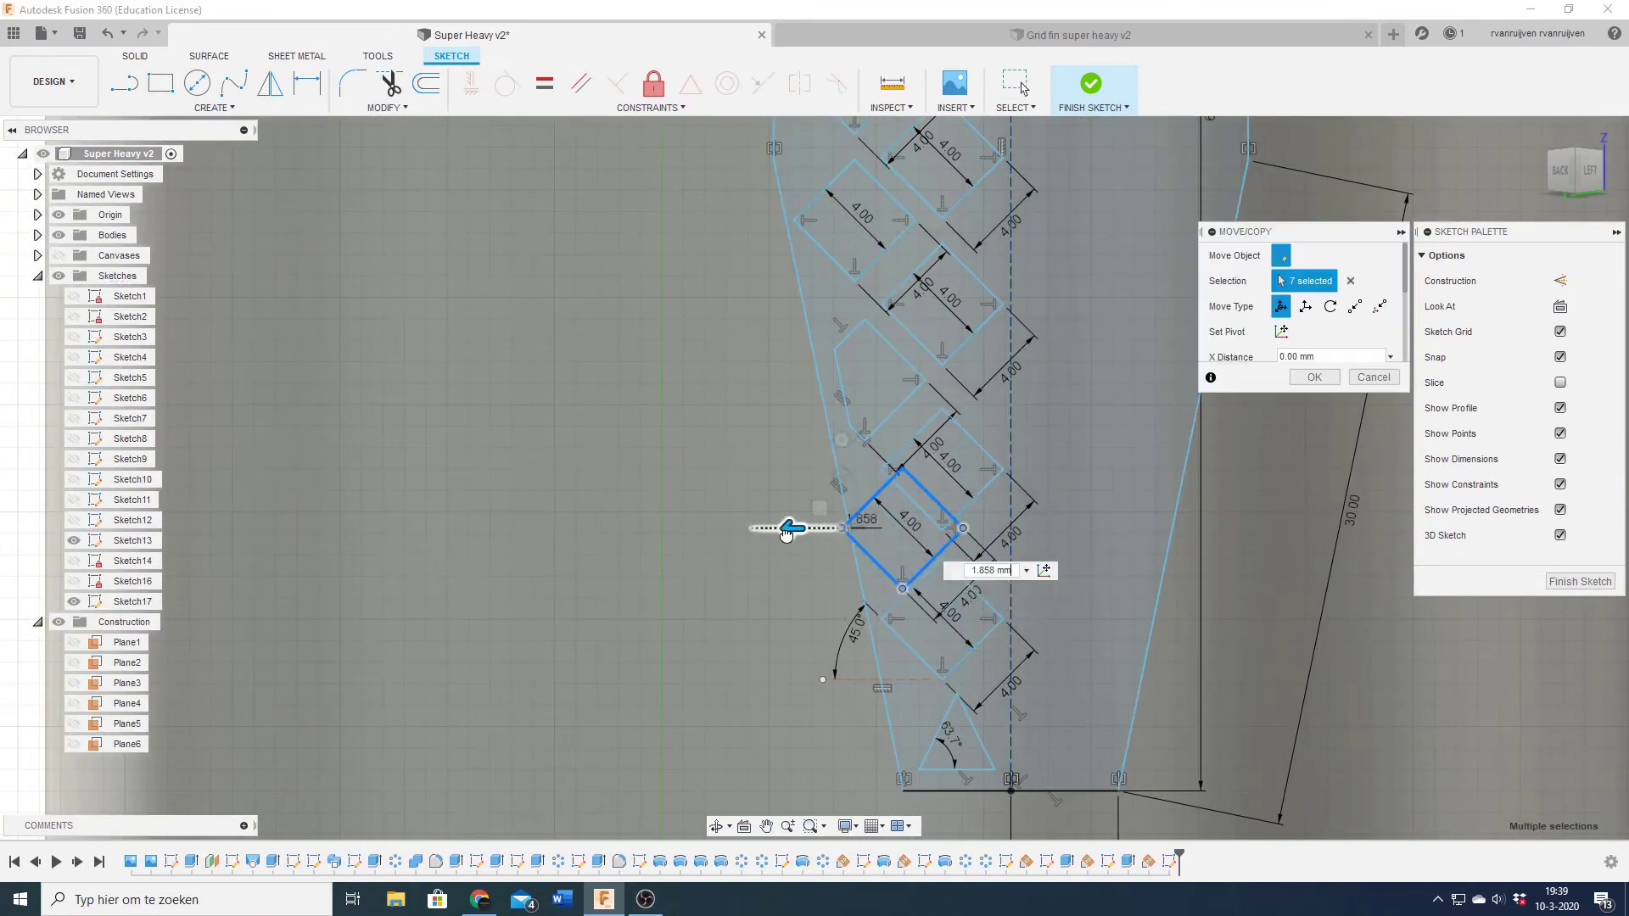
left_click_drag(793, 527, 743, 532)
key("Return")
left_click(821, 512)
scroll(1031, 428, "down", 4)
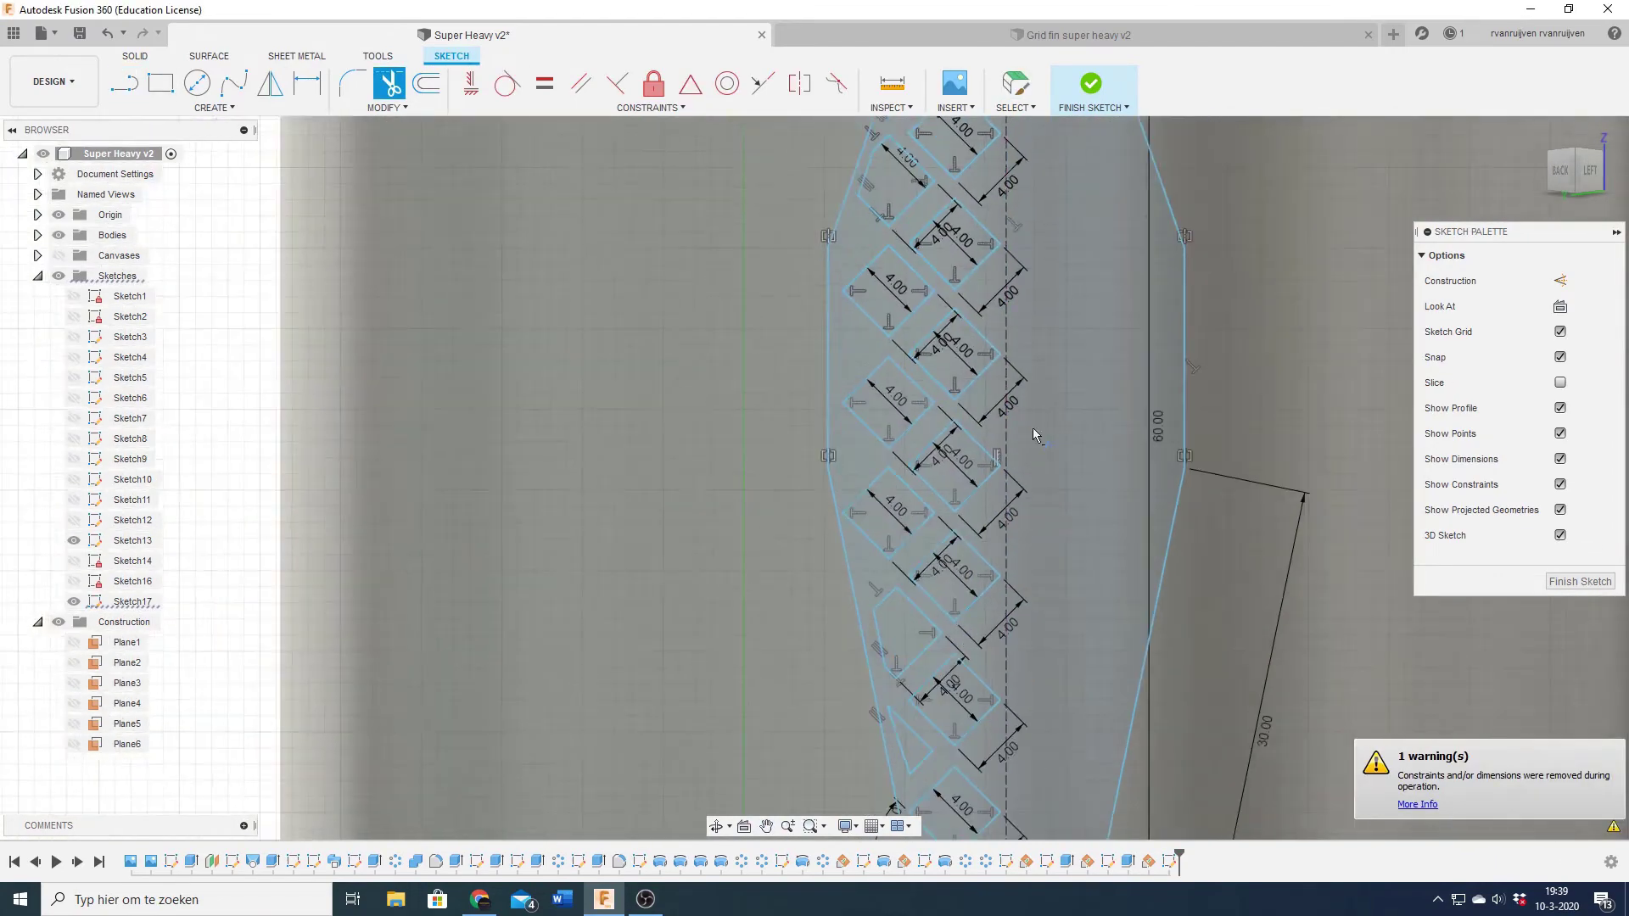
key("Escape")
left_click_drag(1054, 212, 833, 765)
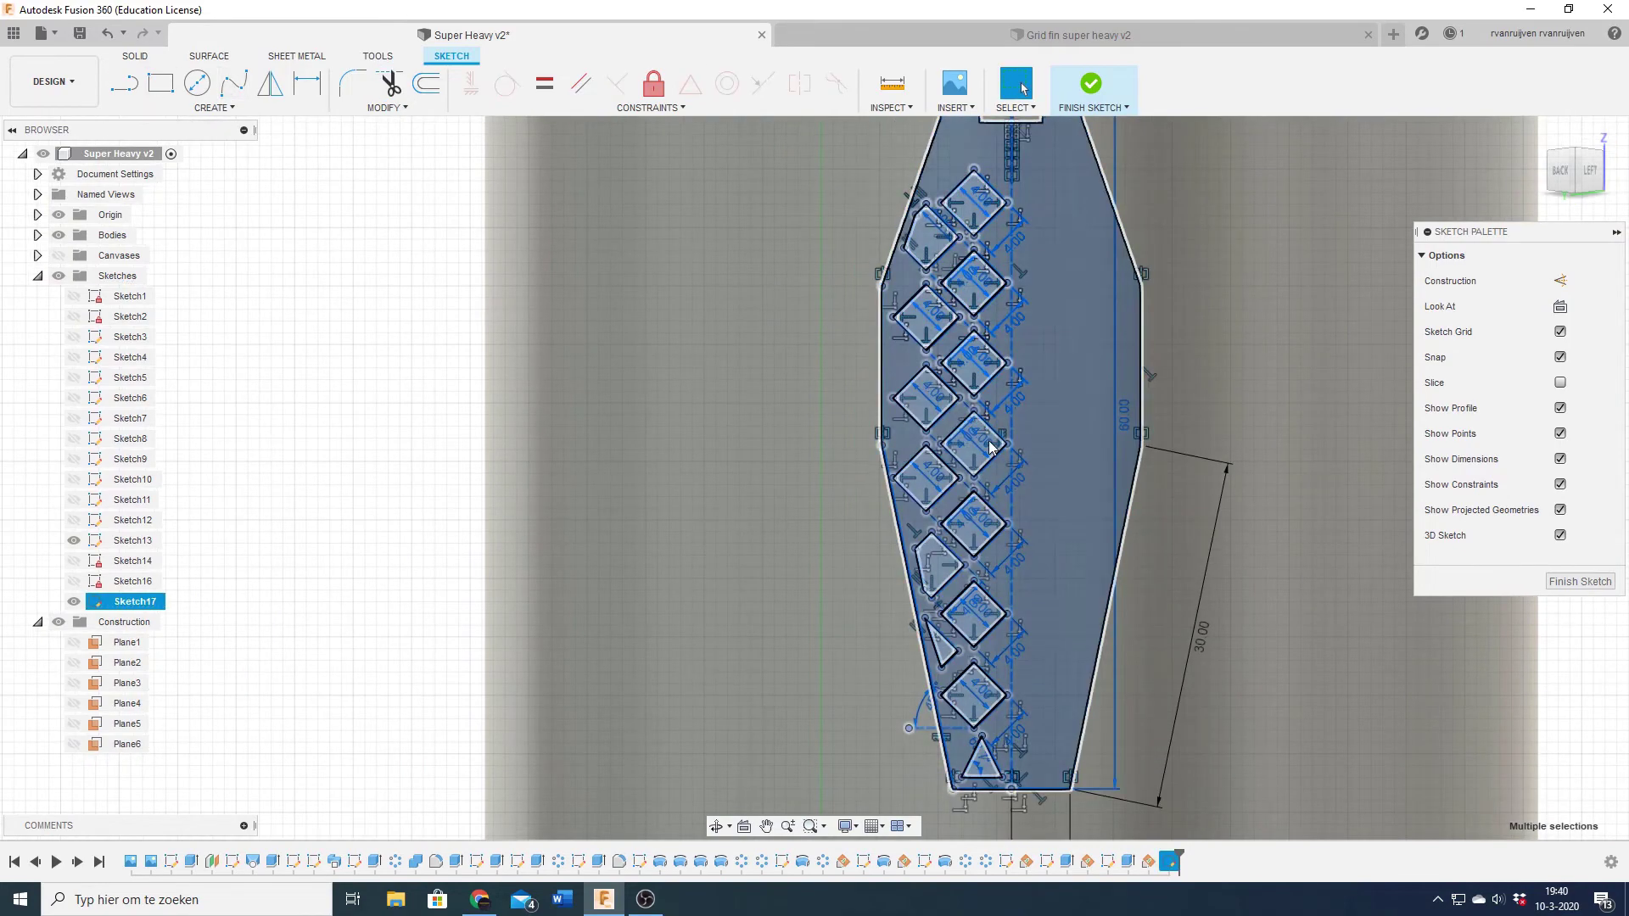
- Zoom around the lattice sketch to check the two staggered columns of 4.00 diamonds
scroll(925, 222, "up", 3)
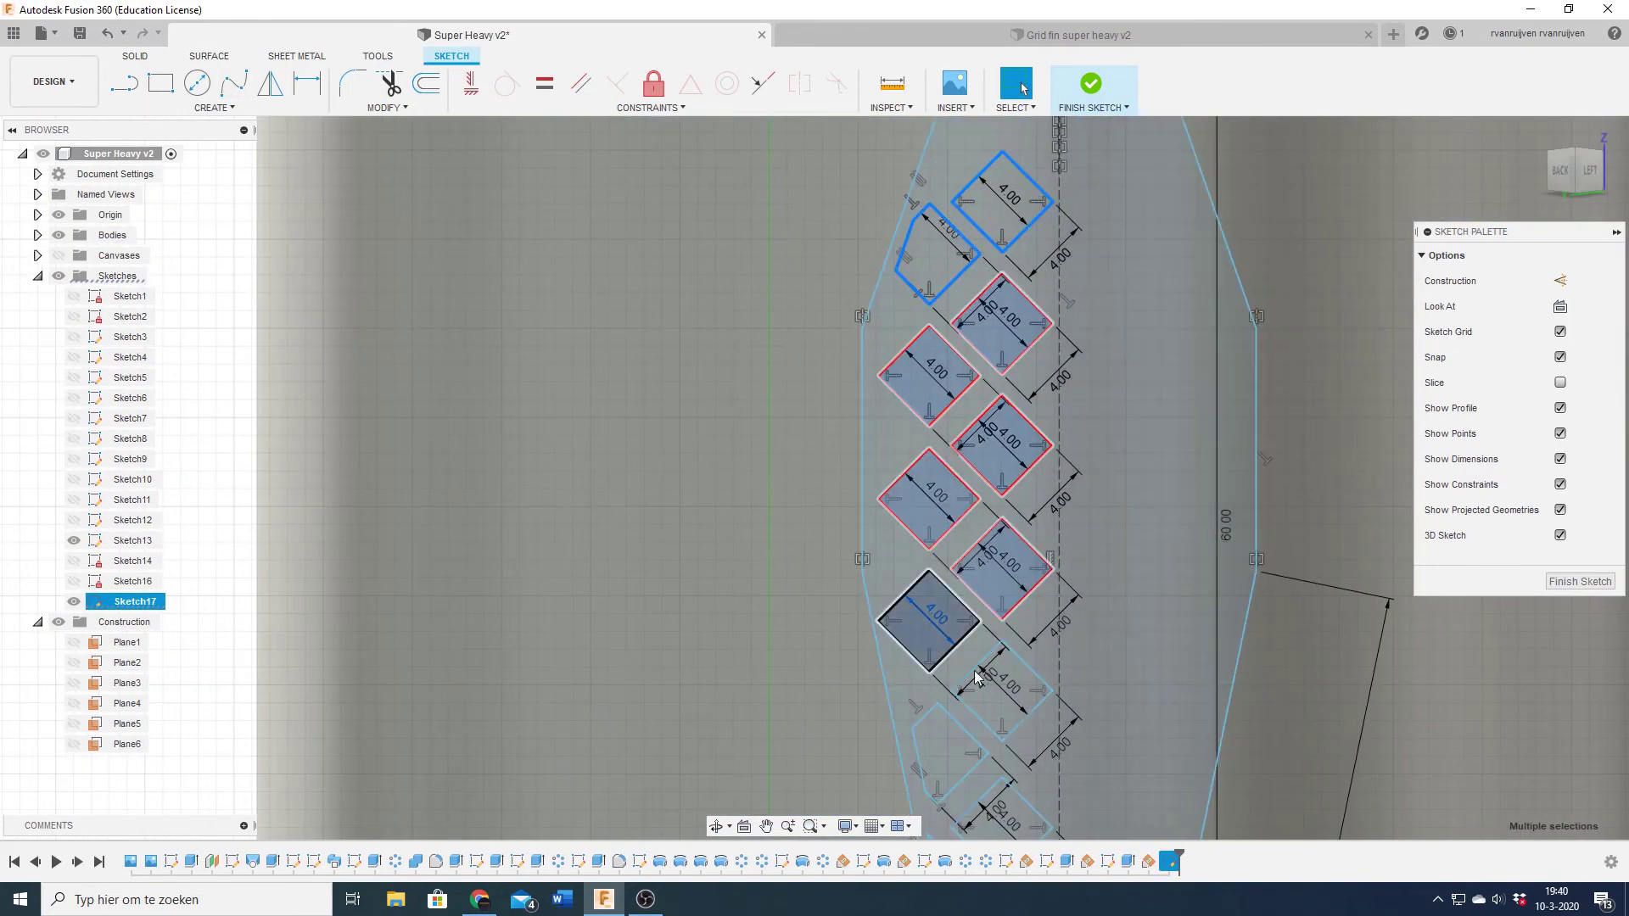
scroll(976, 677, "down", 3)
key("Escape")
scroll(879, 237, "up", 3)
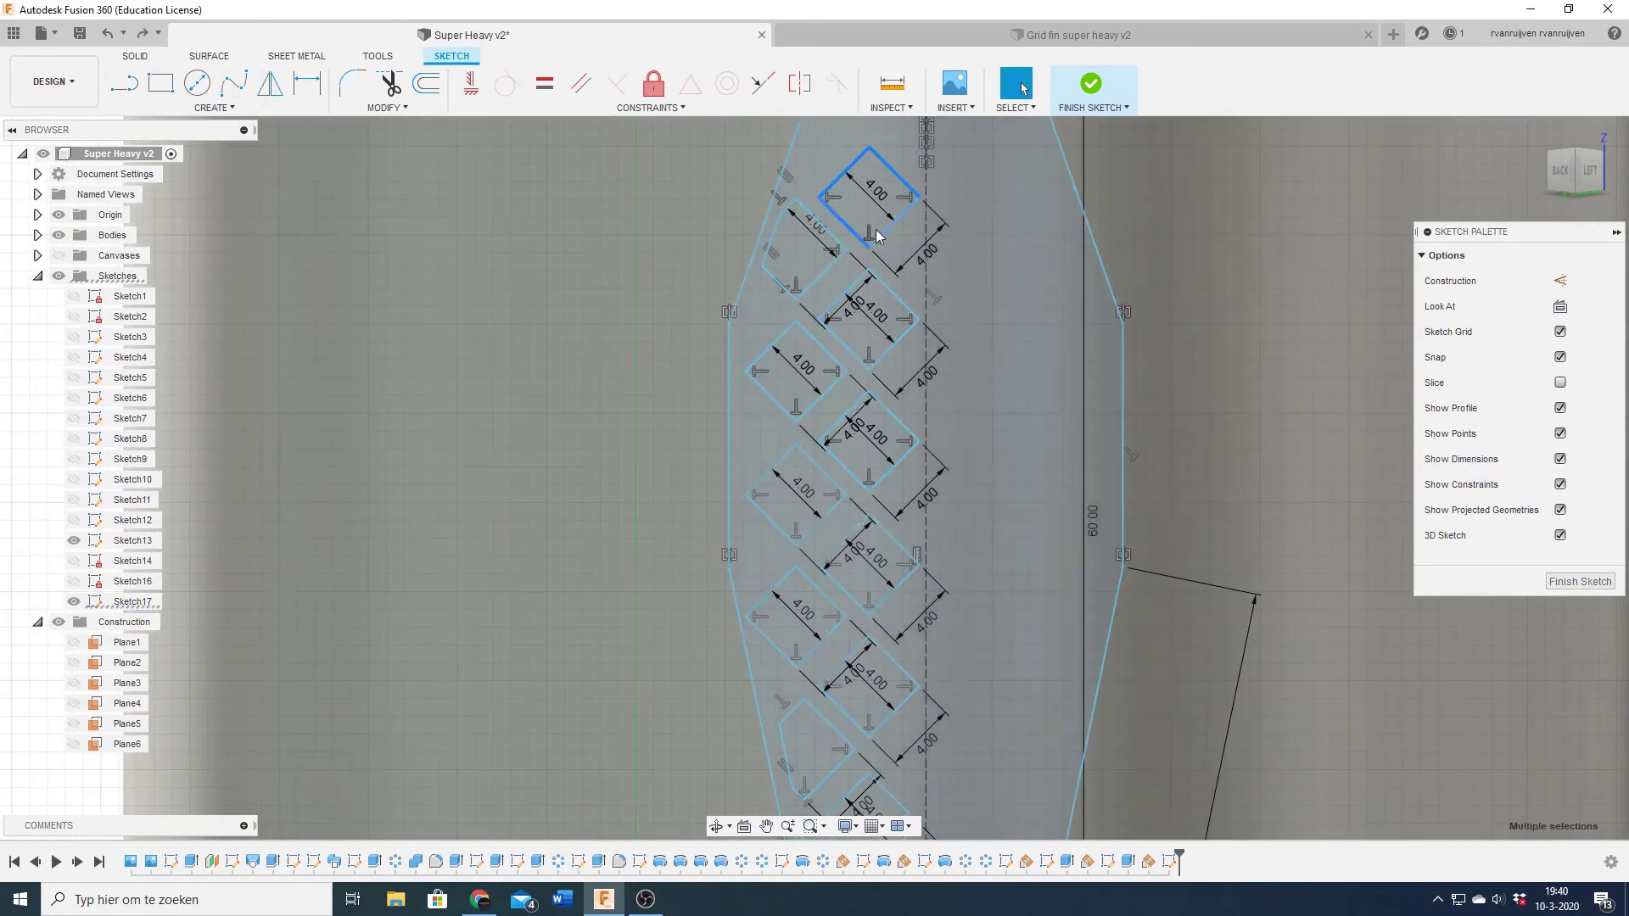
scroll(810, 533, "up", 1)
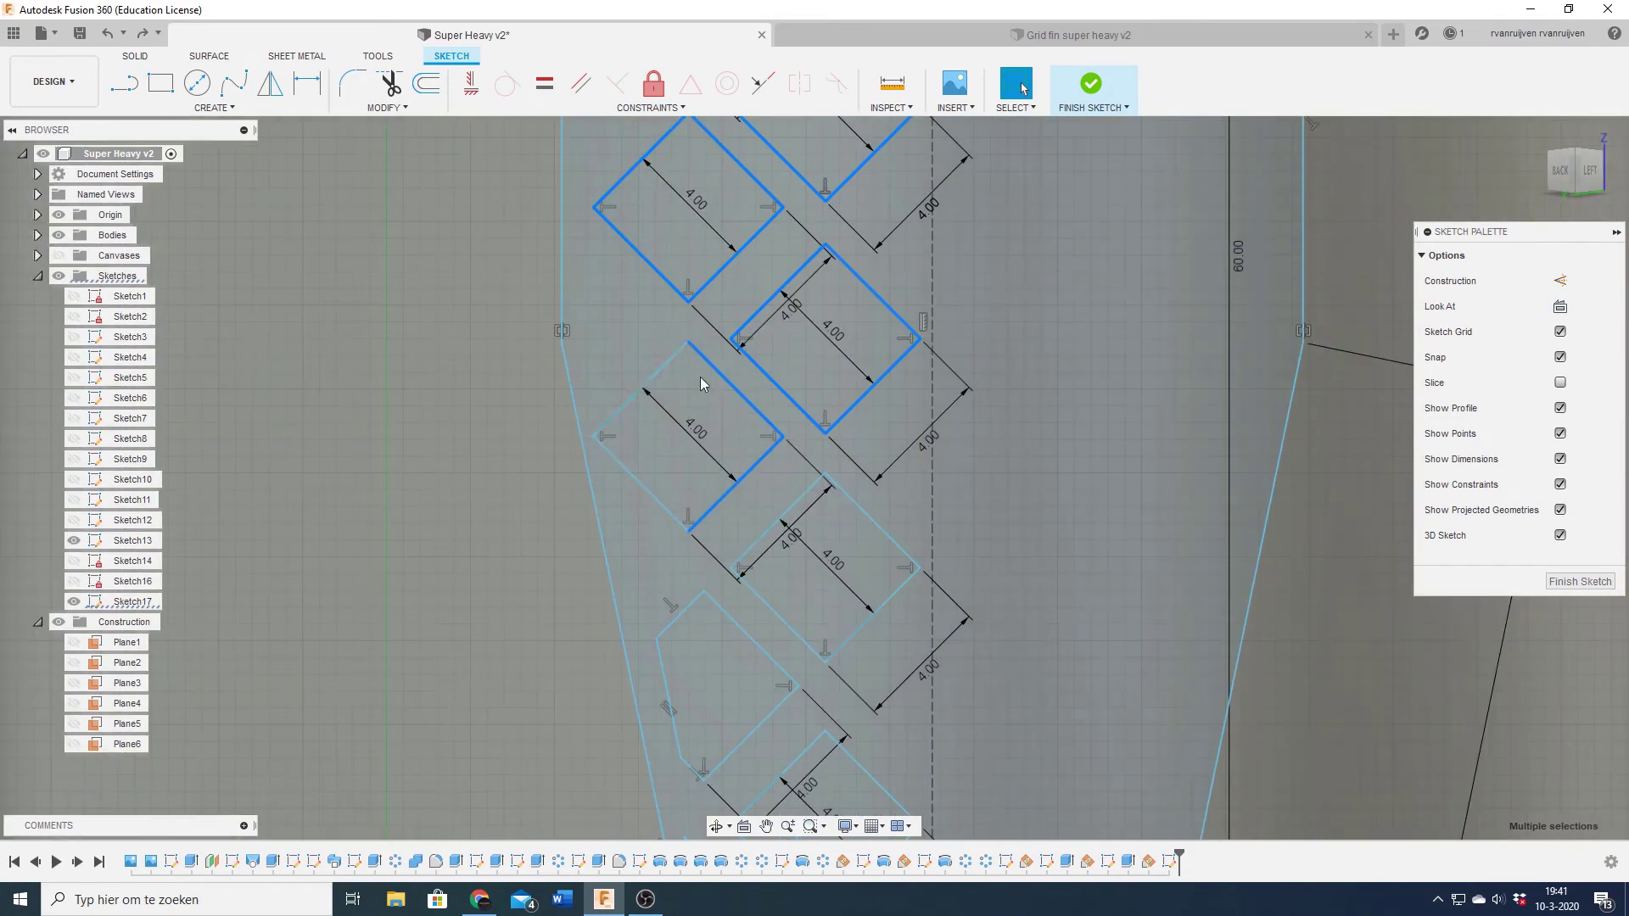
scroll(857, 361, "up", 1)
scroll(857, 361, "up", 1)
scroll(857, 361, "up", 1)
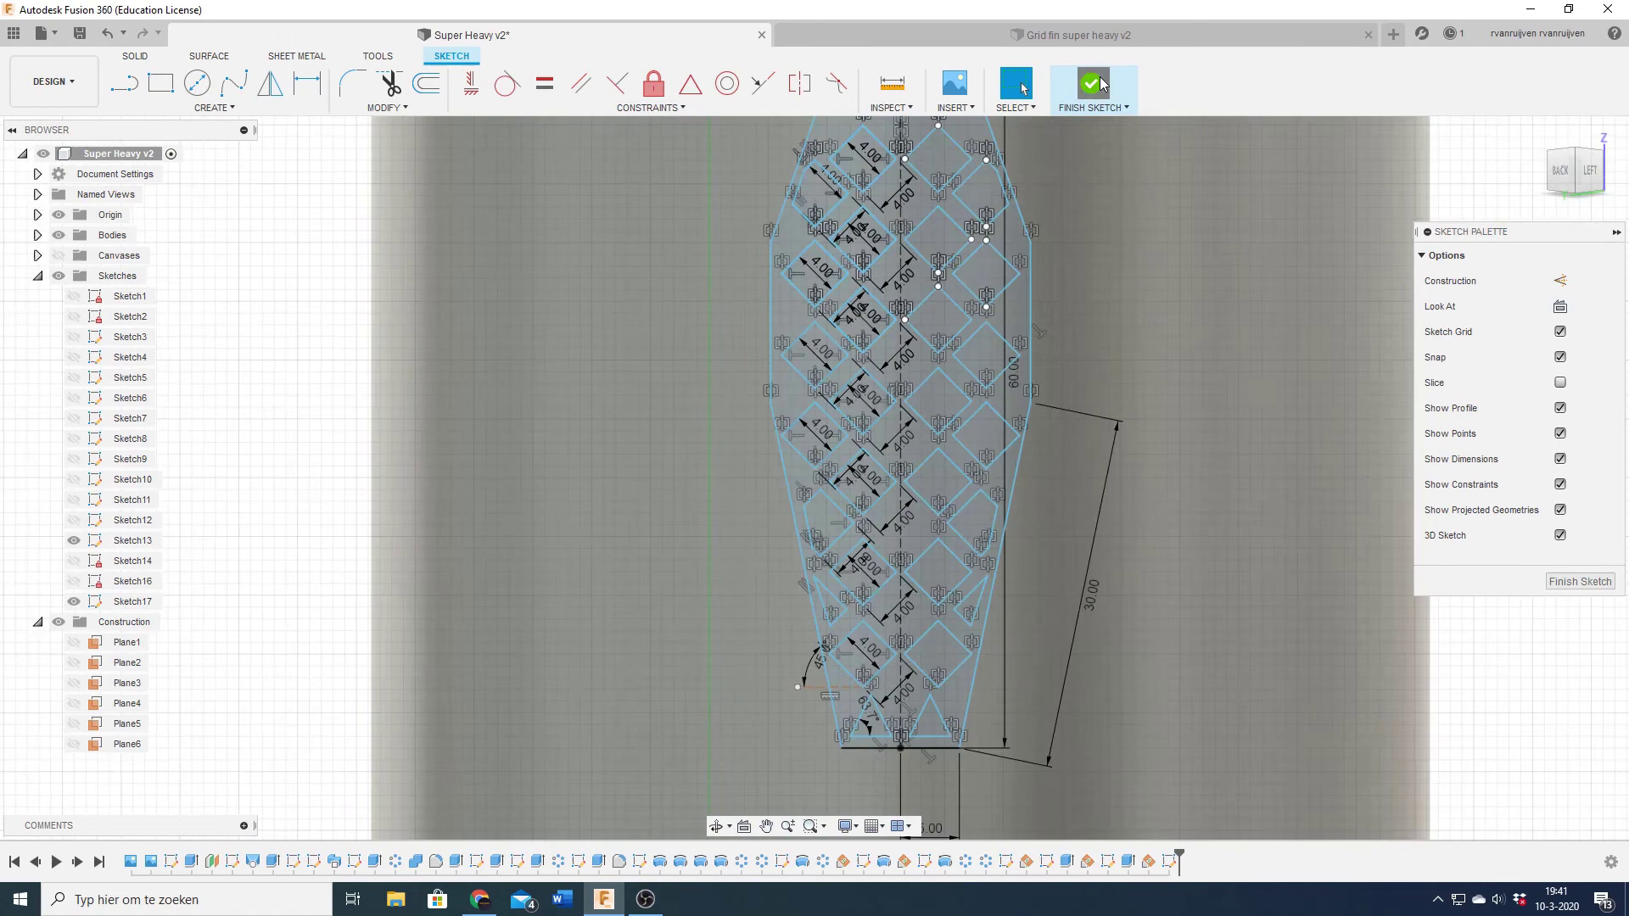
- Extrude the lattice sketch 2 mm two-sided as a Join grid fin
left_click(1091, 84)
middle_click_drag(1137, 477, 980, 440, "shift")
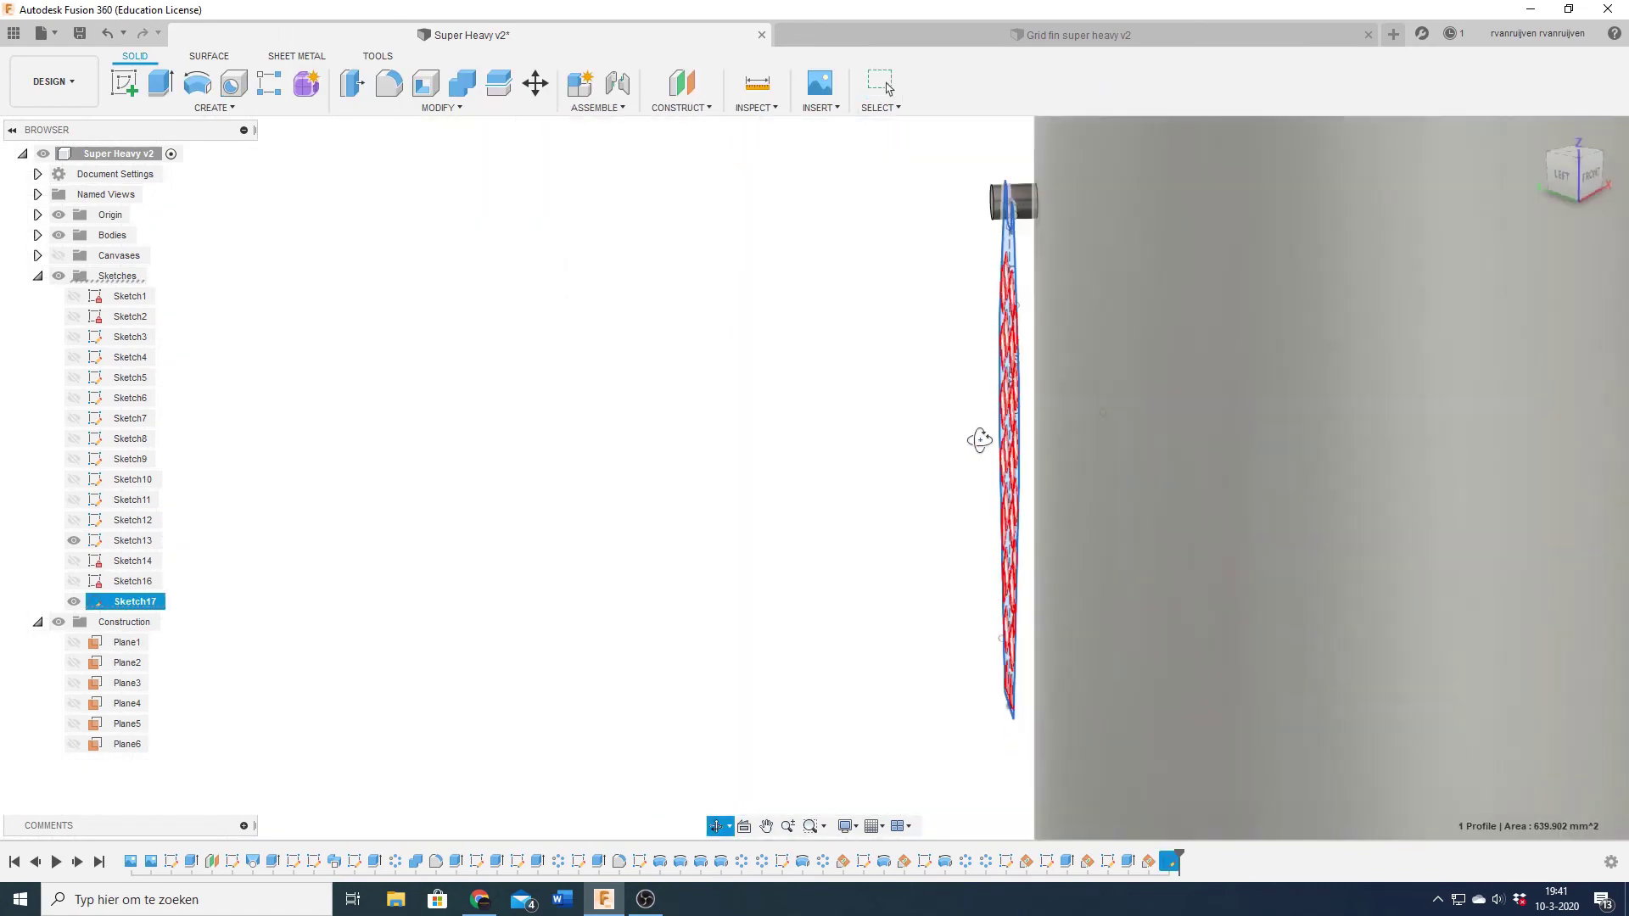
type("e")
type("2")
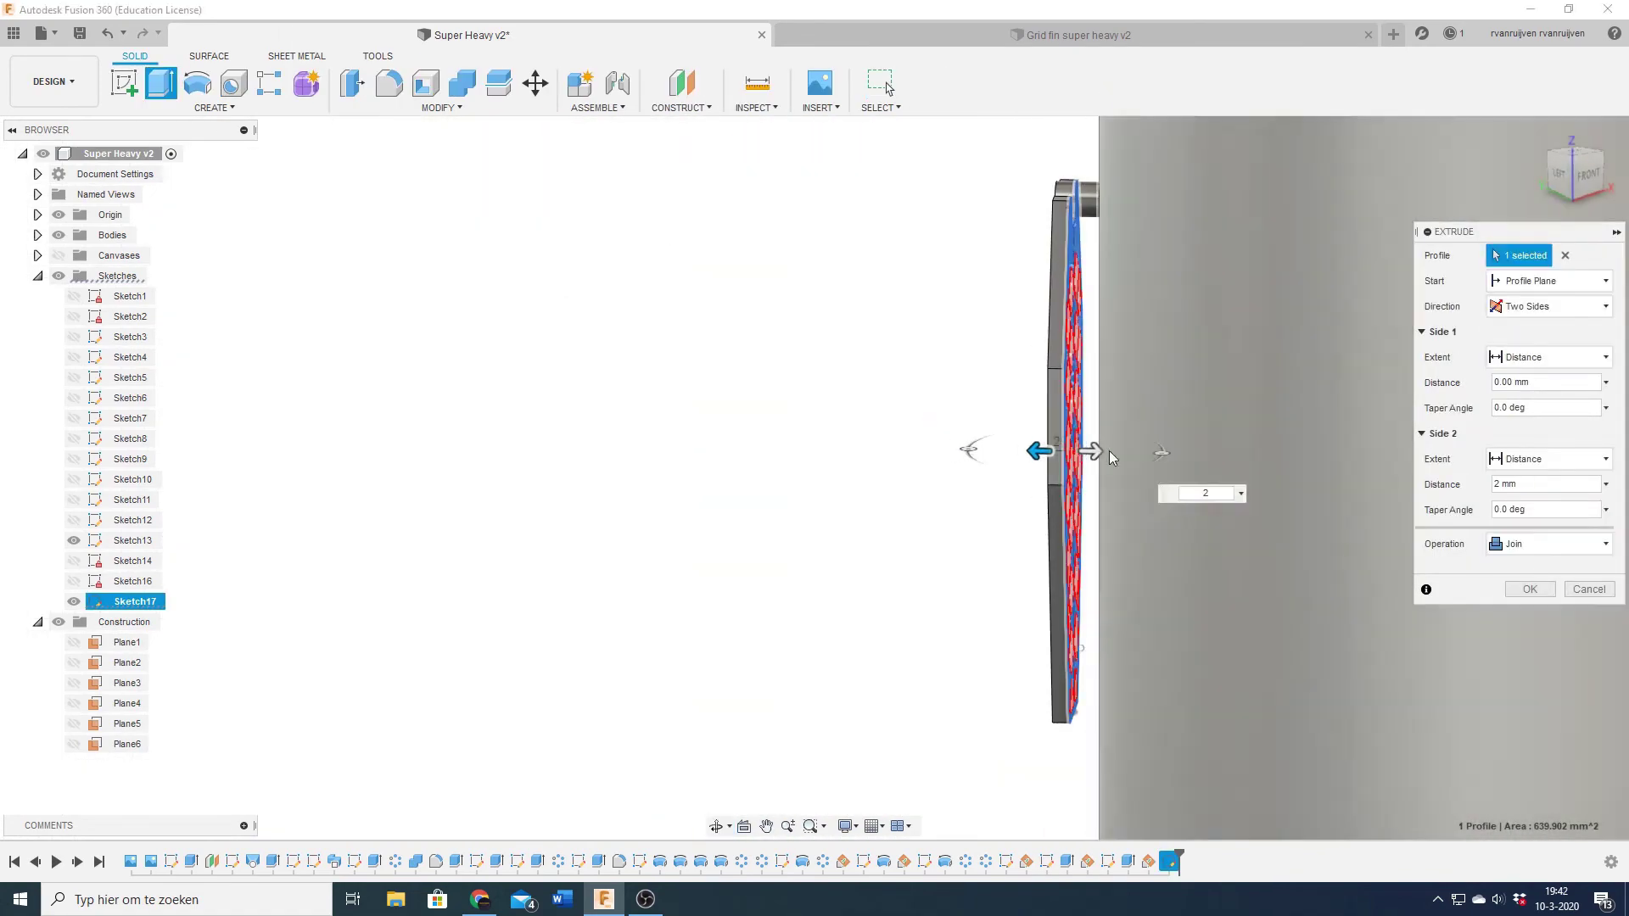
key("Return")
middle_click_drag(1112, 459, 976, 424, "shift")
- Circular-pattern the grid fin around the booster about the cylinder's top edge
left_click(214, 108)
left_click(317, 517)
left_click(976, 355)
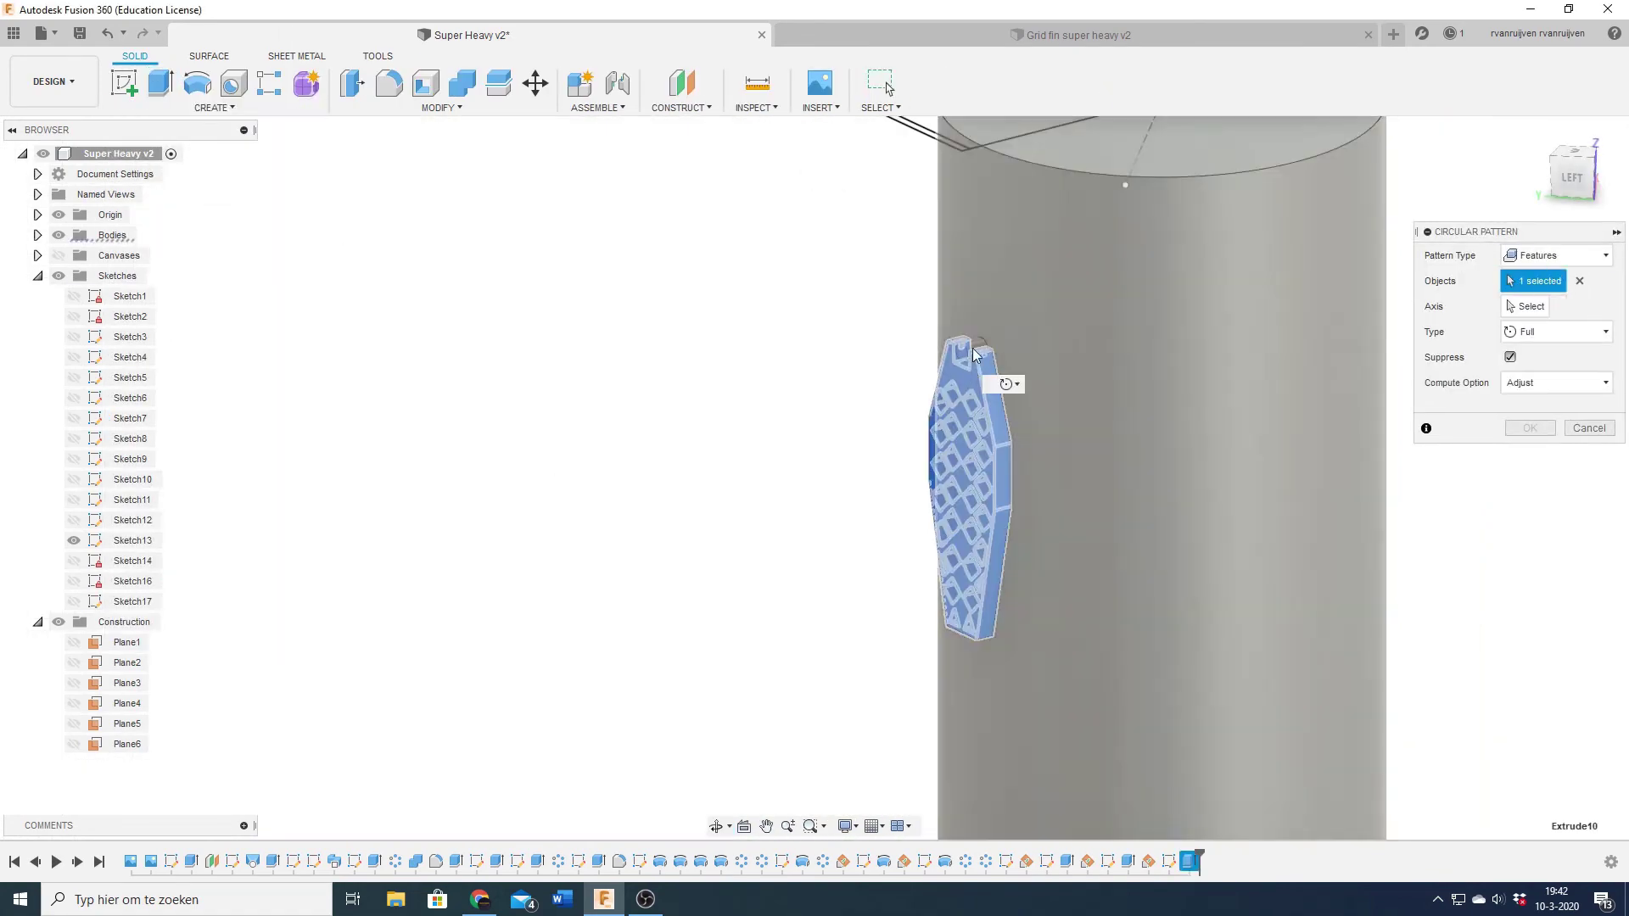
middle_click_drag(975, 354, 950, 390, "shift")
left_click(1205, 251)
left_click(1530, 455)
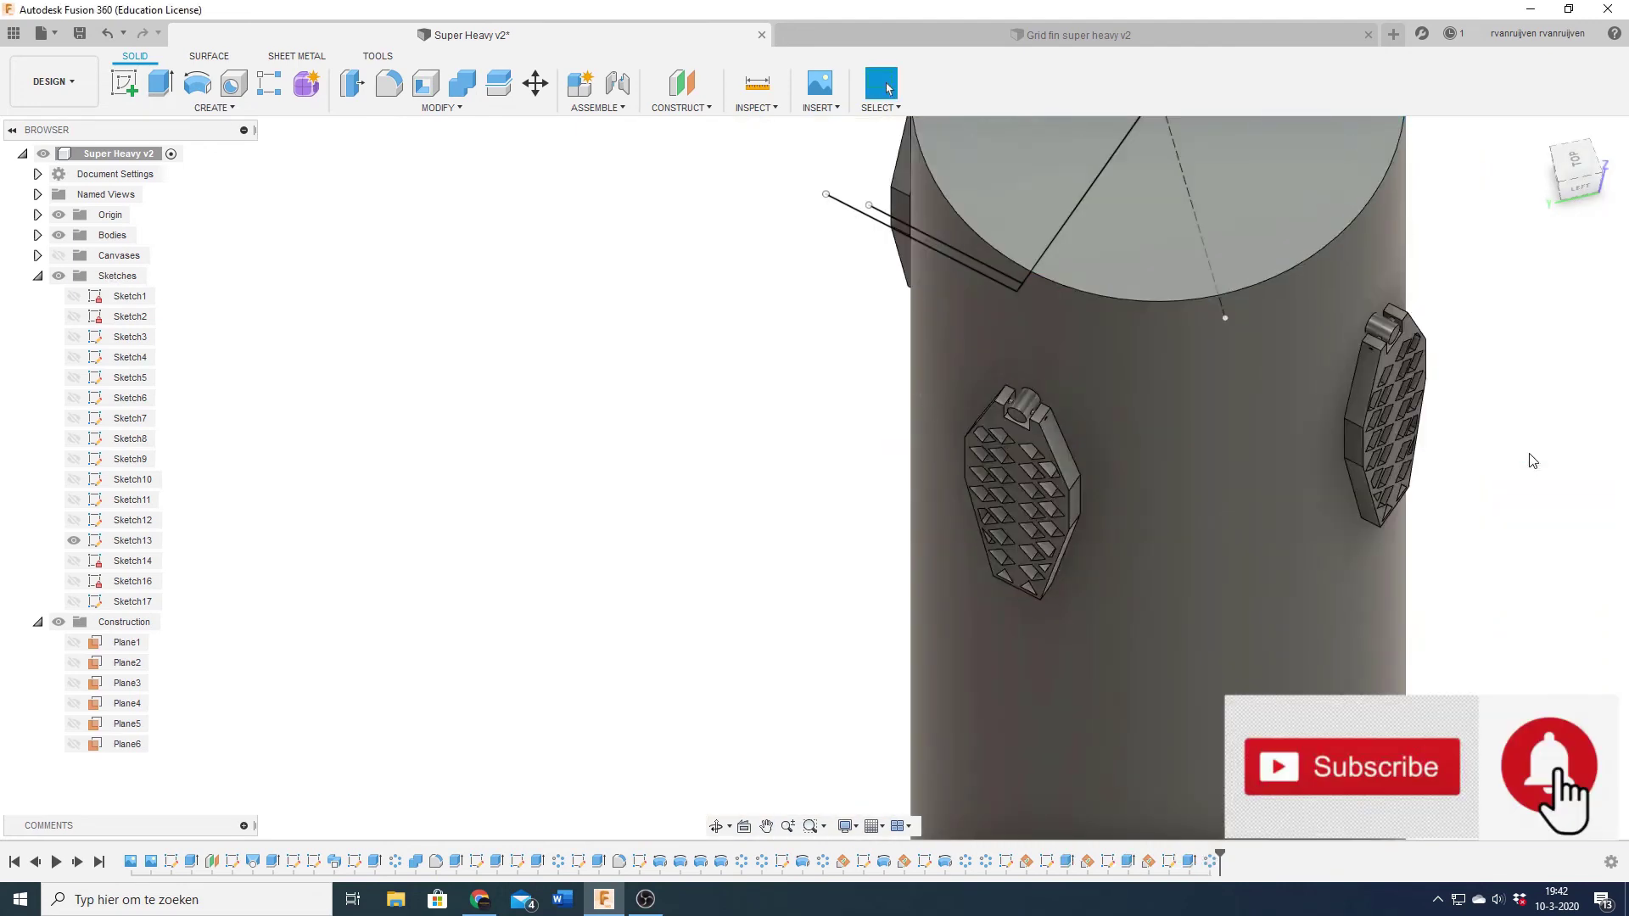
scroll(1532, 461, "down", 5)
middle_click_drag(1200, 539, 1139, 412, "shift")
- Sketch an 86 mm circle centred on the booster's top face
left_click(927, 461)
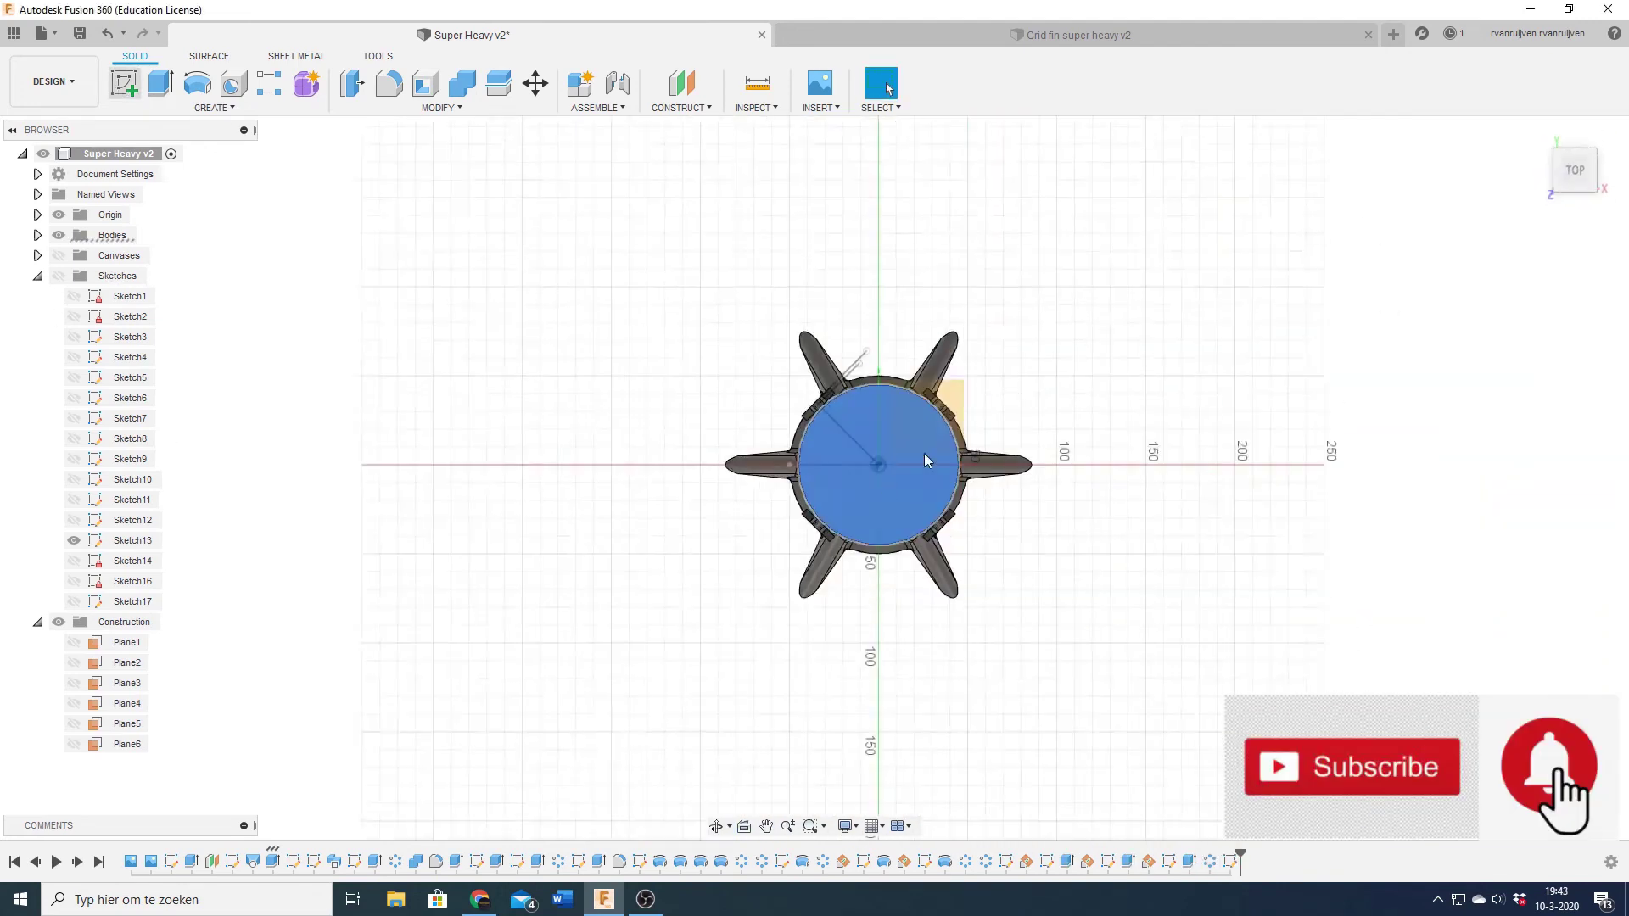
key("c")
left_click(766, 441)
type("86")
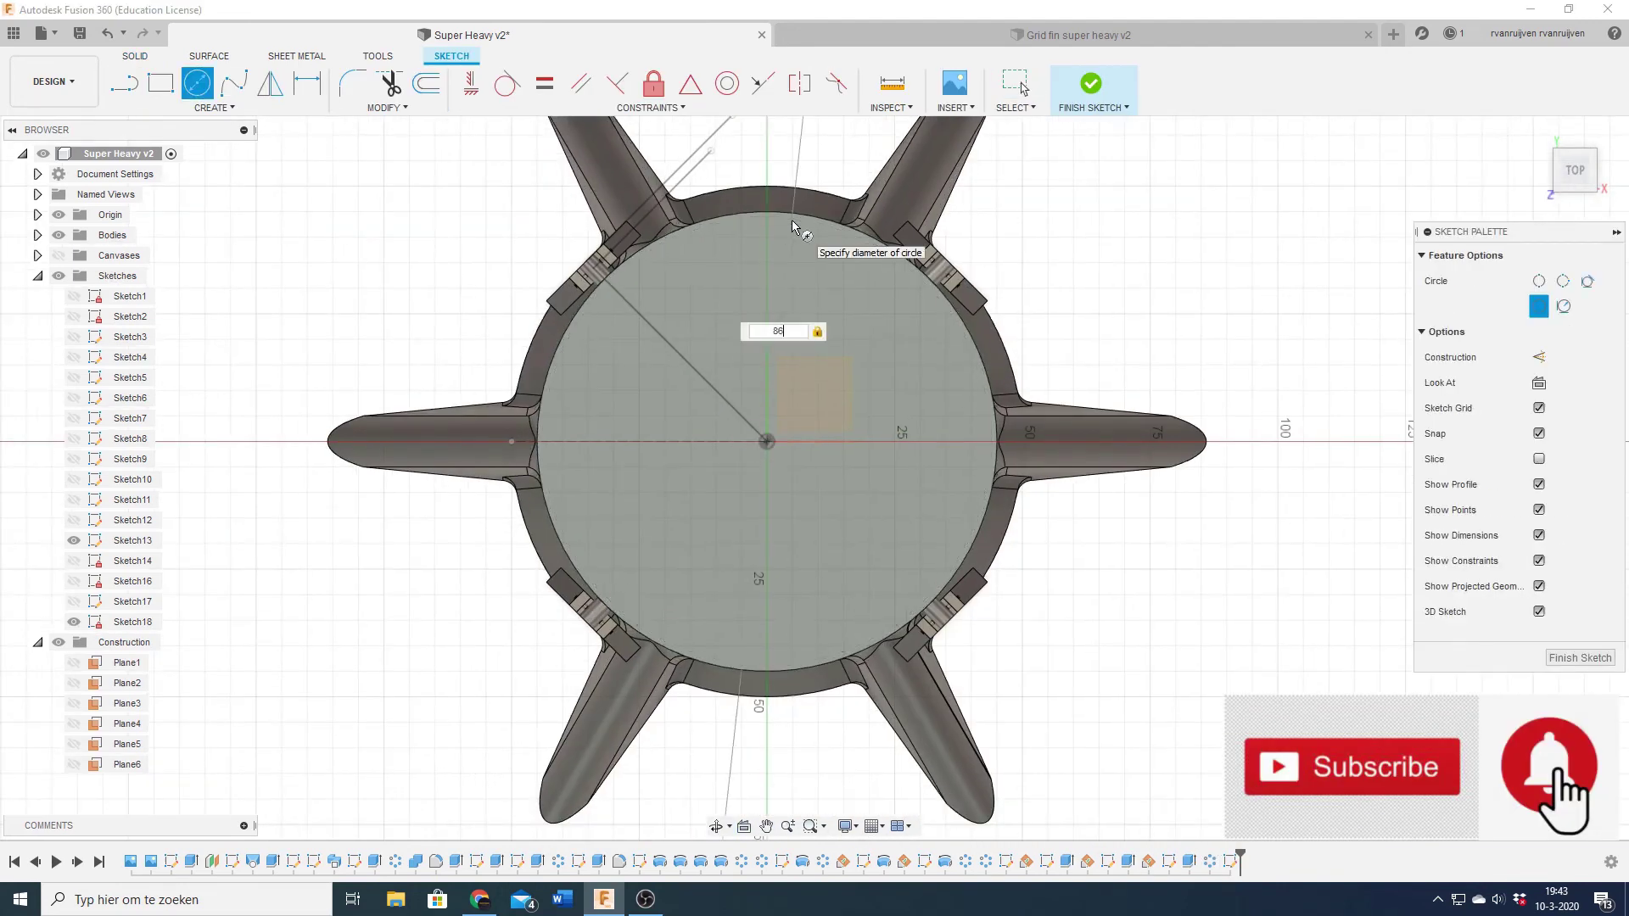
key("Return")
- Extrude the circle as a 13.493 mm deep cut into the top
key("e")
middle_click_drag(1364, 353, 645, 361, "shift")
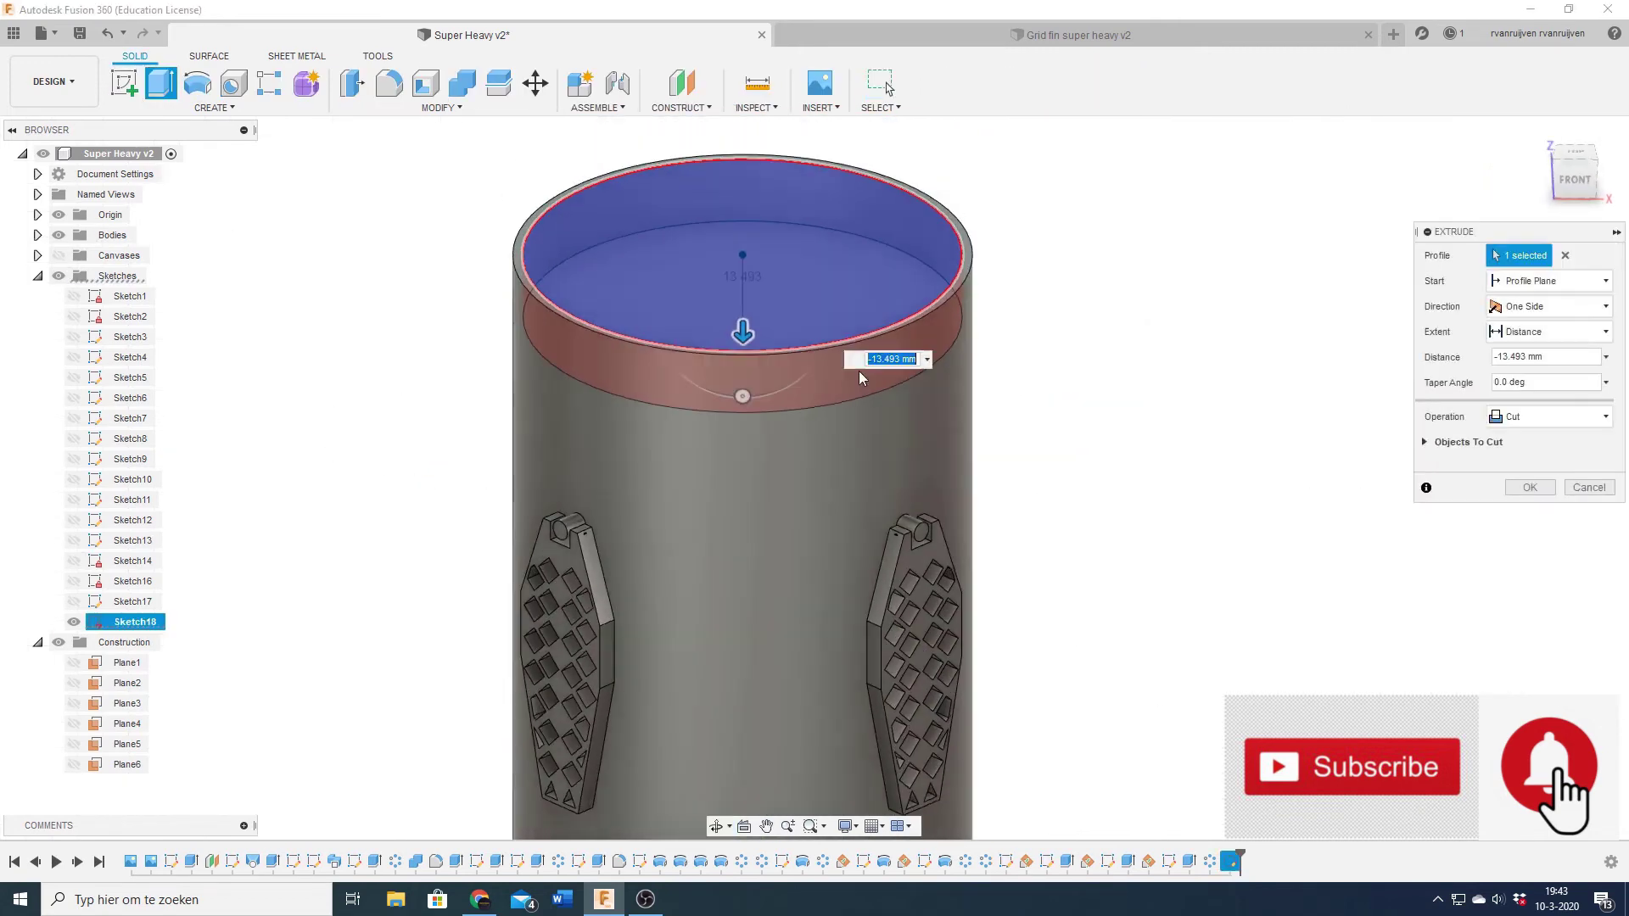
key("Return")
scroll(860, 377, "down", 5)
mouse_move(1182, 625)
middle_mouse_down("shift")
mouse_move(880, 462)
mouse_move(1056, 558)
middle_mouse_up("shift")
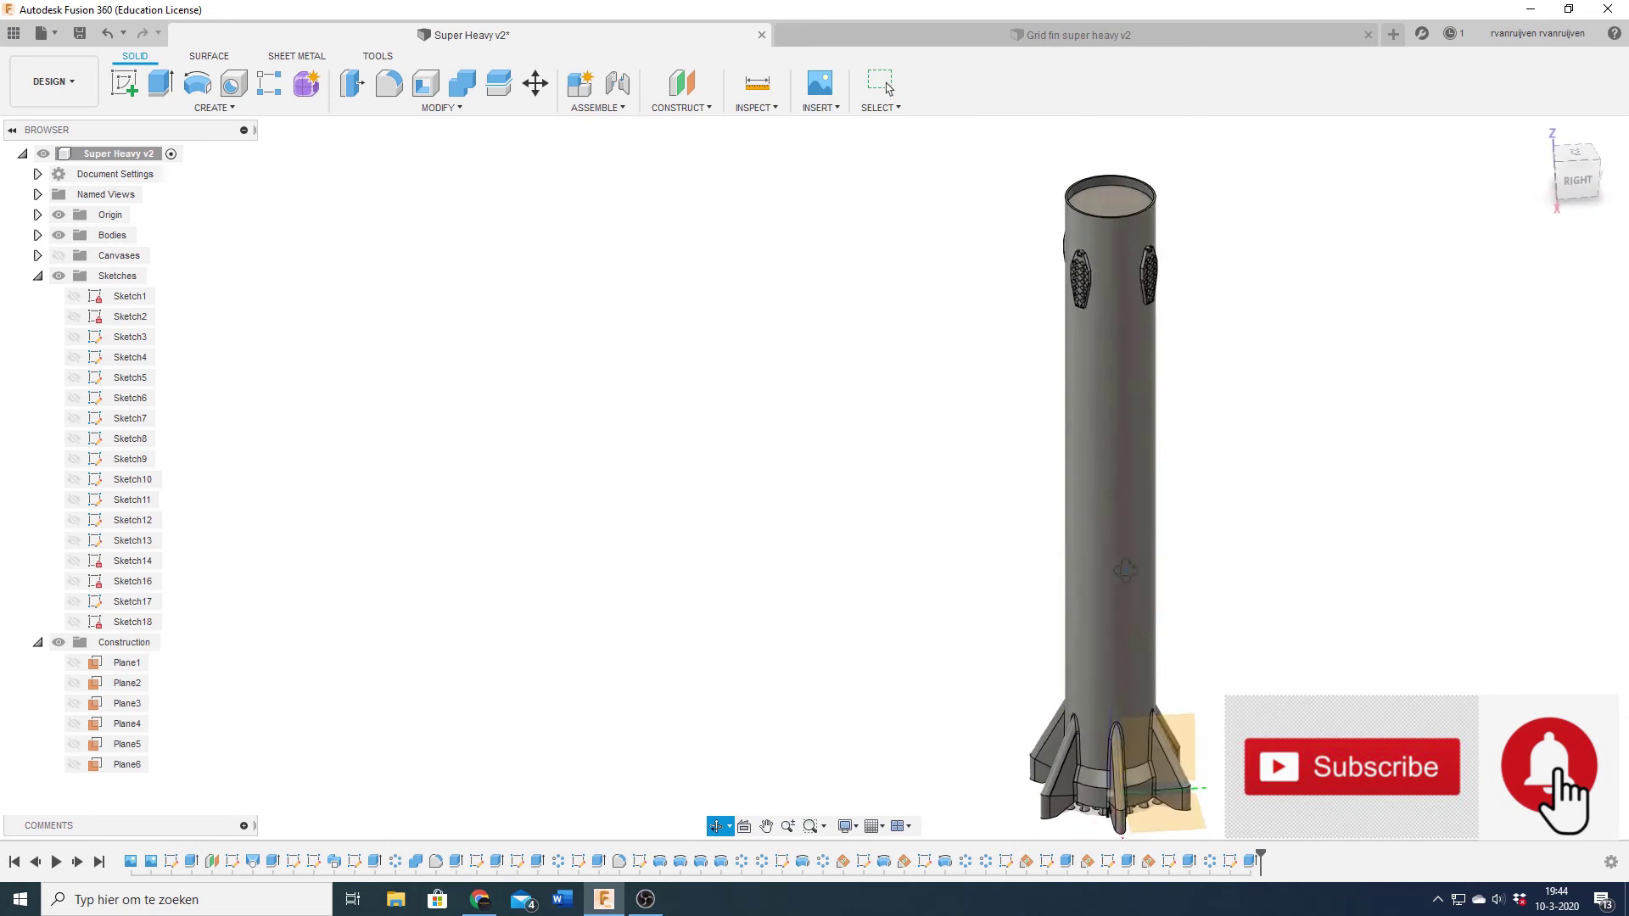
mouse_move(1249, 574)
middle_mouse_down("shift")
mouse_move(1294, 552)
mouse_move(1338, 498)
mouse_move(1371, 416)
middle_mouse_up("shift")
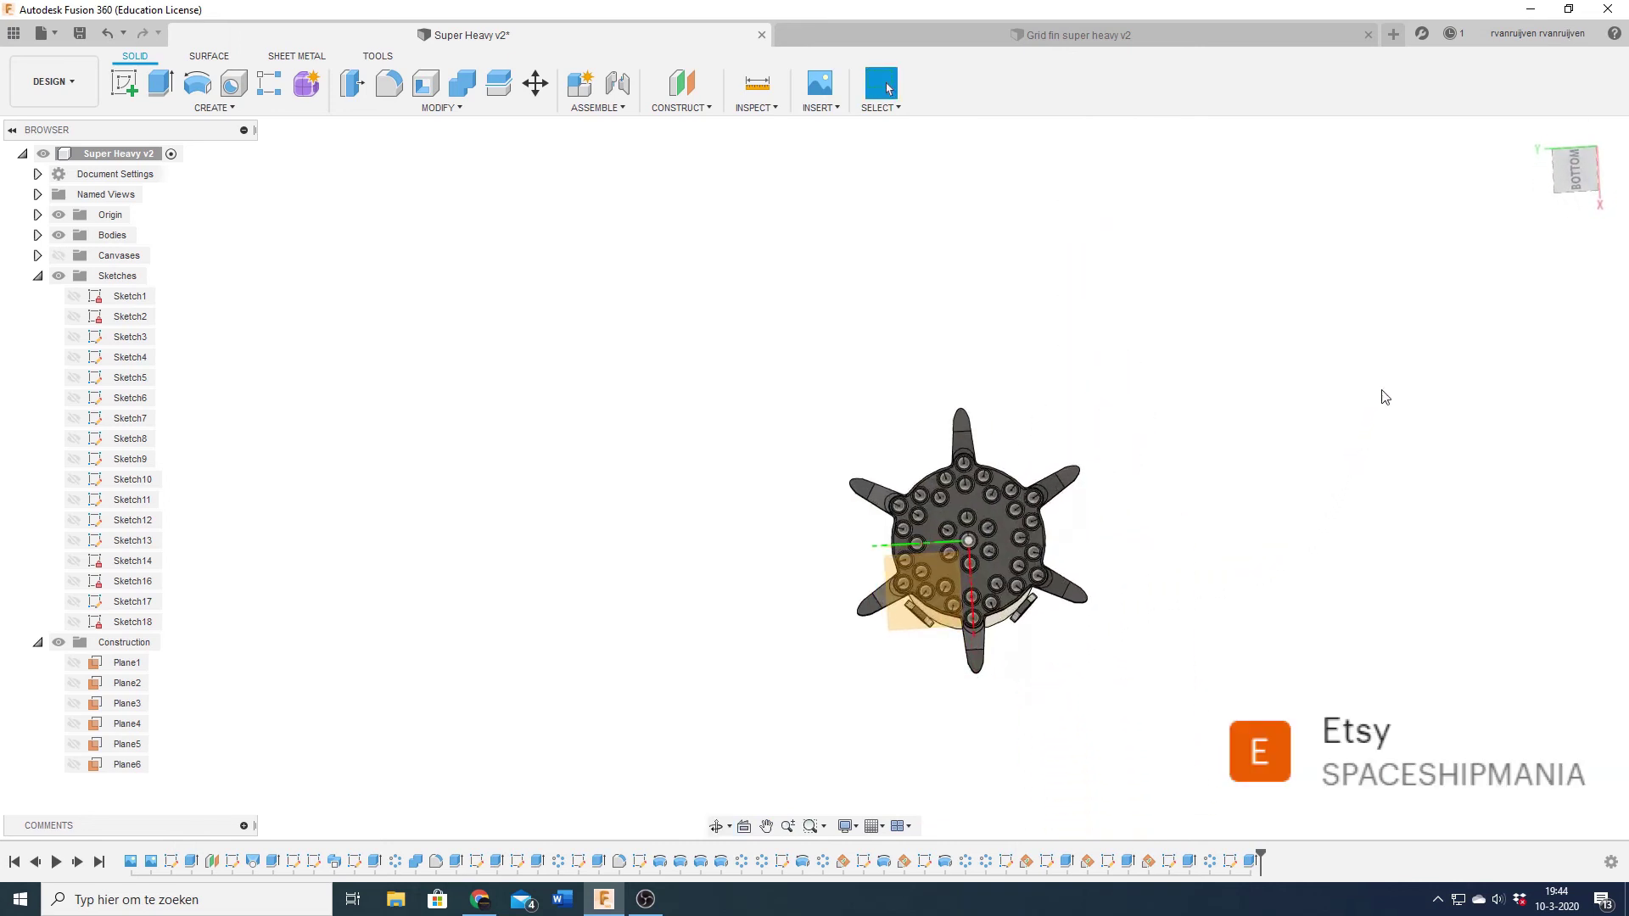
scroll(745, 716, "up", 3)
mouse_move(745, 716)
middle_mouse_down("shift")
mouse_move(665, 727)
mouse_move(696, 677)
mouse_move(747, 444)
middle_mouse_up("shift")
middle_click_drag(438, 459, 454, 455, "shift")
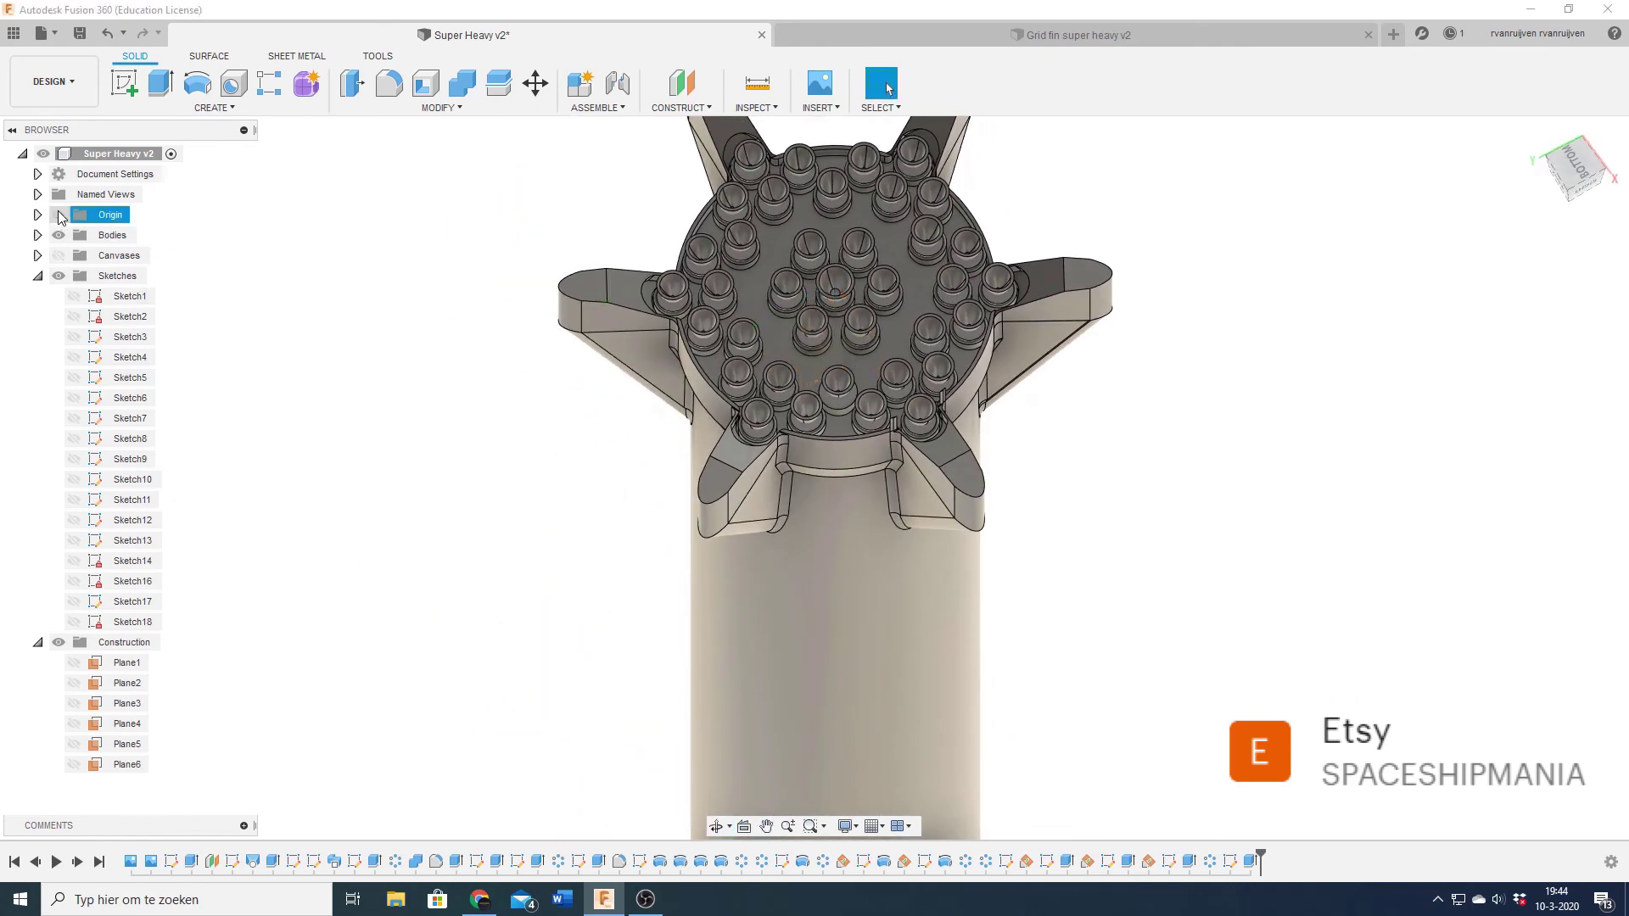
mouse_move(376, 417)
middle_mouse_down("shift")
mouse_move(393, 404)
mouse_move(462, 470)
mouse_move(476, 526)
mouse_move(494, 476)
mouse_move(462, 455)
mouse_move(359, 475)
middle_mouse_up("shift")
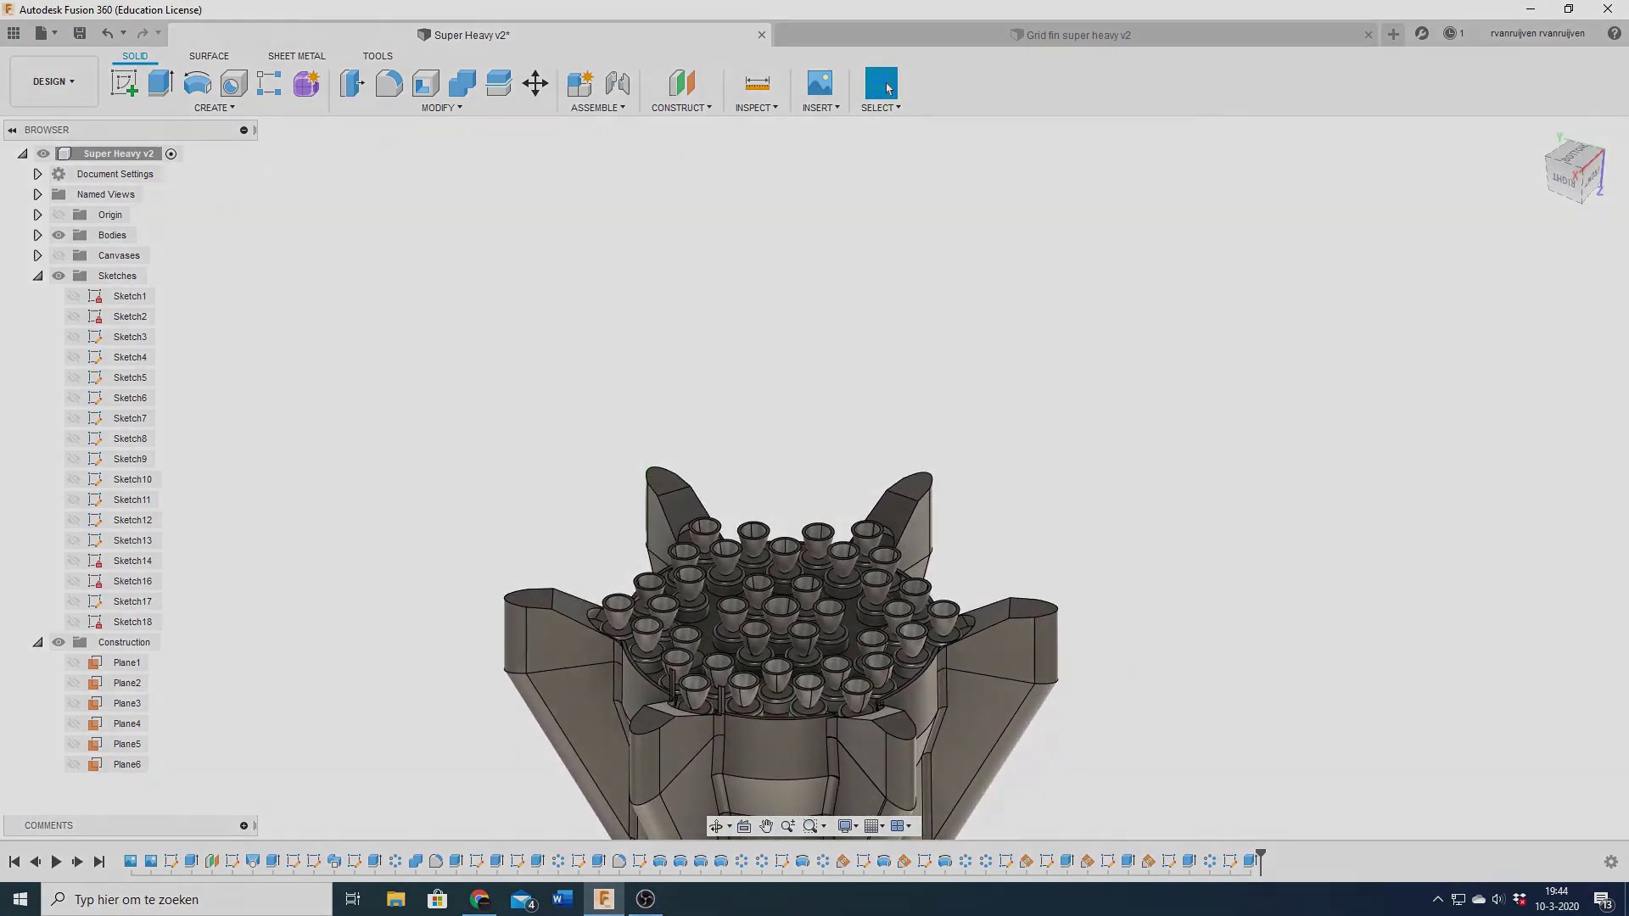